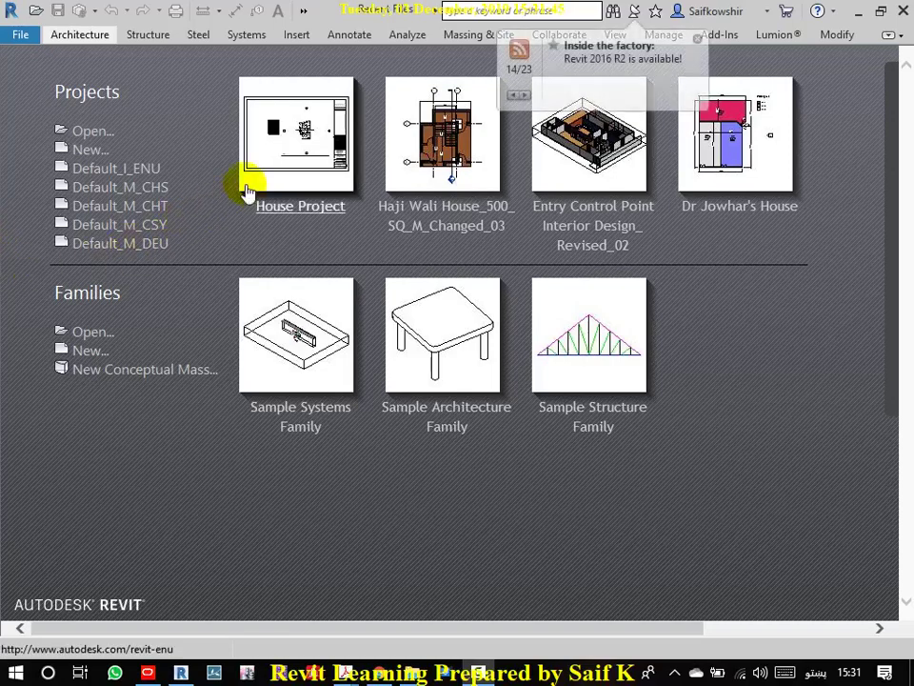
# - Open the House Project from the Projects list on the Revit start screen
pyautogui.click(301, 205)
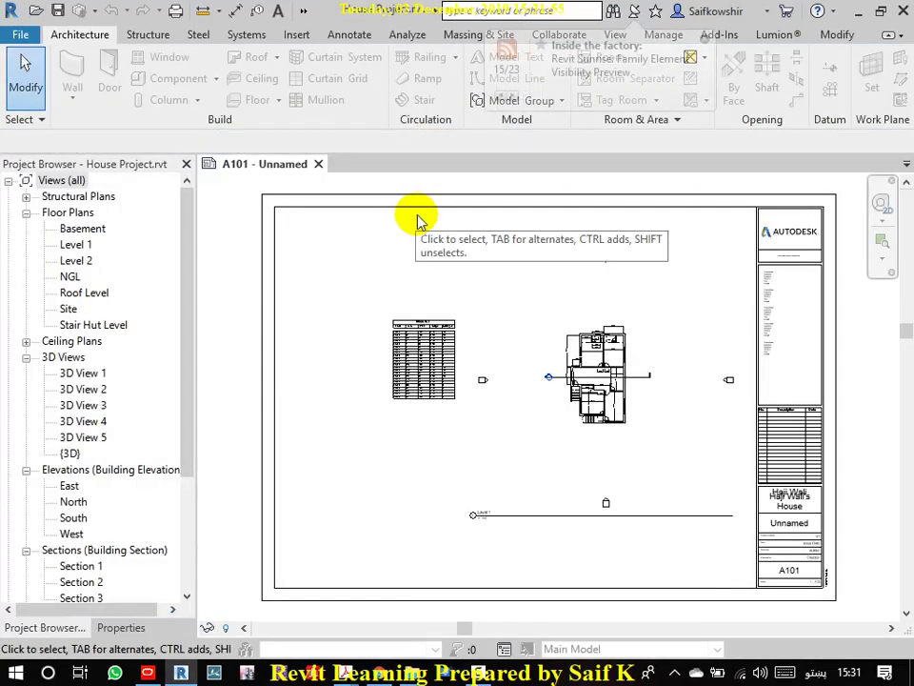
# - Open the Level 1 floor plan and zoom in on the stair area
pyautogui.doubleClick(77, 244)
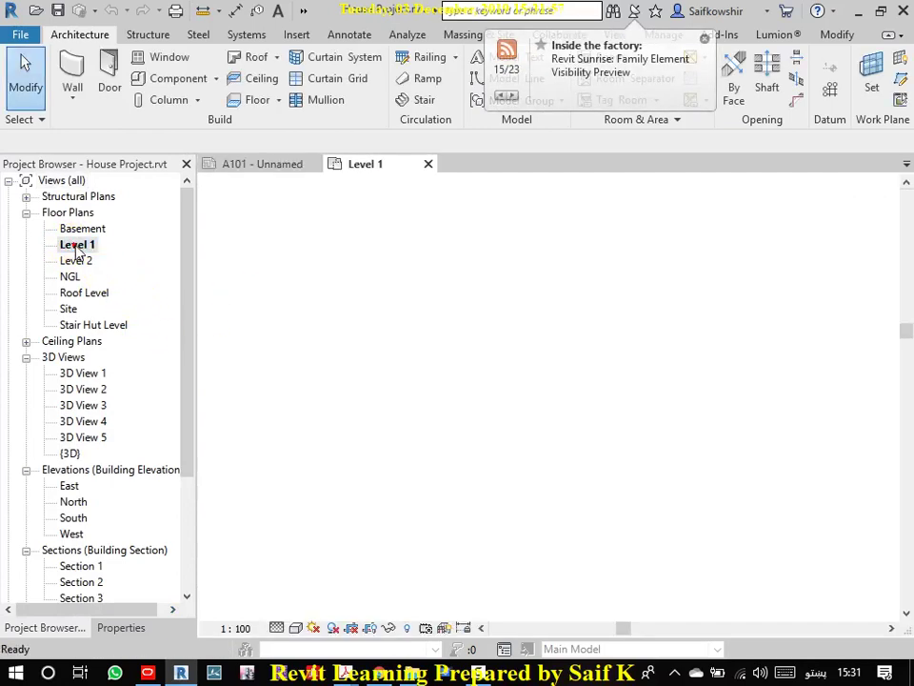
pyautogui.scroll(4, 571, 466)
pyautogui.scroll(4, 557, 448)
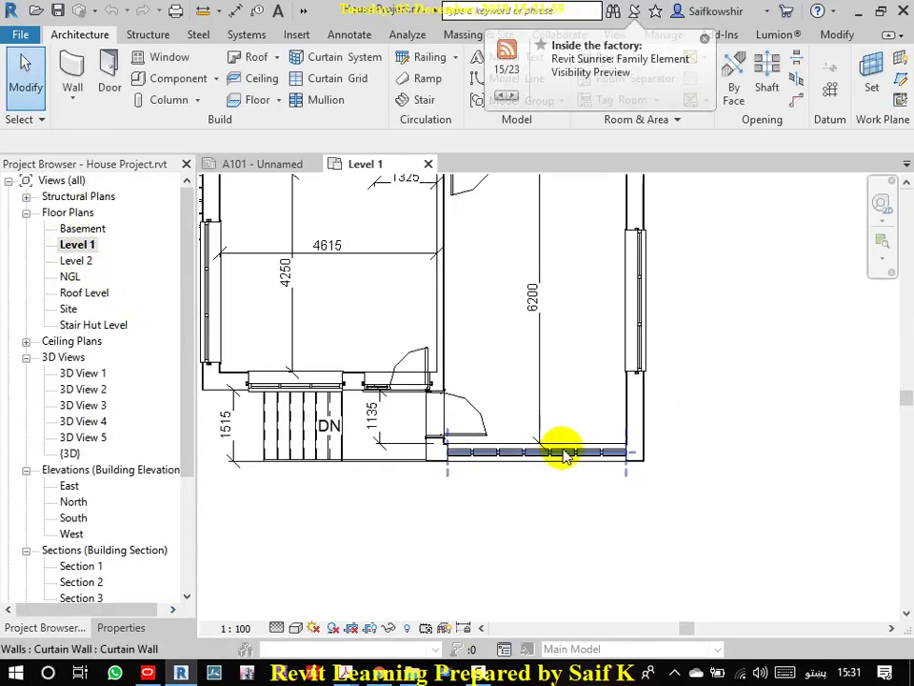
pyautogui.scroll(1, 577, 466)
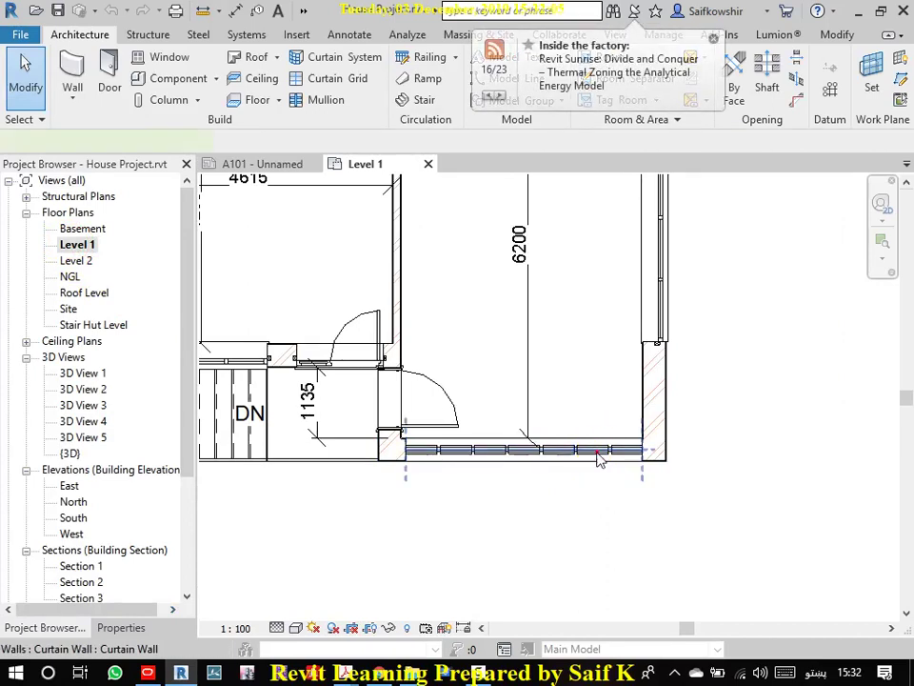
# - Delete the curtain wall right of the stair, then zoom back out to the whole house
pyautogui.click(600, 457)
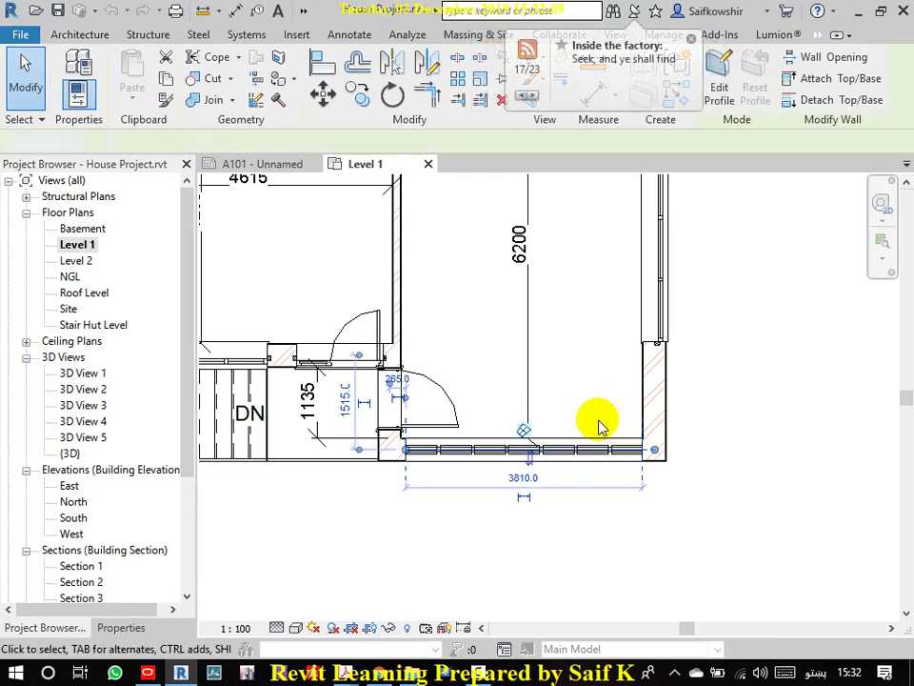
pyautogui.press('Delete')
pyautogui.scroll(-3, 607, 479)
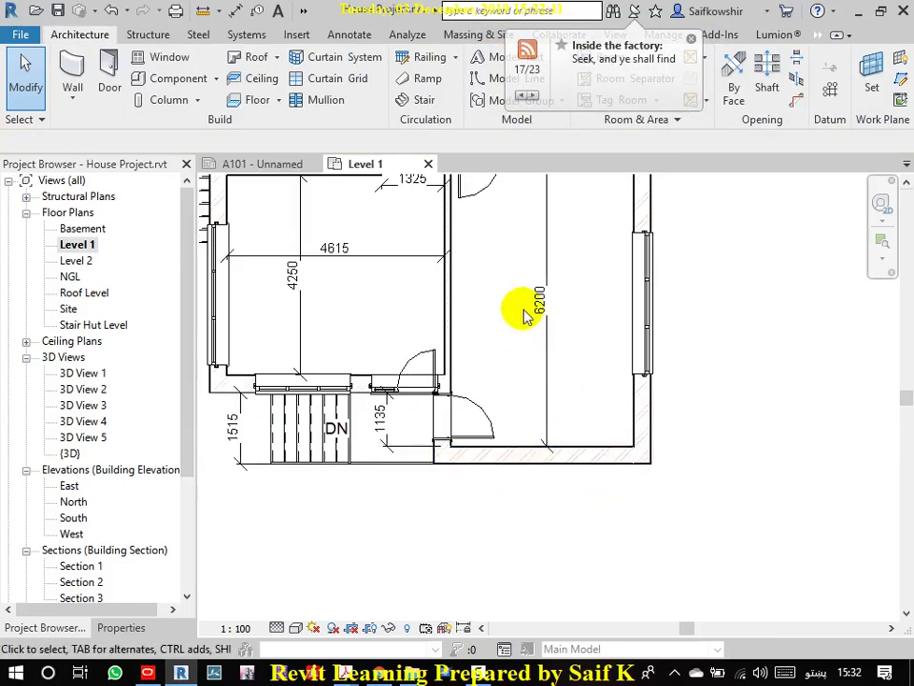
pyautogui.moveTo(518, 306); pyautogui.dragTo(663, 454, button='middle')
pyautogui.scroll(-2, 657, 443)
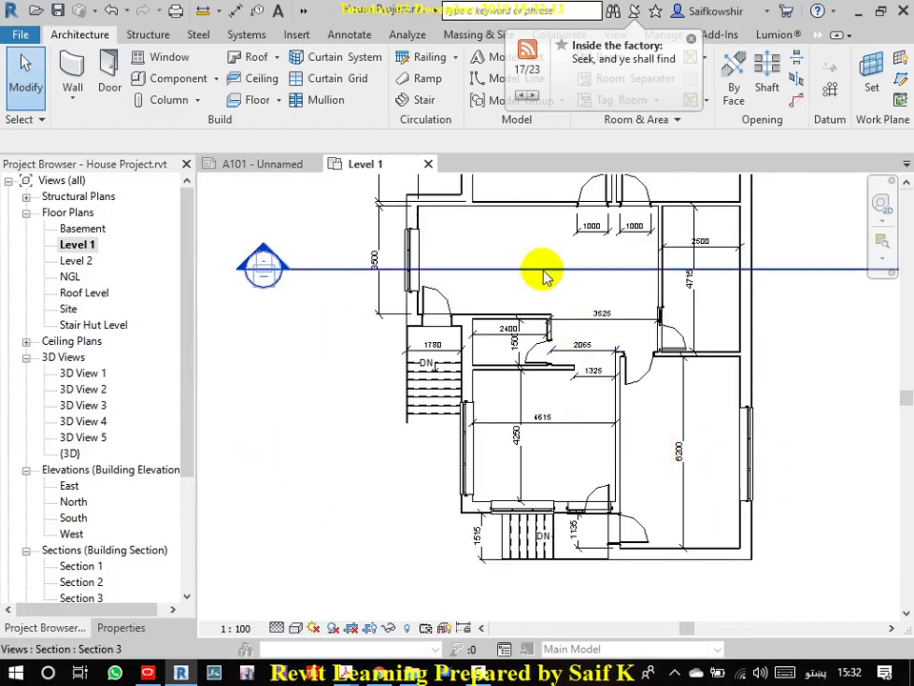
pyautogui.moveTo(547, 276); pyautogui.dragTo(555, 433, button='middle')
pyautogui.scroll(-2, 556, 419)
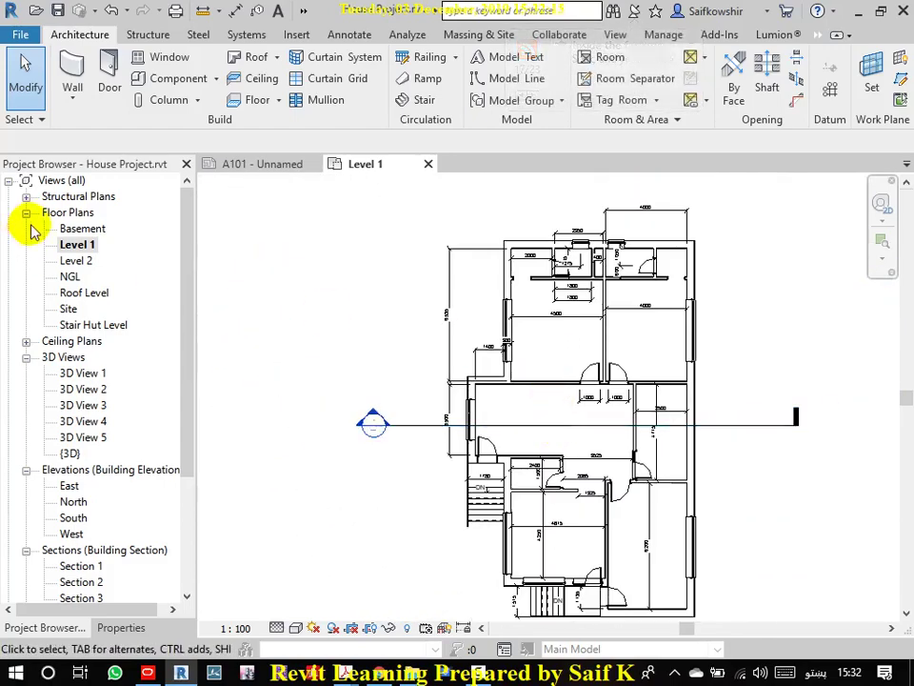
# - On the Level 2 plan, delete the window in the left exterior wall
pyautogui.doubleClick(69, 260)
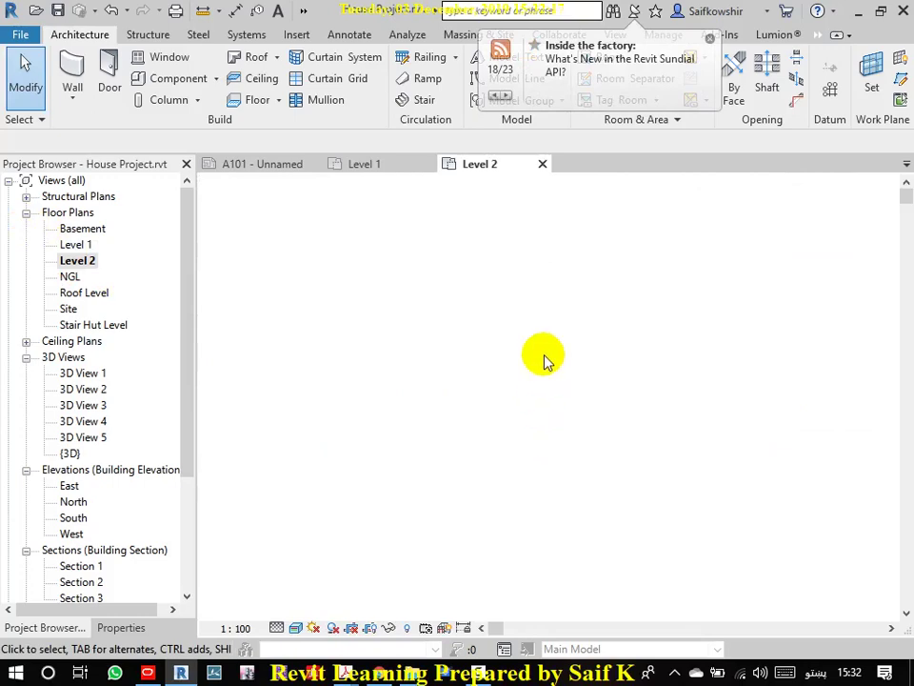
pyautogui.scroll(4, 528, 333)
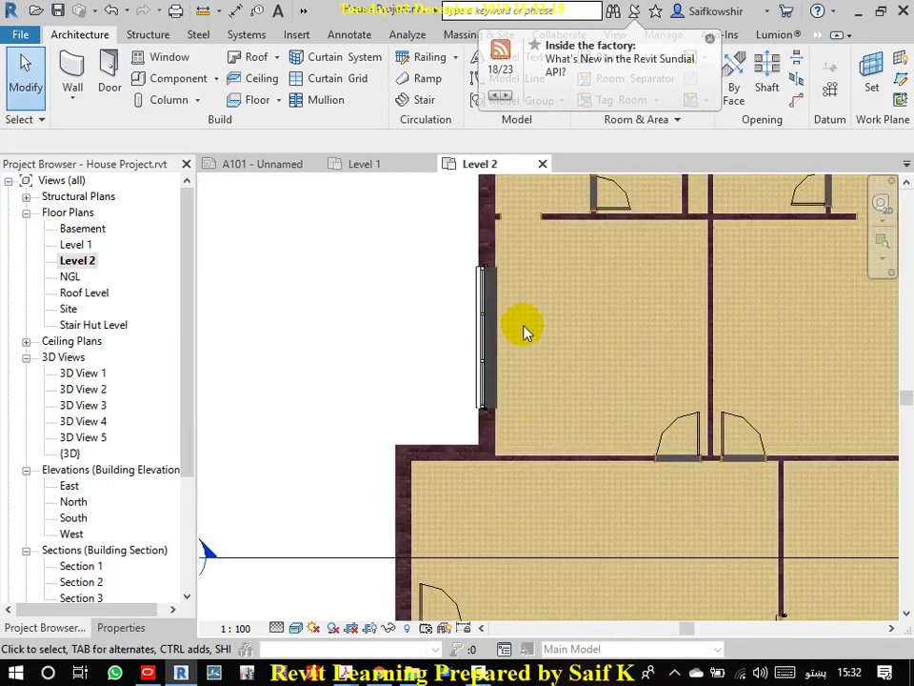
pyautogui.click(489, 362)
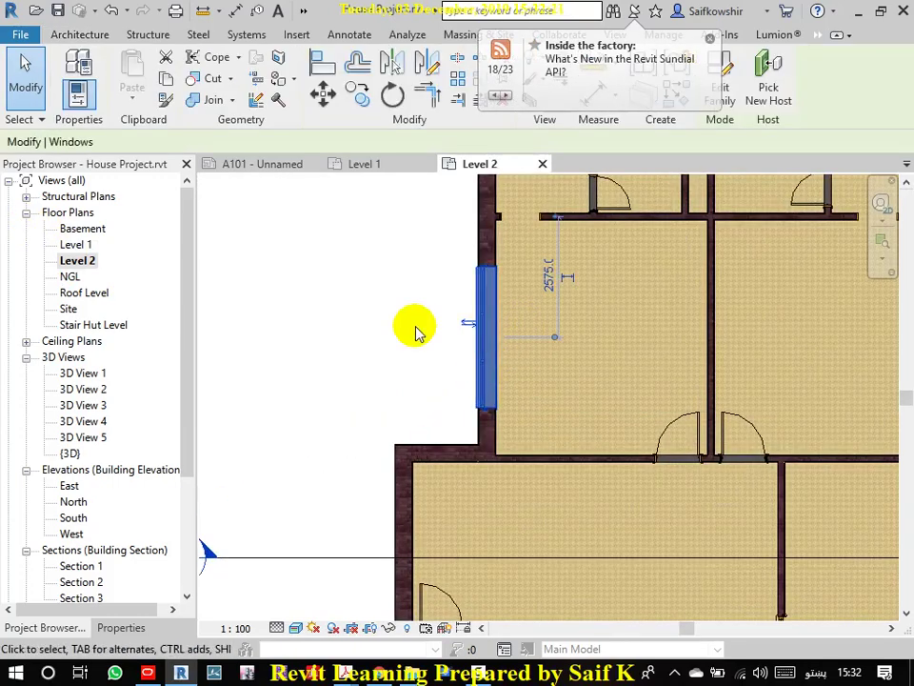
pyautogui.press('Delete')
pyautogui.scroll(-1, 452, 320)
pyautogui.scroll(-2, 452, 319)
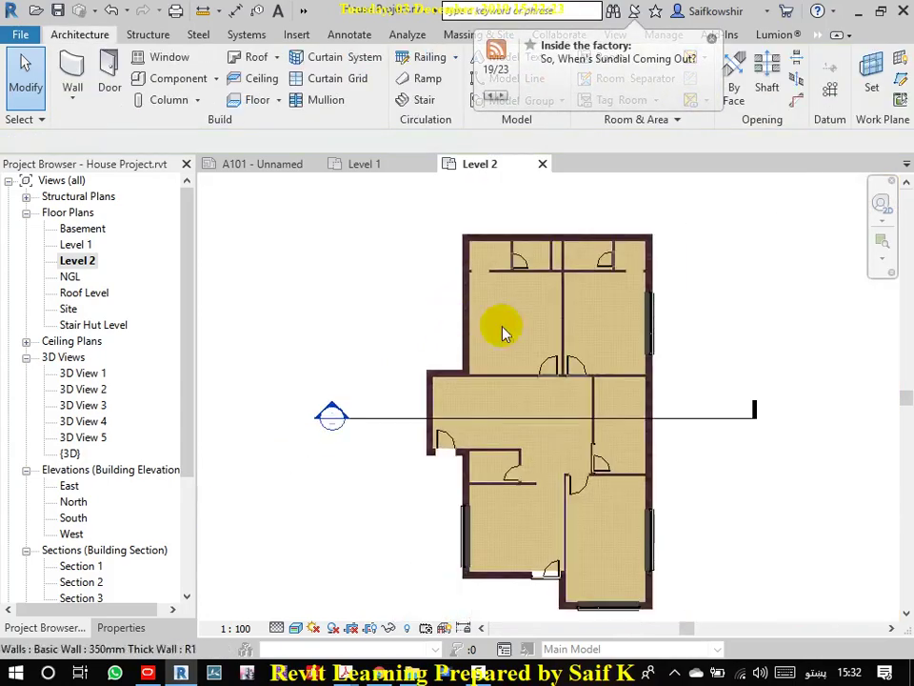
# - Place a copy of the right-wall casement window on the left wall with Create Similar
pyautogui.click(651, 329)
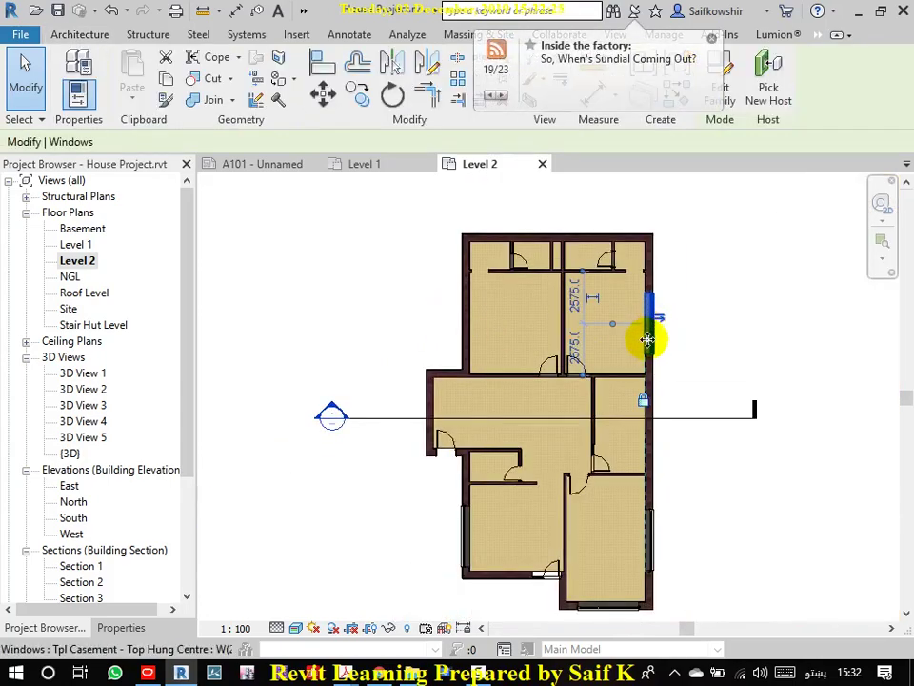
pyautogui.rightClick(651, 330)
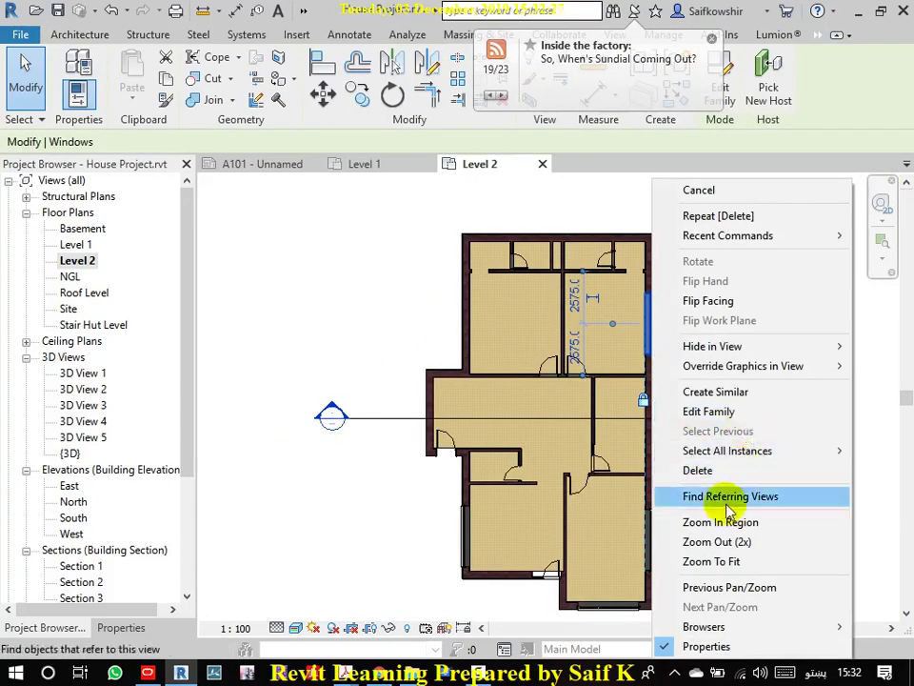
pyautogui.click(730, 392)
pyautogui.scroll(3, 469, 322)
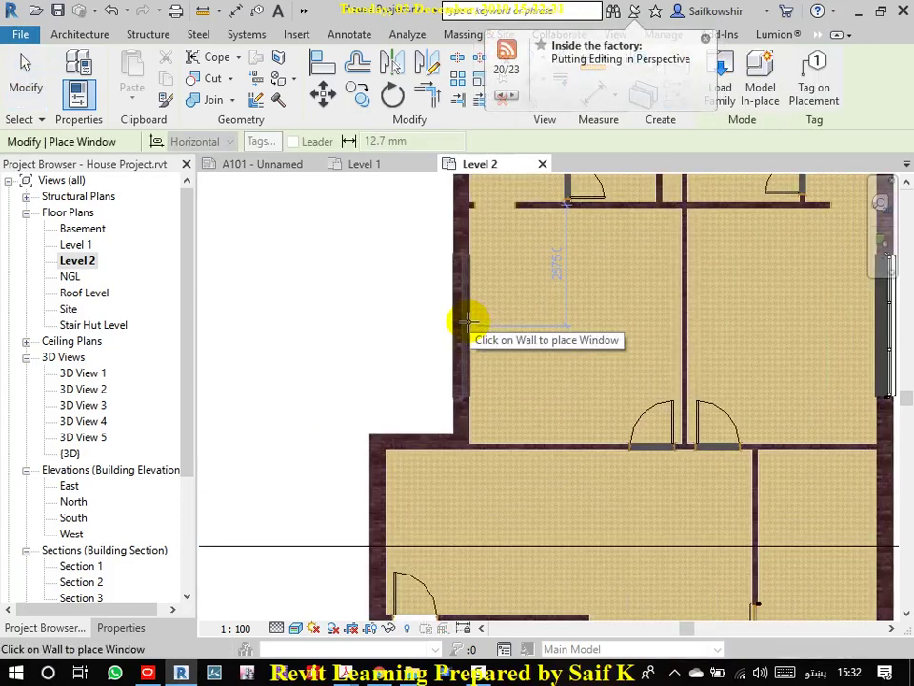
pyautogui.click(458, 322)
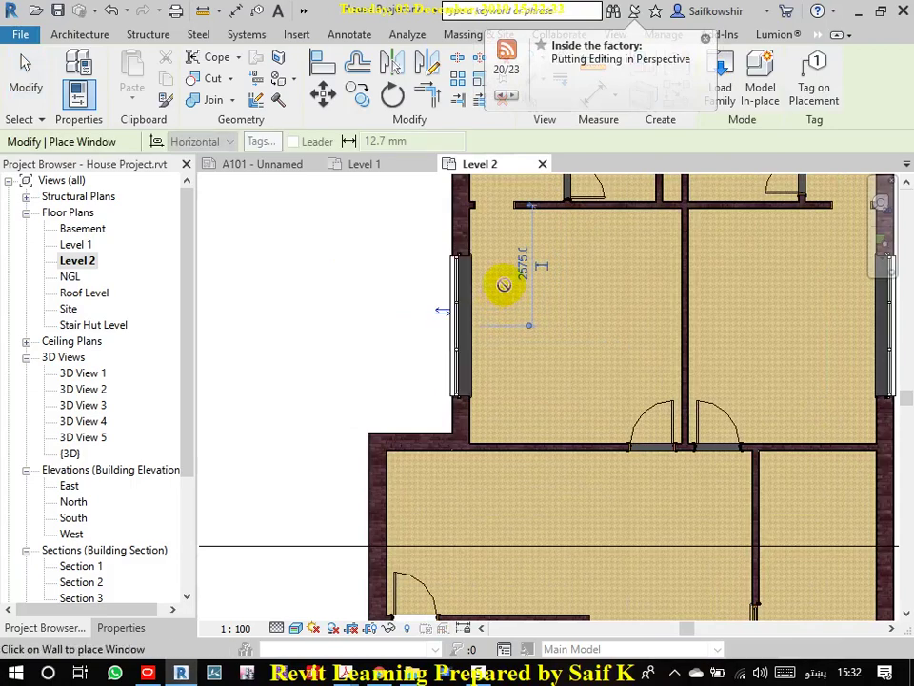
pyautogui.click(26, 80)
pyautogui.scroll(-3, 466, 386)
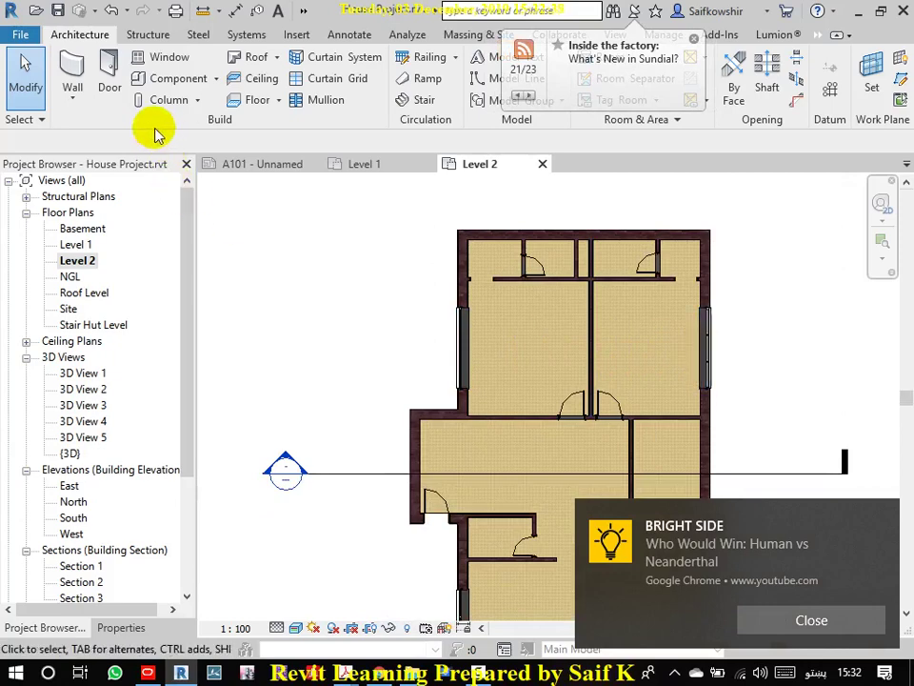
pyautogui.click(320, 306)
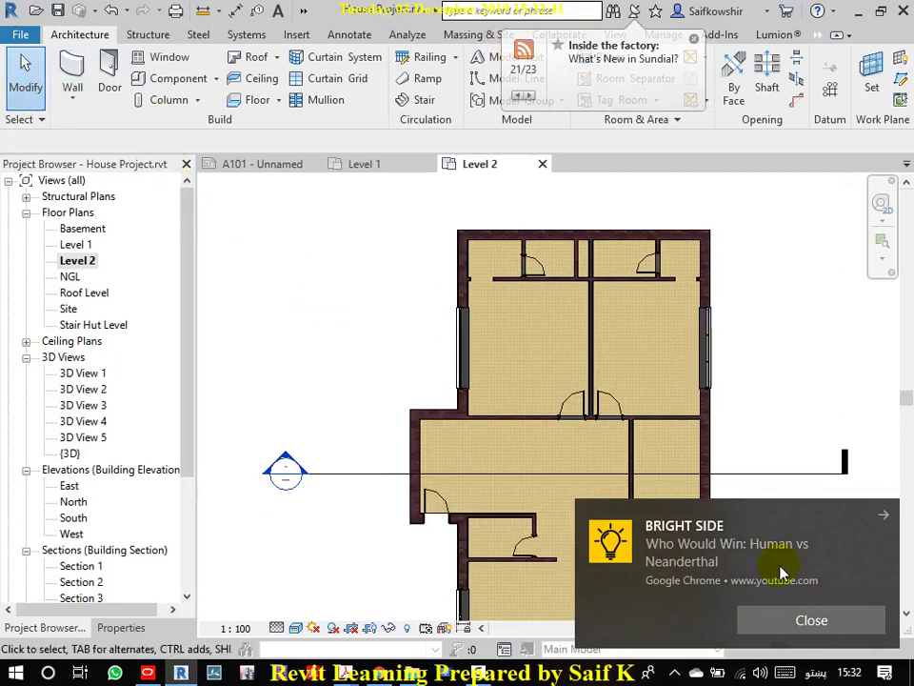
pyautogui.click(801, 618)
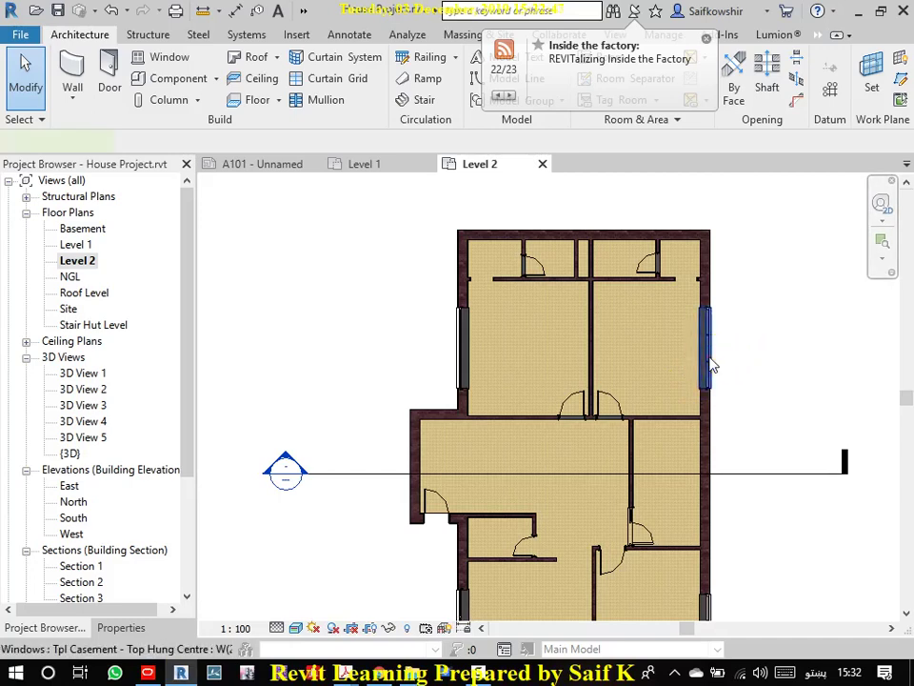
# - Align the right-wall window to the reference line
pyautogui.click(710, 362)
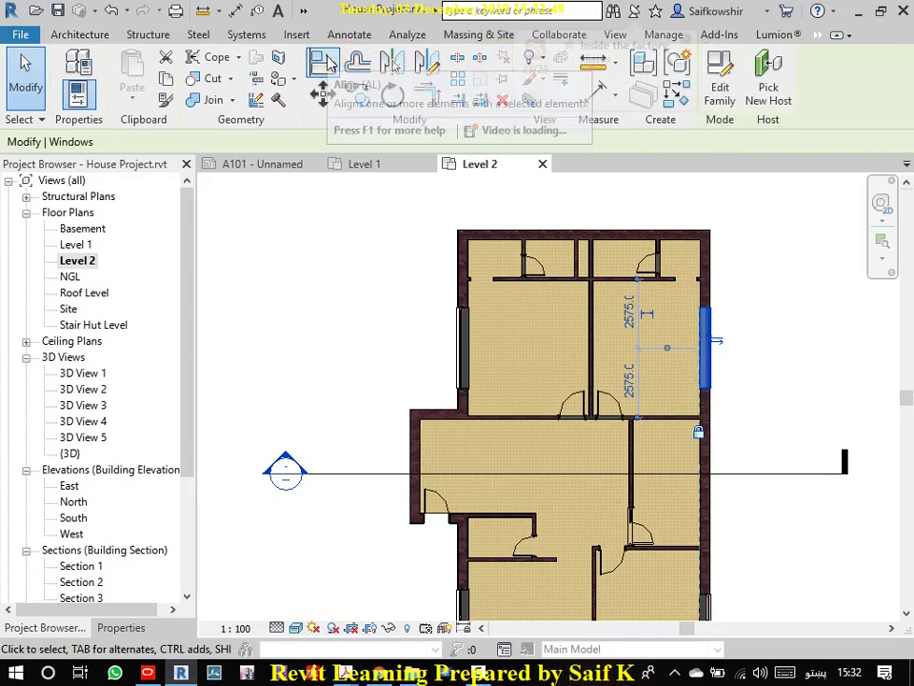
pyautogui.click(321, 63)
pyautogui.click(703, 354)
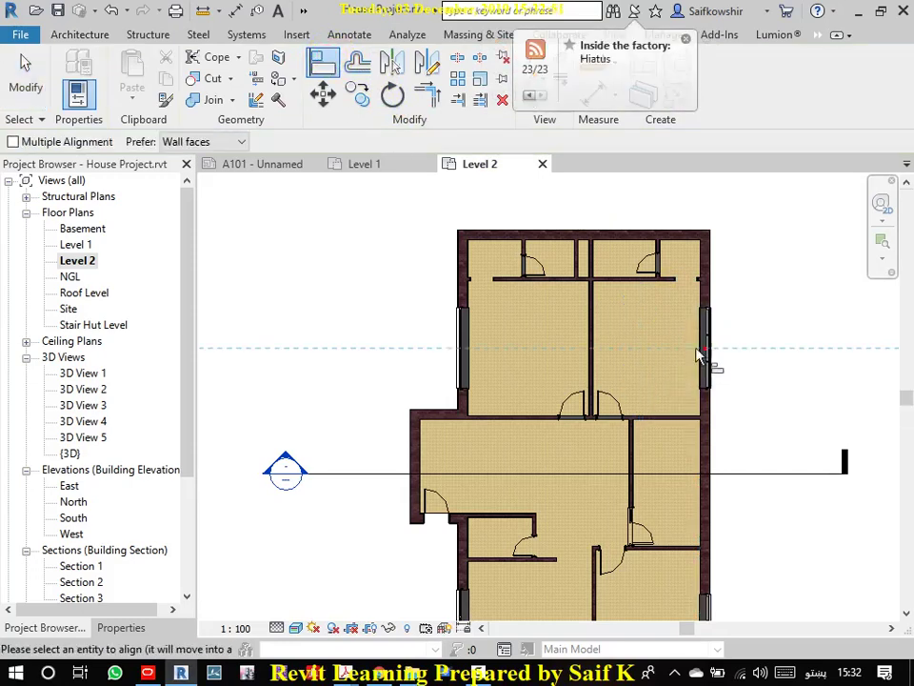
pyautogui.click(455, 350)
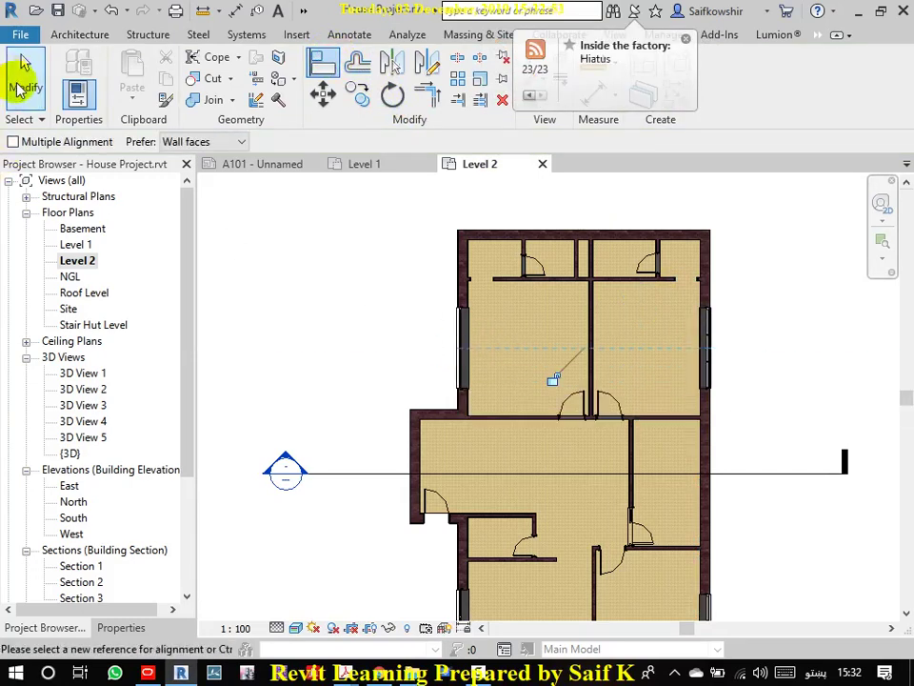
pyautogui.click(21, 82)
# - Set the left-wall window's Sill Height to 800
pyautogui.click(461, 333)
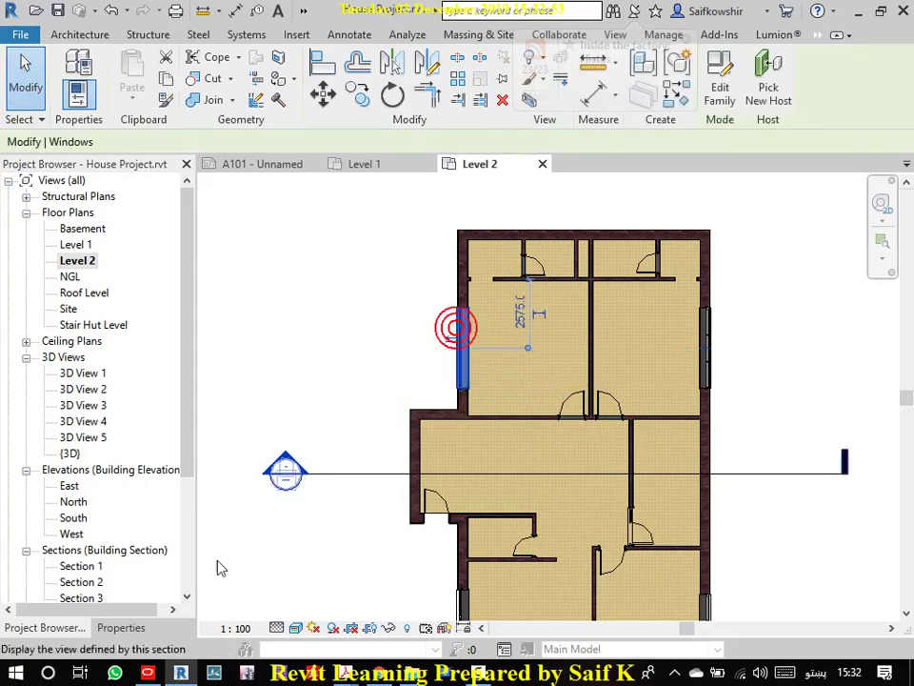
pyautogui.click(148, 631)
pyautogui.click(147, 299)
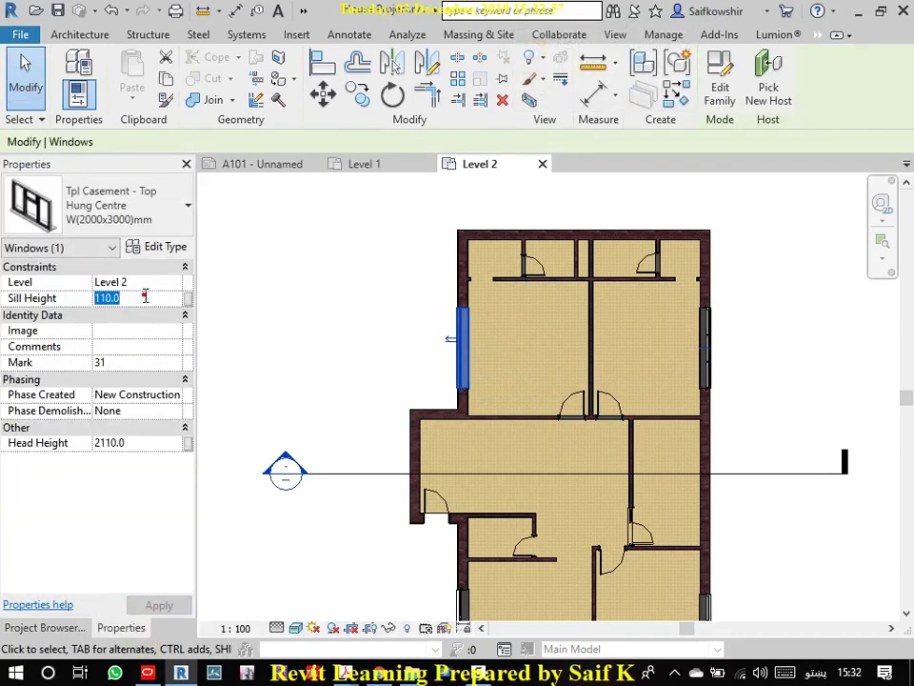
pyautogui.write('۸۰۰')
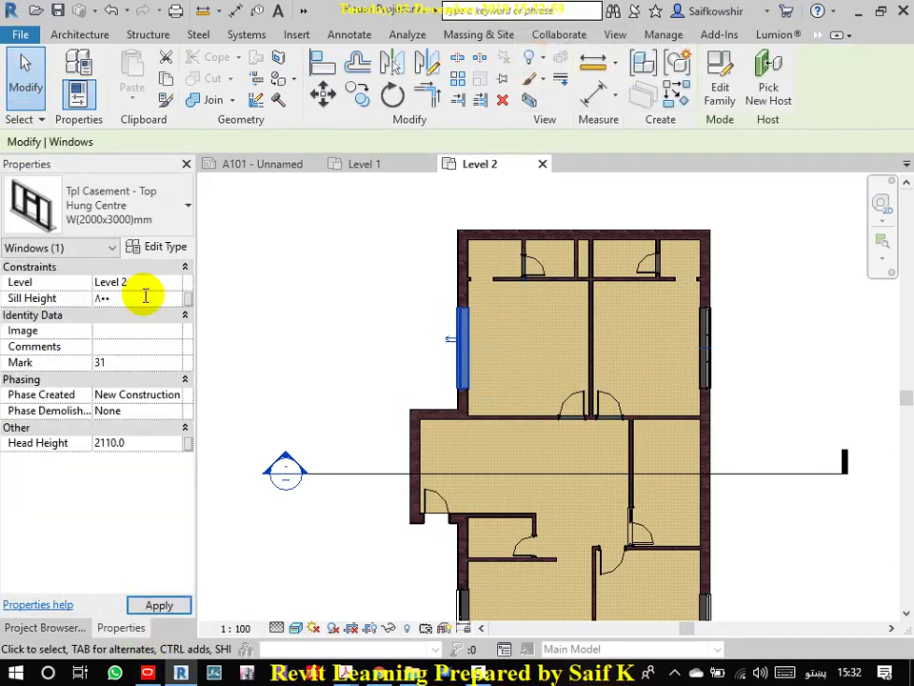
pyautogui.click(251, 308)
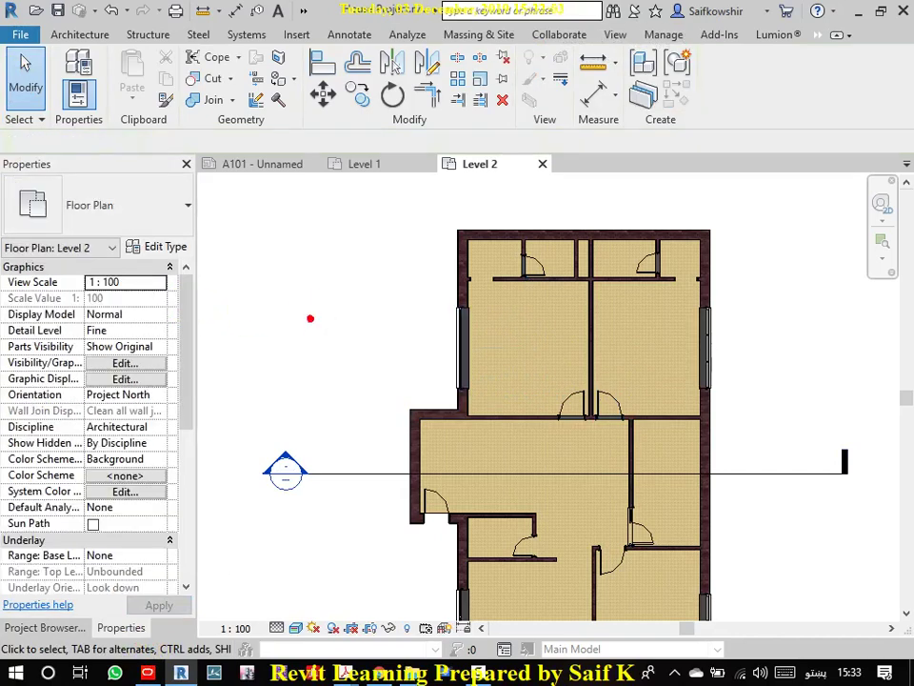
pyautogui.click(817, 673)
pyautogui.click(745, 262)
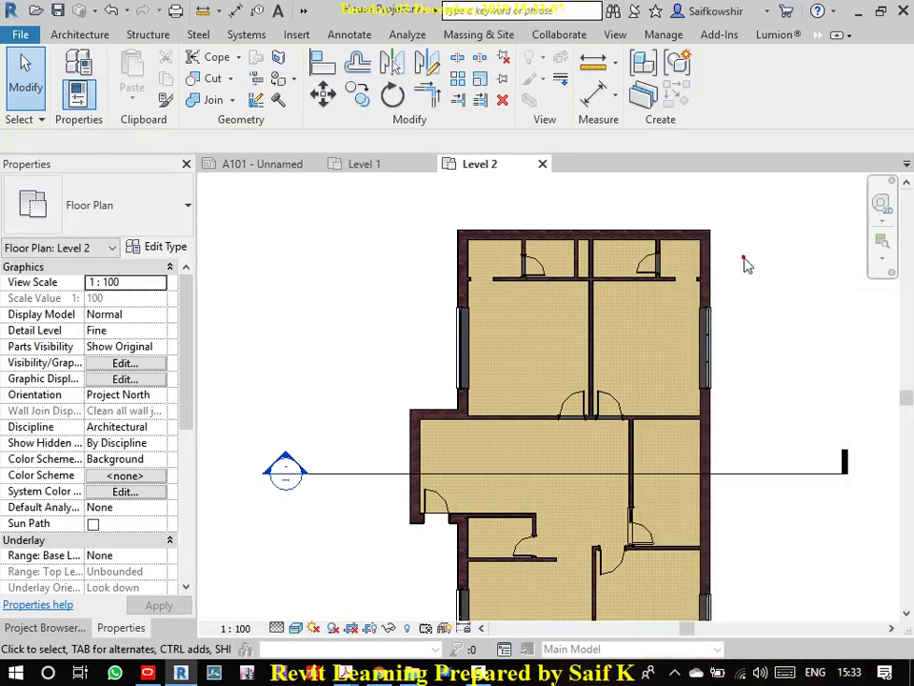
pyautogui.moveTo(505, 434); pyautogui.dragTo(531, 447, button='middle')
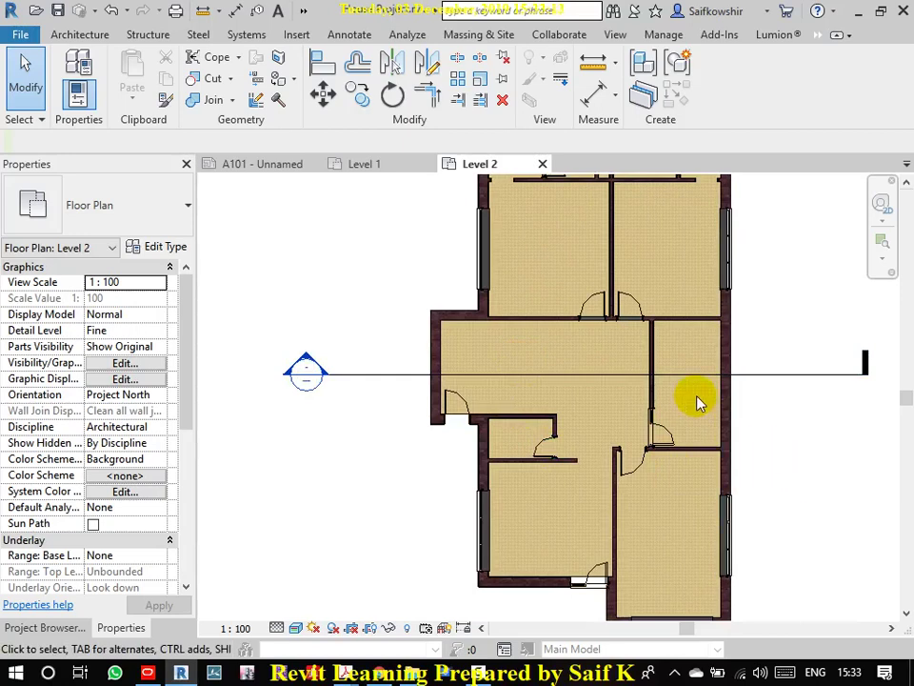
pyautogui.click(84, 636)
pyautogui.doubleClick(78, 245)
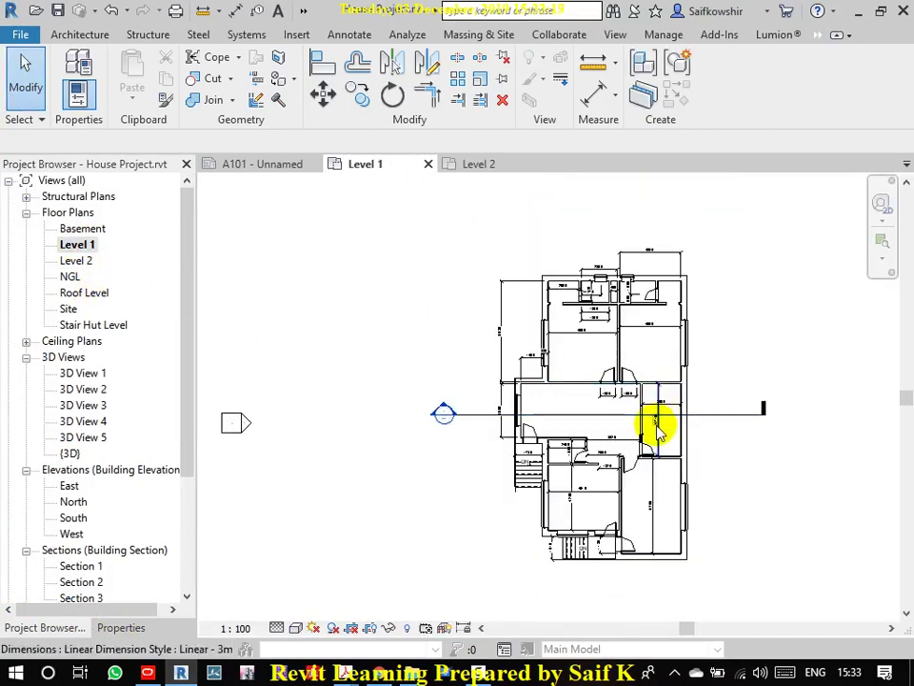
pyautogui.scroll(3, 667, 448)
pyautogui.scroll(-2, 671, 452)
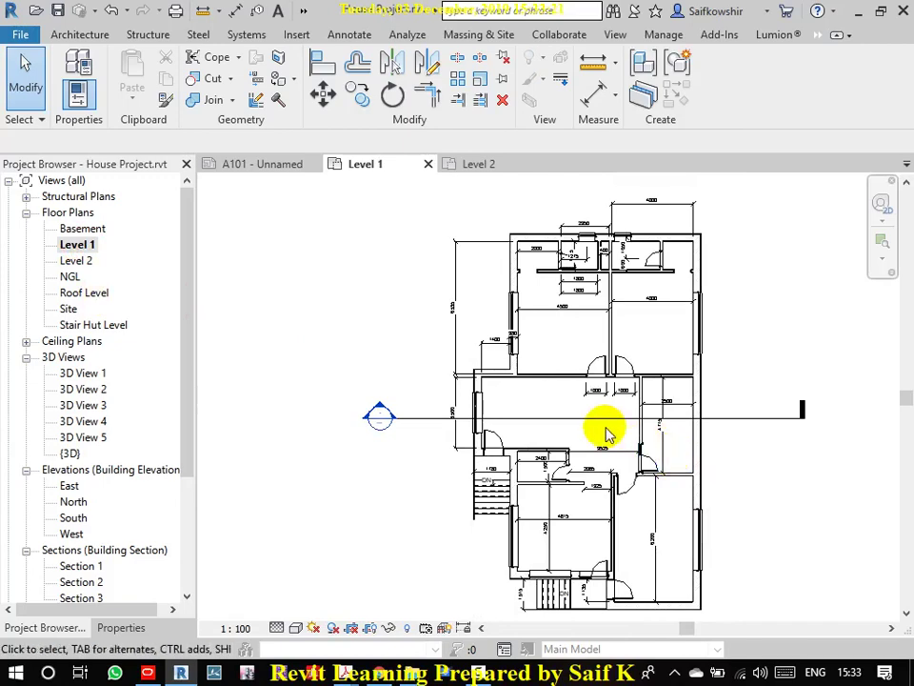
pyautogui.scroll(-1, 689, 437)
pyautogui.moveTo(689, 439); pyautogui.dragTo(621, 439, button='middle')
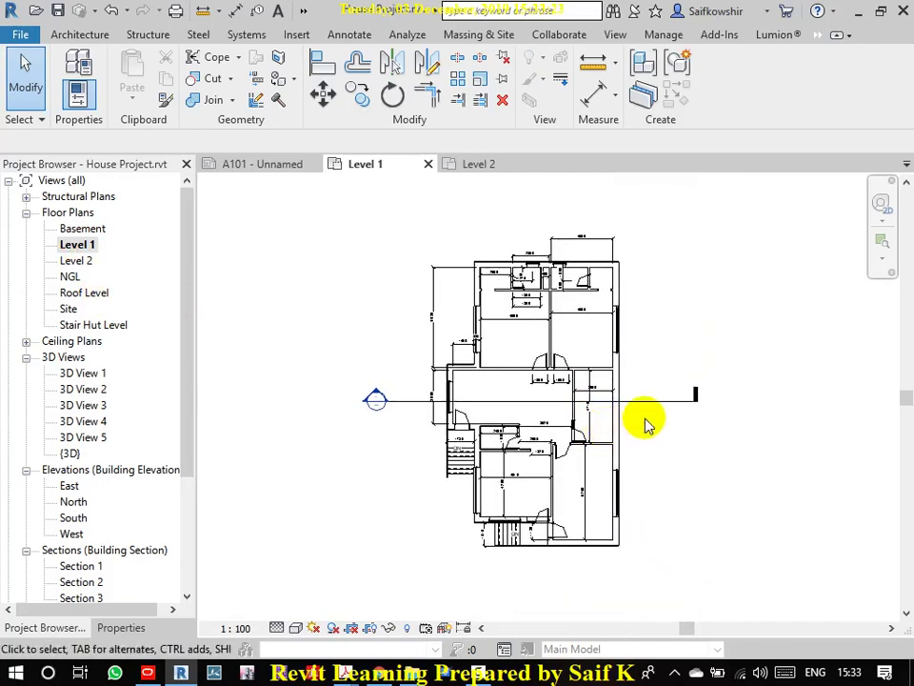
# - Open the East elevation and zoom to show all levels, Basement through Stair Hut Level
pyautogui.doubleClick(70, 487)
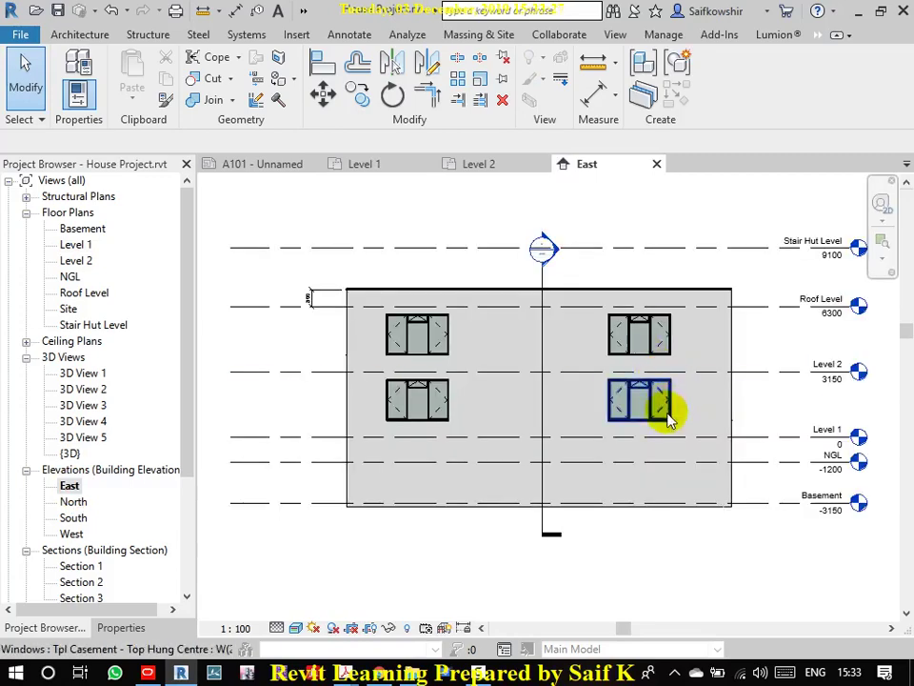
pyautogui.scroll(1, 786, 423)
pyautogui.scroll(2, 791, 449)
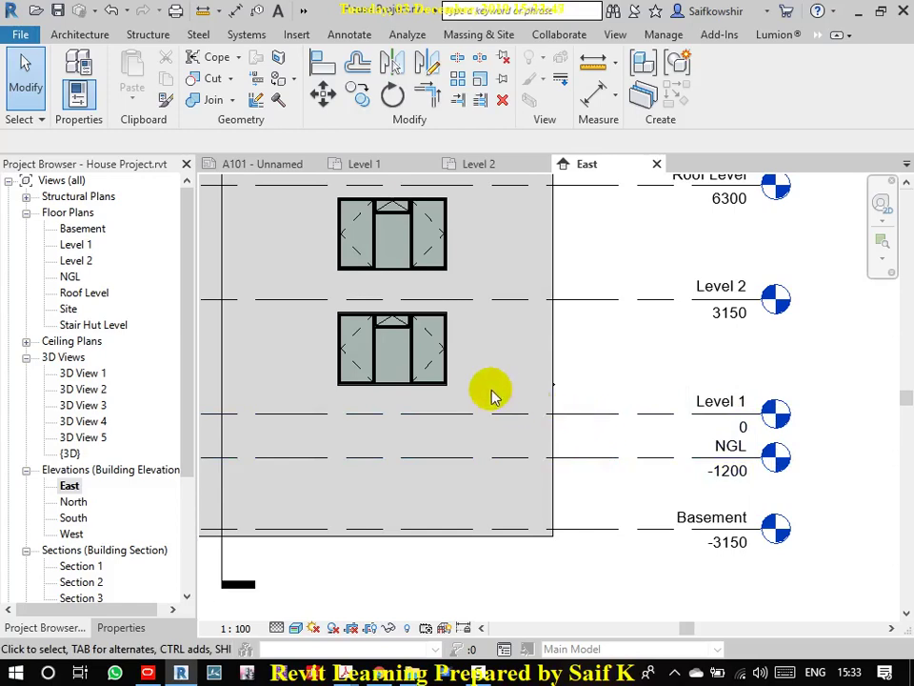
pyautogui.scroll(-2, 591, 407)
pyautogui.scroll(-1, 586, 362)
pyautogui.moveTo(586, 362); pyautogui.dragTo(673, 382, button='middle')
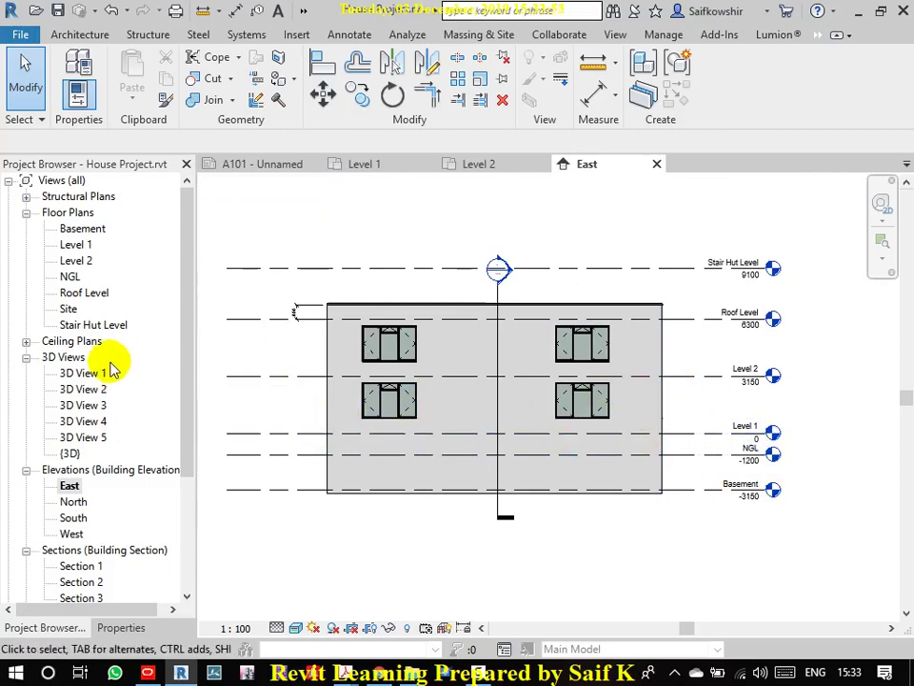
# - Return to Level 1 and frame the corridor, the 2500 mm room and the section marker
pyautogui.doubleClick(81, 248)
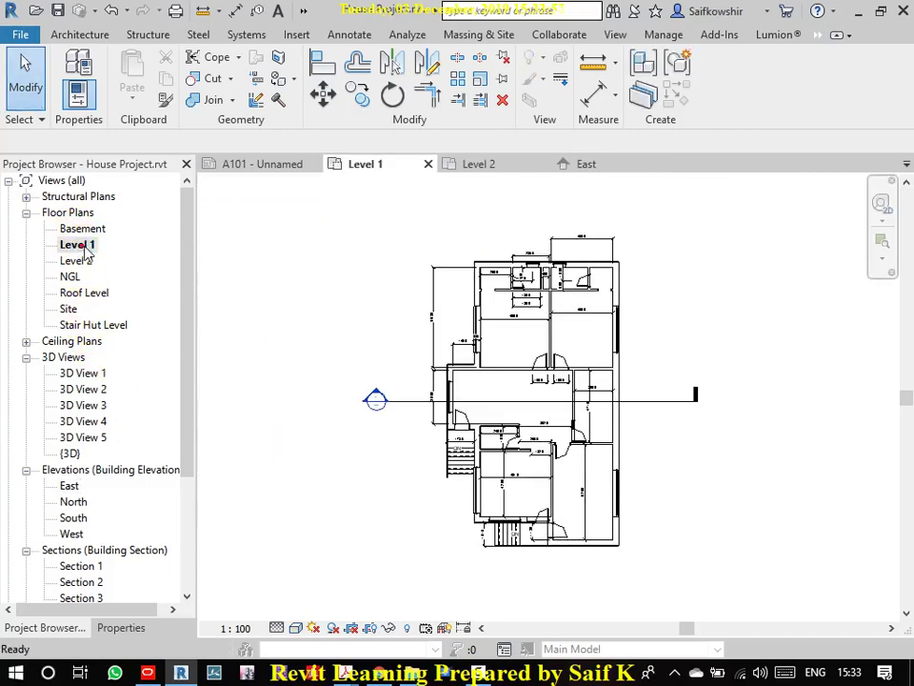
pyautogui.scroll(3, 625, 429)
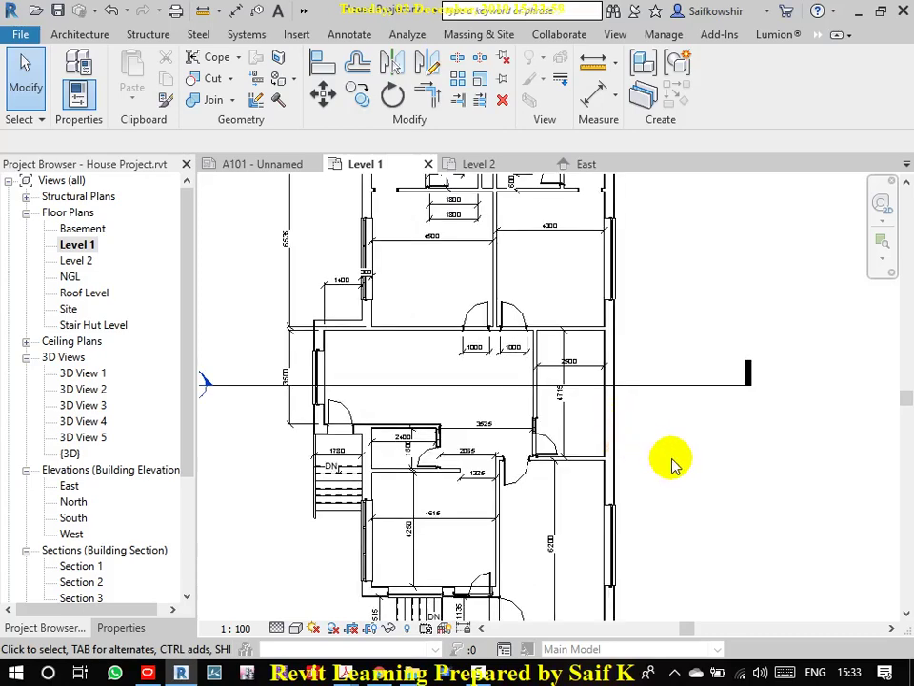
pyautogui.scroll(-3, 672, 461)
pyautogui.scroll(1, 669, 465)
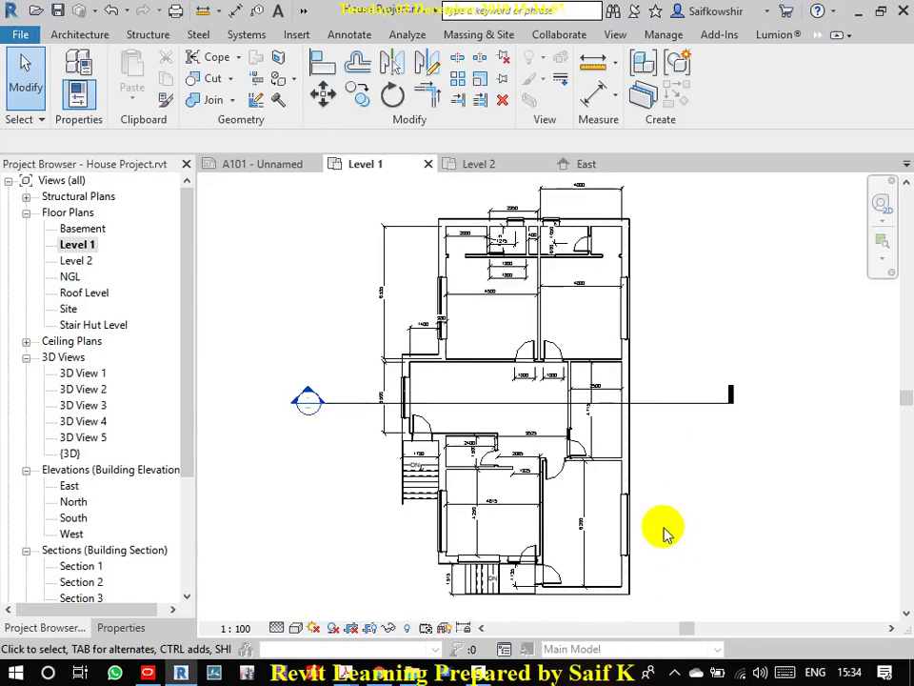
pyautogui.scroll(2, 627, 386)
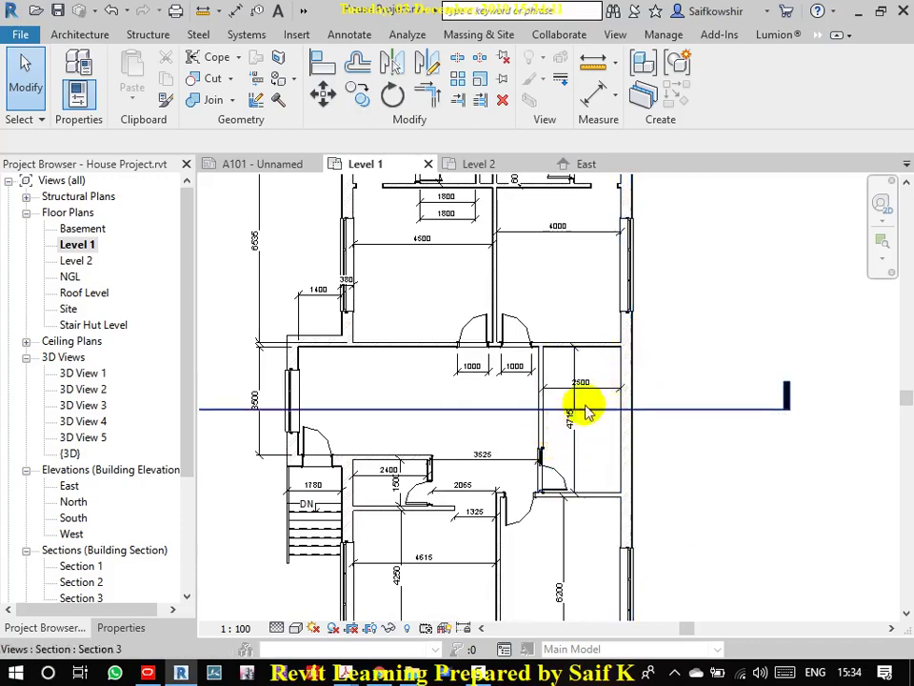
pyautogui.moveTo(592, 450); pyautogui.dragTo(670, 428, button='middle')
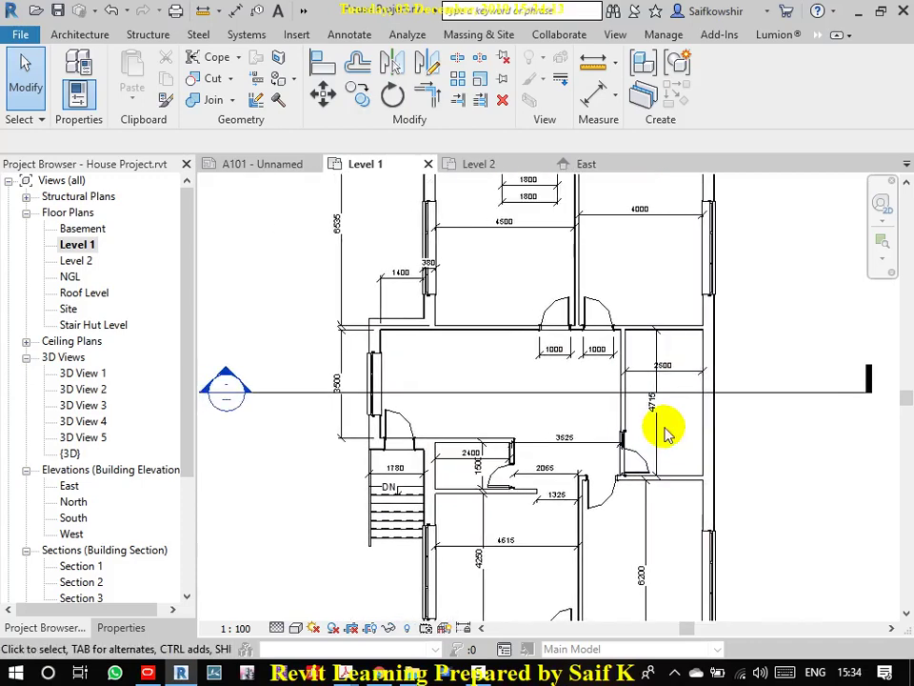
pyautogui.scroll(-1, 666, 431)
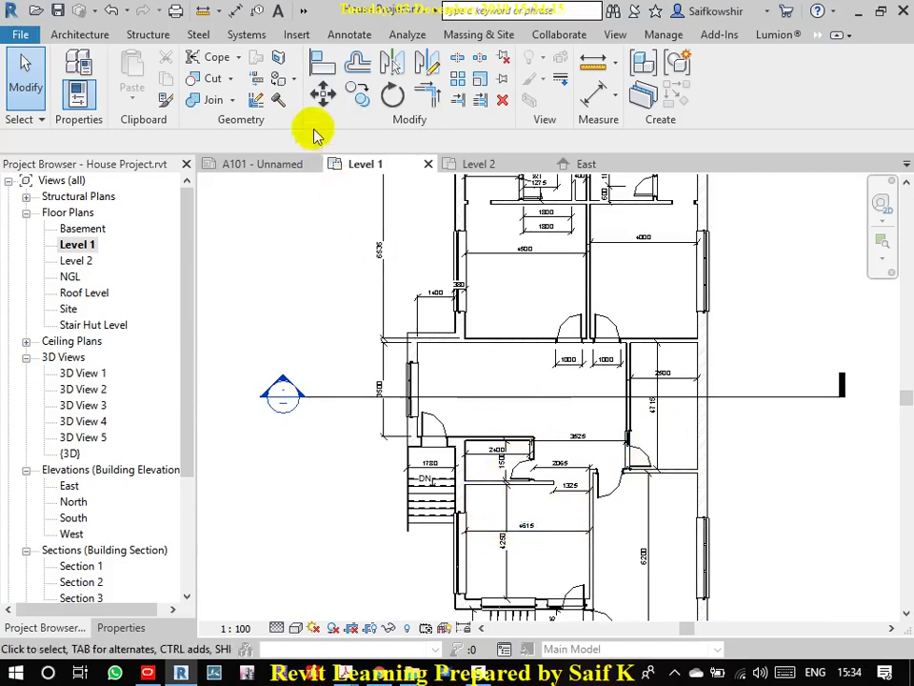
# - Start an Architecture stair and set the Actual Run Width to 1200
pyautogui.click(81, 36)
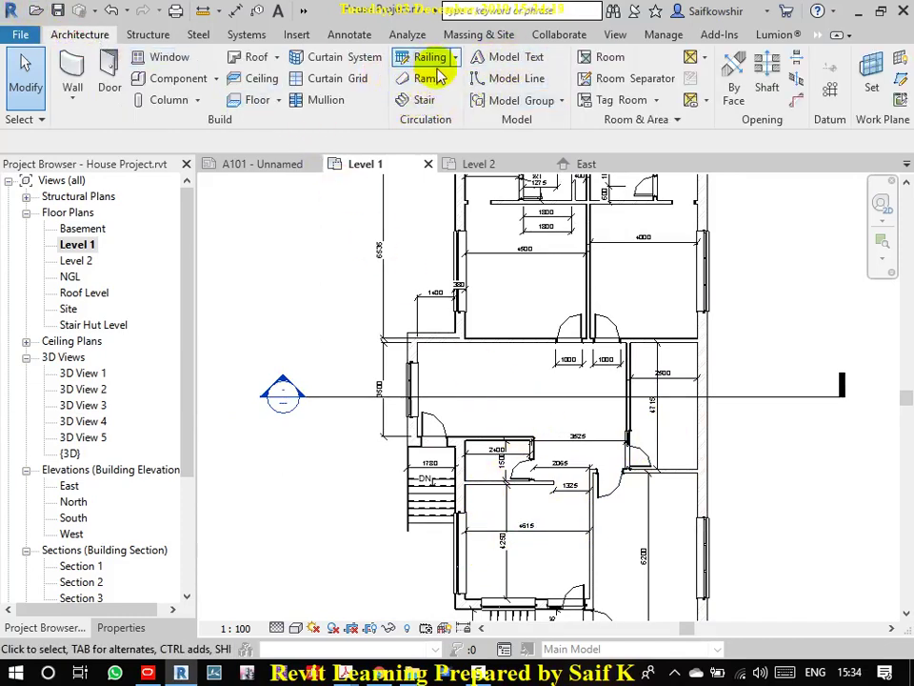
pyautogui.click(424, 99)
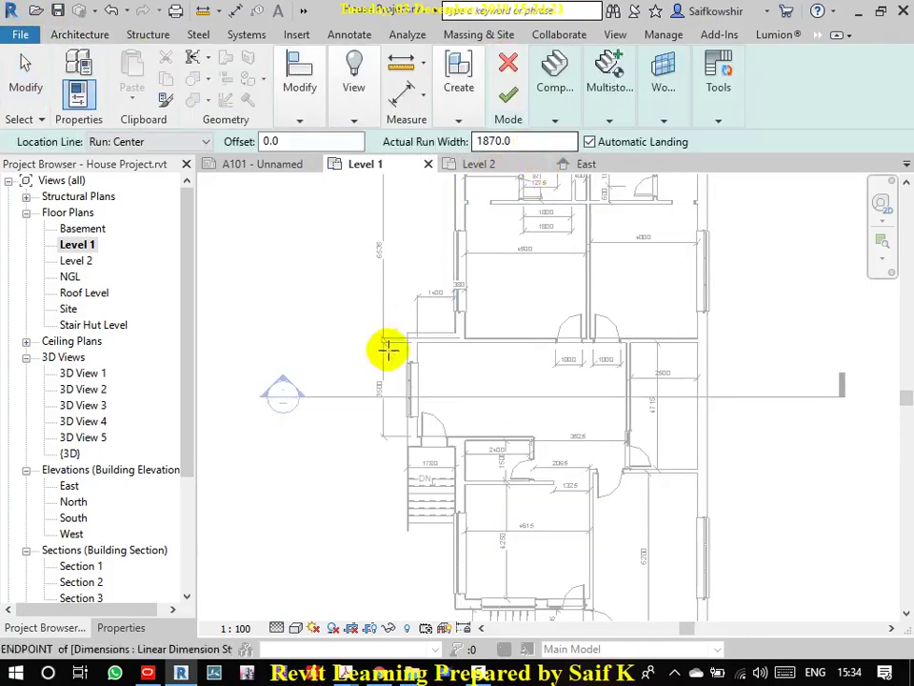
pyautogui.doubleClick(533, 141)
pyautogui.write('1200')
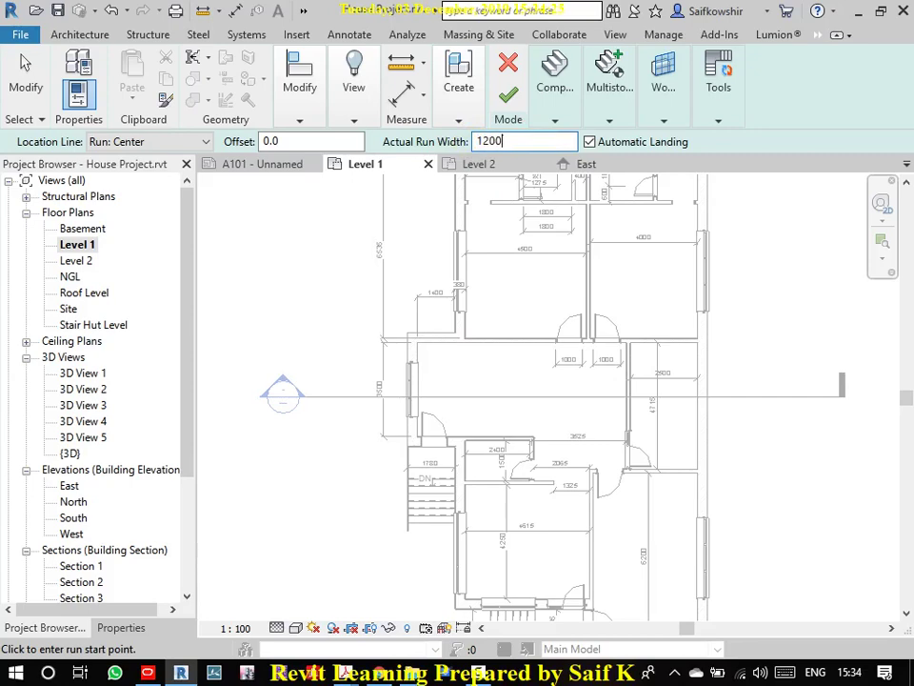
pyautogui.scroll(3, 674, 415)
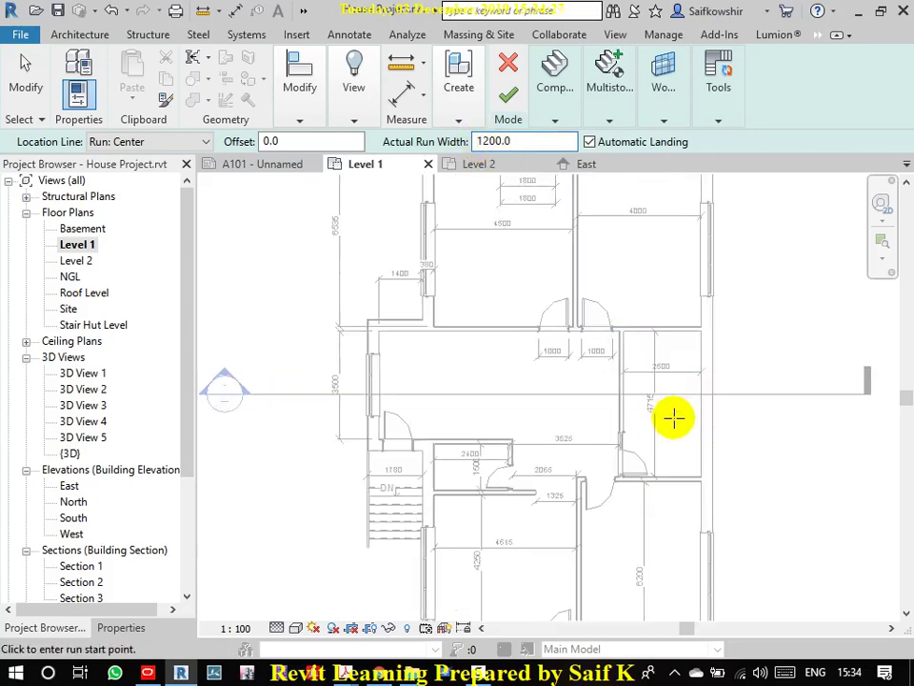
pyautogui.scroll(2, 678, 402)
pyautogui.scroll(-3, 678, 402)
pyautogui.moveTo(694, 420)
pyautogui.mouseDown(button='middle')
pyautogui.moveTo(563, 396)
pyautogui.moveTo(552, 382)
pyautogui.mouseUp(button='middle')
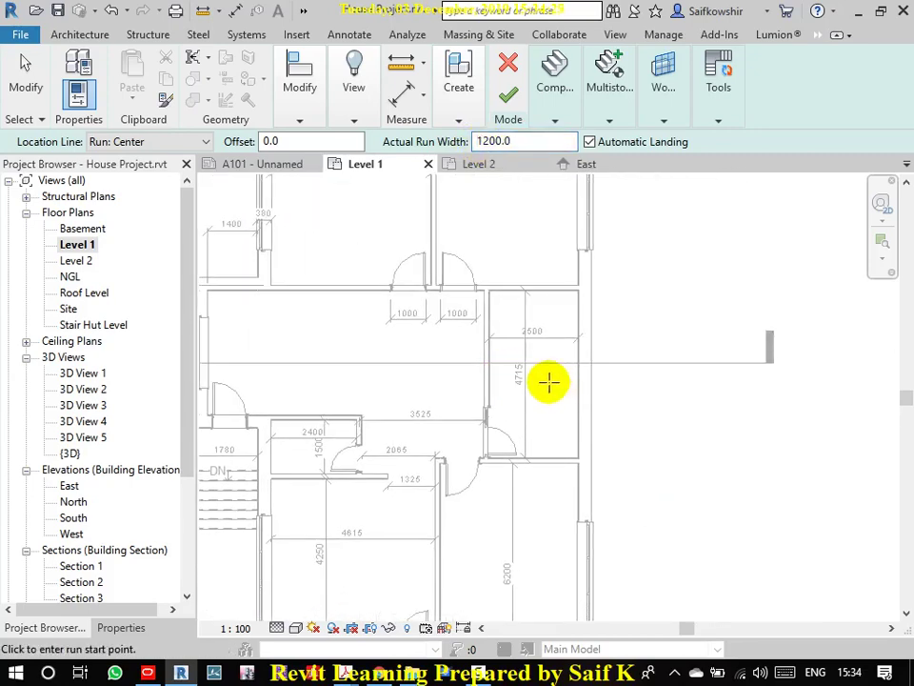
pyautogui.scroll(2, 521, 325)
pyautogui.scroll(-1, 529, 327)
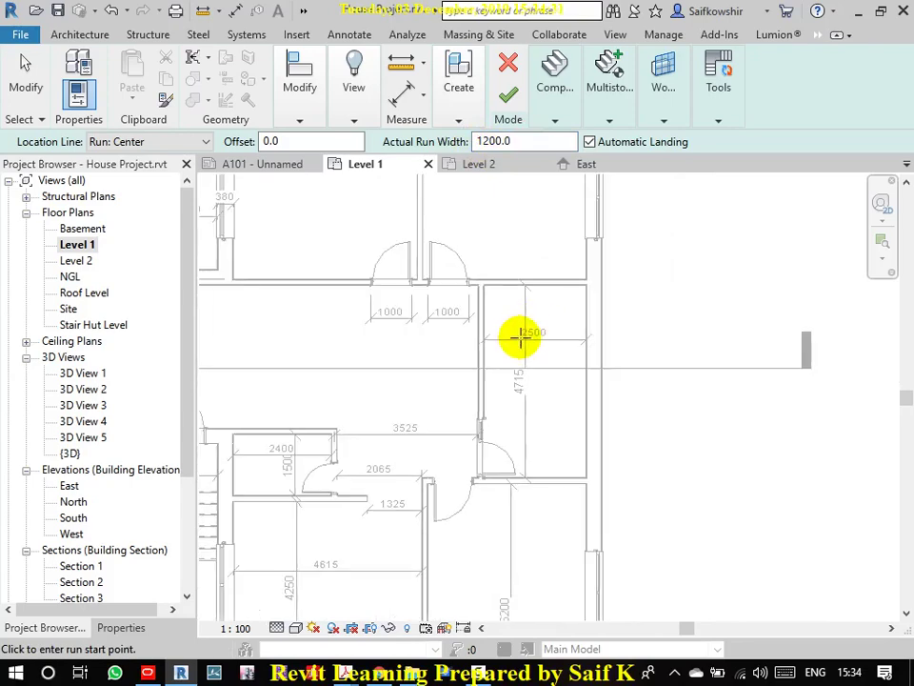
pyautogui.scroll(2, 521, 337)
pyautogui.scroll(-2, 521, 337)
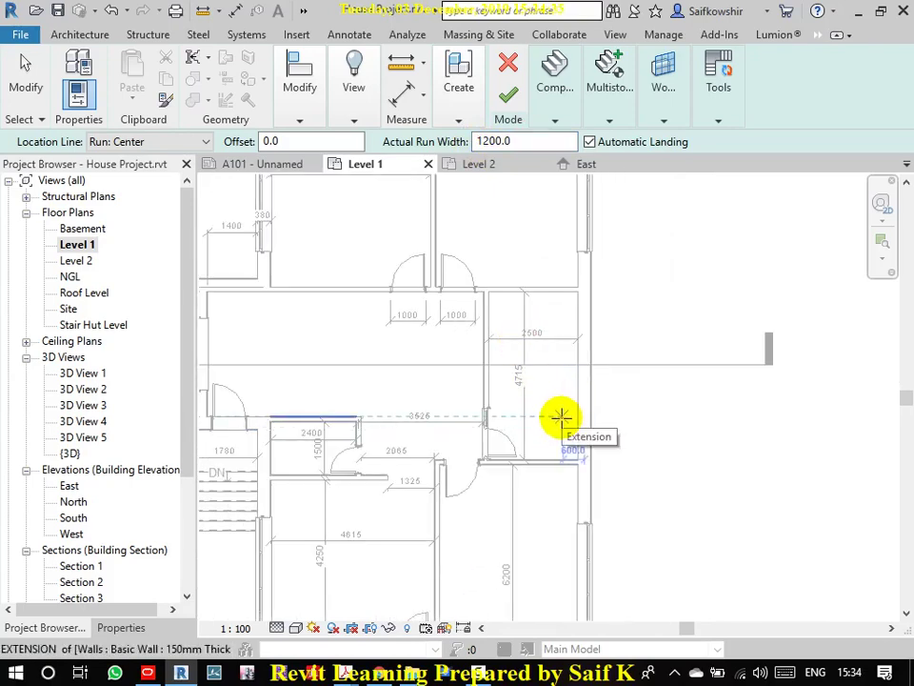
# - Draw two parallel stair runs across the 2500 mm room
pyautogui.click(560, 416)
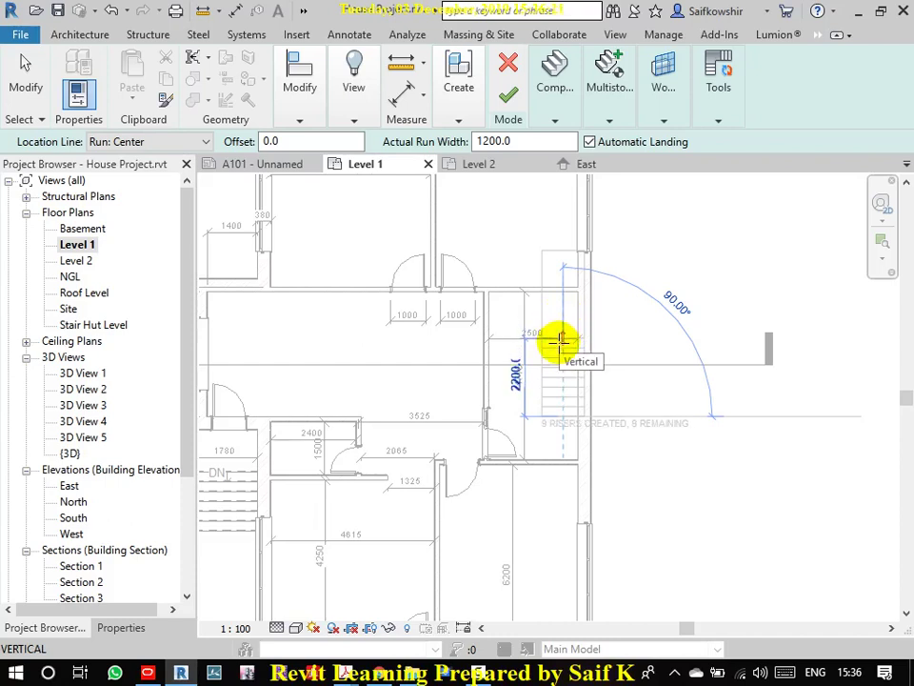
pyautogui.click(562, 340)
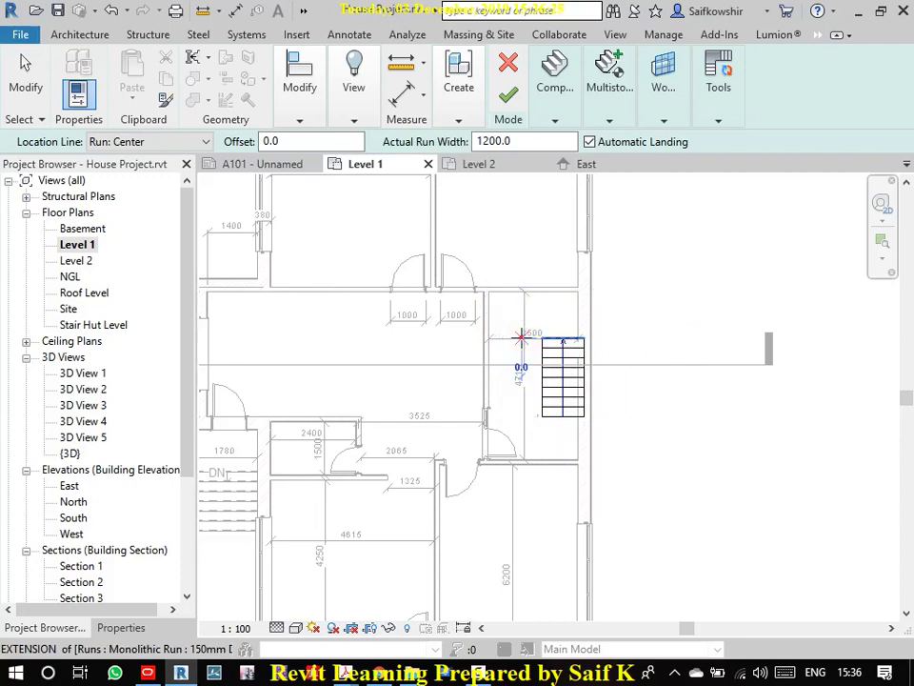
pyautogui.click(521, 337)
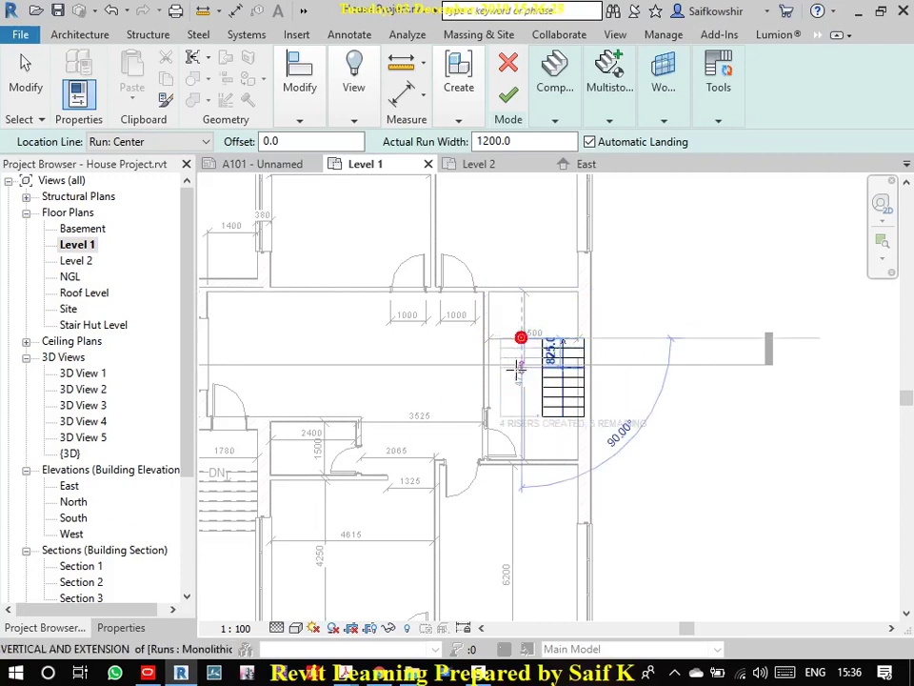
pyautogui.click(525, 462)
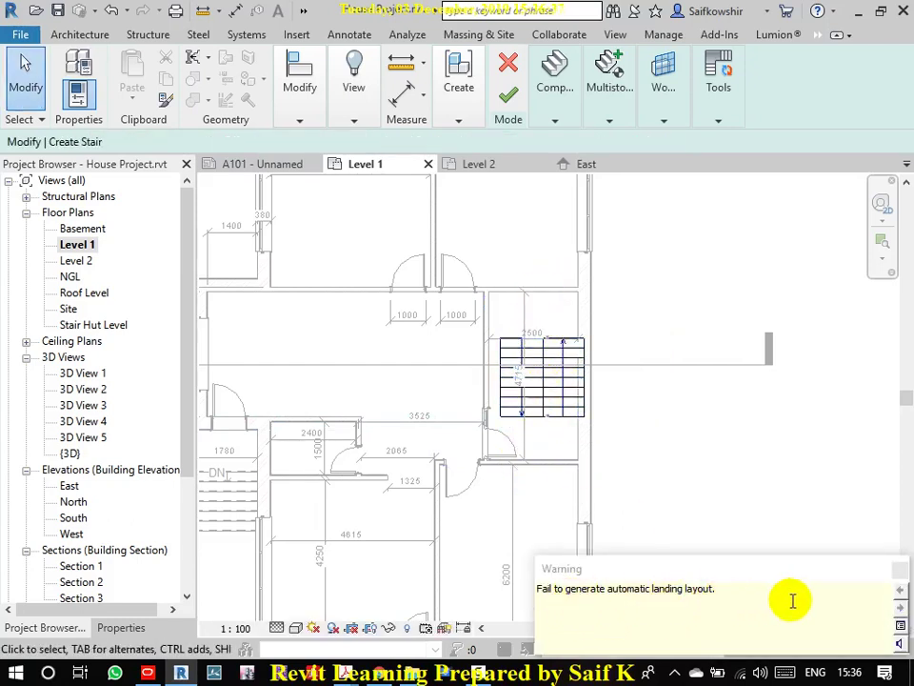
# - Dismiss the landing warning and cancel edit mode, discarding the failed two-run stair
pyautogui.click(900, 573)
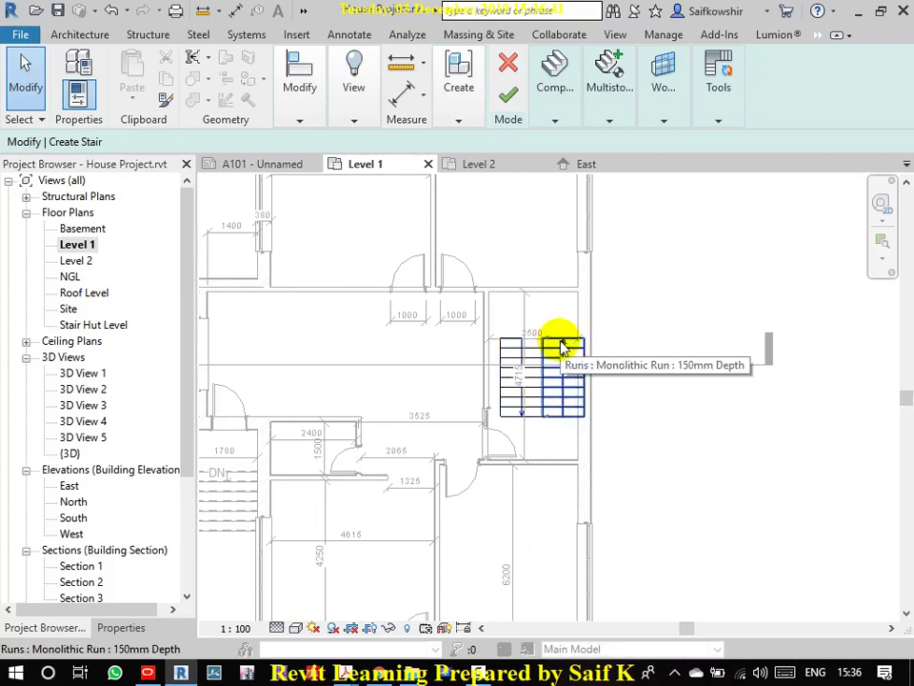
pyautogui.moveTo(554, 86)
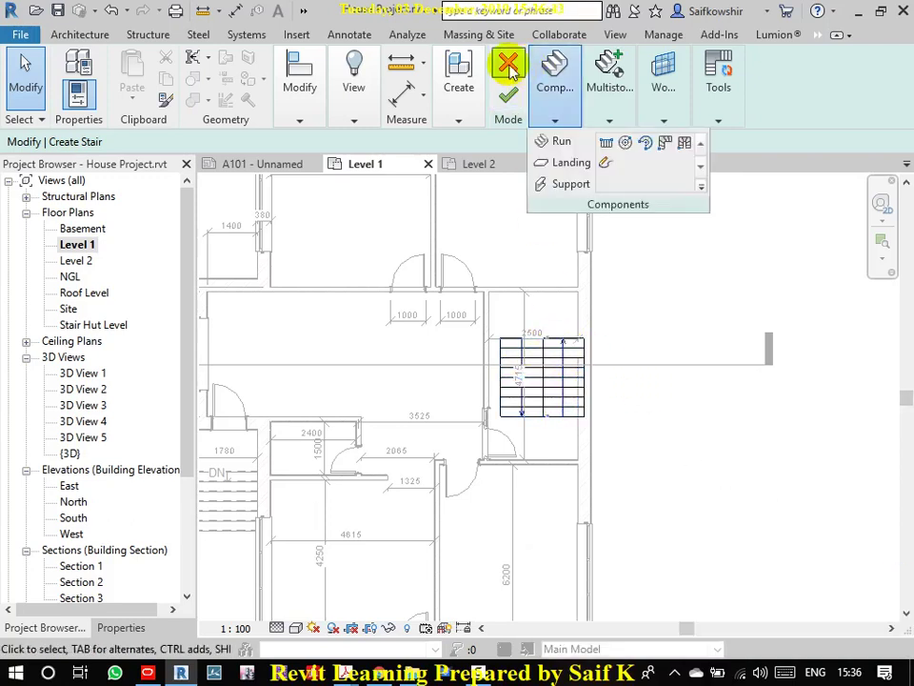
pyautogui.click(512, 69)
pyautogui.click(565, 358)
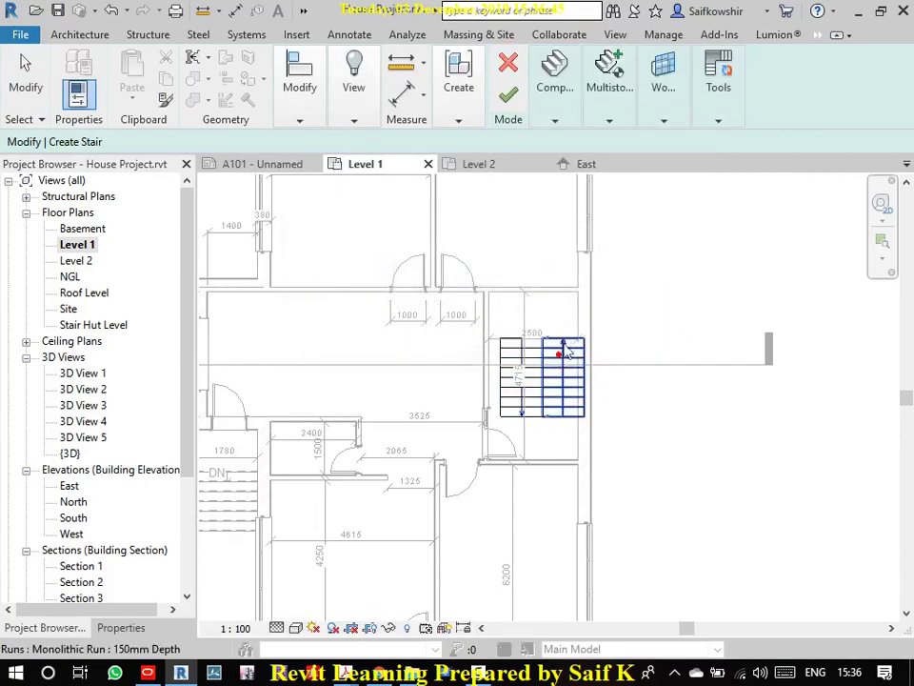
pyautogui.click(557, 347)
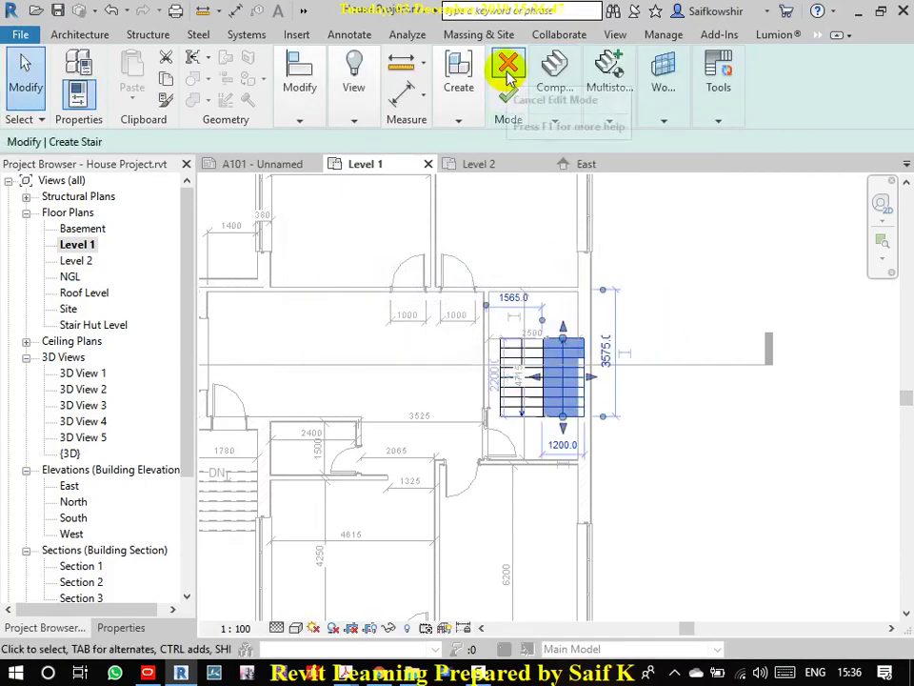
pyautogui.click(510, 75)
pyautogui.click(517, 358)
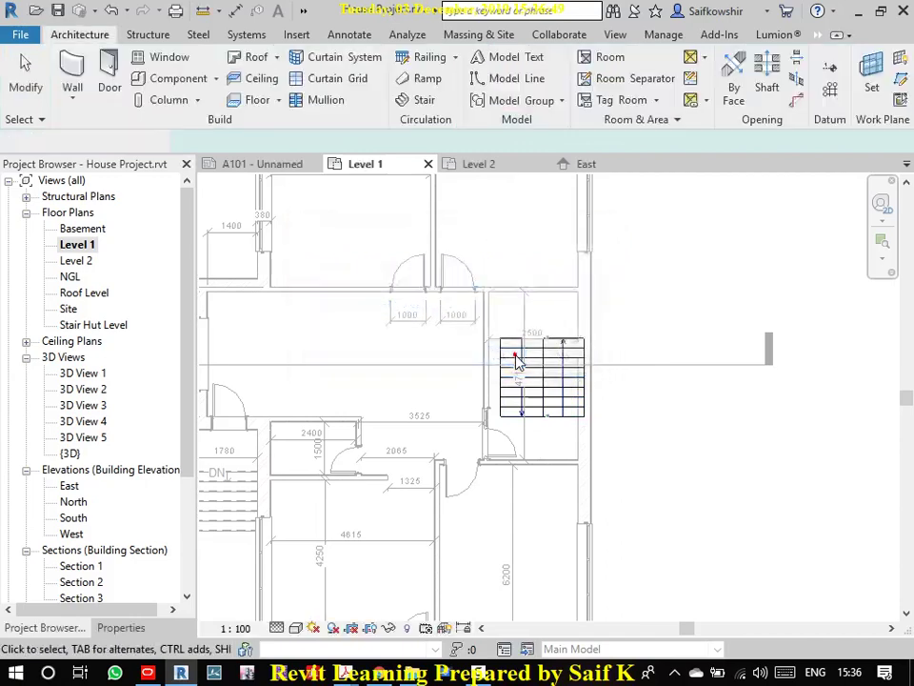
# - Start a new stair on Level 1 and show the run shape options
pyautogui.scroll(2, 694, 398)
pyautogui.scroll(2, 649, 461)
pyautogui.scroll(-1, 655, 430)
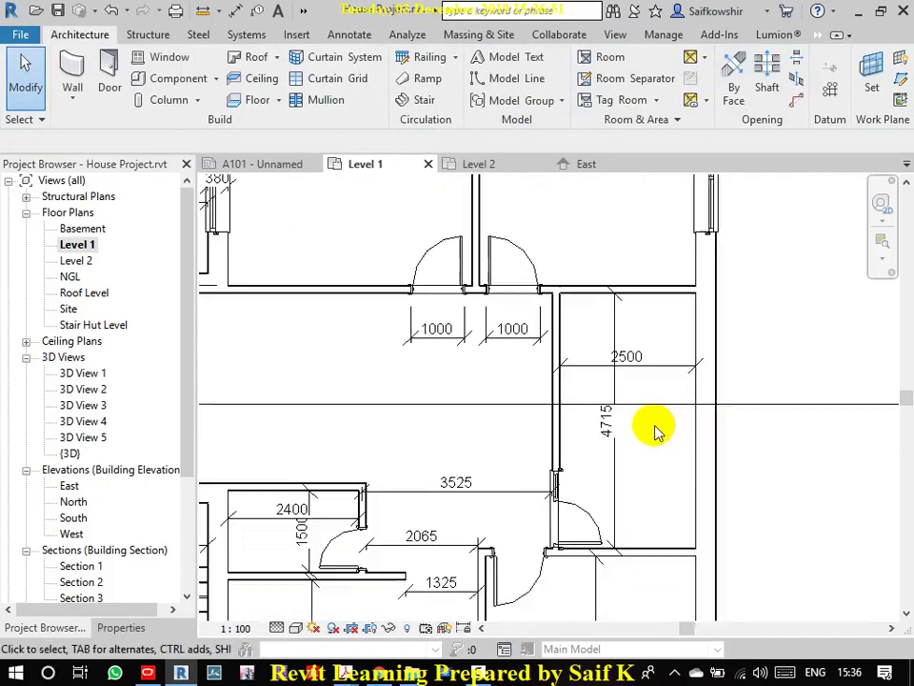
pyautogui.scroll(-1, 655, 431)
pyautogui.moveTo(666, 475); pyautogui.dragTo(587, 388, button='middle')
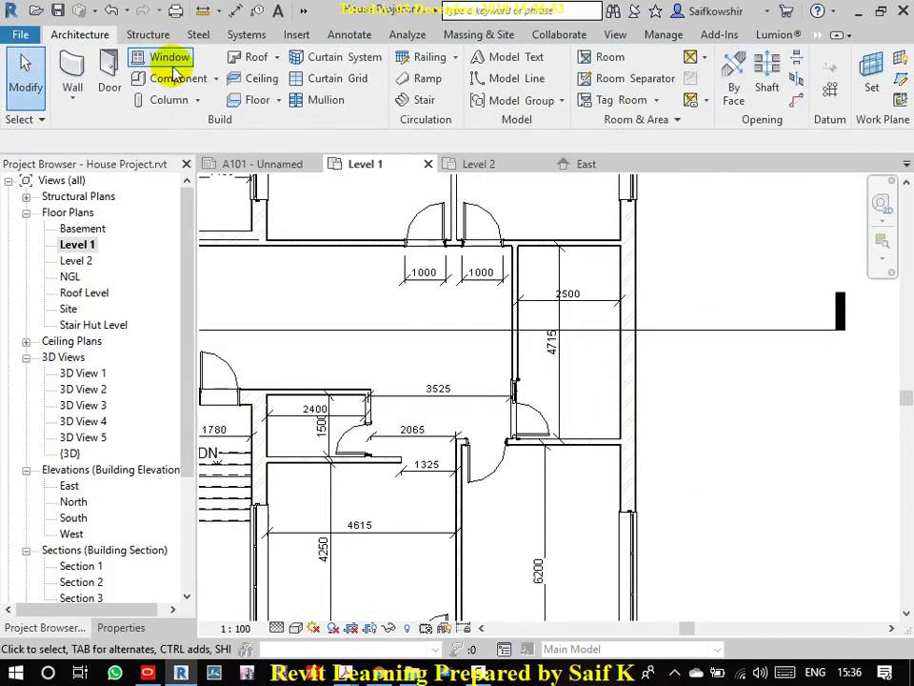
pyautogui.click(424, 102)
pyautogui.click(556, 124)
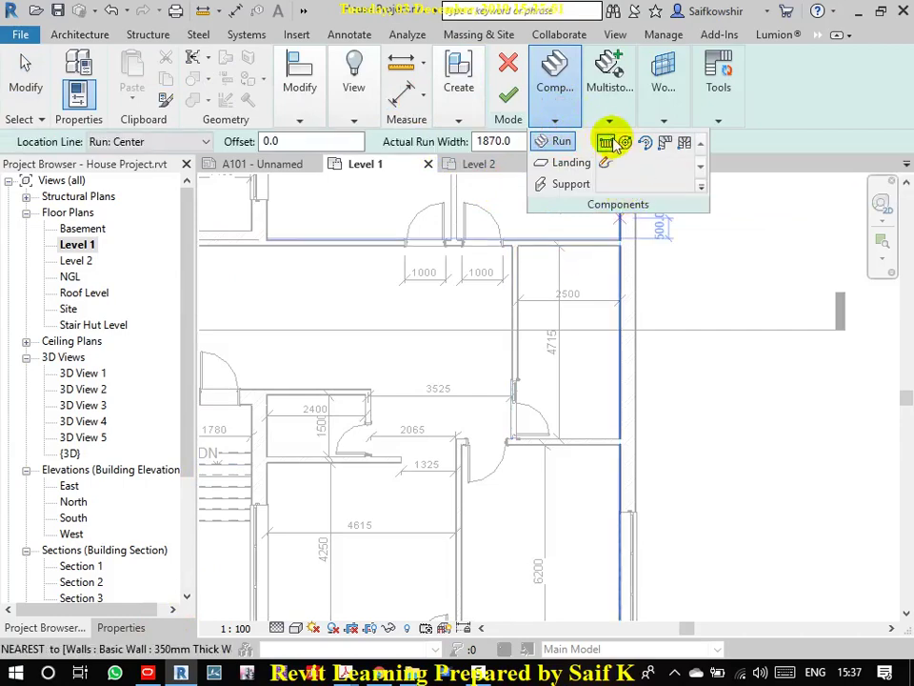
# - Begin the first stair run and set the Actual Run Width to 1200
pyautogui.scroll(1, 607, 390)
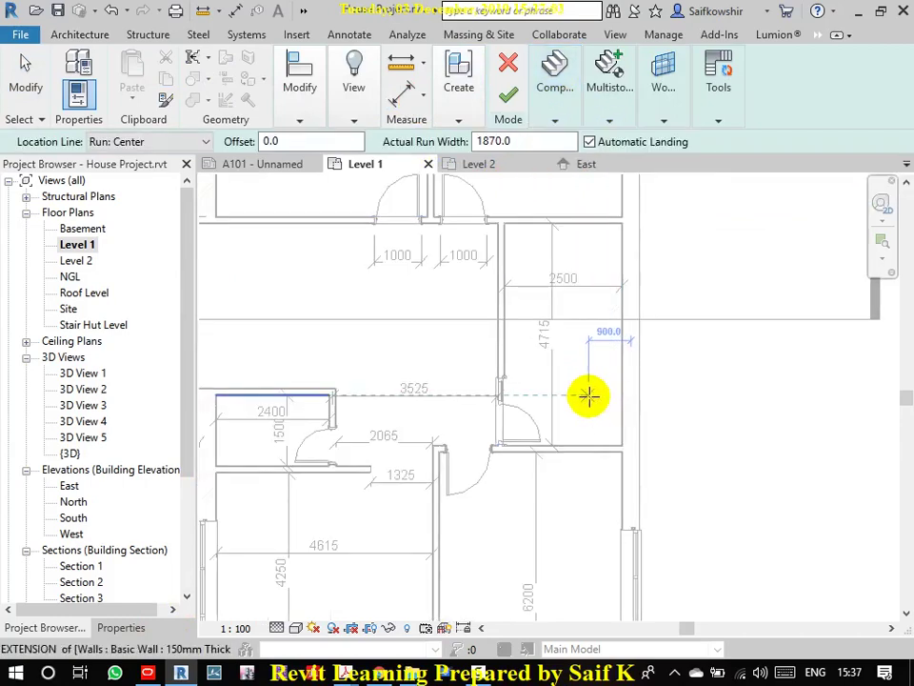
pyautogui.click(621, 388)
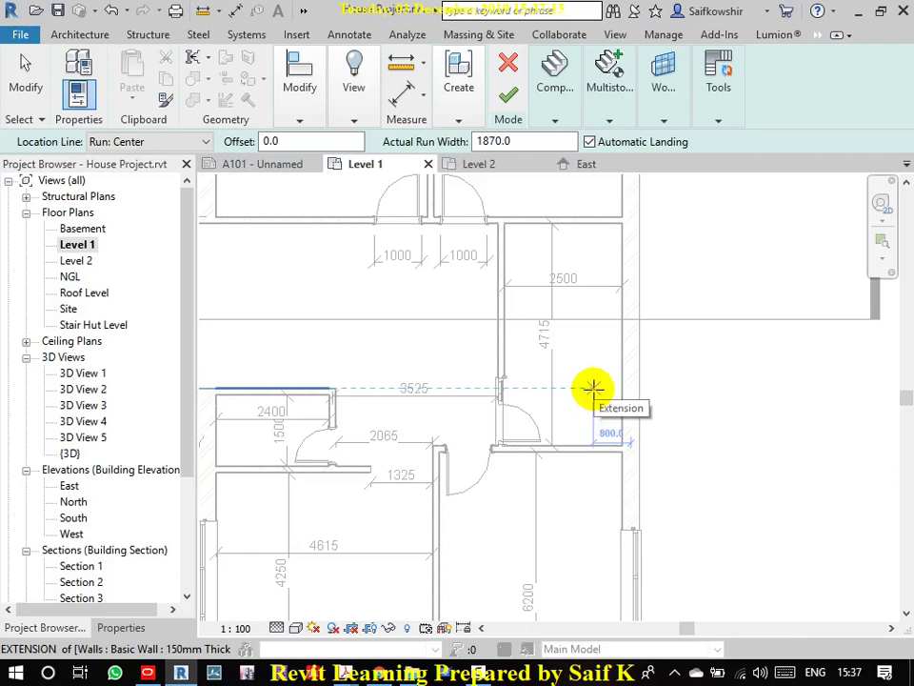
pyautogui.click(591, 389)
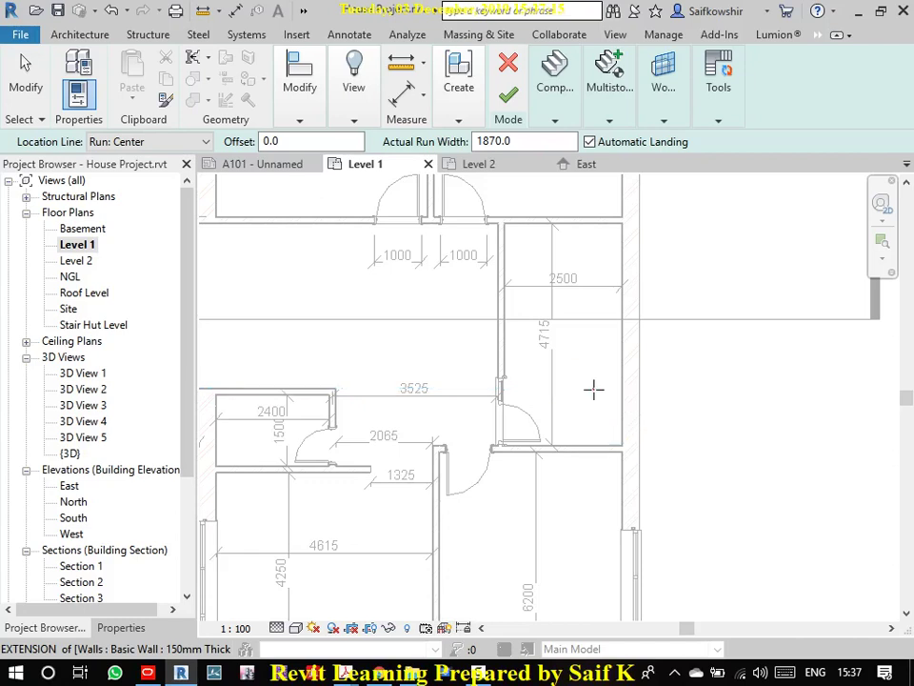
pyautogui.click(594, 337)
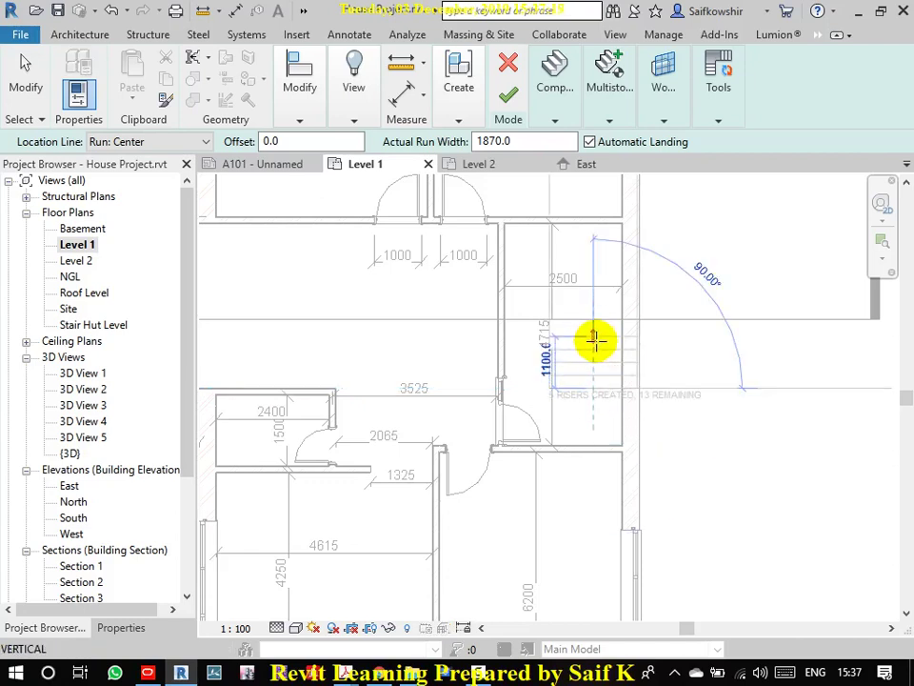
pyautogui.press('BackSpace')
pyautogui.press('BackSpace')
pyautogui.press('BackSpace')
pyautogui.click(529, 143)
pyautogui.press('BackSpace')
pyautogui.press('BackSpace')
pyautogui.press('BackSpace')
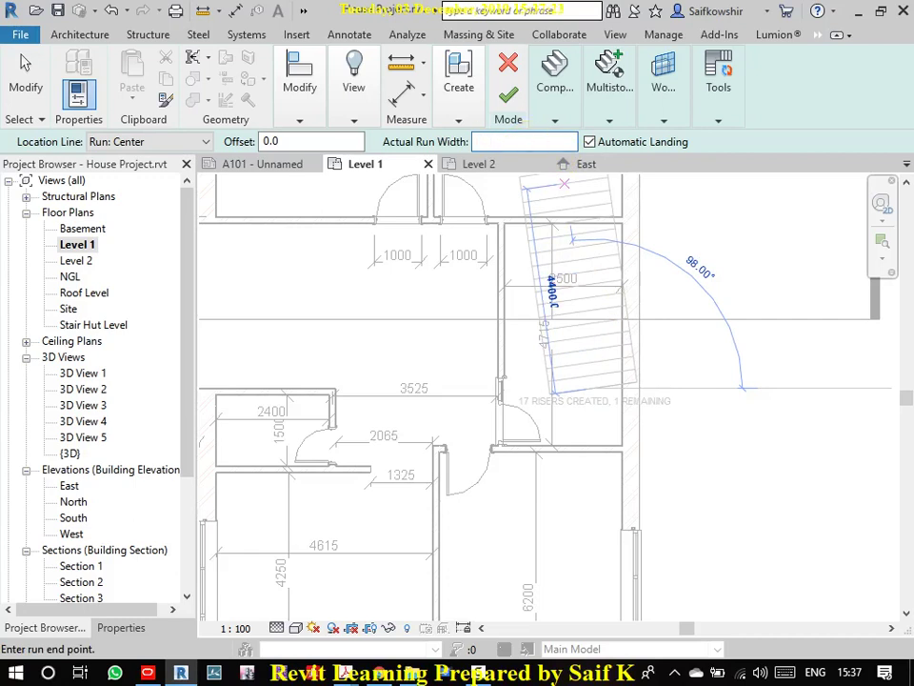
pyautogui.write('1200')
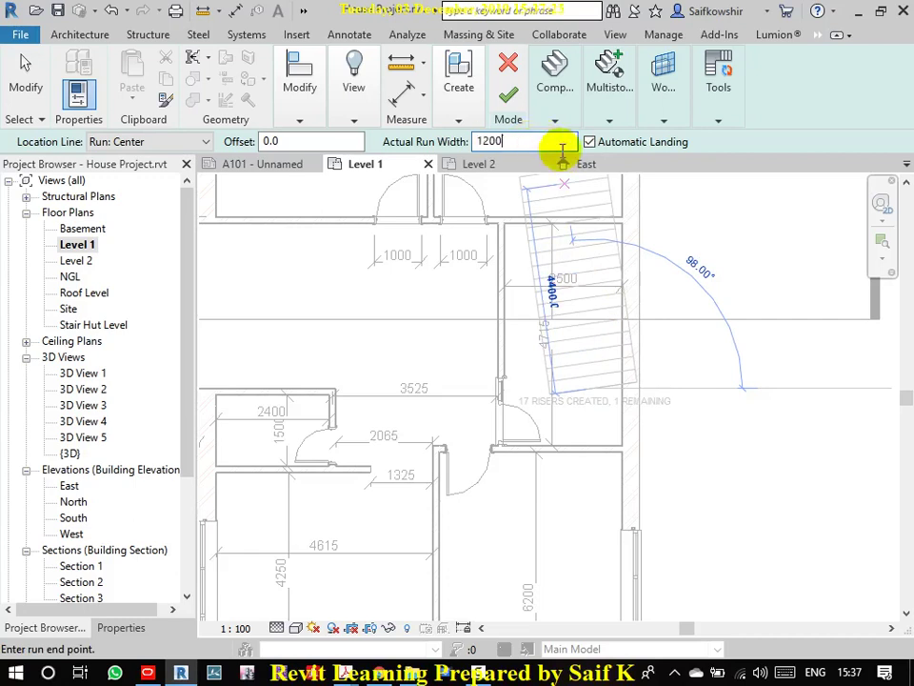
pyautogui.press('Return')
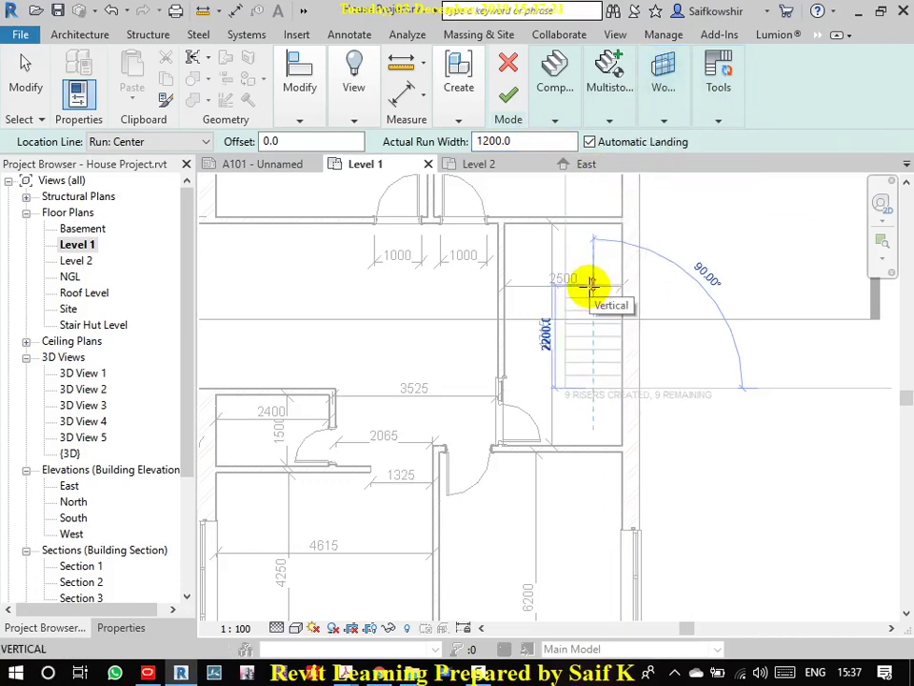
# - Draw the two 1200 mm runs side by side, joined by a top landing
pyautogui.click(592, 284)
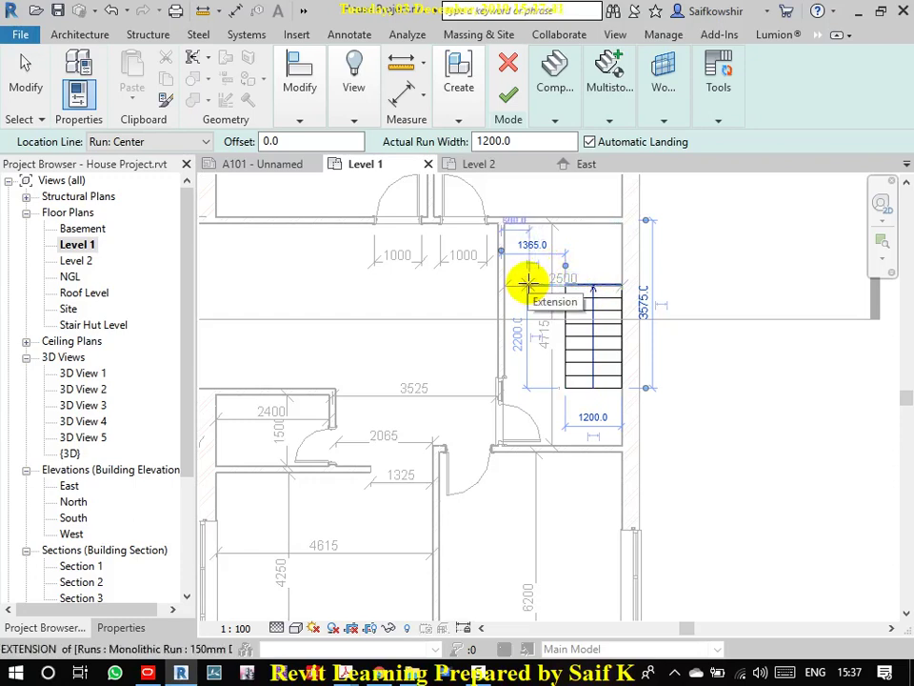
pyautogui.click(534, 280)
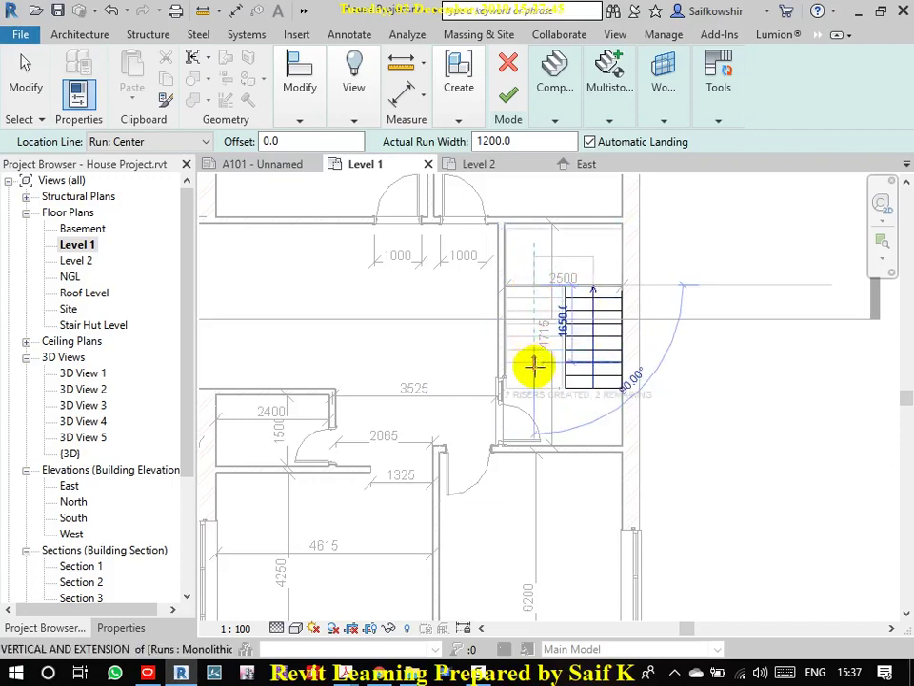
pyautogui.click(531, 413)
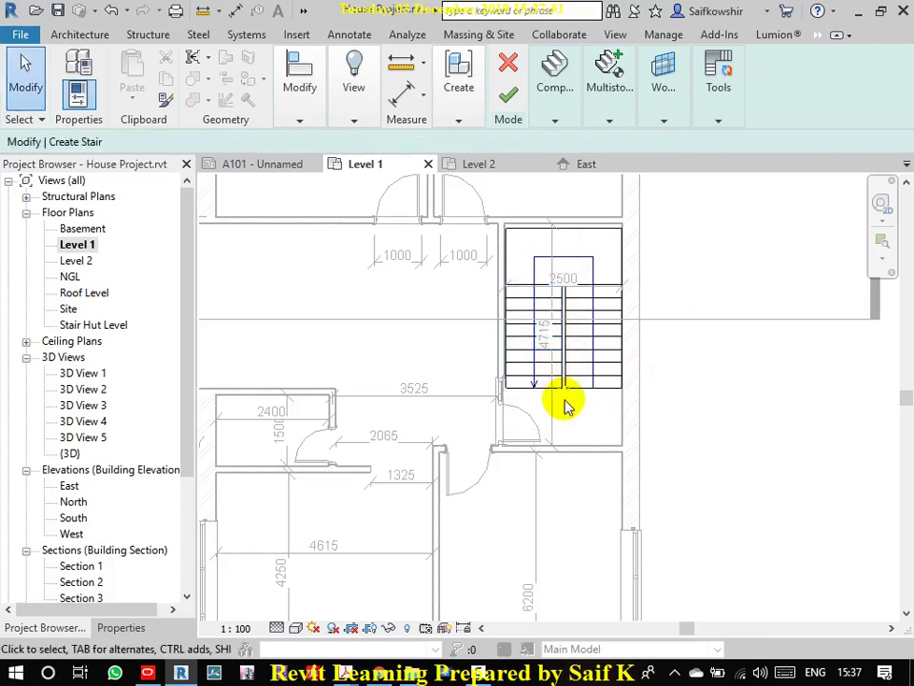
# - Finish the stair, dismiss the railing continuity warning, and zoom to the stairwell
pyautogui.click(507, 96)
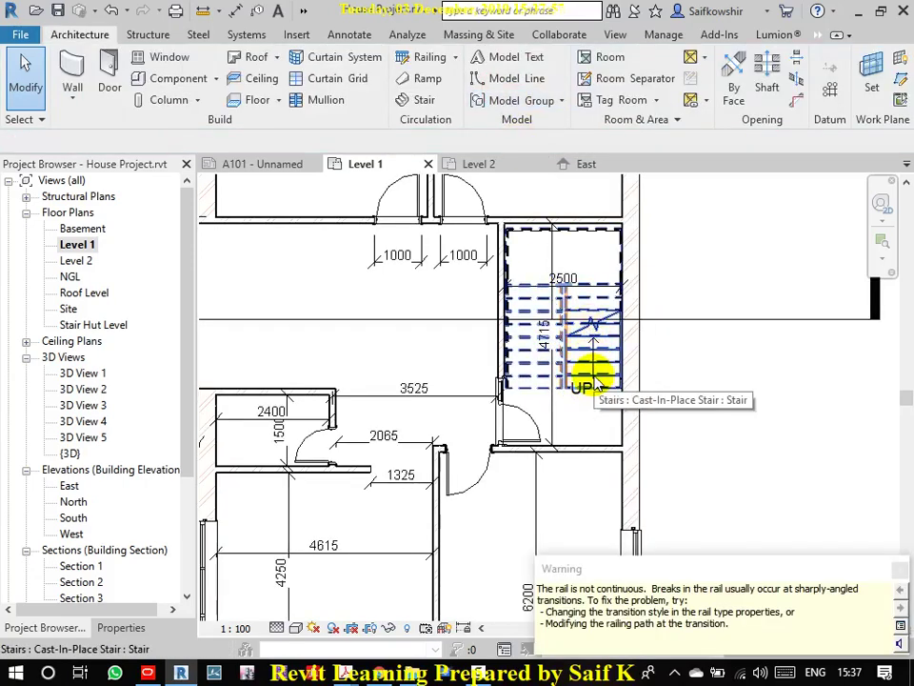
pyautogui.click(900, 568)
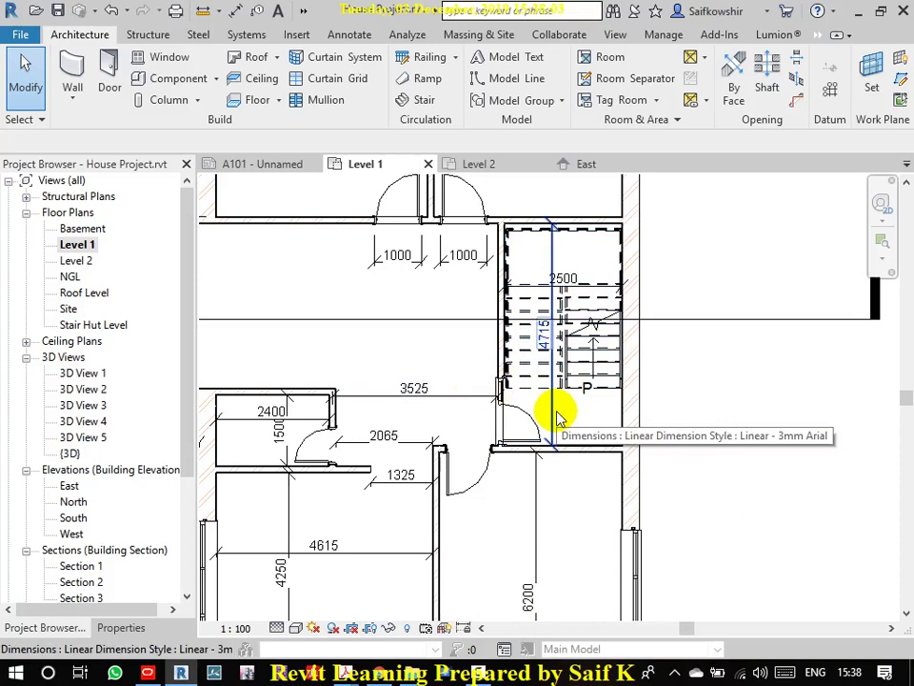
pyautogui.scroll(3, 585, 401)
pyautogui.scroll(1, 587, 385)
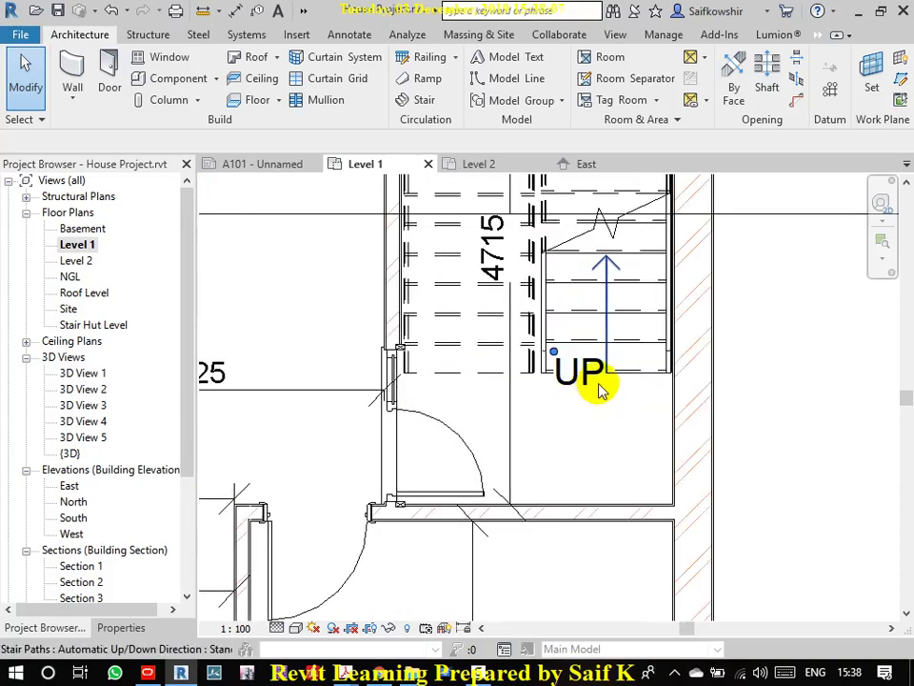
pyautogui.scroll(-3, 547, 444)
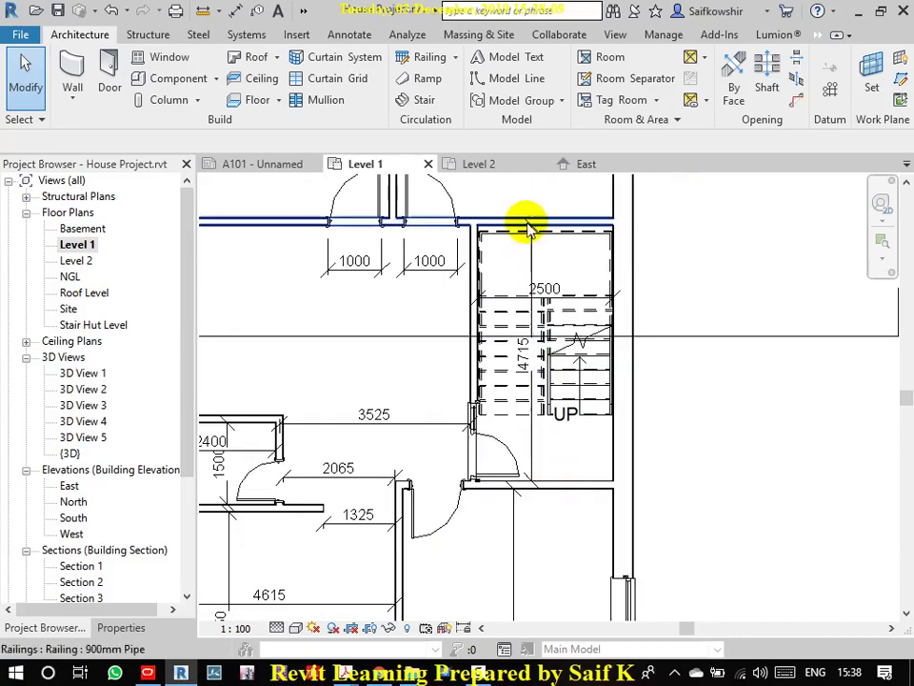
pyautogui.moveTo(527, 220)
pyautogui.mouseDown(button='middle')
pyautogui.moveTo(551, 300)
pyautogui.moveTo(518, 374)
pyautogui.mouseUp(button='middle')
pyautogui.scroll(2, 484, 347)
pyautogui.scroll(1, 482, 341)
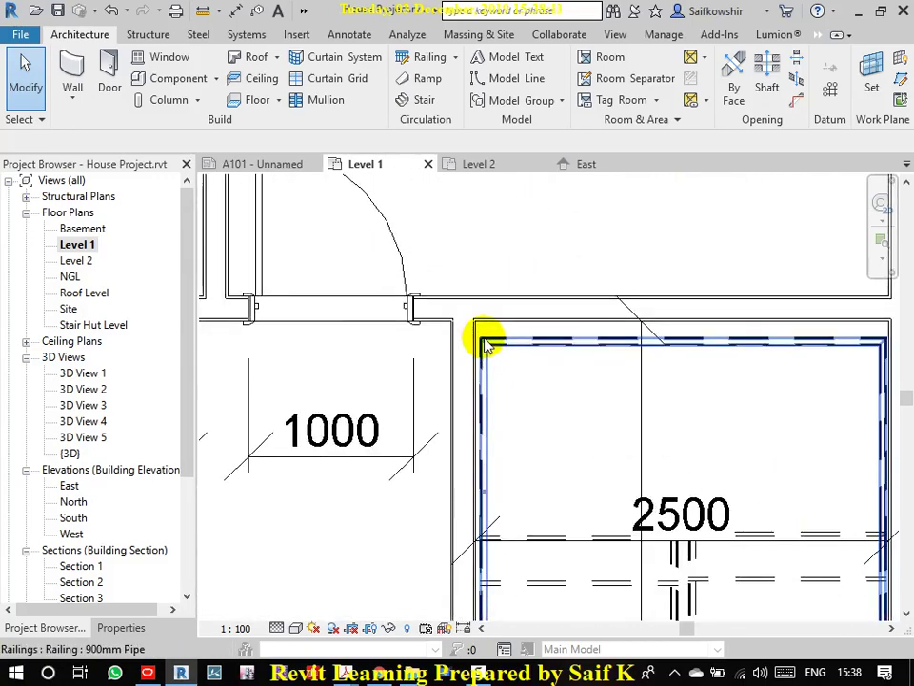
pyautogui.scroll(1, 482, 341)
# - Select the 900mm Pipe railing around the completed stair
pyautogui.press('d')
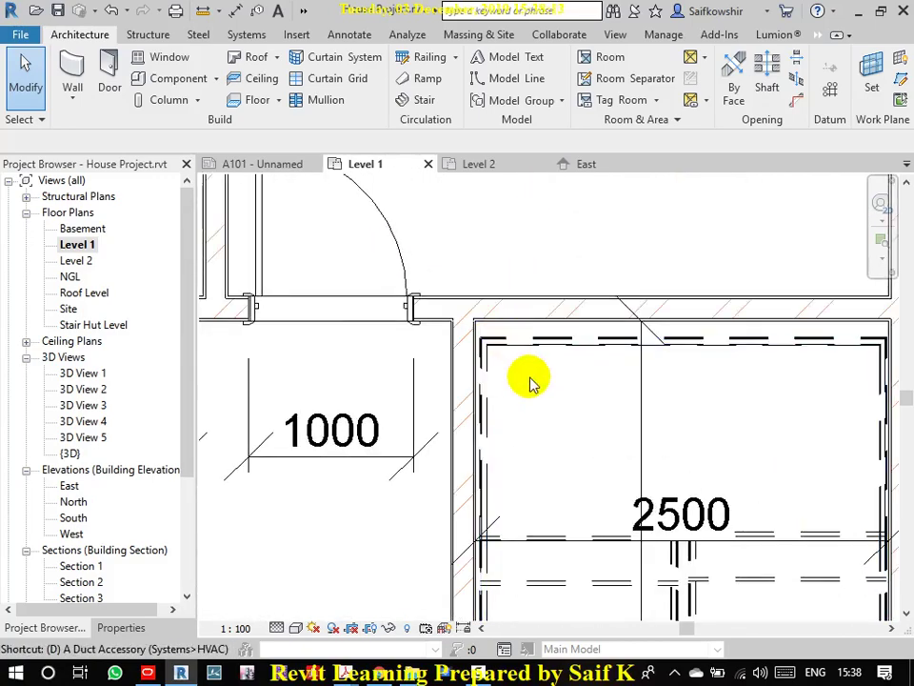
pyautogui.press('i')
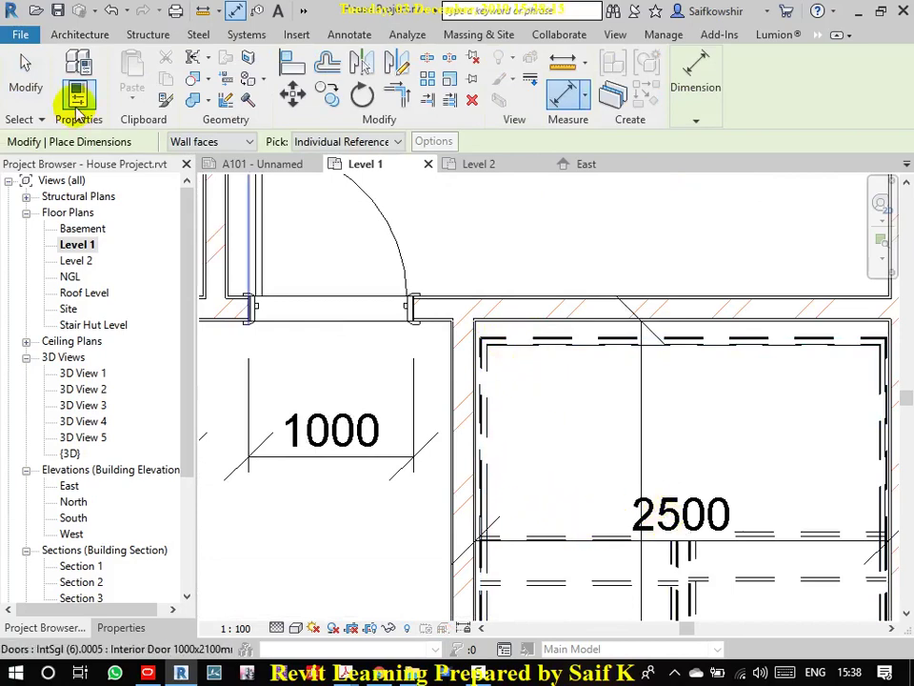
pyautogui.click(25, 86)
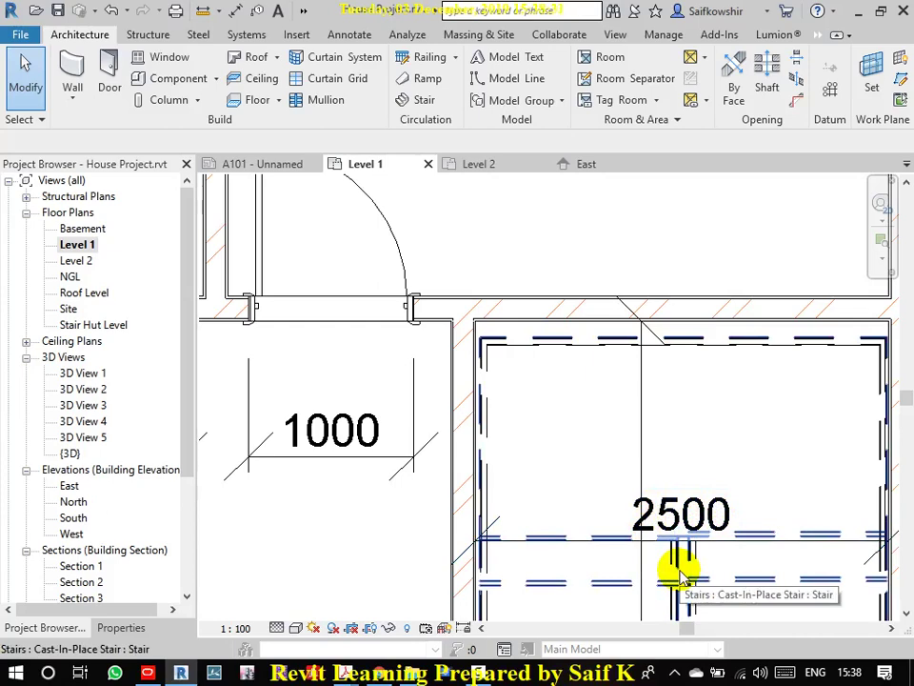
pyautogui.scroll(-2, 681, 538)
pyautogui.moveTo(612, 459); pyautogui.dragTo(519, 314, button='middle')
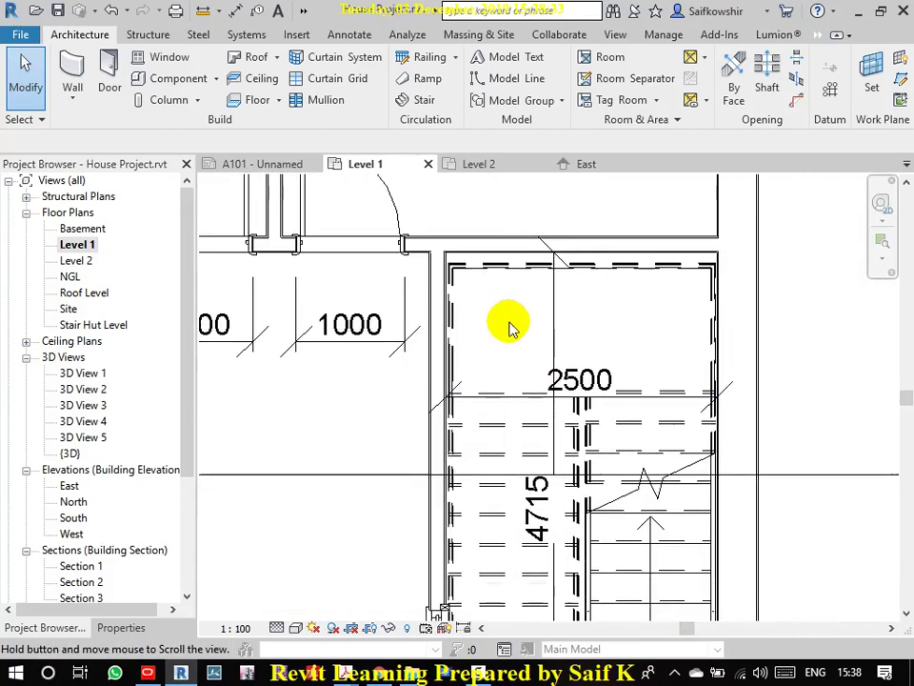
pyautogui.click(512, 260)
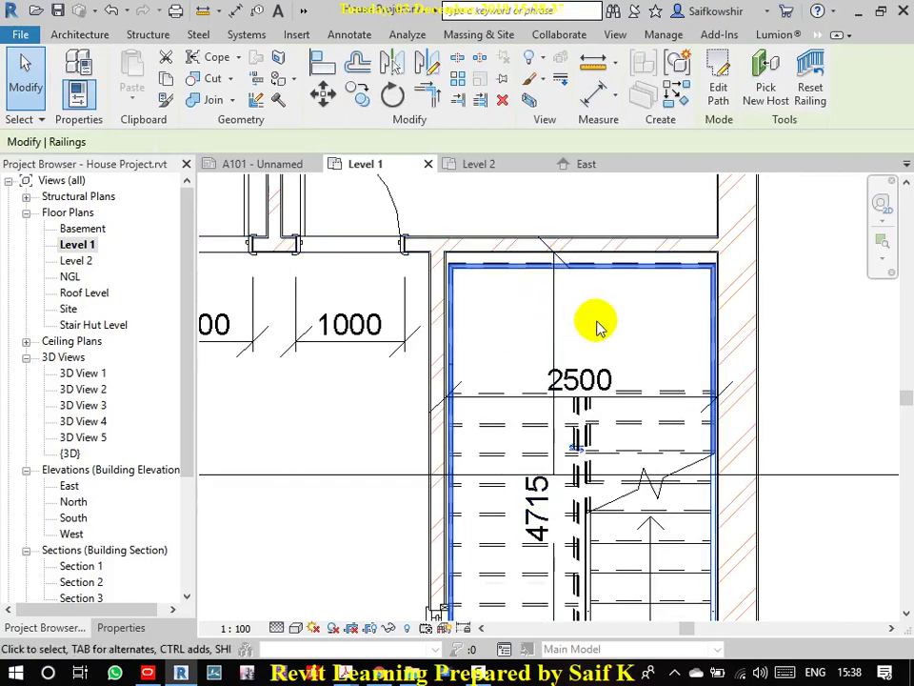
# - Select the stair railing and start editing its path
pyautogui.press('Escape')
pyautogui.click(496, 261)
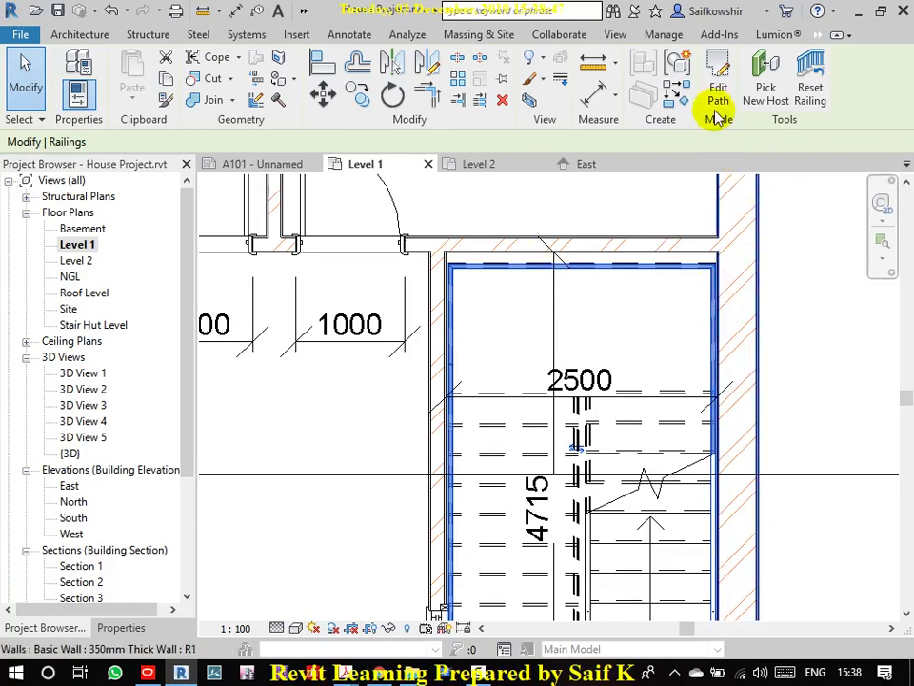
pyautogui.click(660, 309)
pyautogui.click(663, 270)
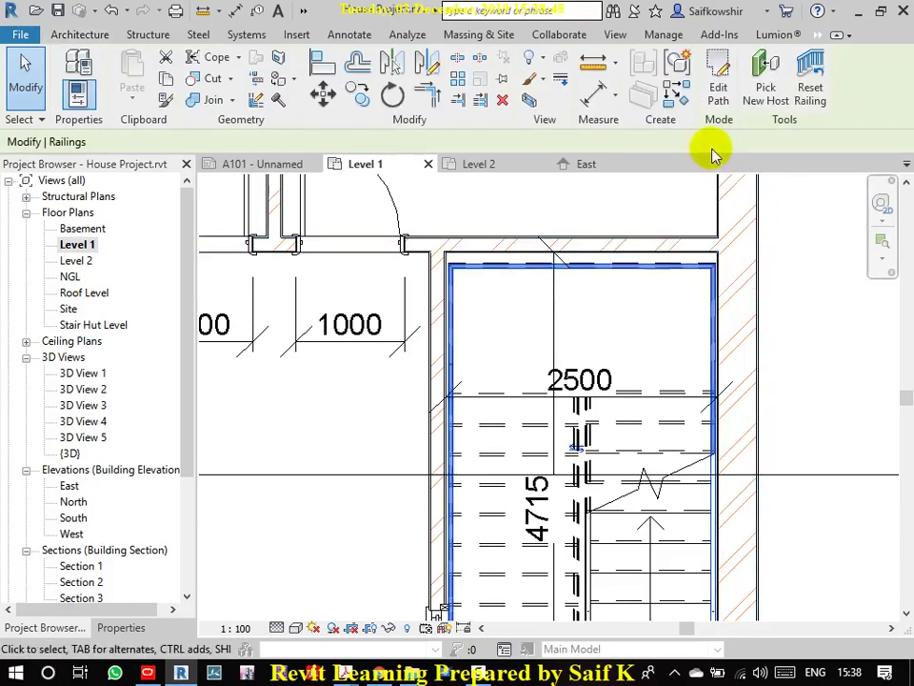
pyautogui.click(718, 93)
# - Delete the railing's top, upper-left and lower-left path lines, then finish the path edit
pyautogui.click(718, 120)
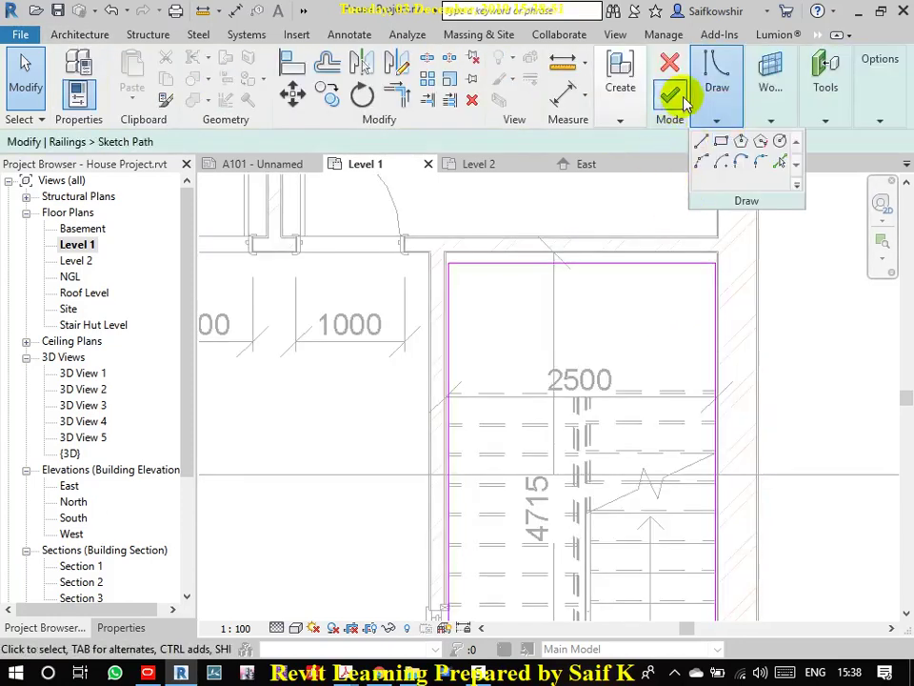
pyautogui.click(645, 262)
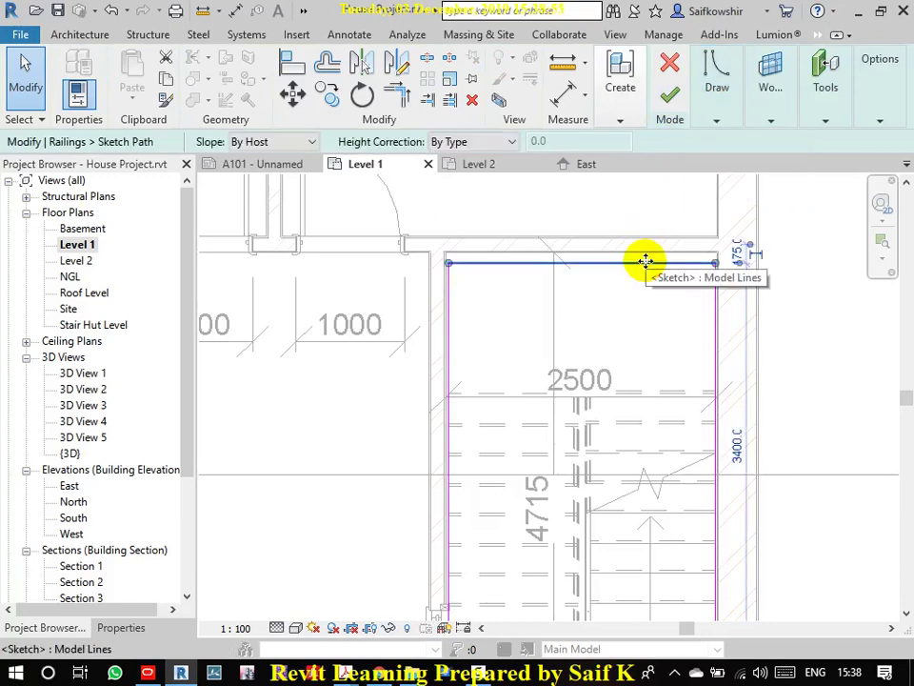
pyautogui.press('Delete')
pyautogui.click(448, 299)
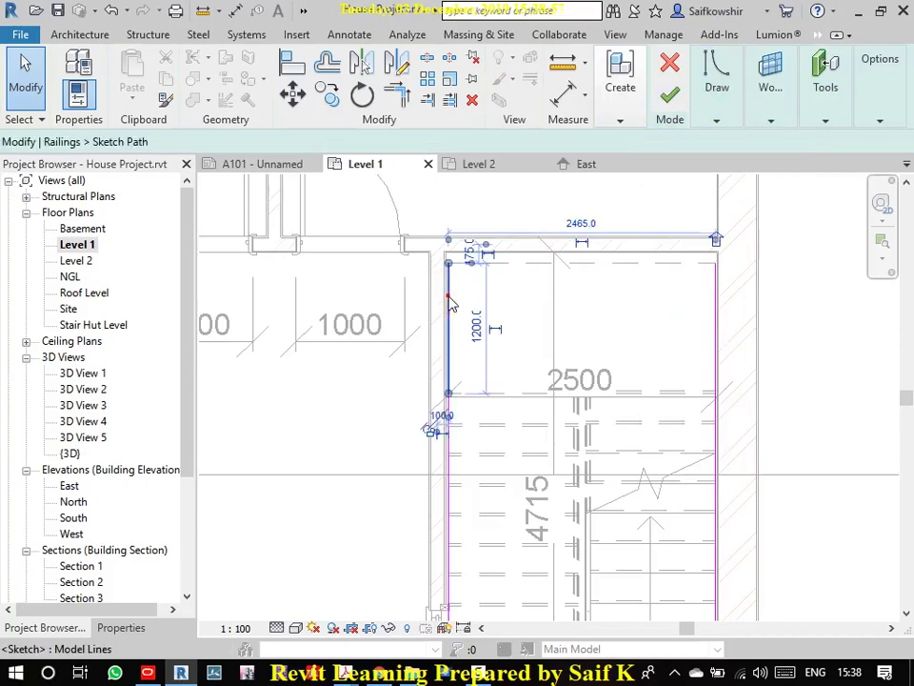
pyautogui.press('Delete')
pyautogui.click(449, 428)
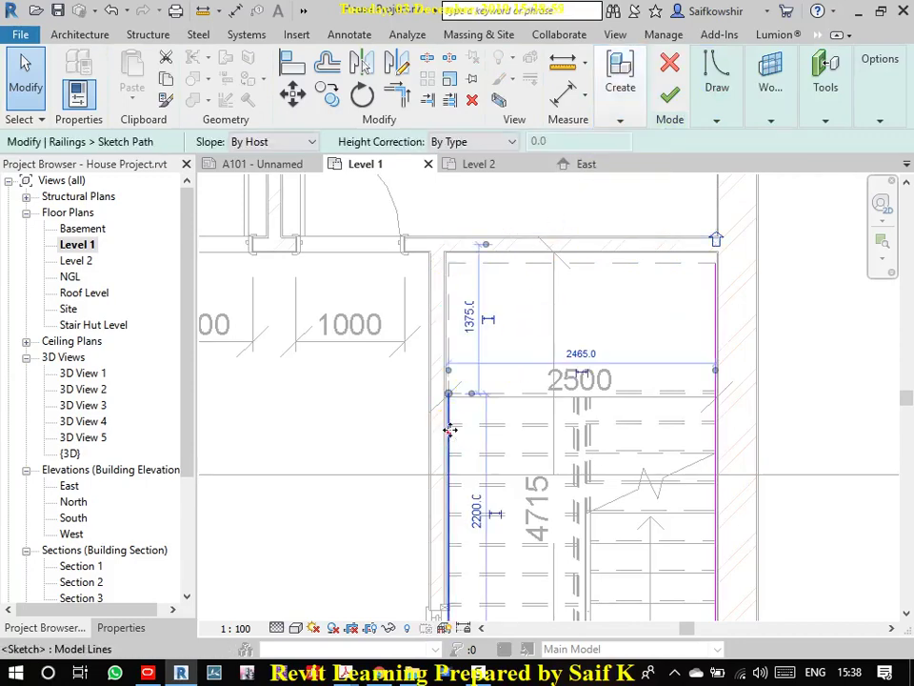
pyautogui.press('Delete')
pyautogui.click(670, 95)
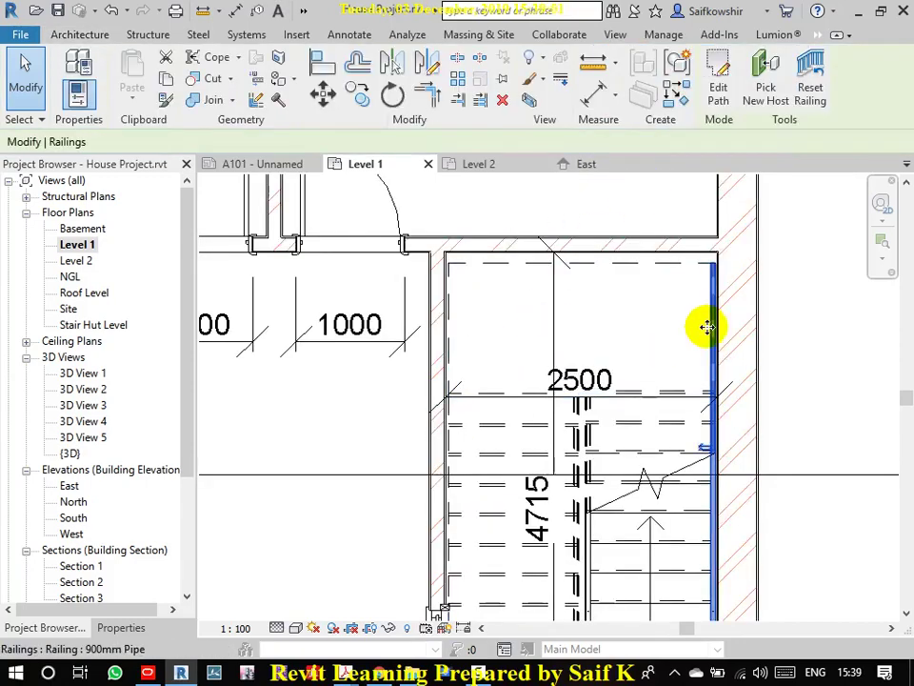
pyautogui.click(845, 349)
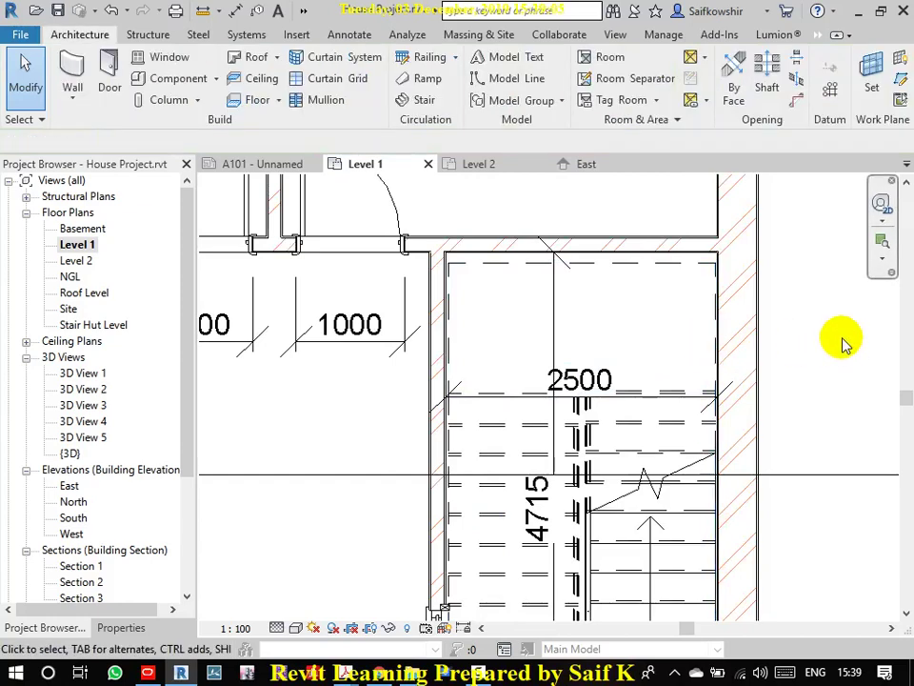
pyautogui.click(646, 272)
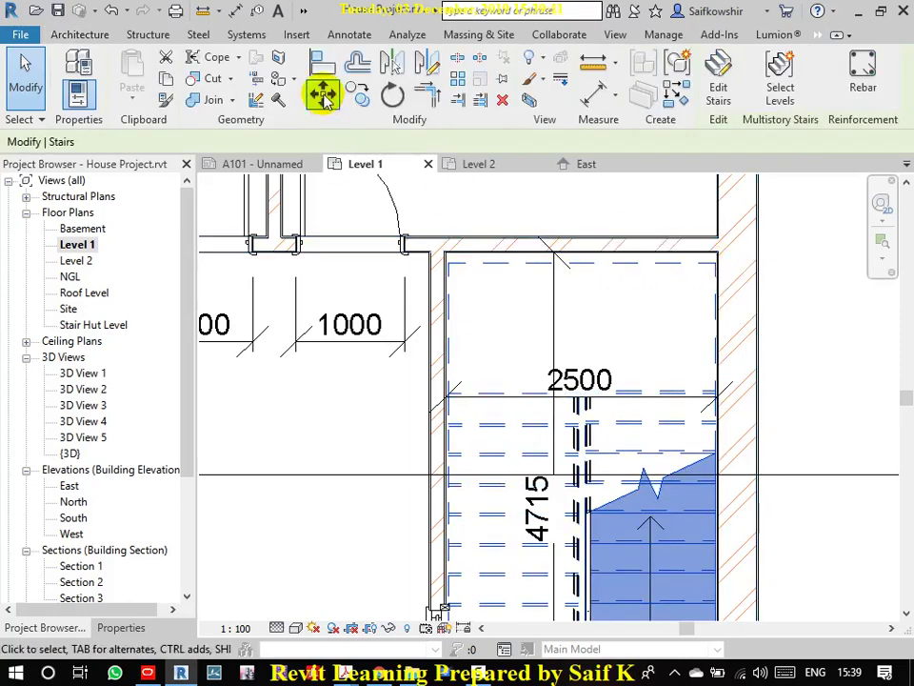
# - Move the stair up from its top-right corner until its top edge meets the upper wall face
pyautogui.click(323, 93)
pyautogui.scroll(3, 703, 286)
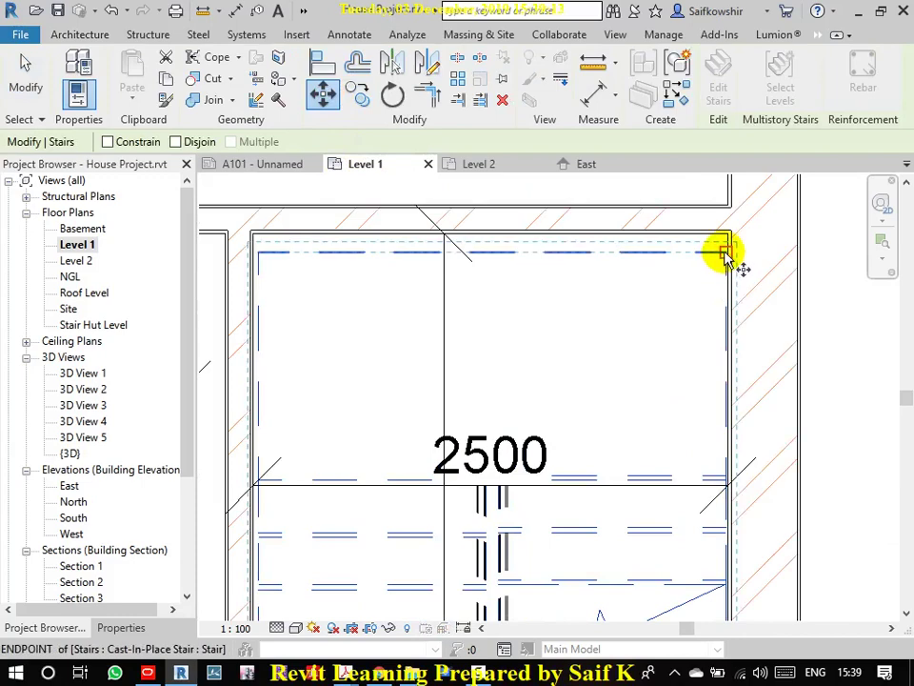
pyautogui.click(722, 252)
pyautogui.click(726, 238)
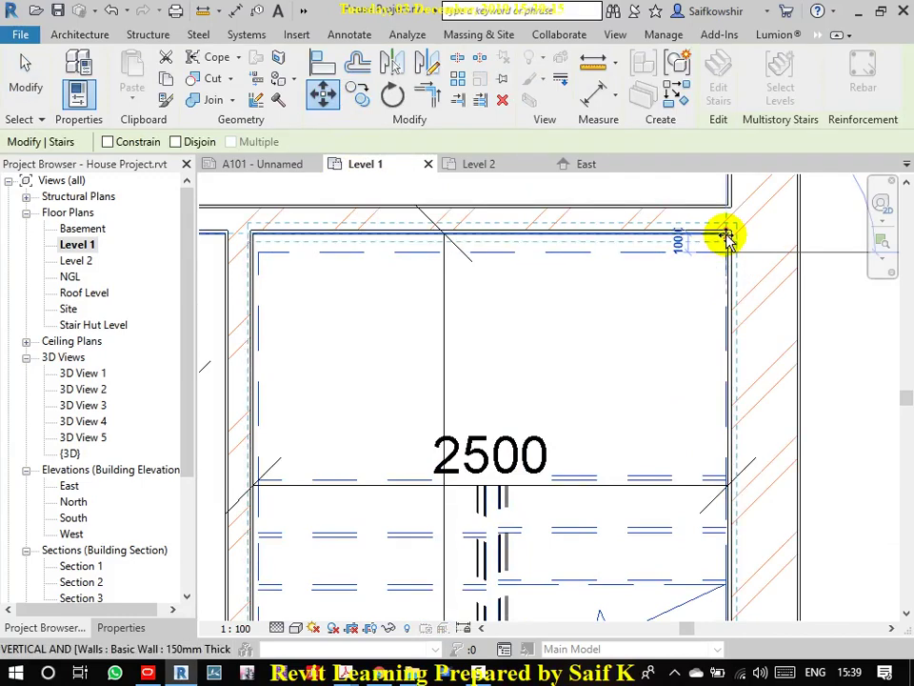
pyautogui.click(726, 234)
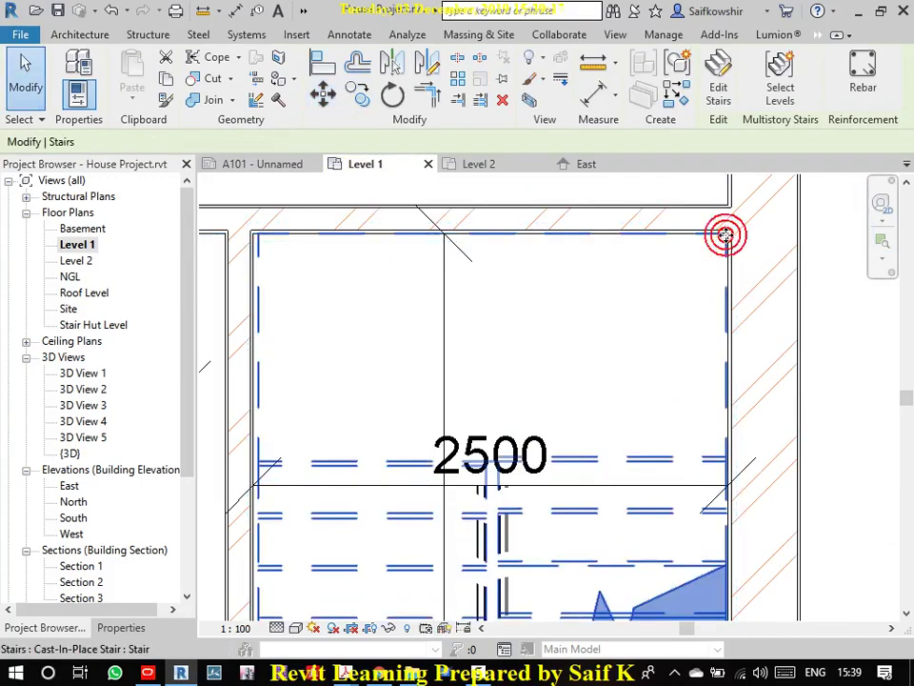
pyautogui.scroll(-2, 680, 316)
pyautogui.scroll(-2, 680, 317)
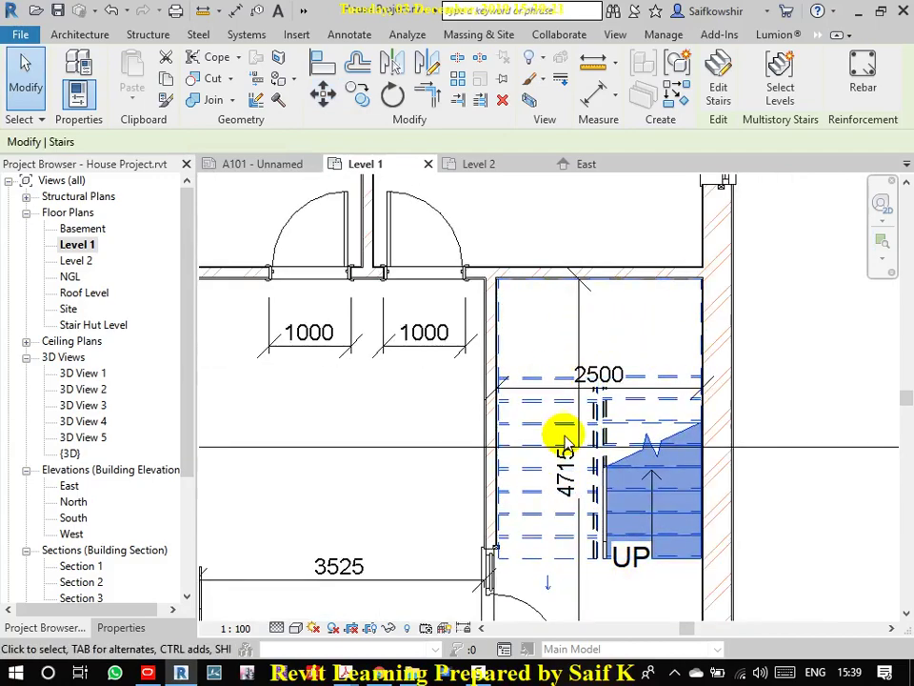
pyautogui.click(620, 603)
# - Drag the 4715 stair dimension outside the wall
pyautogui.moveTo(625, 539); pyautogui.dragTo(611, 467, button='middle')
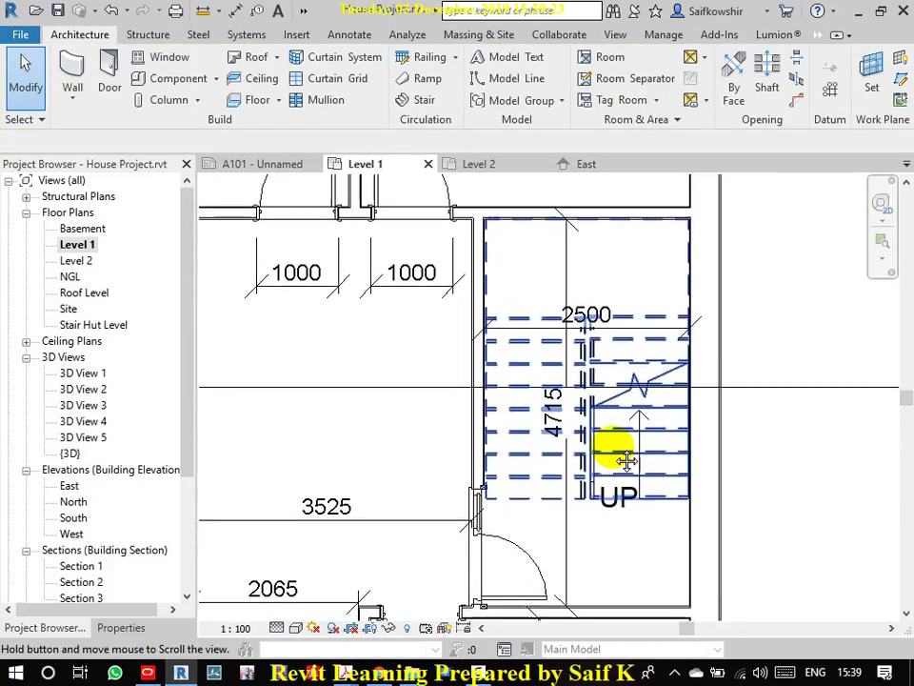
pyautogui.click(564, 522)
pyautogui.moveTo(562, 522); pyautogui.dragTo(810, 496)
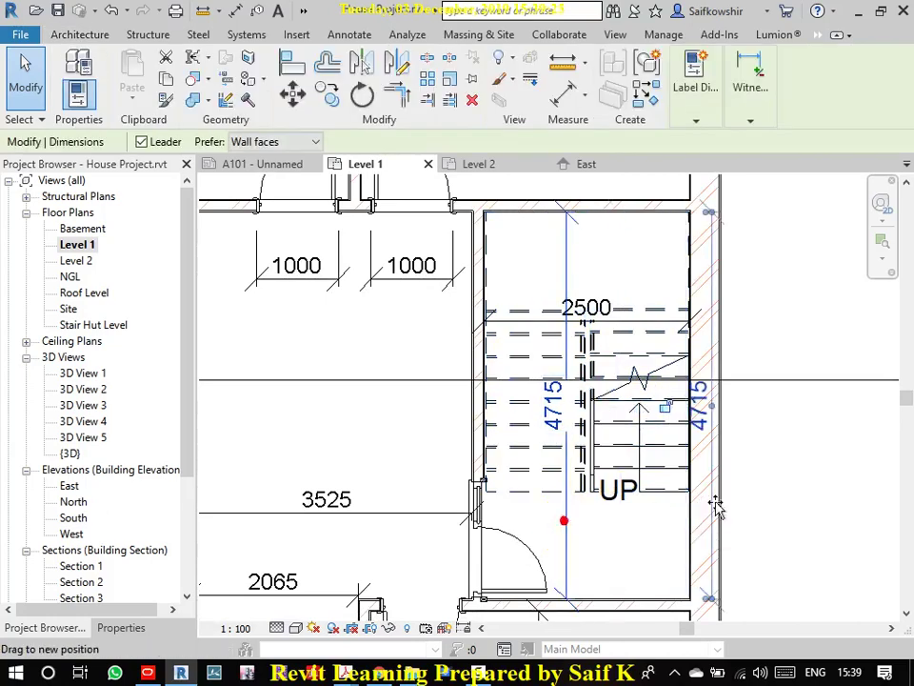
pyautogui.click(615, 548)
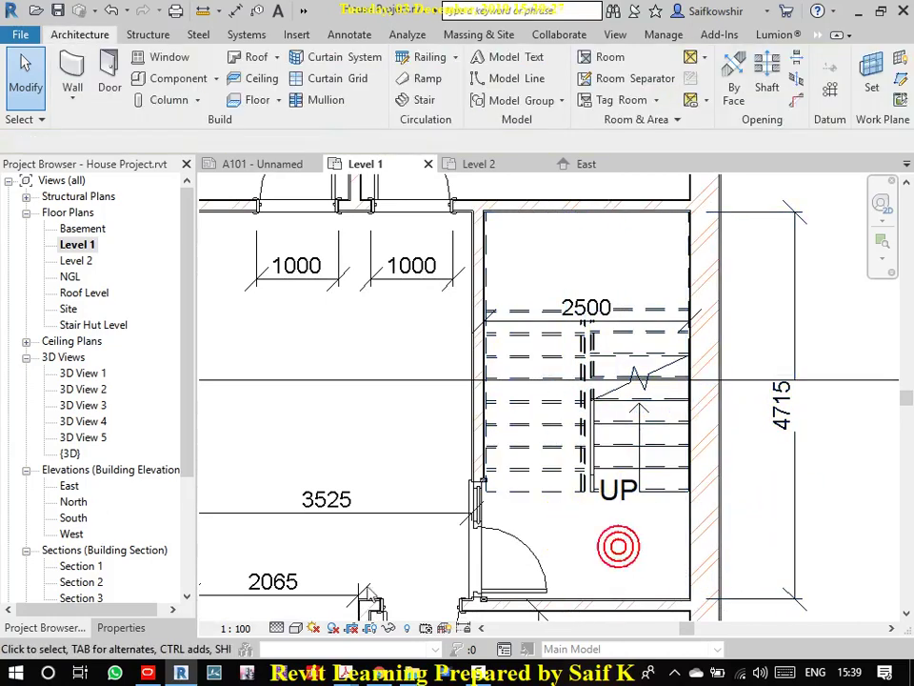
# - Set the Level 1 plan view scale to 1:50
pyautogui.click(238, 628)
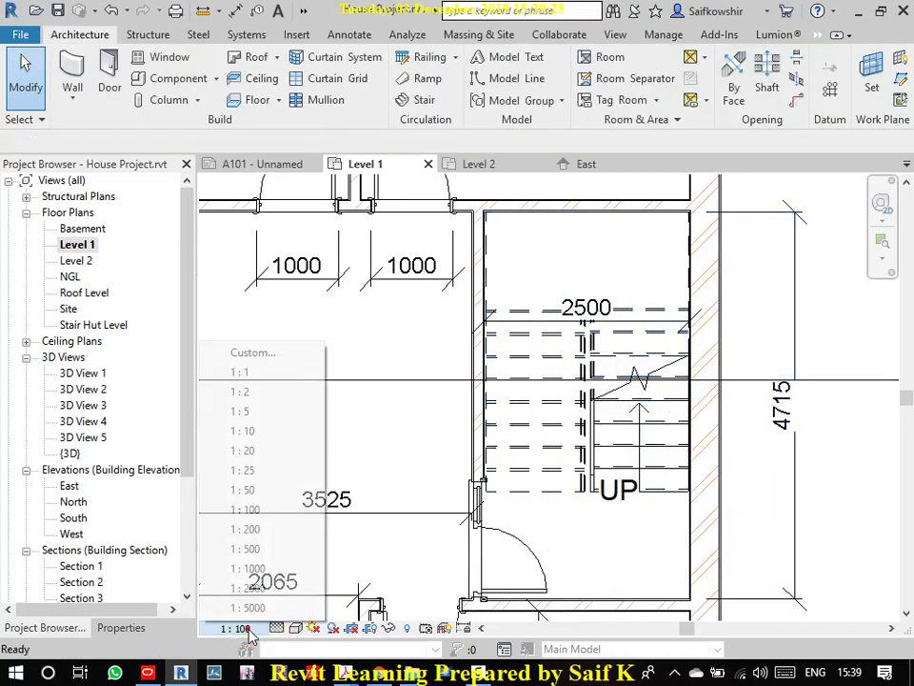
pyautogui.click(245, 491)
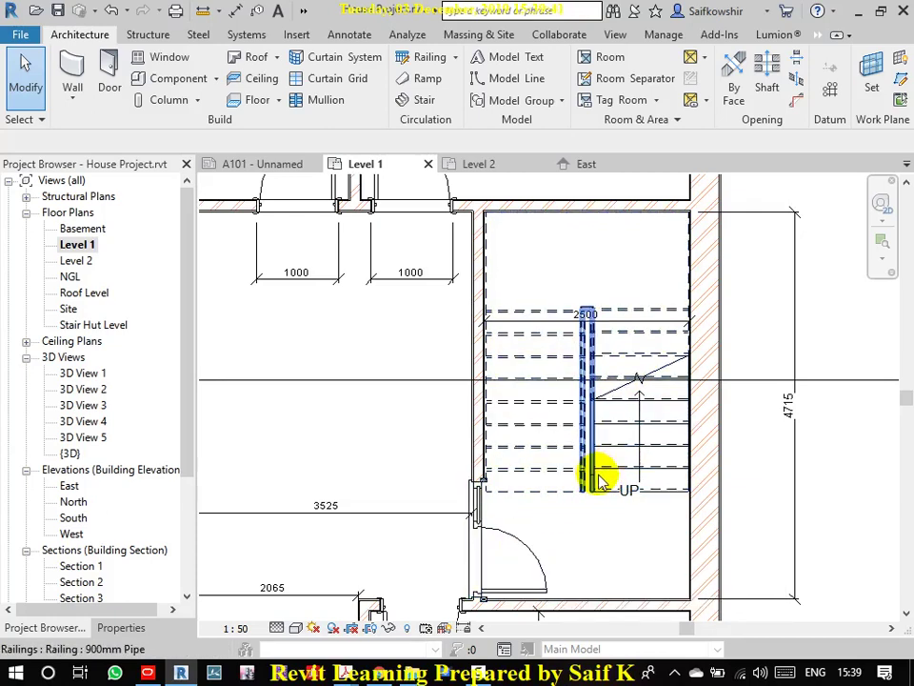
pyautogui.scroll(-2, 595, 478)
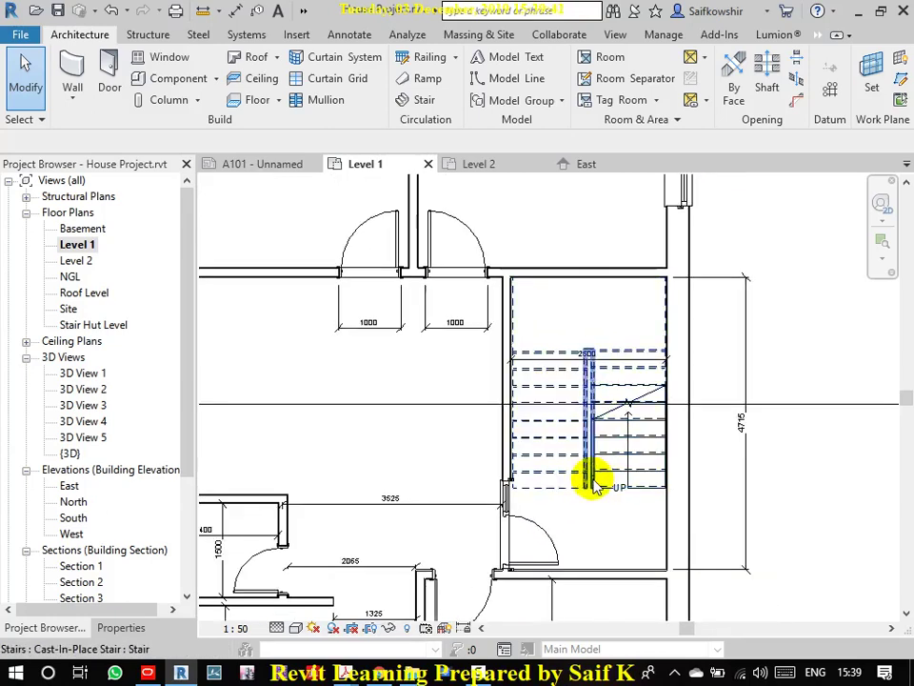
pyautogui.click(614, 36)
# - Draw a flipped vertical section through the stair, narrow its extent, and open Section 4
pyautogui.click(388, 84)
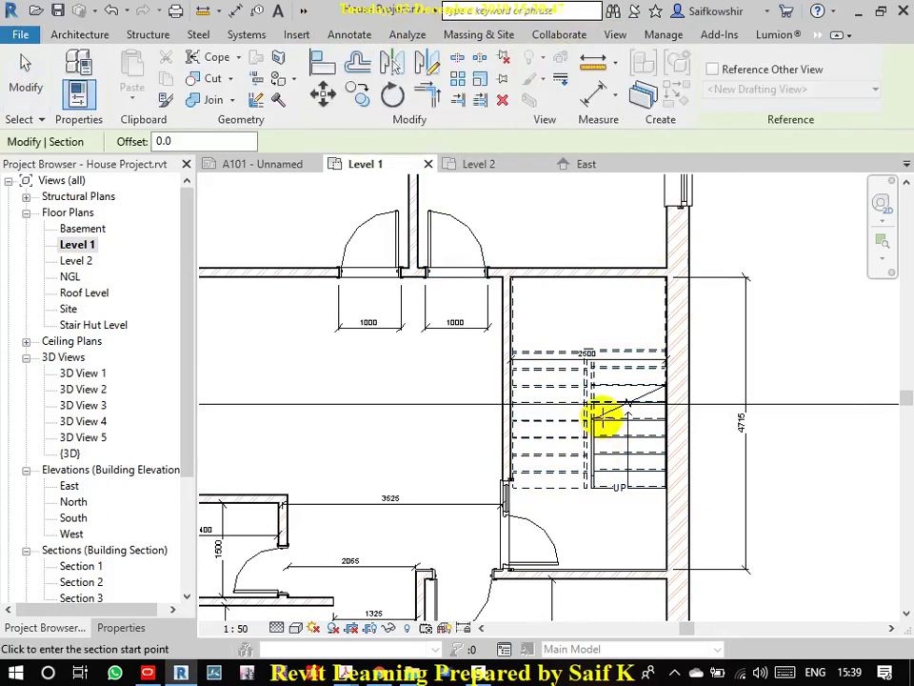
pyautogui.scroll(-2, 602, 416)
pyautogui.click(605, 216)
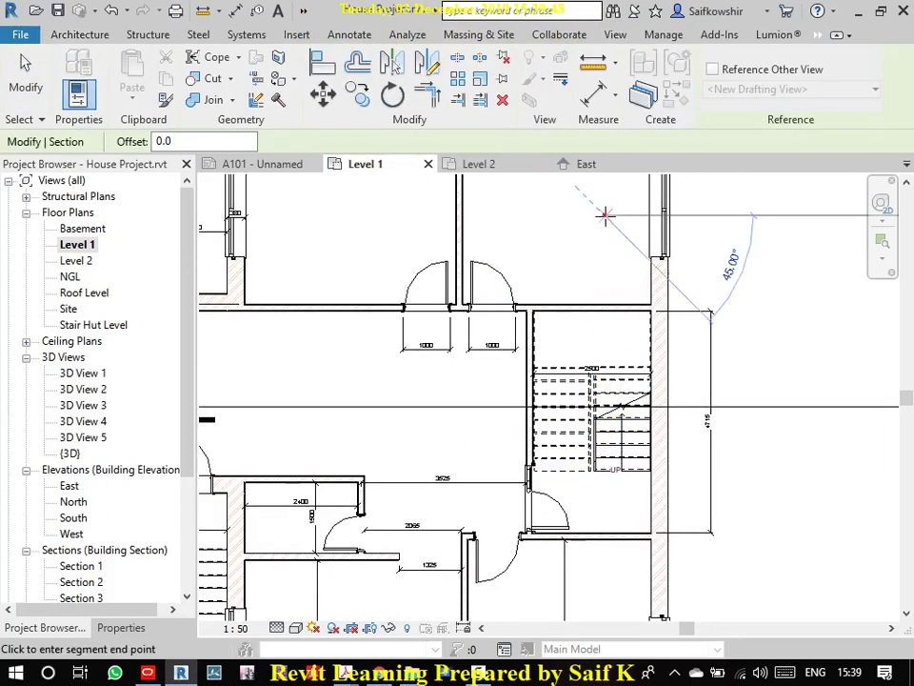
pyautogui.click(611, 610)
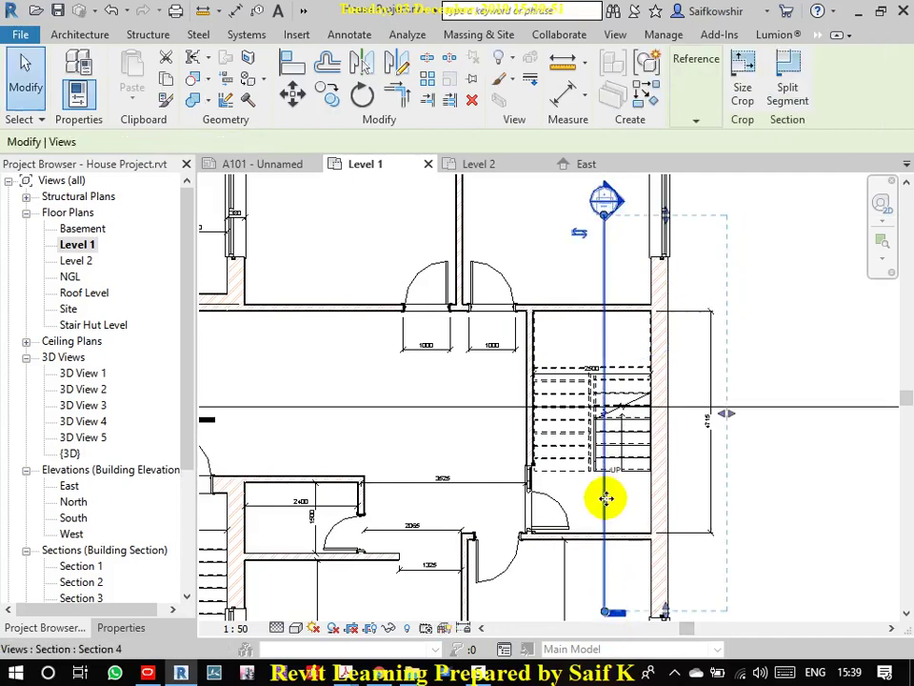
pyautogui.click(579, 233)
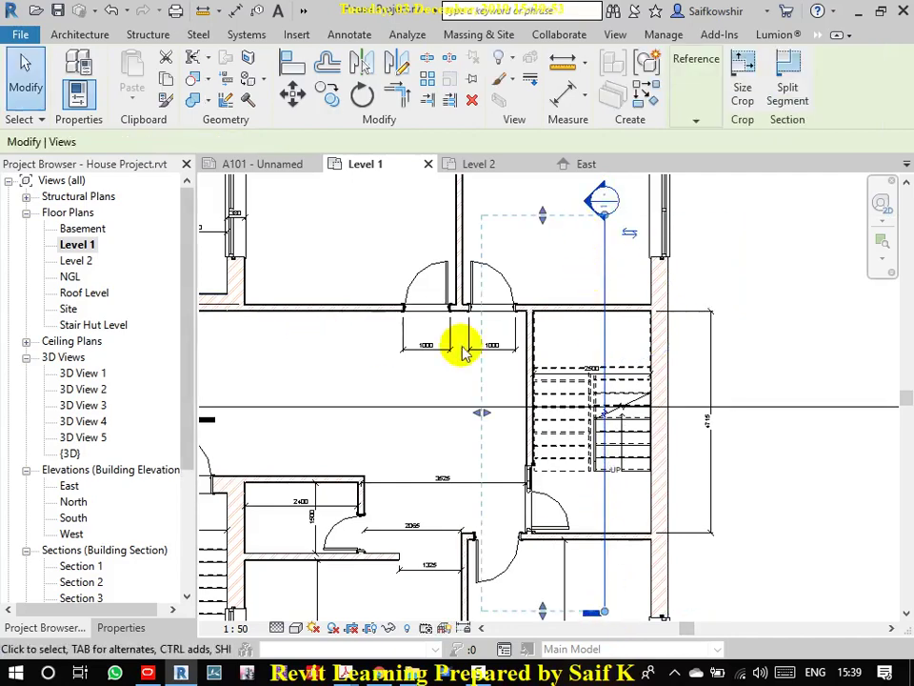
pyautogui.moveTo(485, 414); pyautogui.dragTo(500, 413)
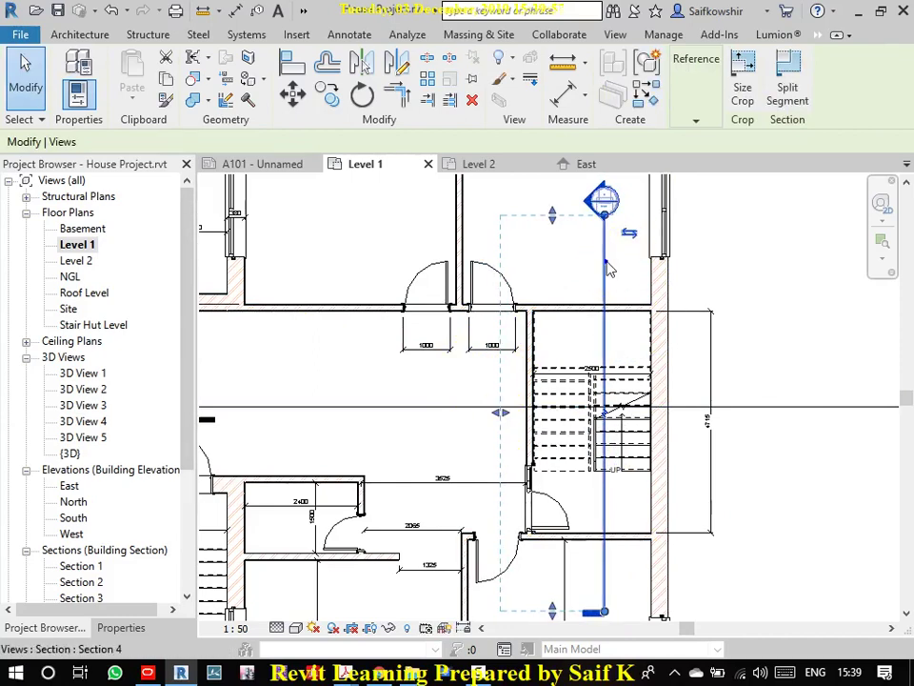
pyautogui.rightClick(607, 266)
pyautogui.click(623, 292)
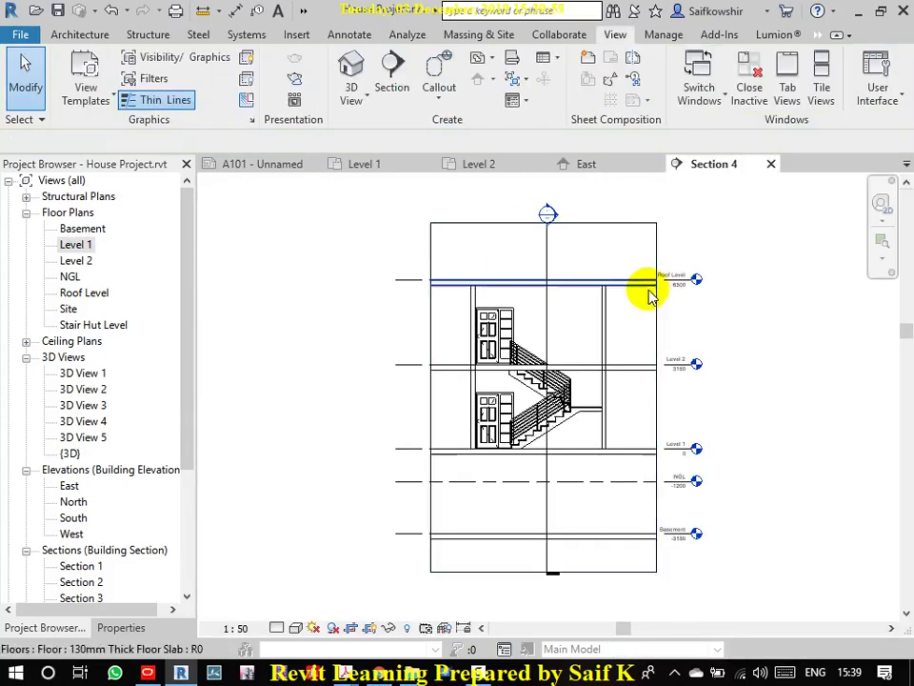
pyautogui.scroll(1, 490, 445)
pyautogui.scroll(3, 514, 443)
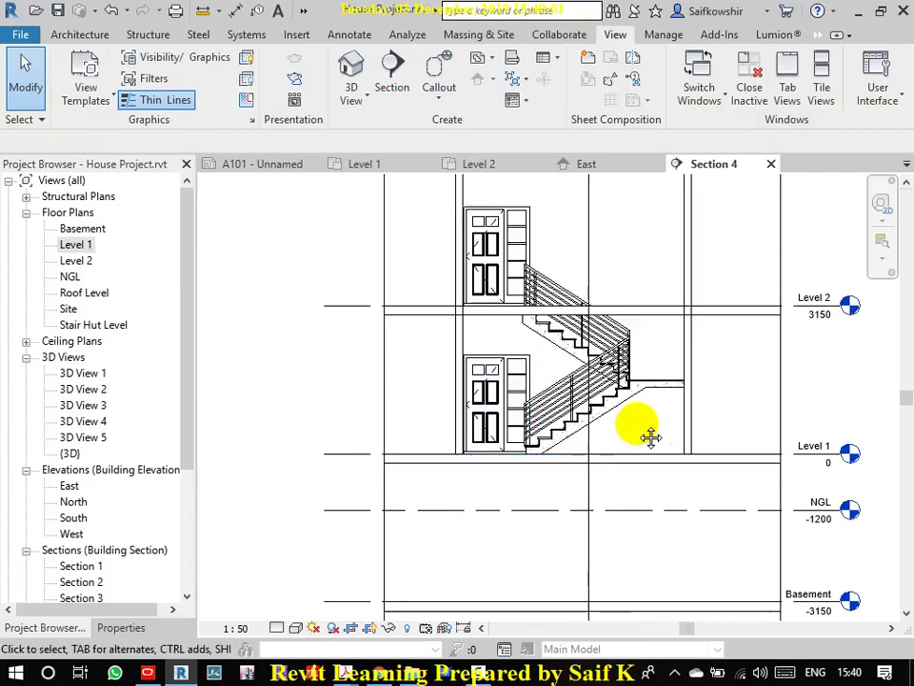
pyautogui.moveTo(650, 437); pyautogui.dragTo(739, 429, button='middle')
pyautogui.scroll(1, 622, 453)
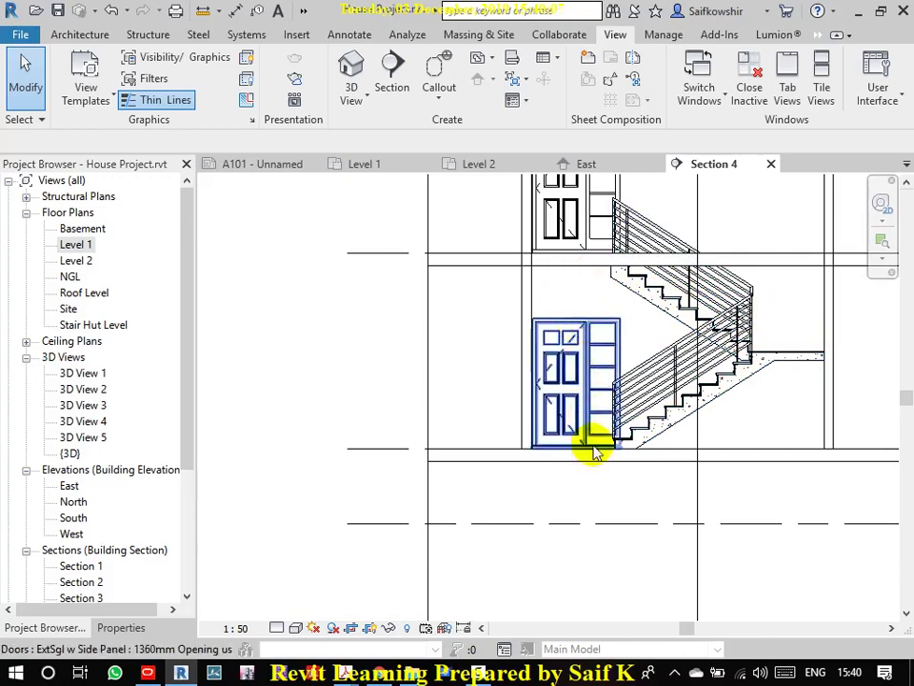
pyautogui.scroll(-1, 621, 432)
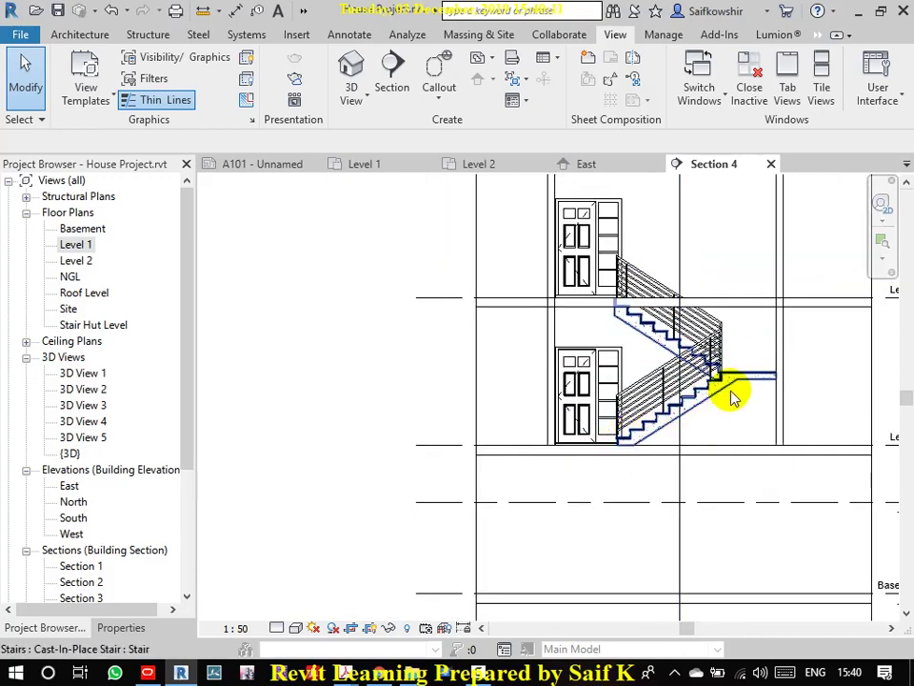
pyautogui.scroll(-1, 724, 400)
pyautogui.scroll(-1, 667, 467)
pyautogui.moveTo(653, 494); pyautogui.dragTo(459, 439, button='middle')
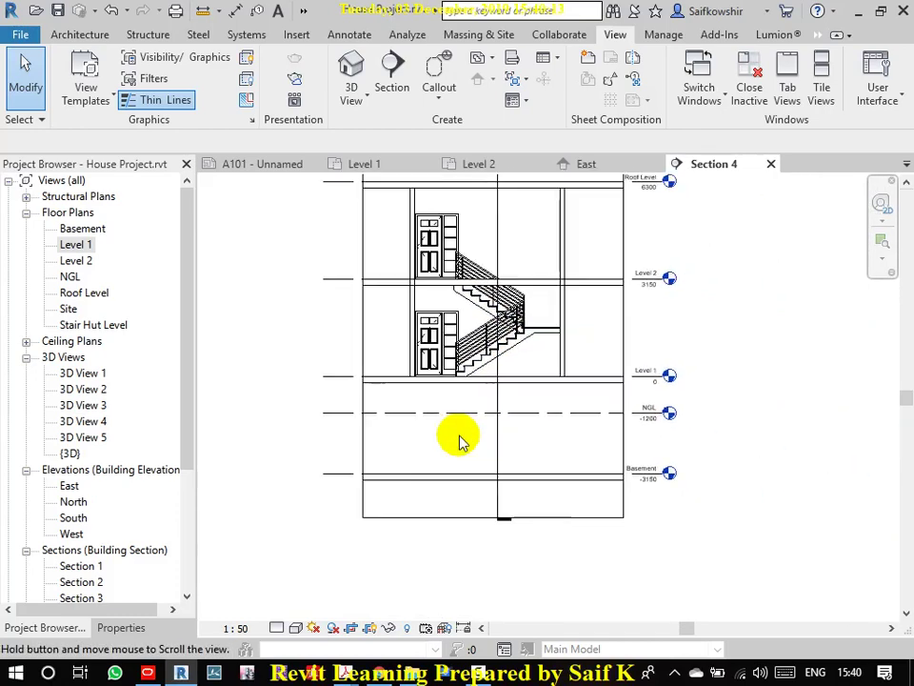
pyautogui.scroll(2, 662, 424)
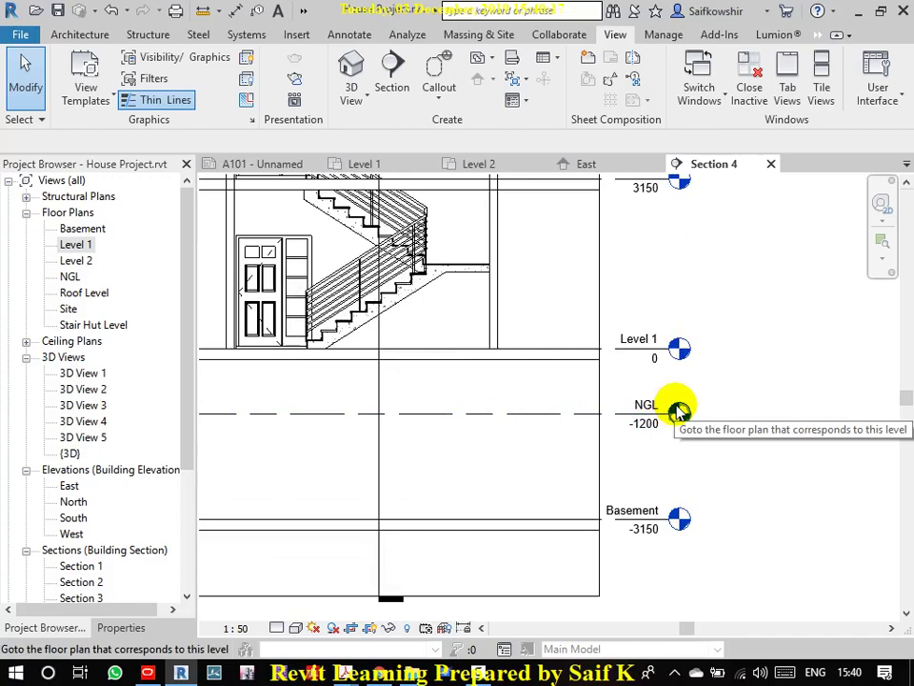
pyautogui.scroll(-2, 679, 412)
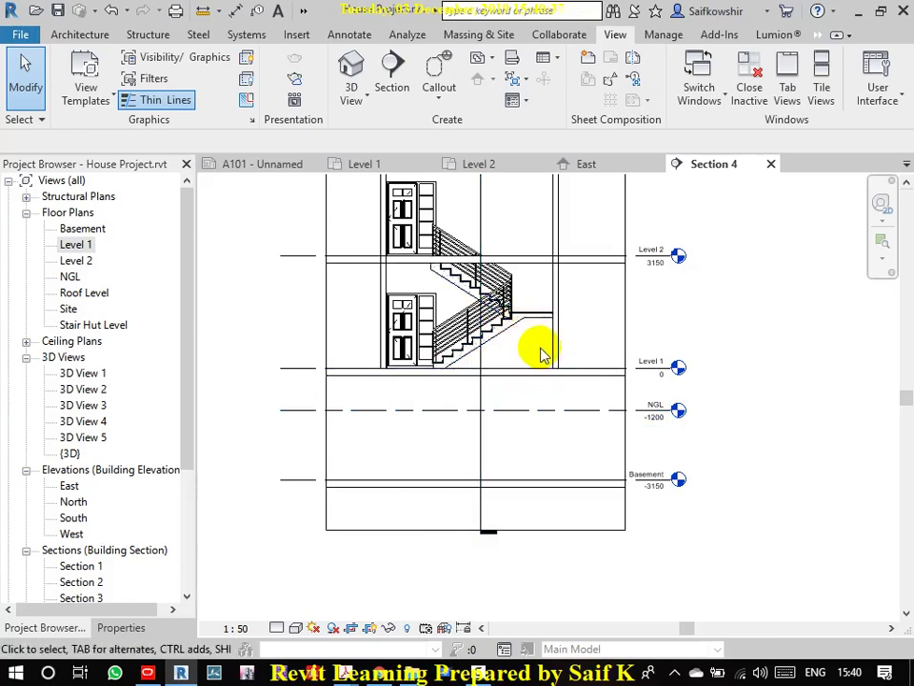
pyautogui.click(514, 326)
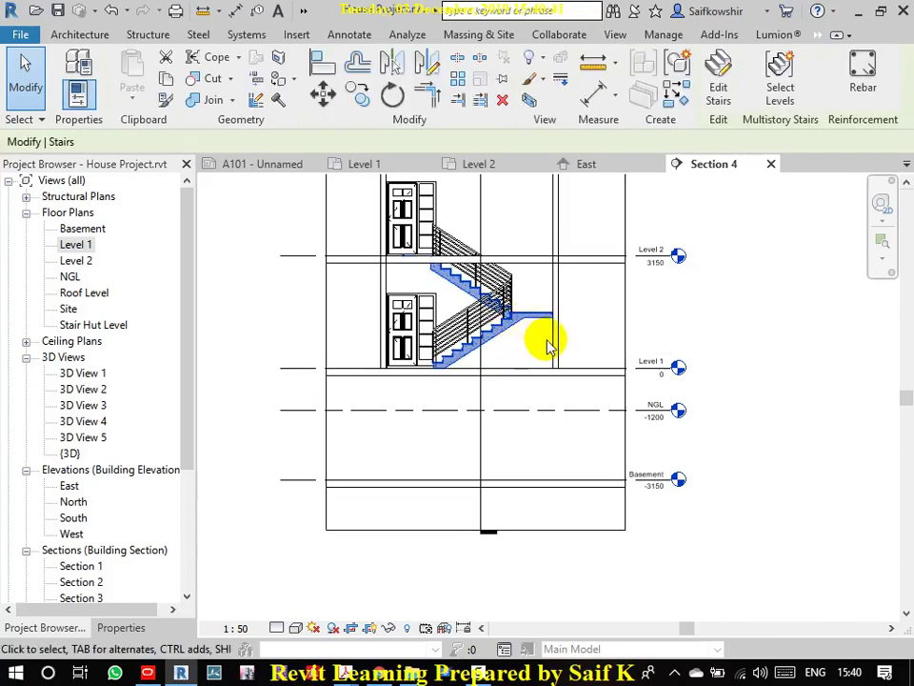
# - Select the stair in Section 4, flip its run direction, and open it for editing
pyautogui.click(529, 349)
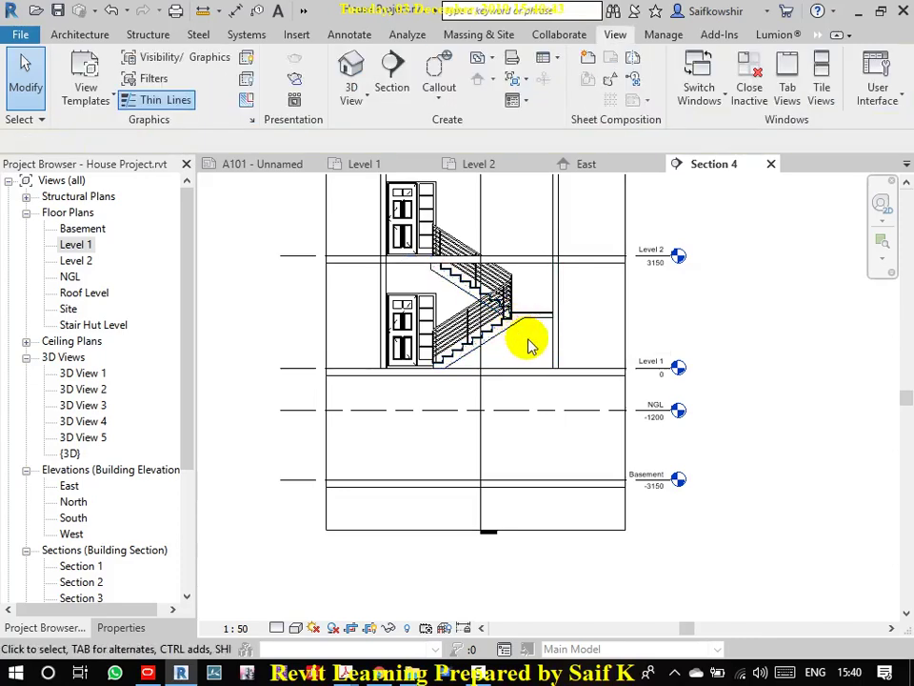
pyautogui.moveTo(541, 351); pyautogui.dragTo(612, 373, button='middle')
pyautogui.scroll(2, 609, 374)
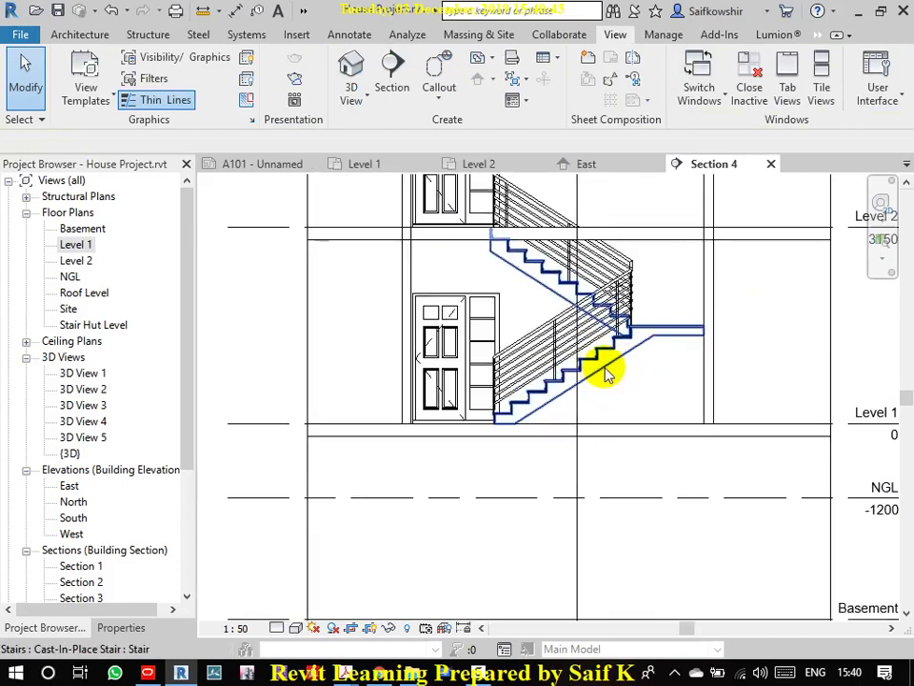
pyautogui.click(613, 366)
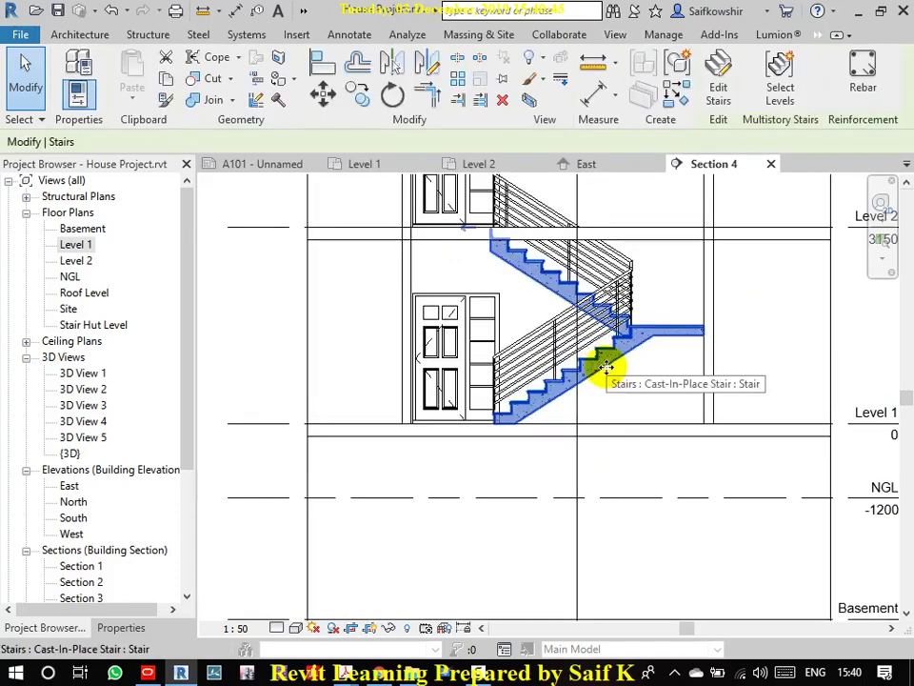
pyautogui.click(469, 232)
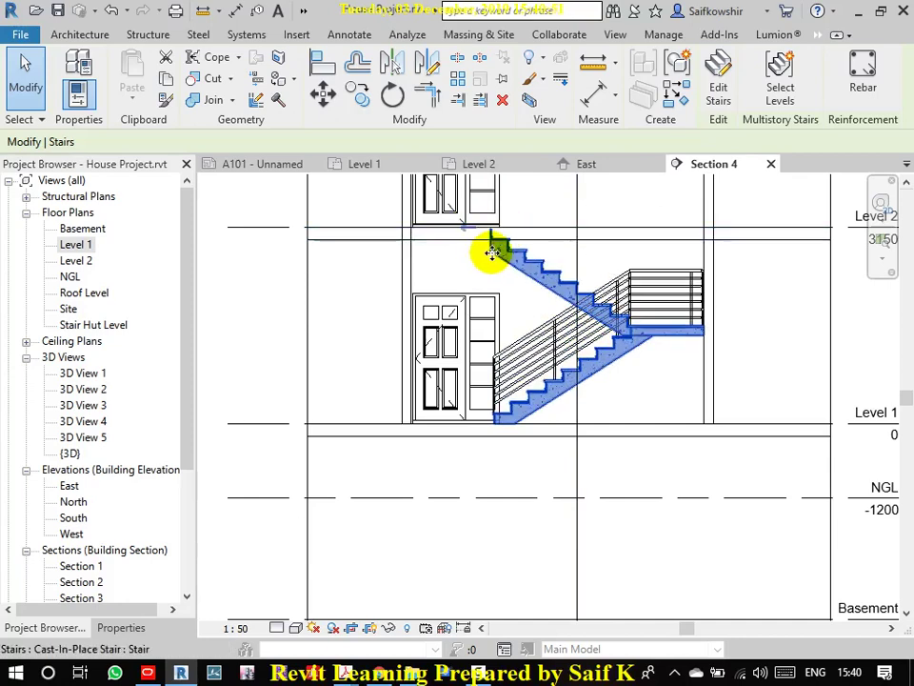
pyautogui.scroll(-1, 587, 407)
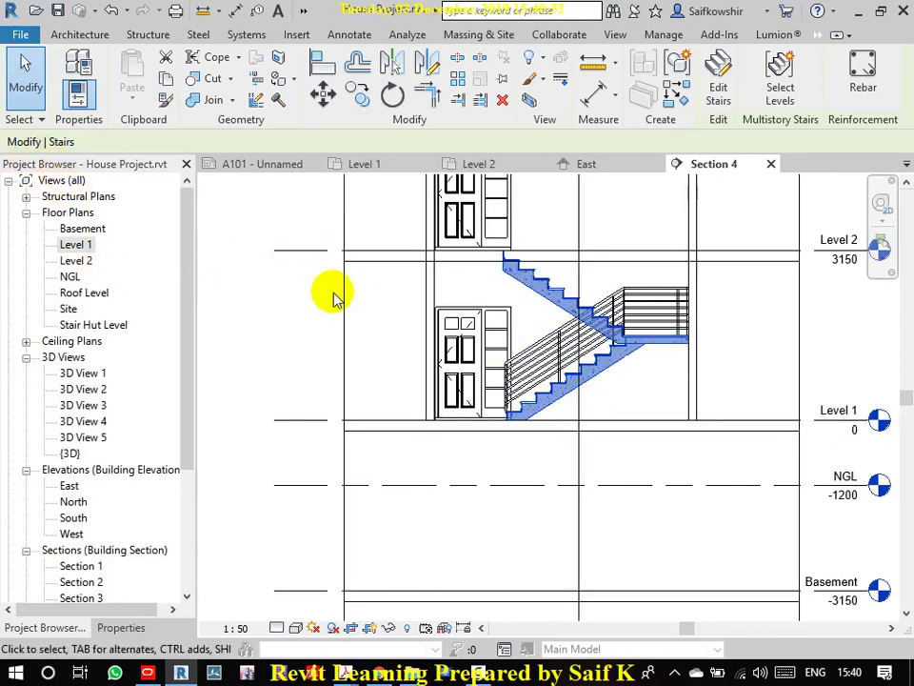
pyautogui.click(624, 391)
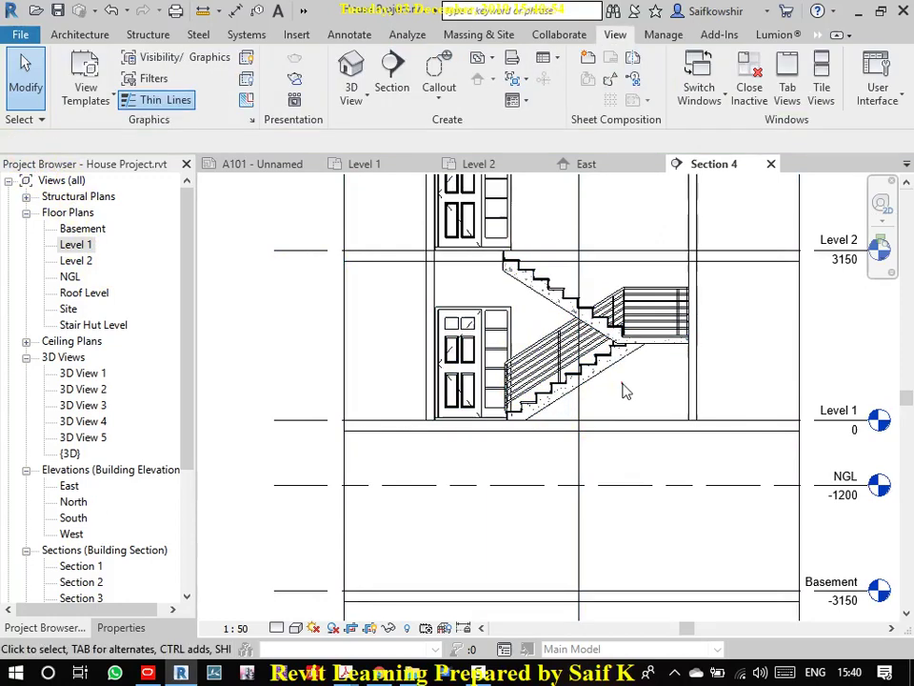
pyautogui.click(535, 275)
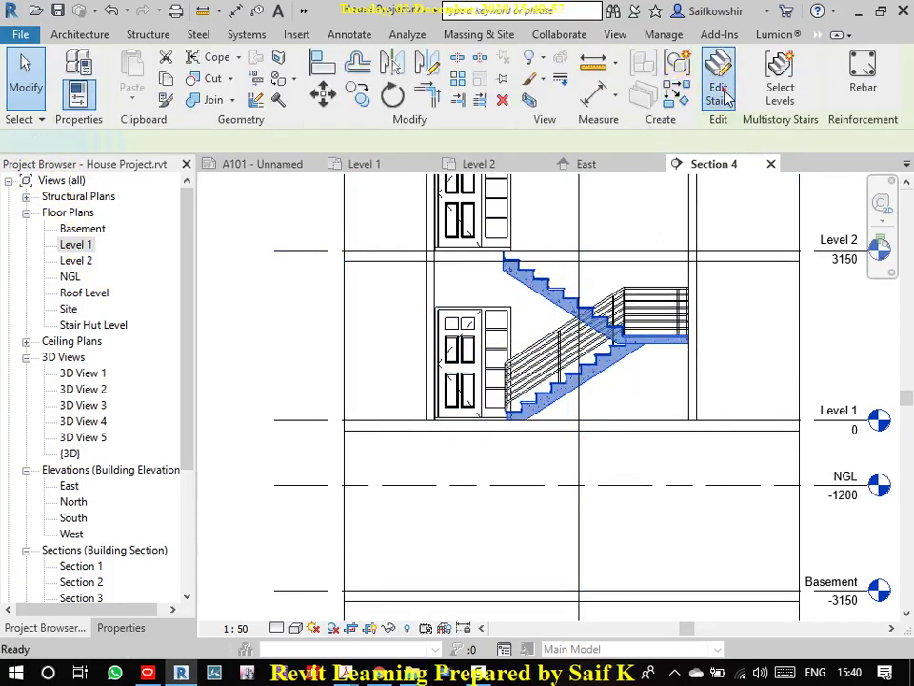
pyautogui.click(722, 93)
# - Shorten the upper run to a snapped intersection and finish, then undo and cancel the stair edit
pyautogui.click(560, 303)
pyautogui.click(503, 256)
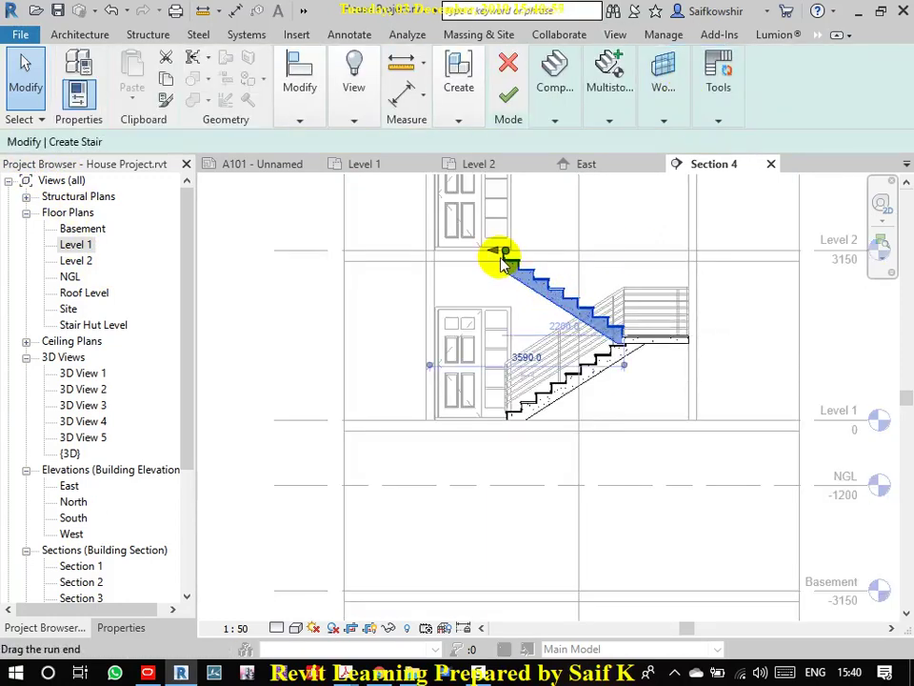
pyautogui.moveTo(496, 250); pyautogui.dragTo(534, 254)
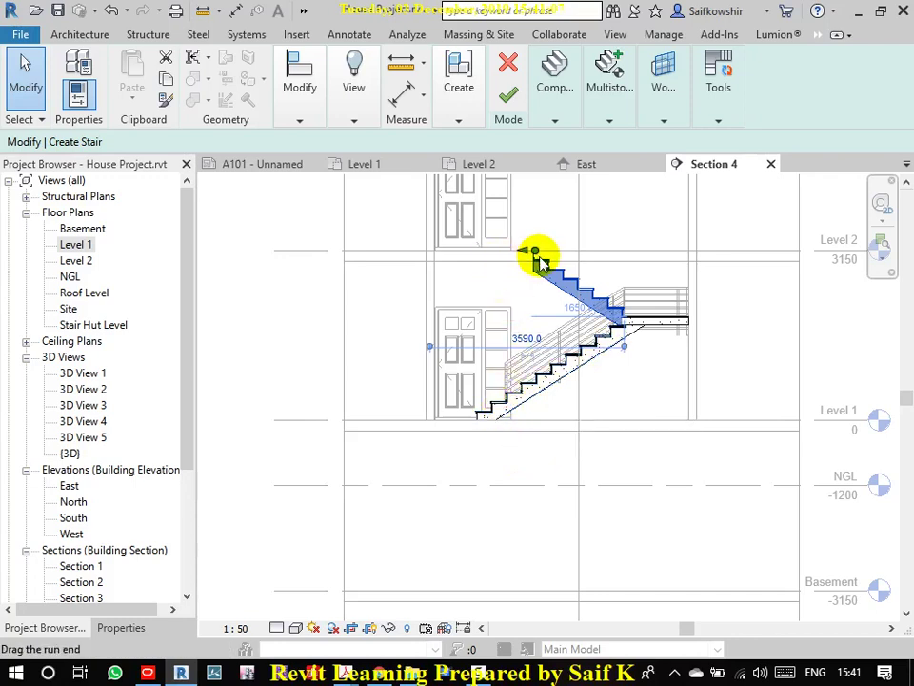
pyautogui.moveTo(523, 250); pyautogui.dragTo(505, 250)
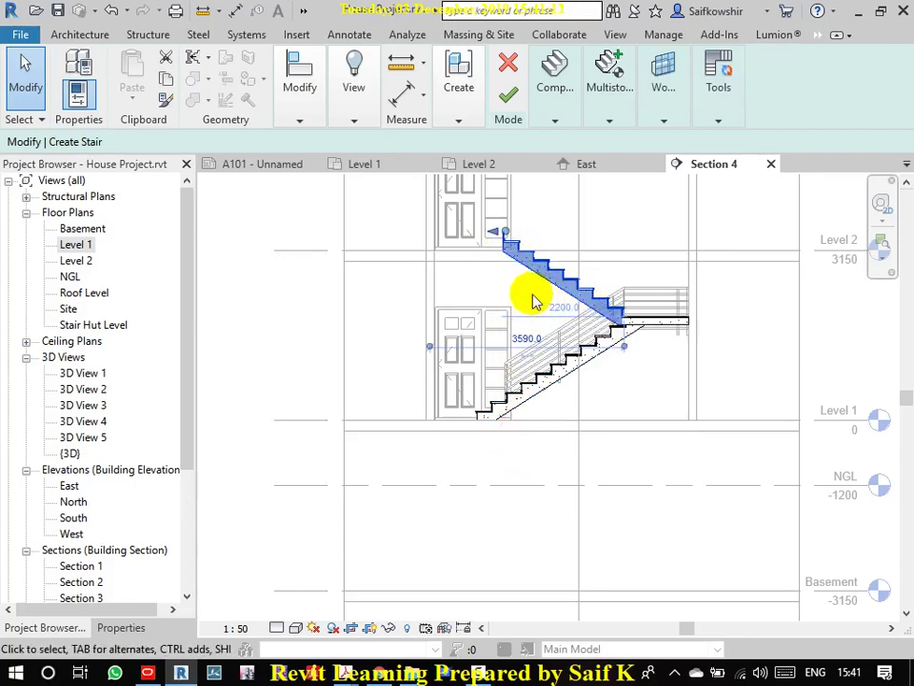
pyautogui.click(678, 381)
pyautogui.click(496, 252)
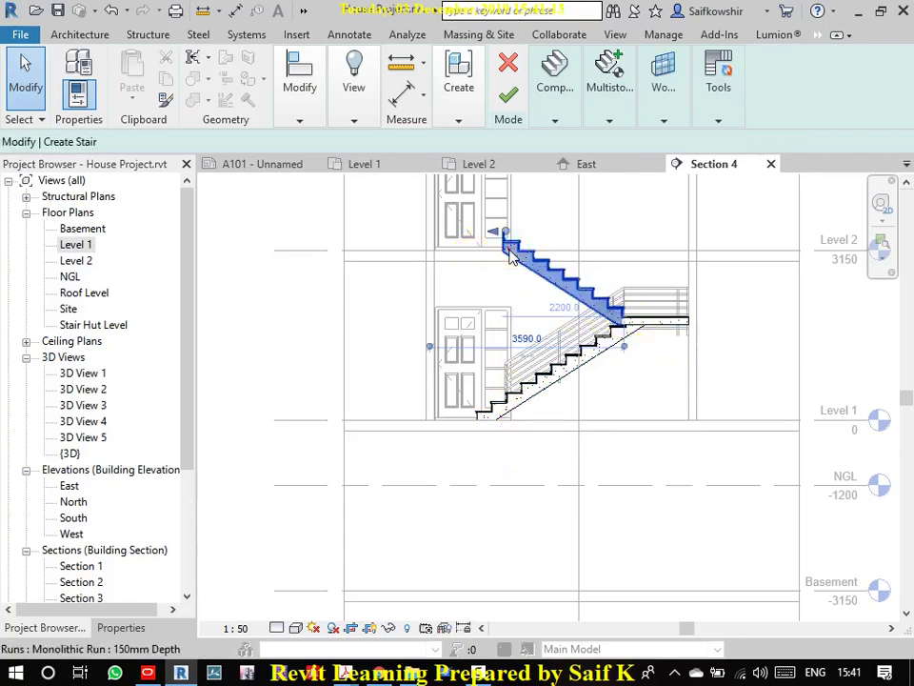
pyautogui.moveTo(499, 234); pyautogui.dragTo(526, 259)
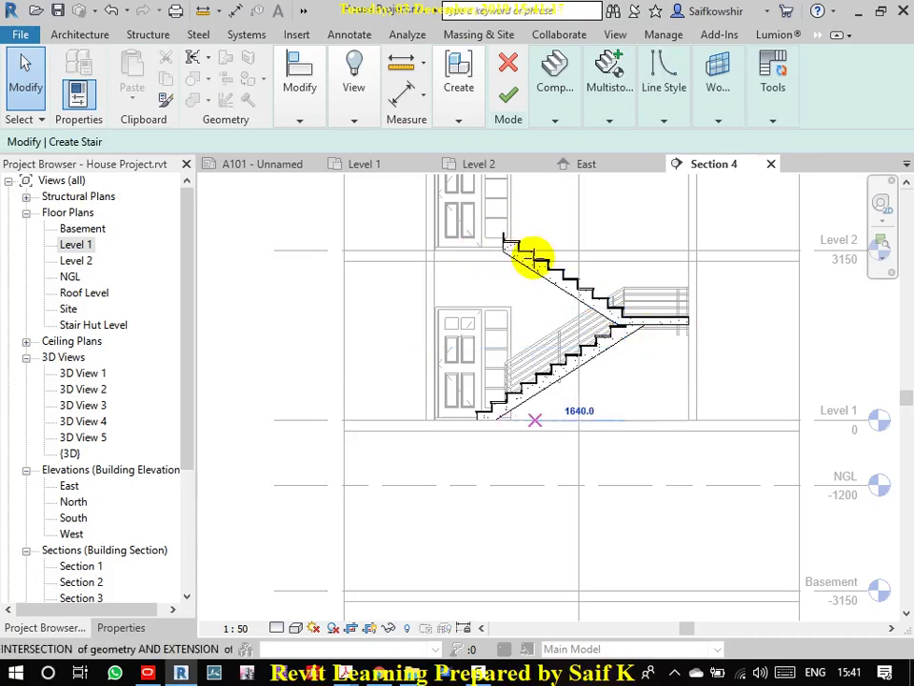
pyautogui.click(638, 366)
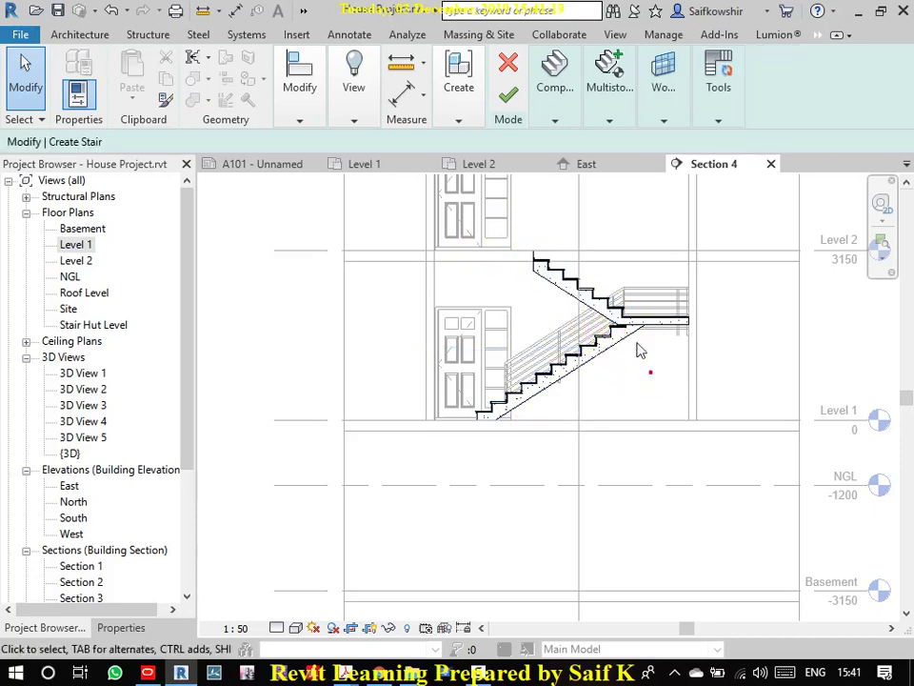
pyautogui.click(509, 97)
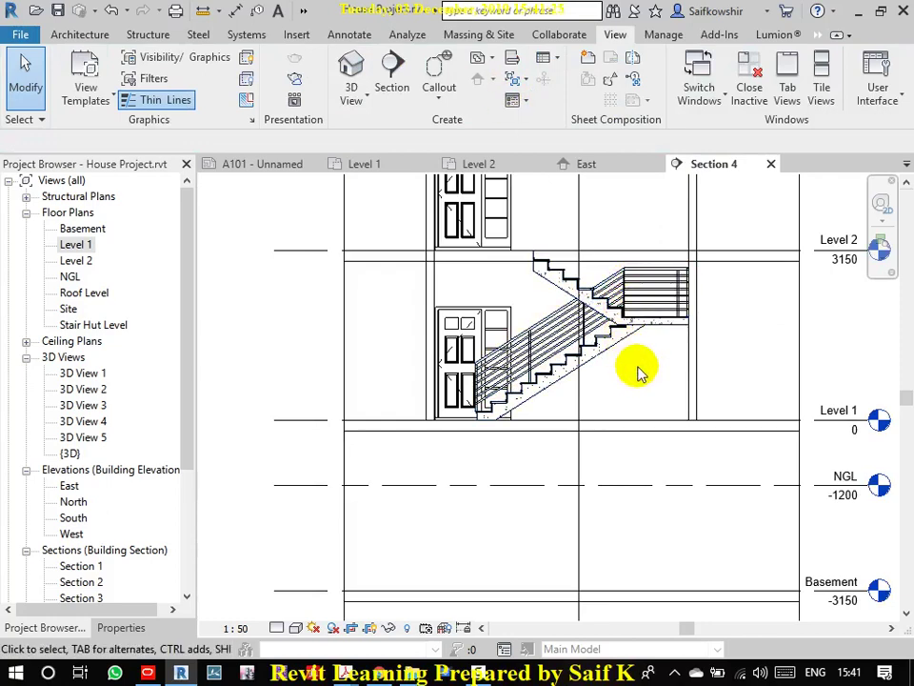
pyautogui.hotkey('ctrl', 'z')
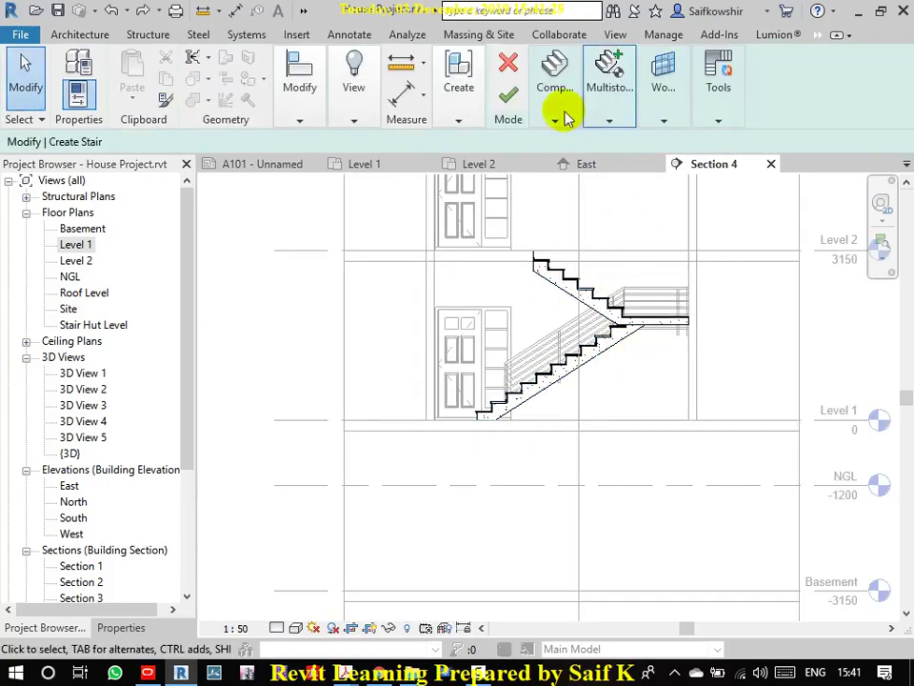
pyautogui.click(508, 64)
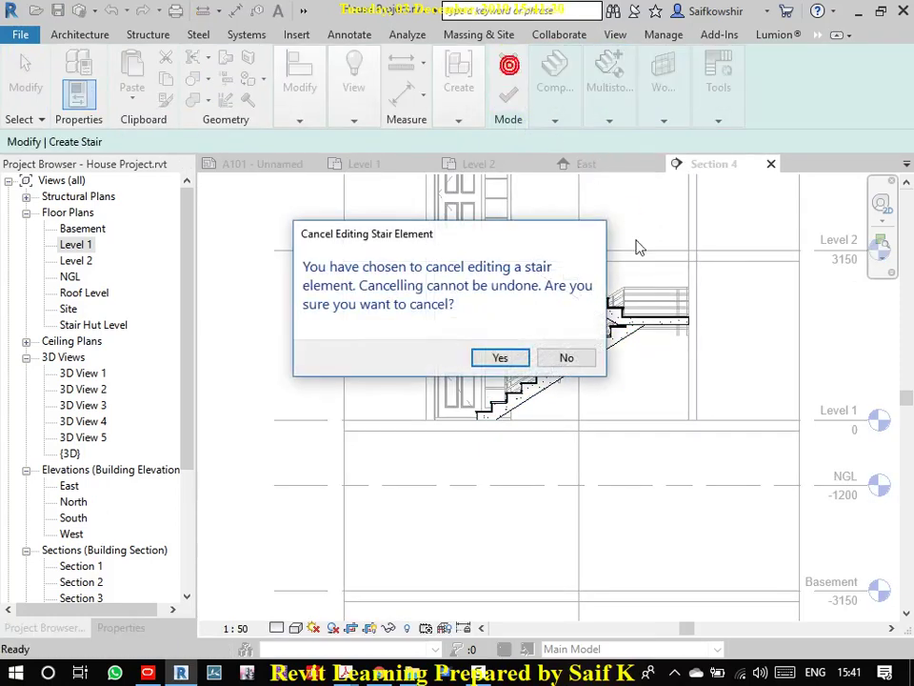
# - Discard the stair edits and dimension the landing height, 1575, above Level 1
pyautogui.click(500, 360)
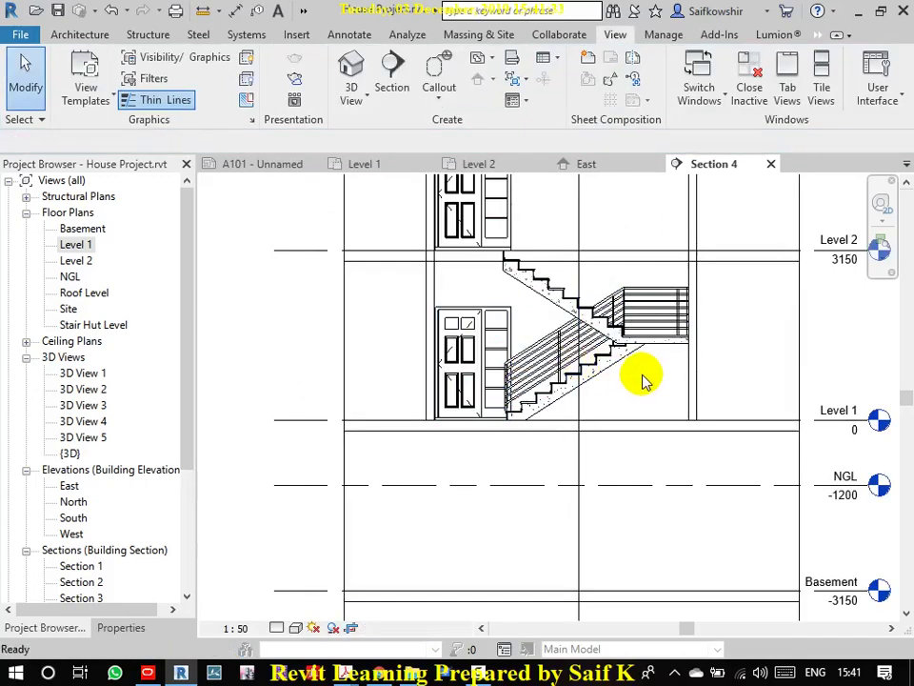
pyautogui.scroll(1, 642, 381)
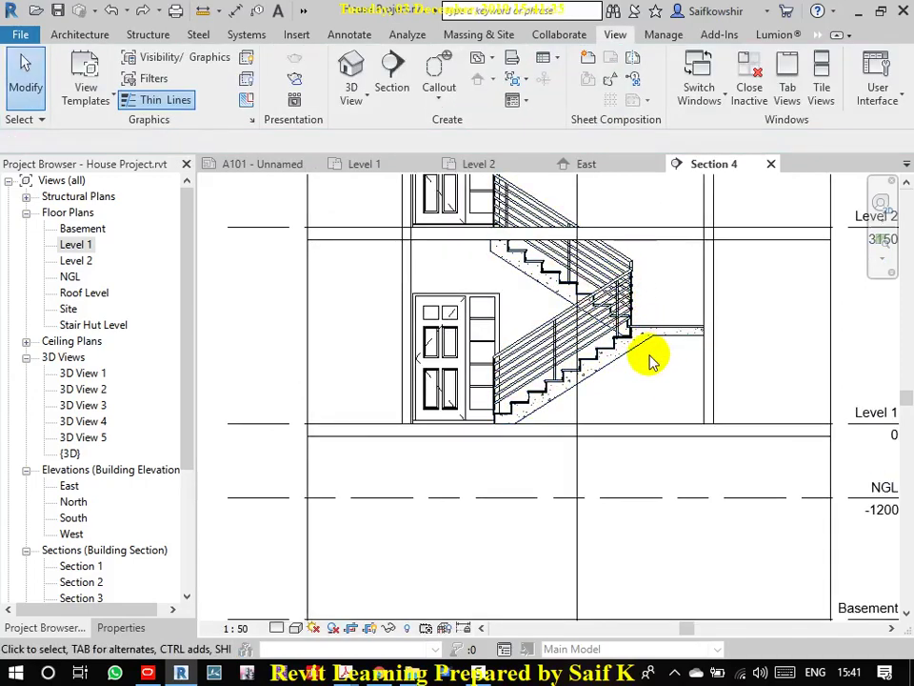
pyautogui.scroll(-3, 649, 360)
pyautogui.moveTo(657, 327); pyautogui.dragTo(667, 341, button='middle')
pyautogui.scroll(1, 667, 341)
pyautogui.scroll(2, 655, 392)
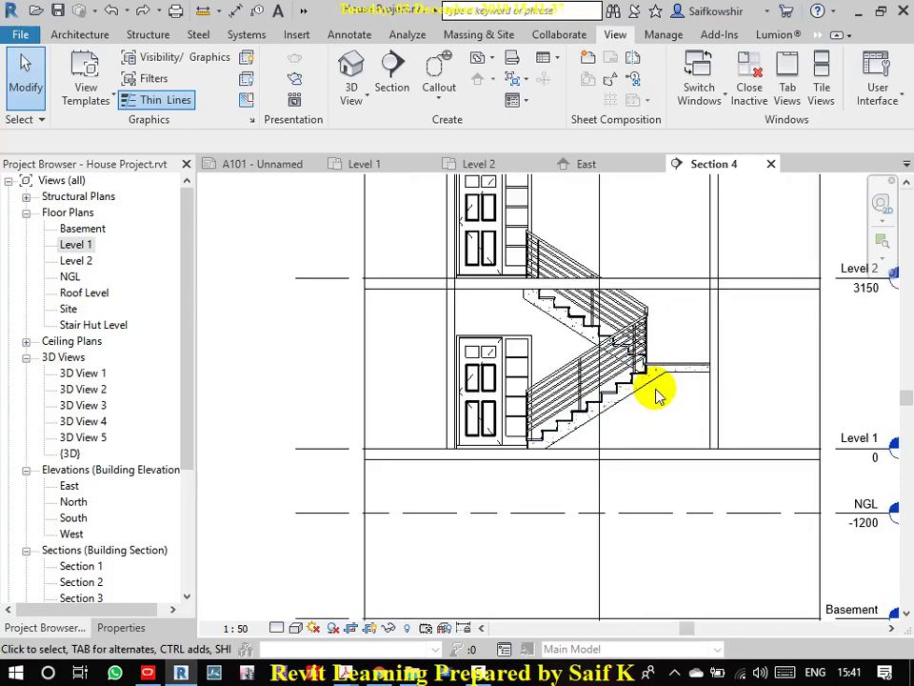
pyautogui.press('d')
pyautogui.press('i')
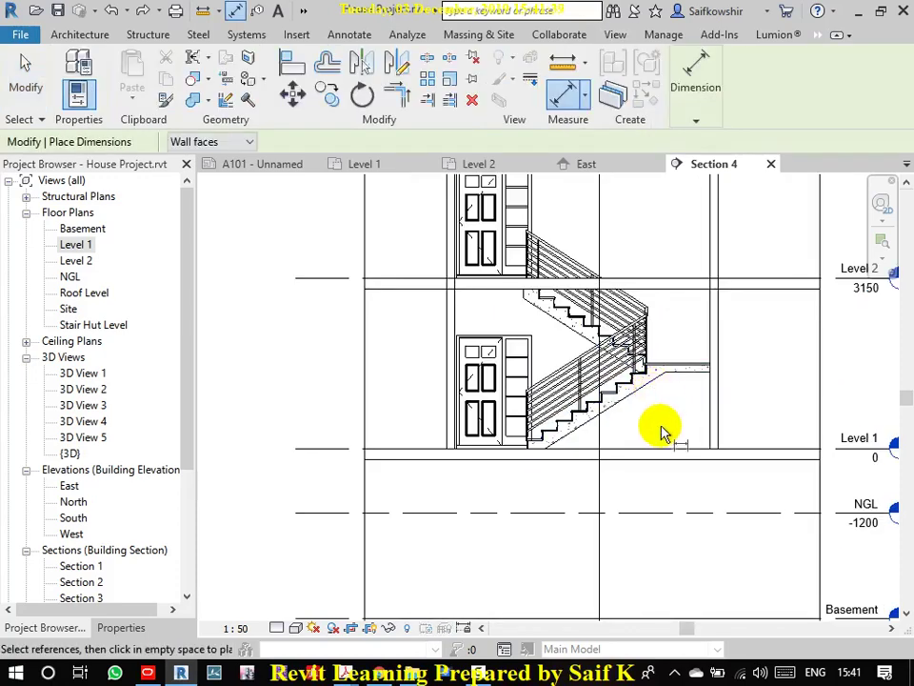
pyautogui.click(672, 449)
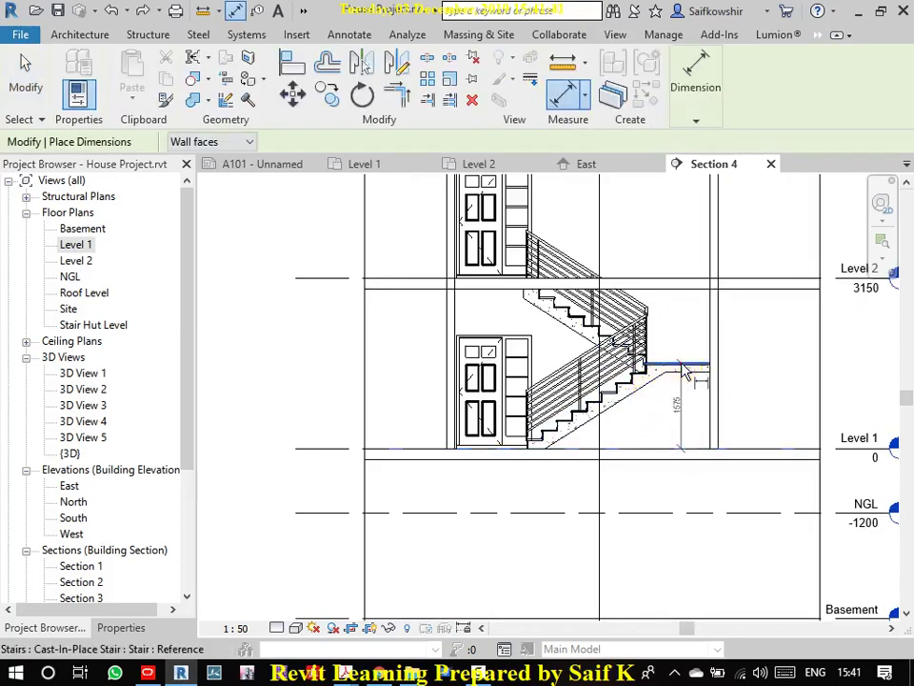
pyautogui.click(736, 361)
pyautogui.click(747, 315)
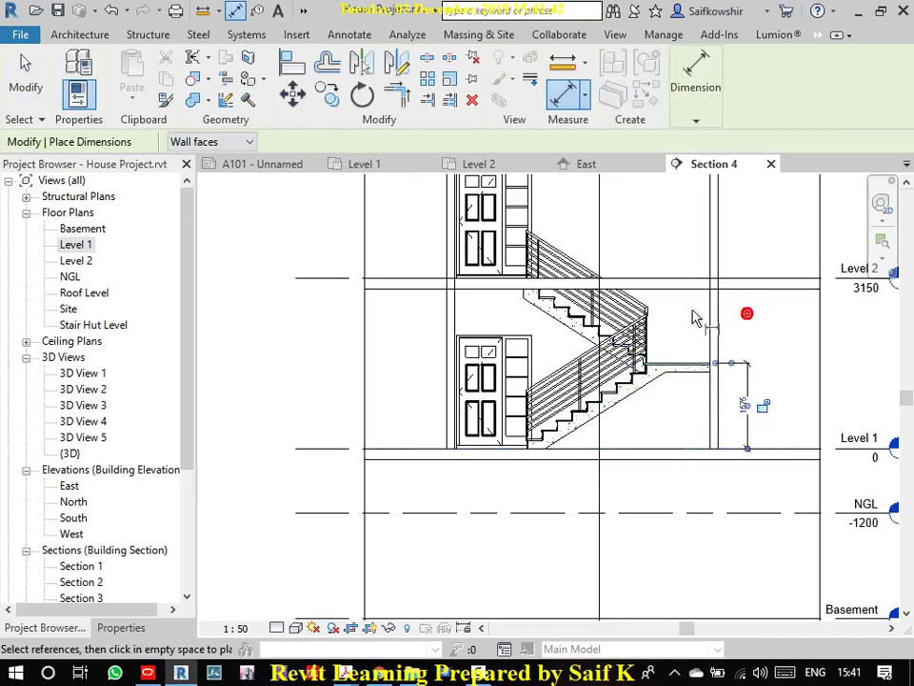
pyautogui.click(24, 90)
# - Set the stair's Top Level to Roof Level in Properties and apply
pyautogui.click(633, 407)
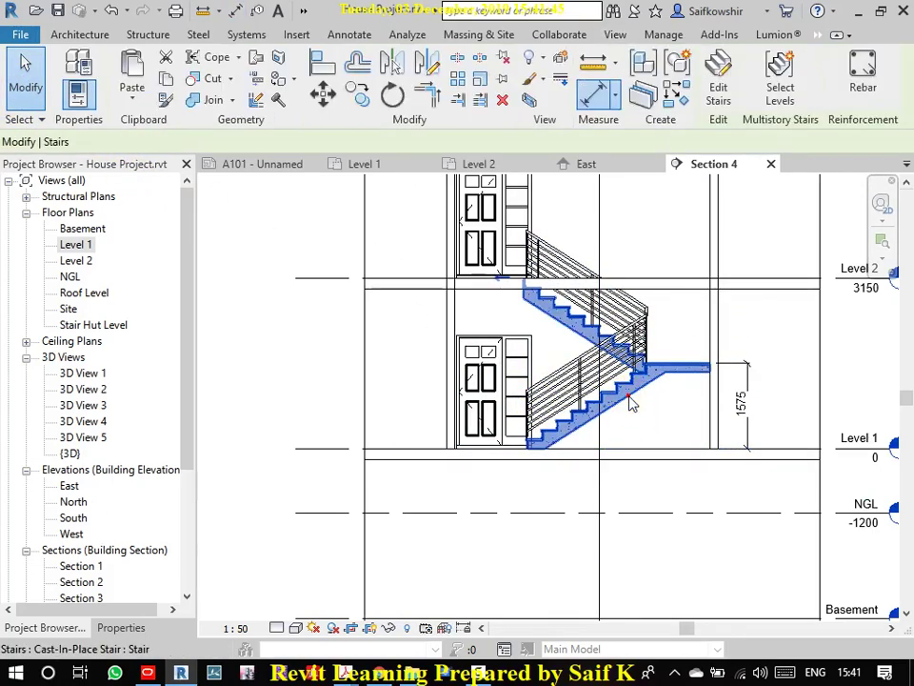
pyautogui.click(144, 630)
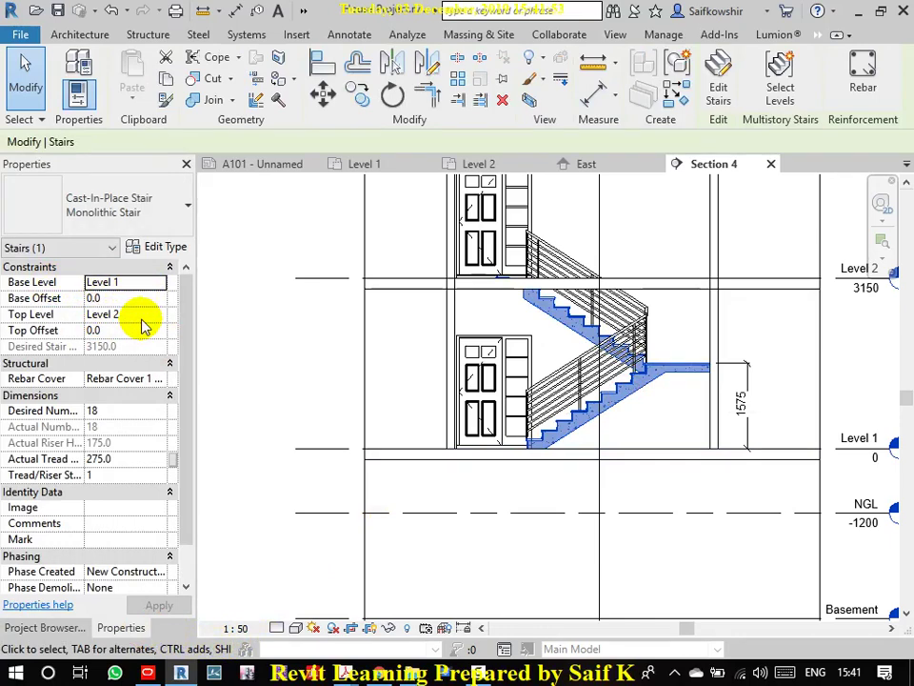
pyautogui.click(162, 315)
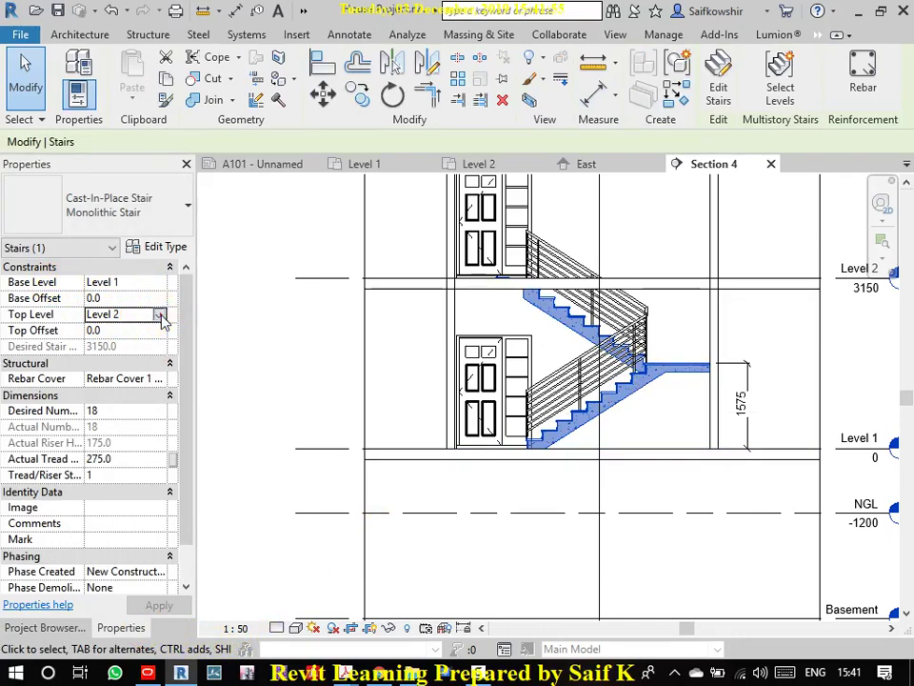
pyautogui.click(159, 314)
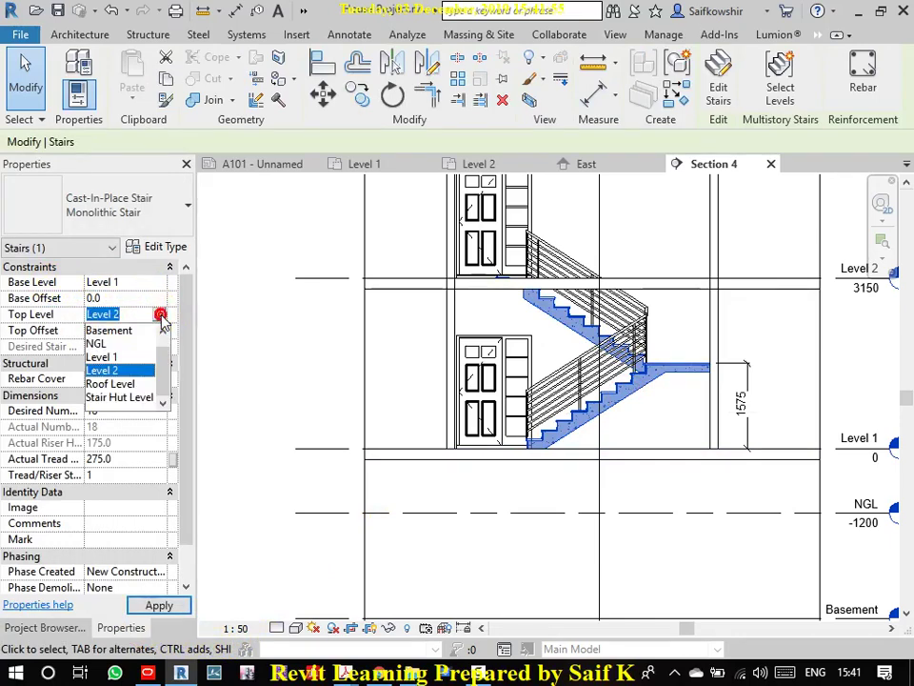
pyautogui.click(124, 383)
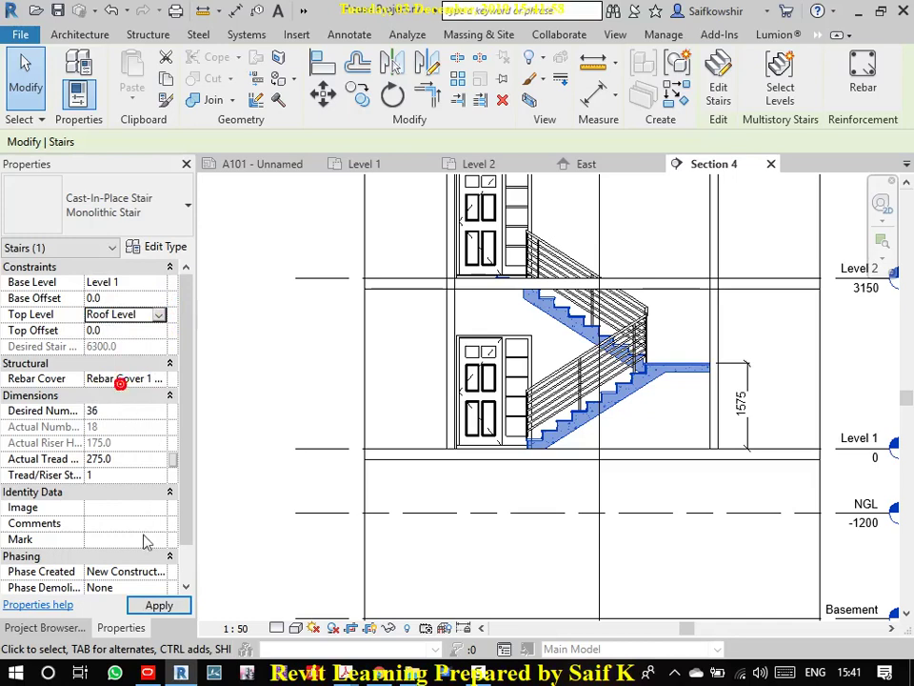
pyautogui.click(158, 606)
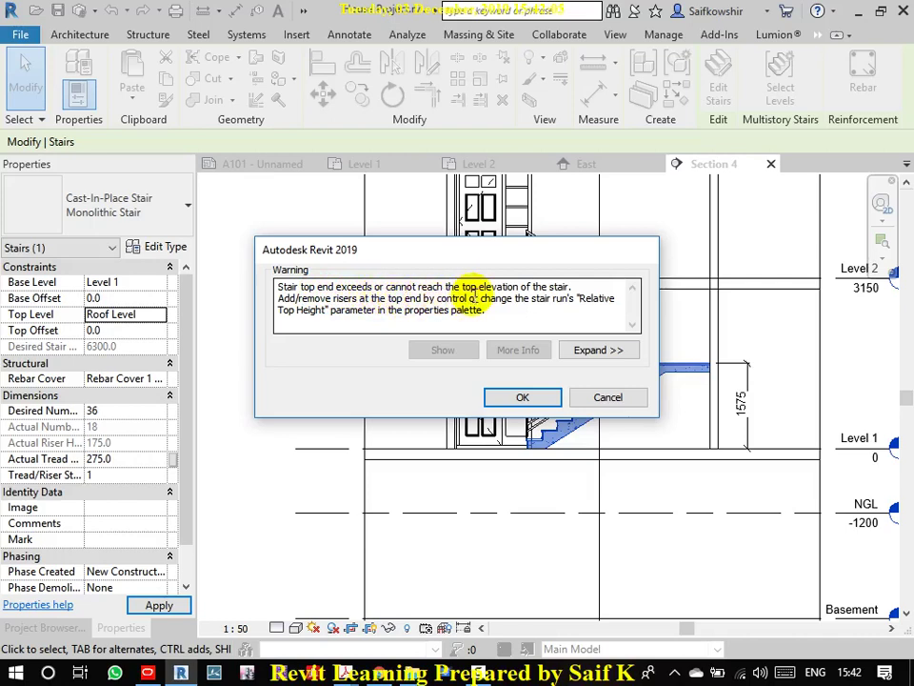
pyautogui.click(523, 397)
pyautogui.click(640, 411)
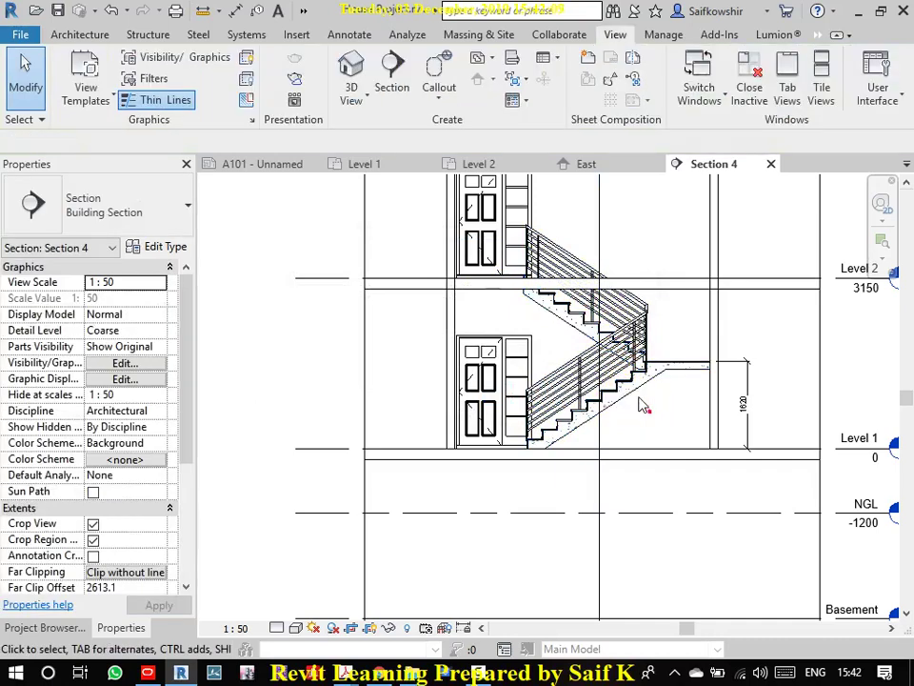
pyautogui.click(586, 347)
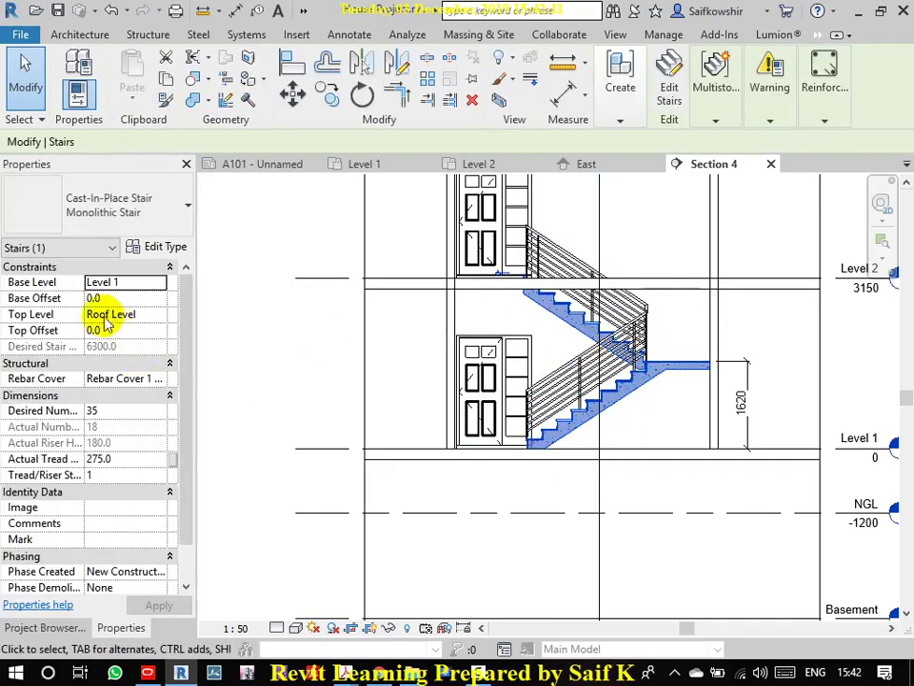
pyautogui.click(159, 315)
pyautogui.click(158, 315)
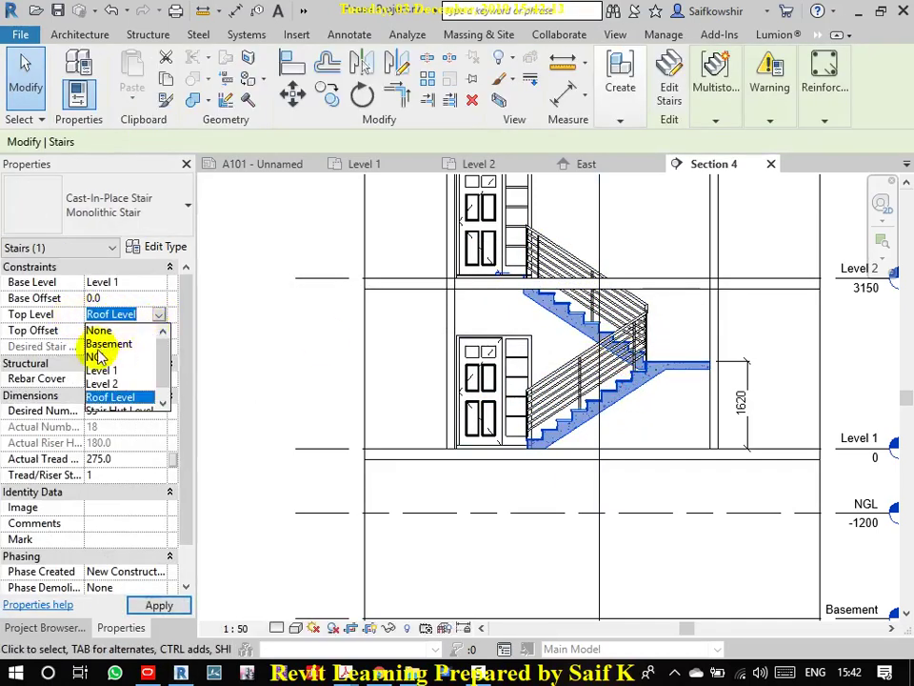
pyautogui.click(125, 383)
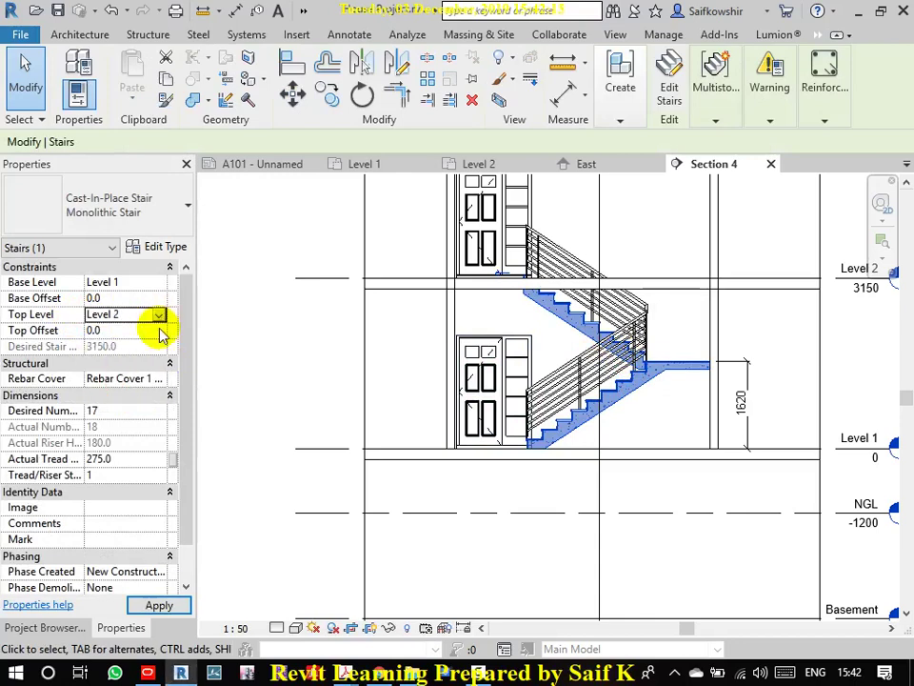
pyautogui.click(228, 374)
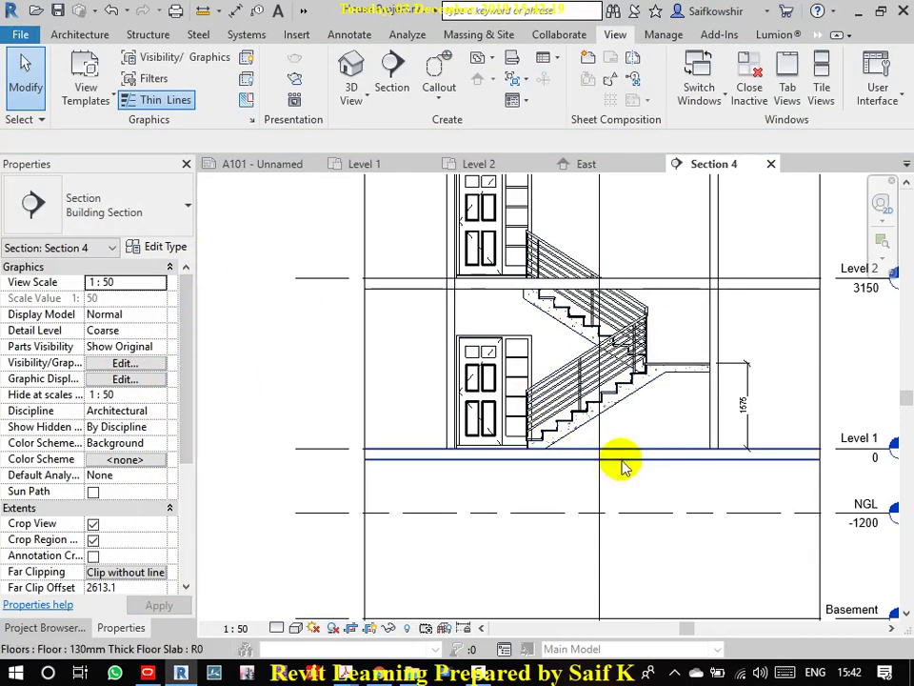
pyautogui.click(602, 404)
pyautogui.scroll(-2, 673, 377)
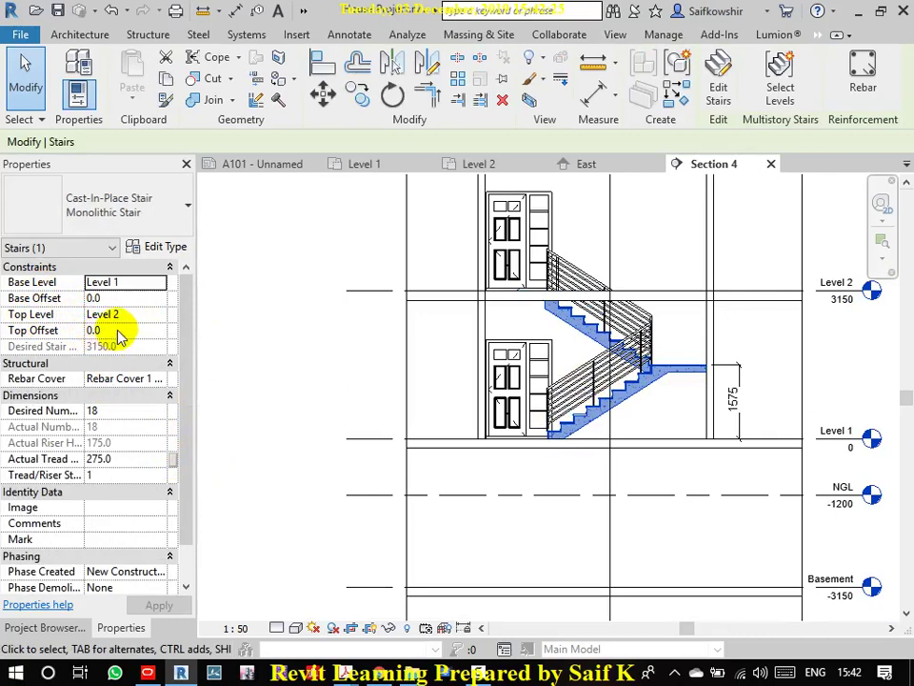
pyautogui.scroll(-1, 191, 335)
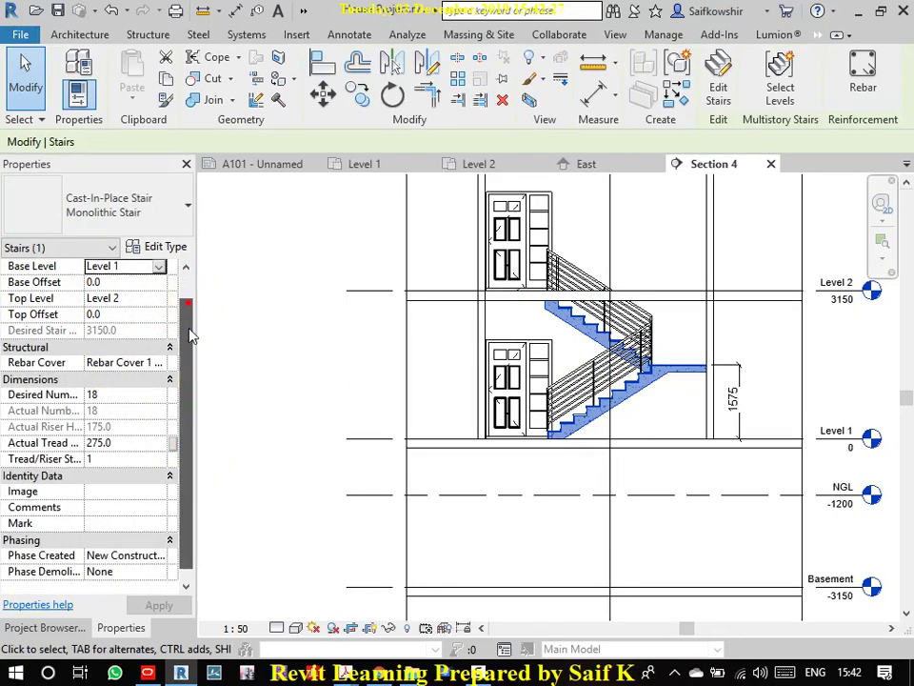
pyautogui.scroll(-1, 191, 341)
pyautogui.scroll(2, 189, 328)
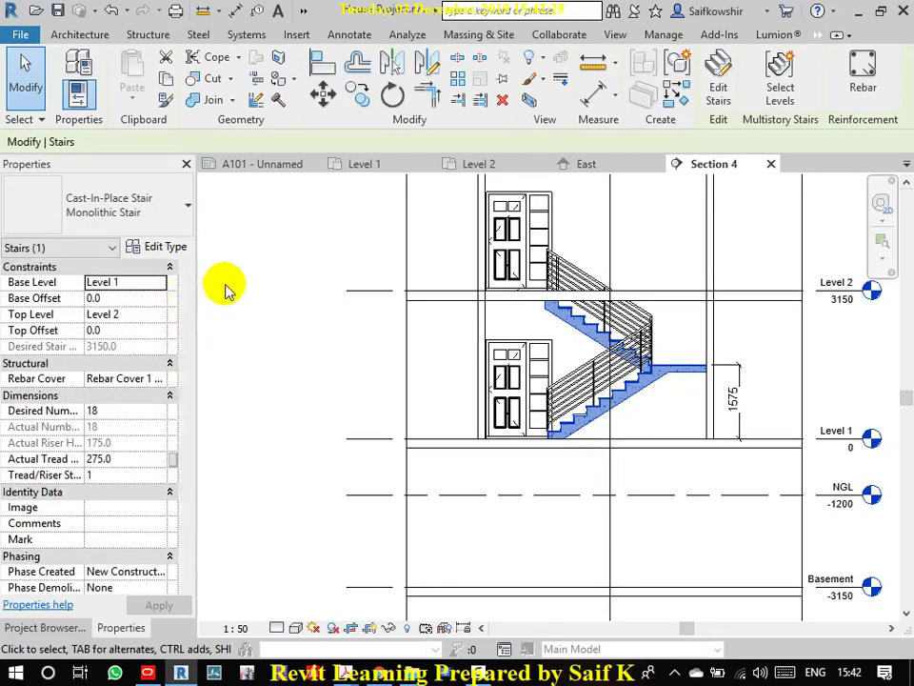
pyautogui.click(291, 257)
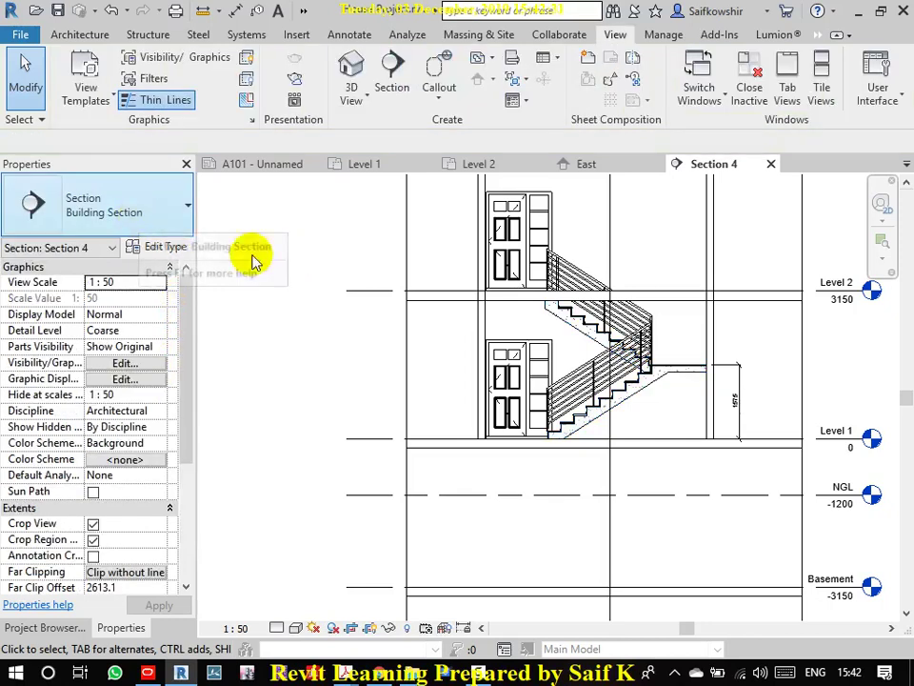
pyautogui.click(615, 402)
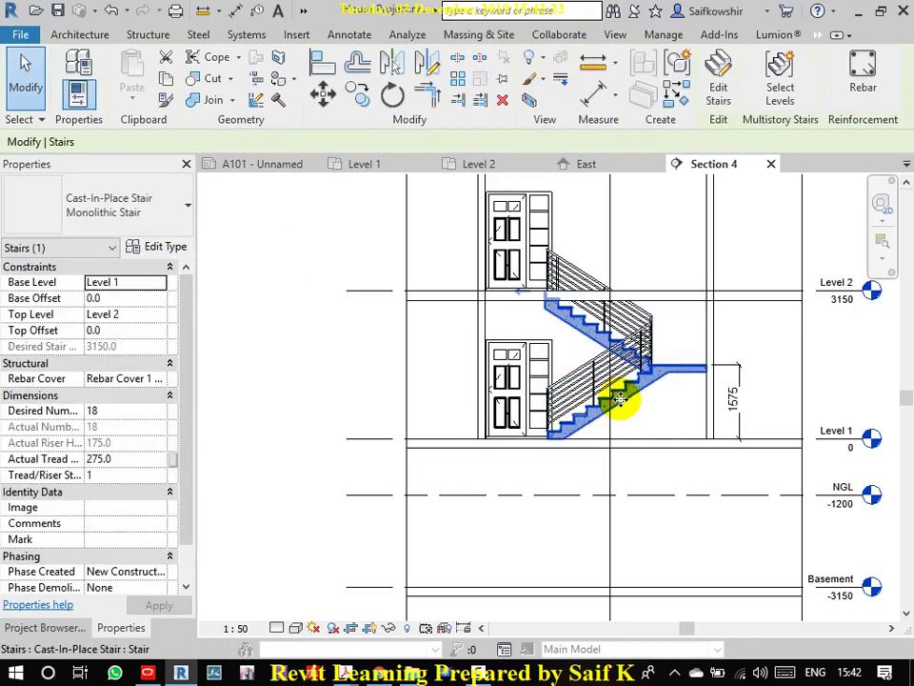
pyautogui.click(142, 317)
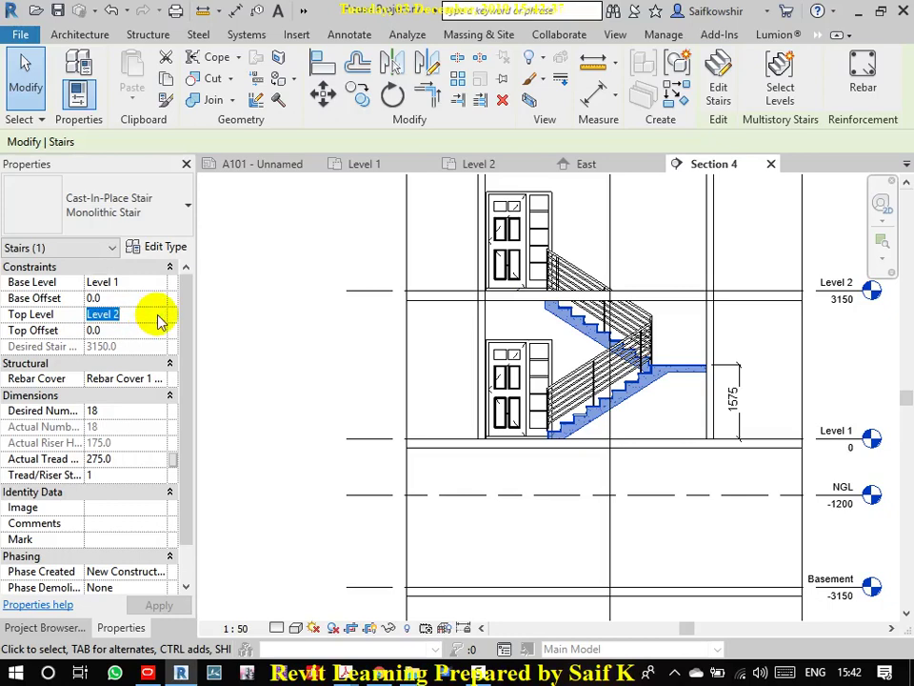
pyautogui.click(158, 316)
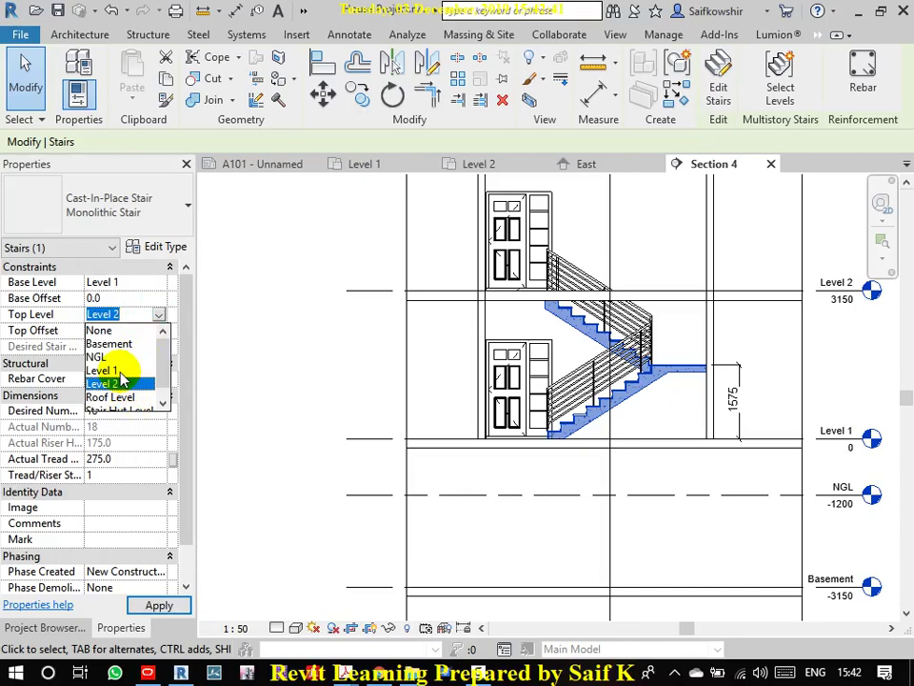
pyautogui.click(175, 298)
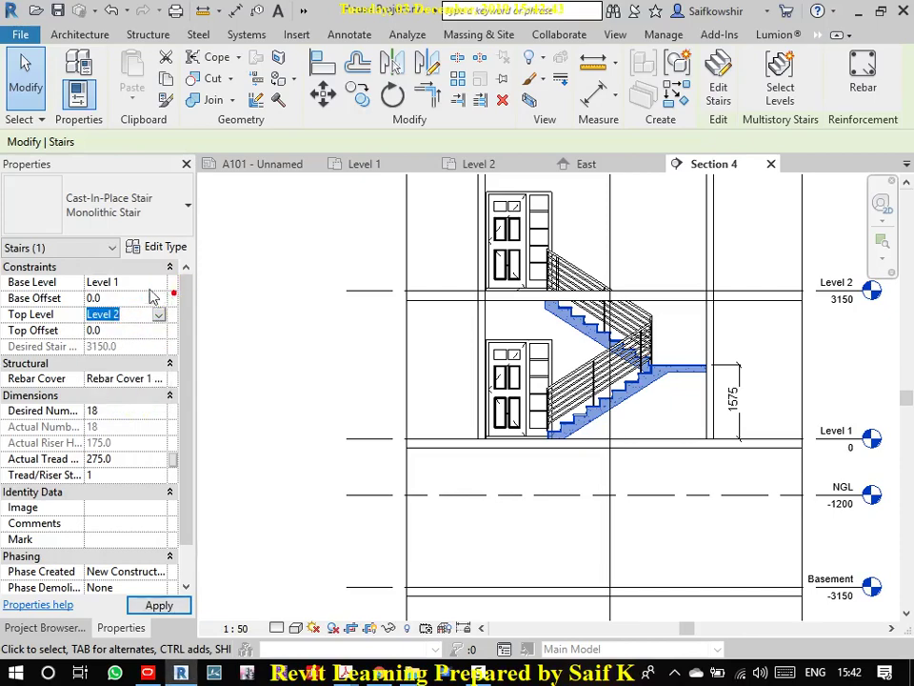
pyautogui.click(209, 320)
pyautogui.click(157, 247)
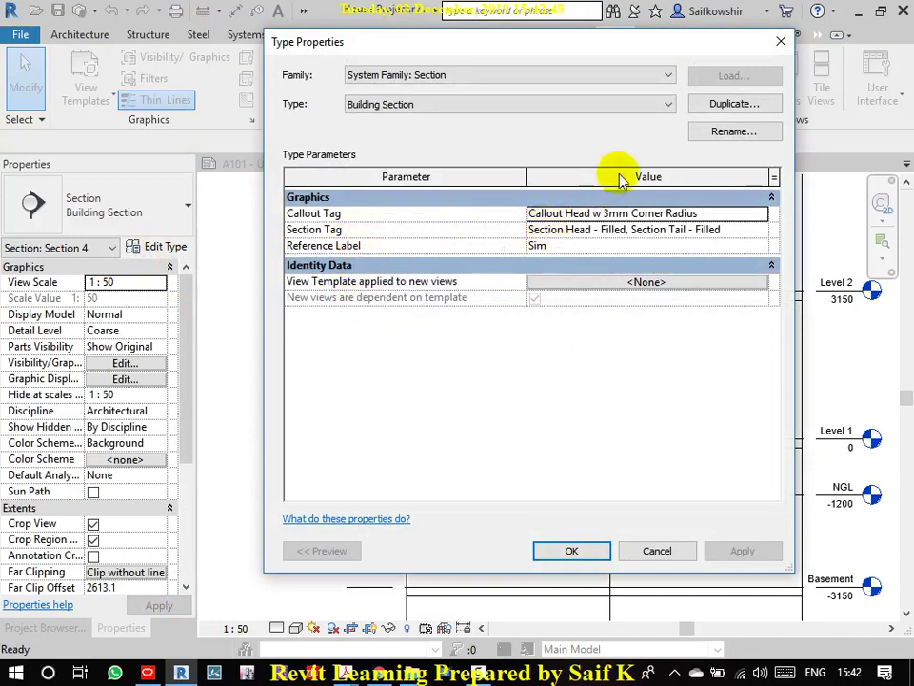
pyautogui.click(659, 551)
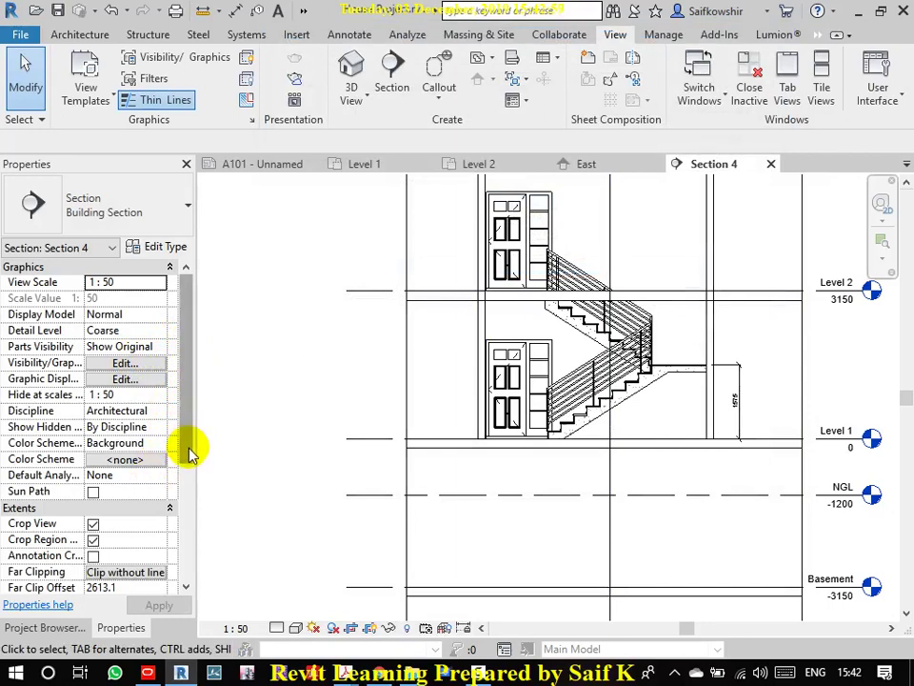
pyautogui.moveTo(188, 439)
pyautogui.mouseDown()
pyautogui.moveTo(181, 546)
pyautogui.moveTo(181, 477)
pyautogui.mouseUp()
pyautogui.click(592, 419)
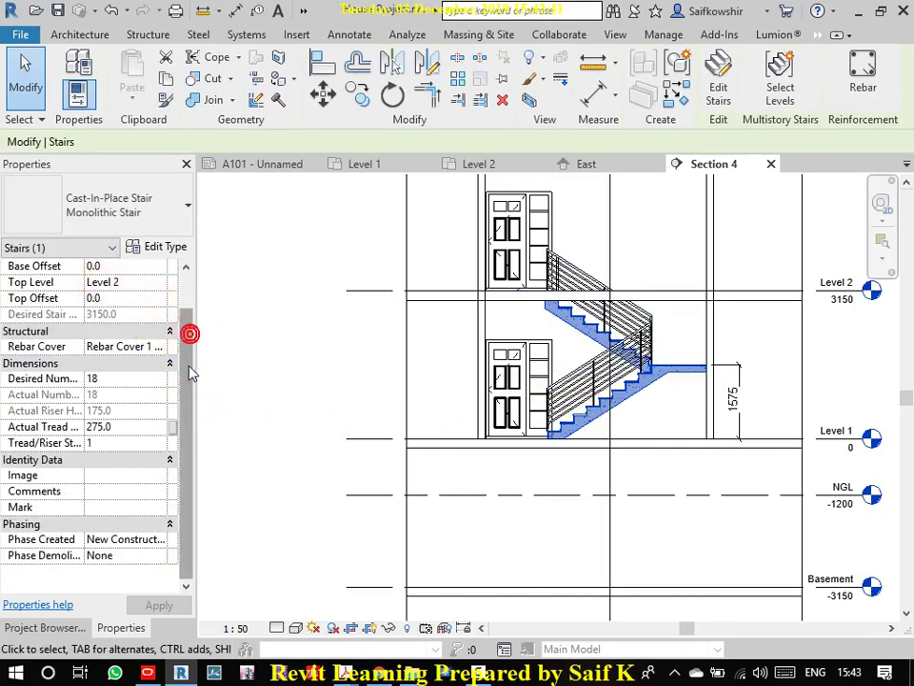
pyautogui.moveTo(190, 372); pyautogui.dragTo(192, 305)
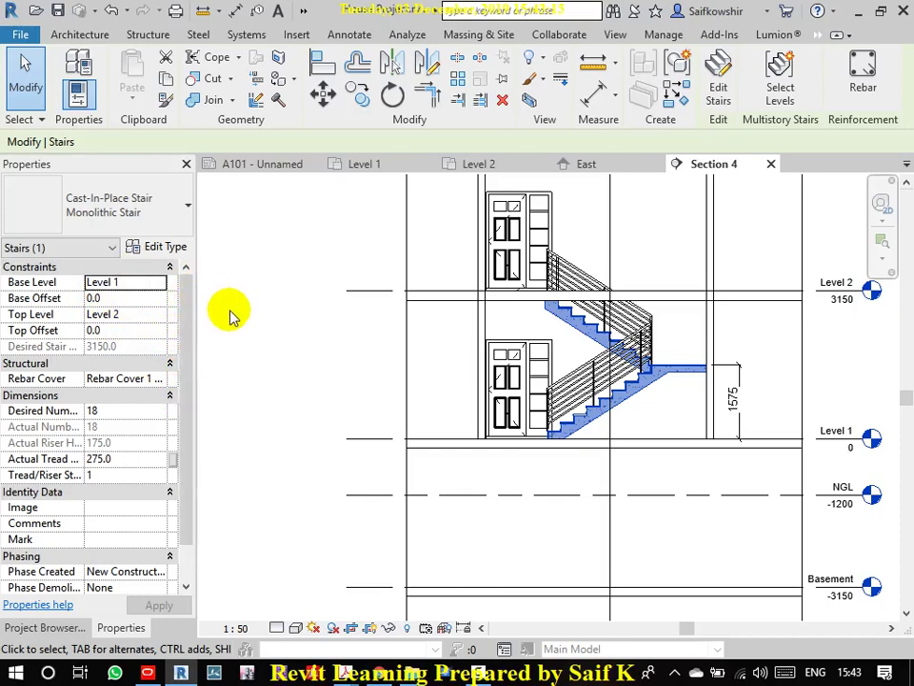
# - Copy the stair and paste it aligned to Level 2, dismissing the railing warning
pyautogui.scroll(-2, 671, 398)
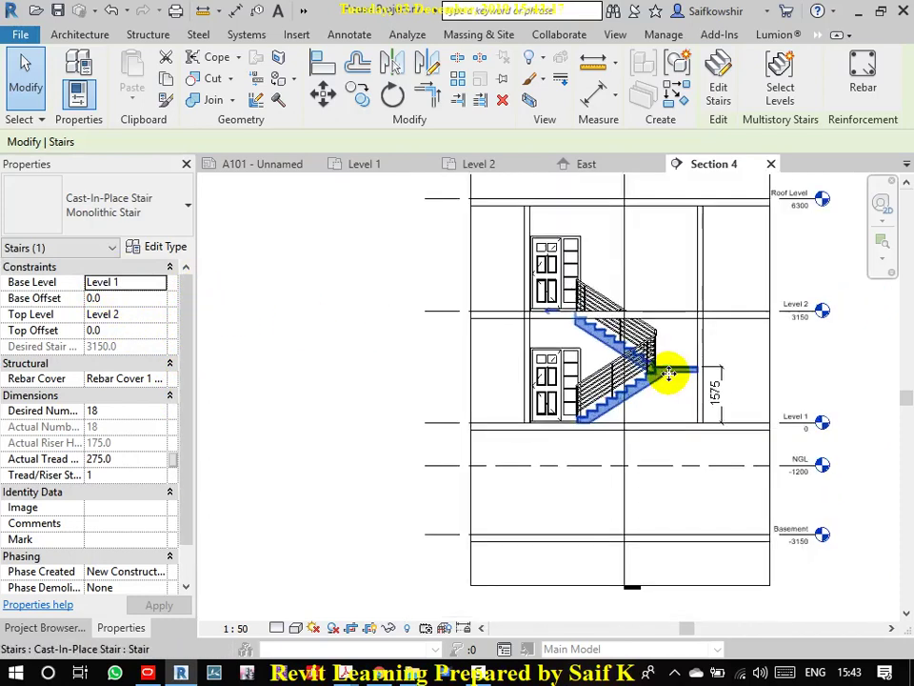
pyautogui.scroll(-2, 673, 373)
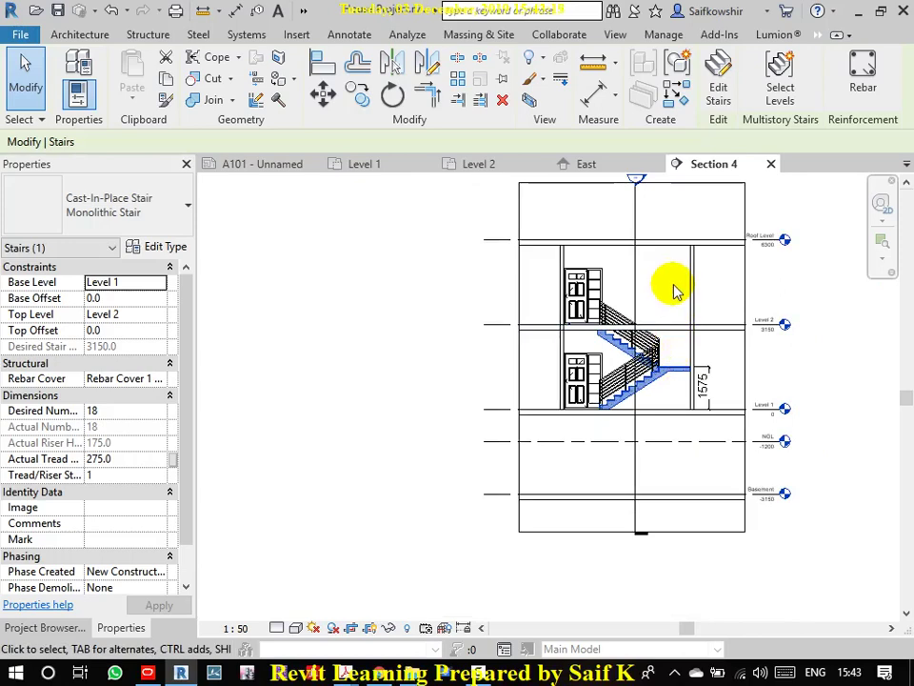
pyautogui.click(665, 395)
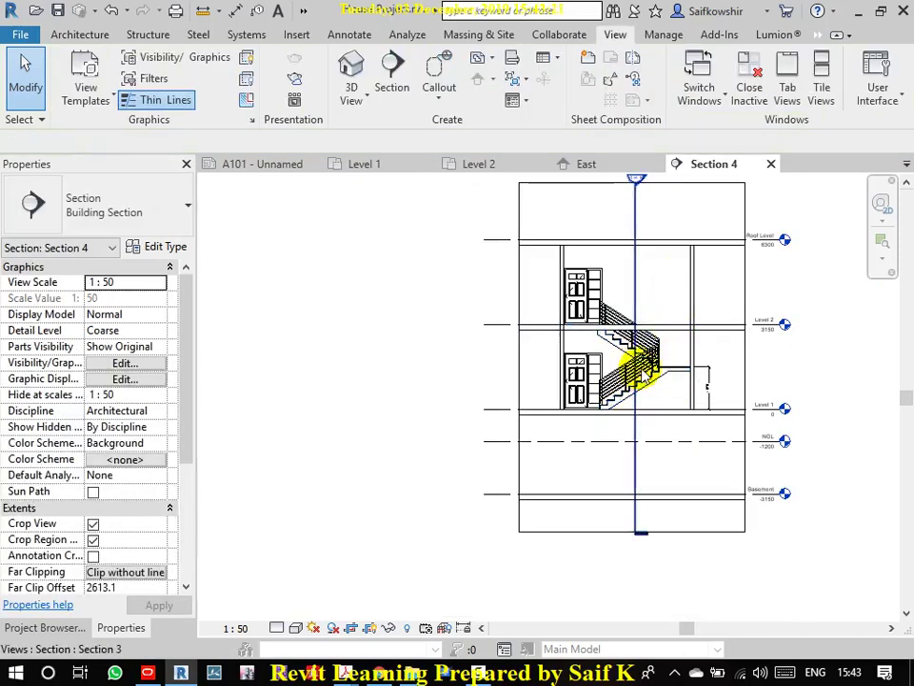
pyautogui.click(682, 372)
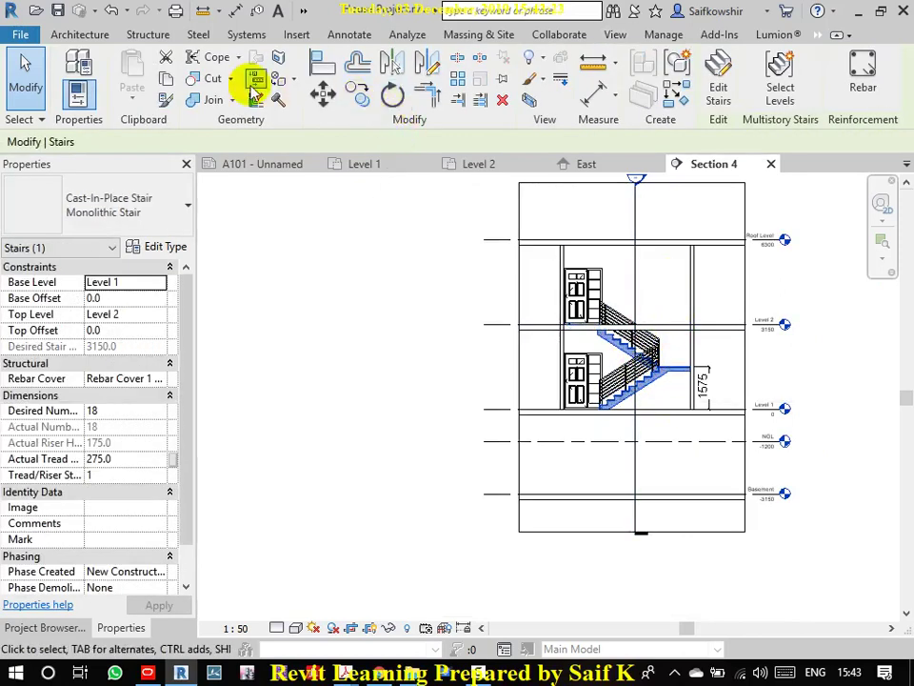
pyautogui.click(166, 78)
pyautogui.click(135, 95)
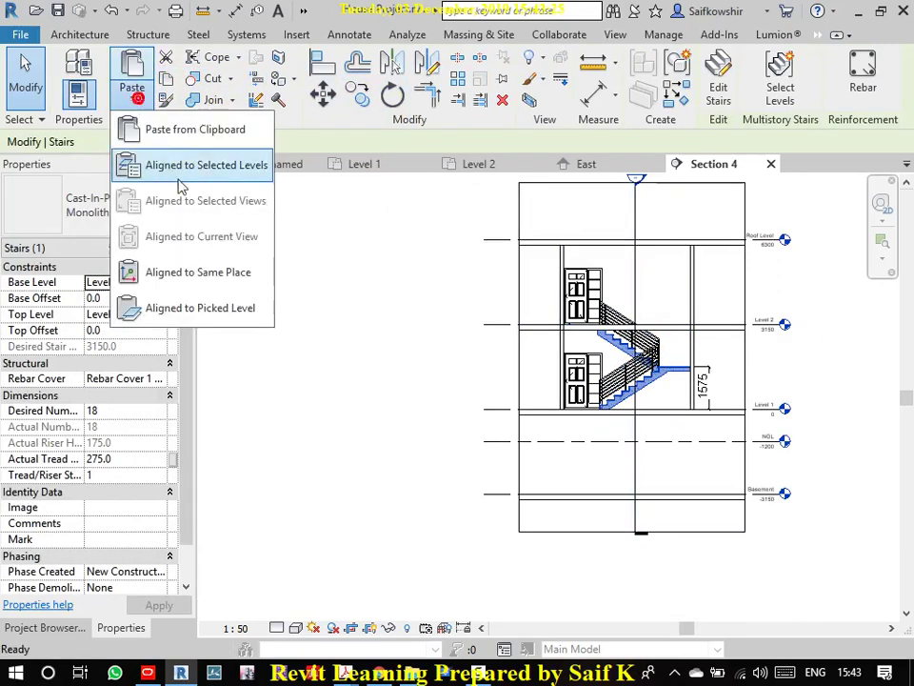
pyautogui.click(181, 168)
pyautogui.click(467, 133)
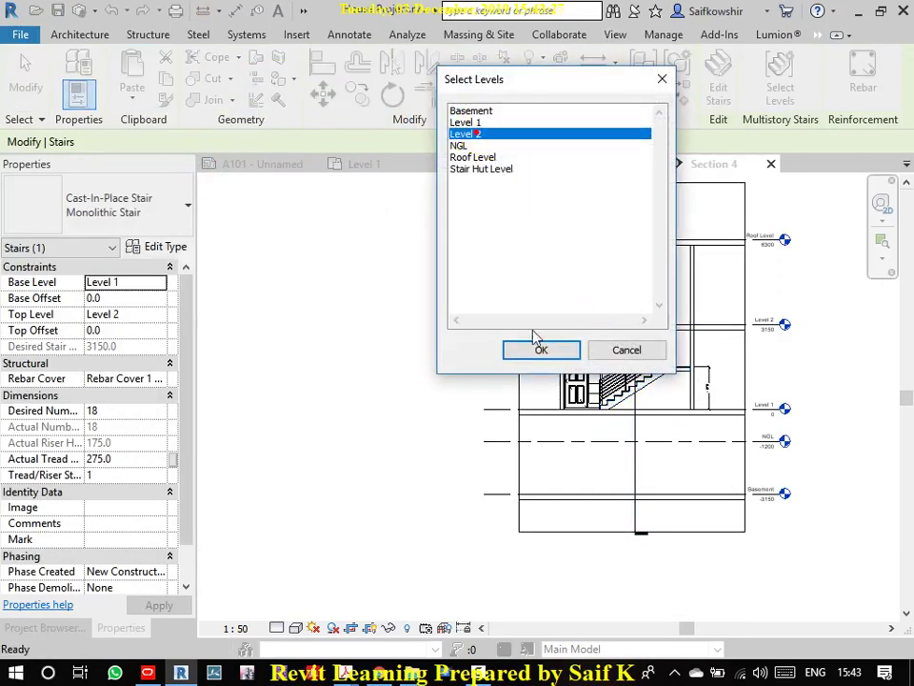
pyautogui.click(540, 349)
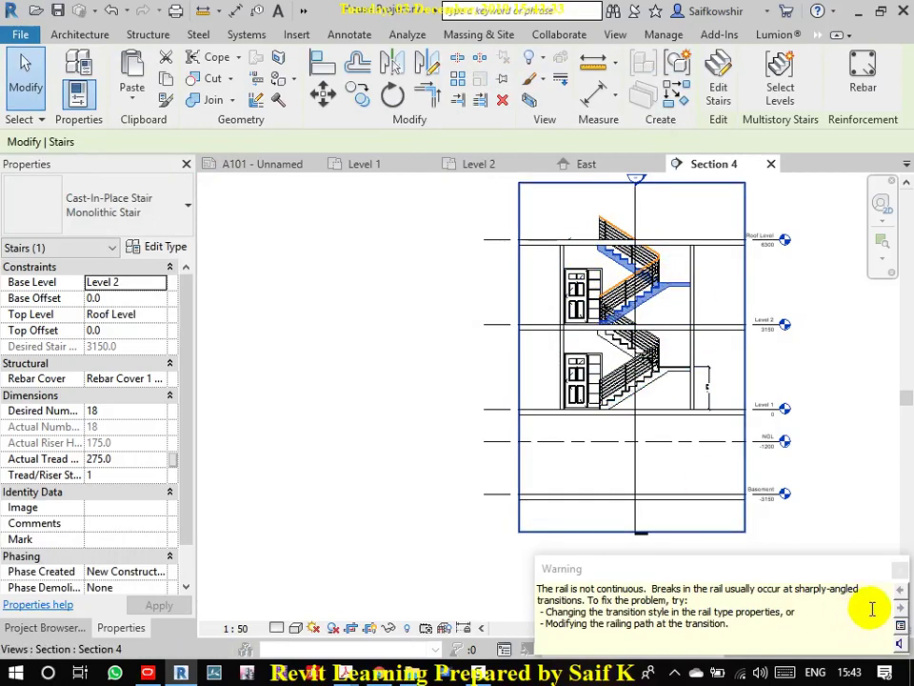
pyautogui.click(900, 569)
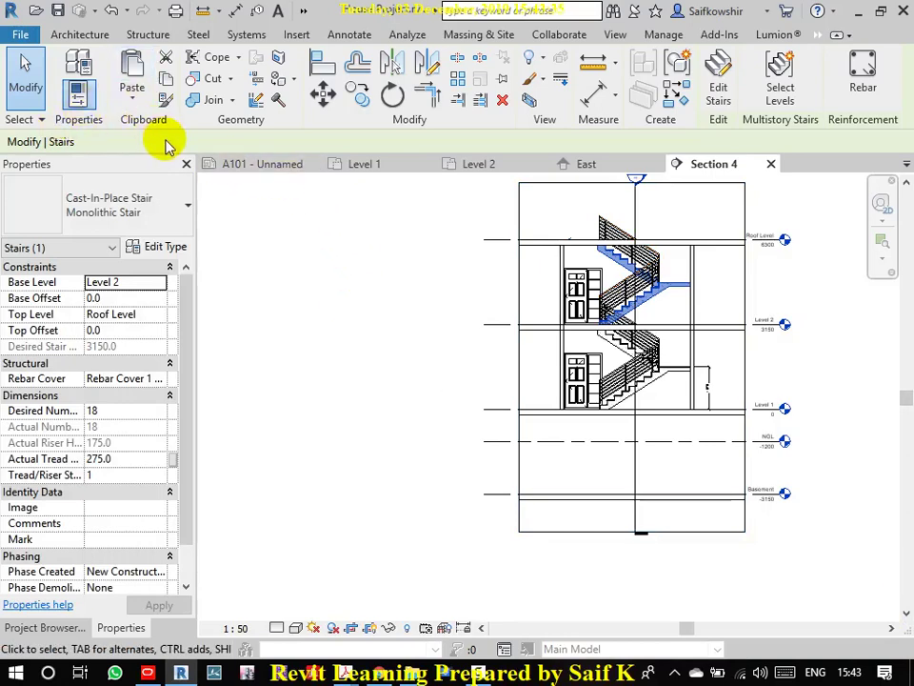
# - Paste another stair copy aligned to the Basement level and close the warning
pyautogui.click(134, 101)
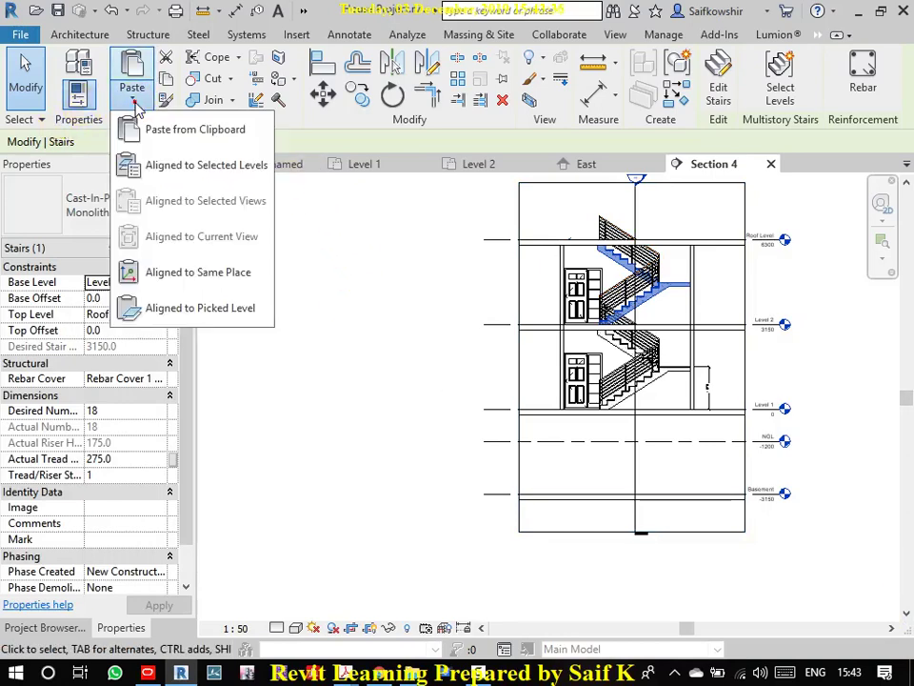
pyautogui.click(187, 168)
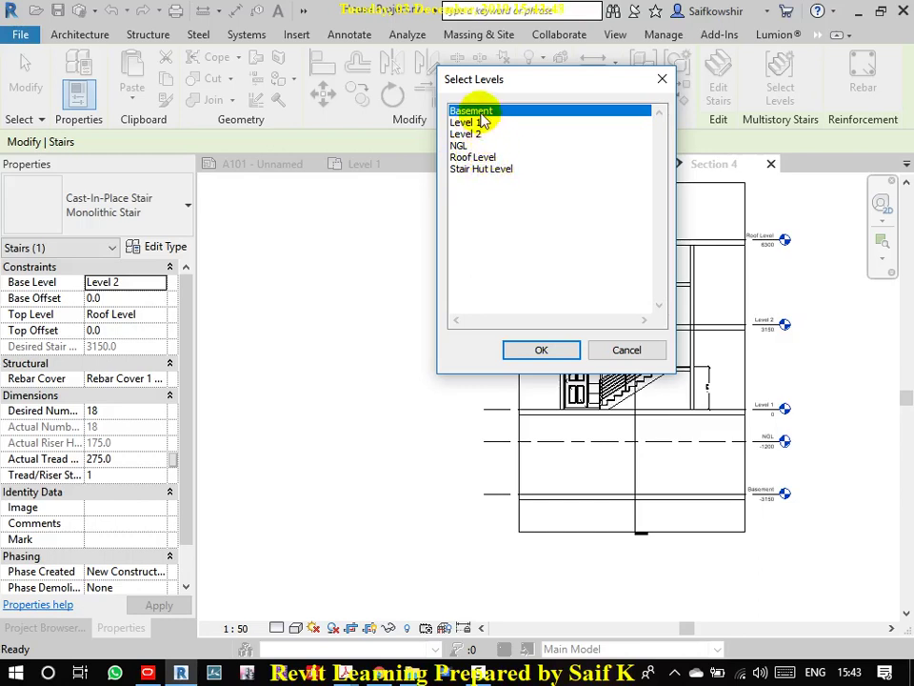
pyautogui.click(537, 349)
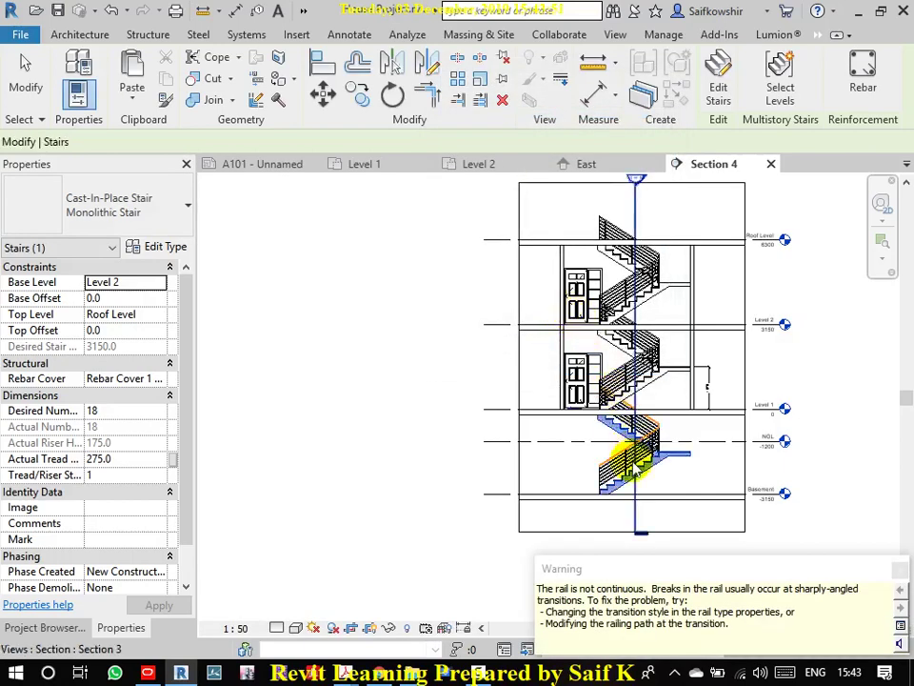
pyautogui.click(707, 482)
pyautogui.scroll(2, 743, 456)
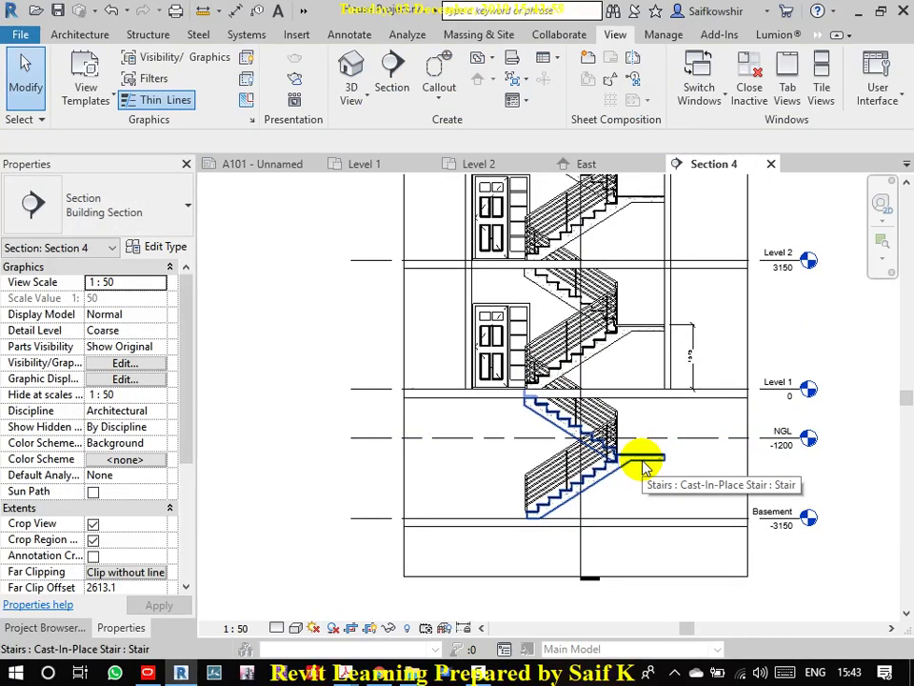
# - Drag the basement stair's upper run start to raise the landing, leaving a 7-riser upper flight
pyautogui.click(645, 468)
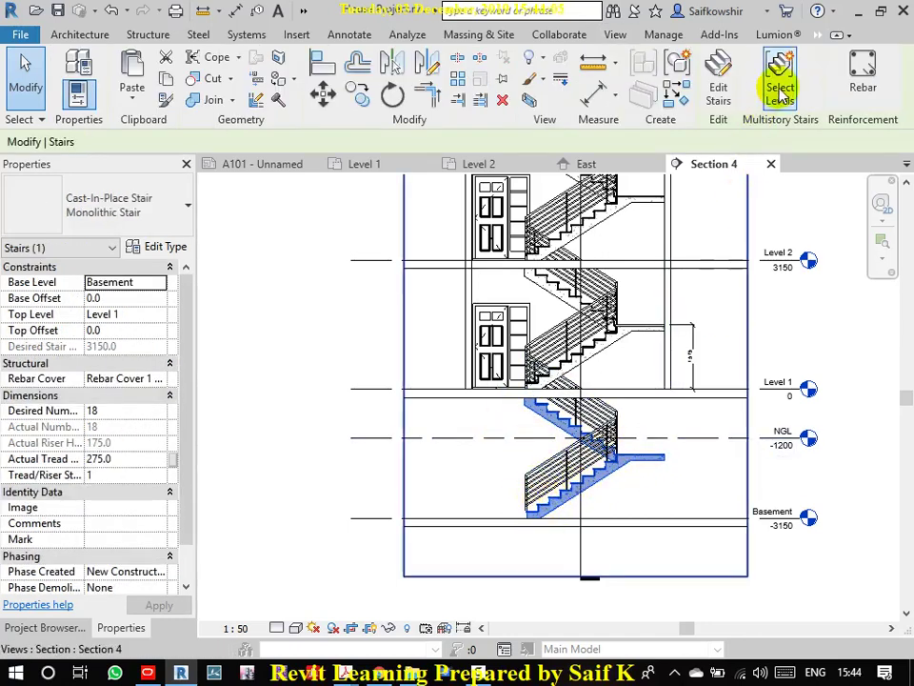
pyautogui.click(729, 100)
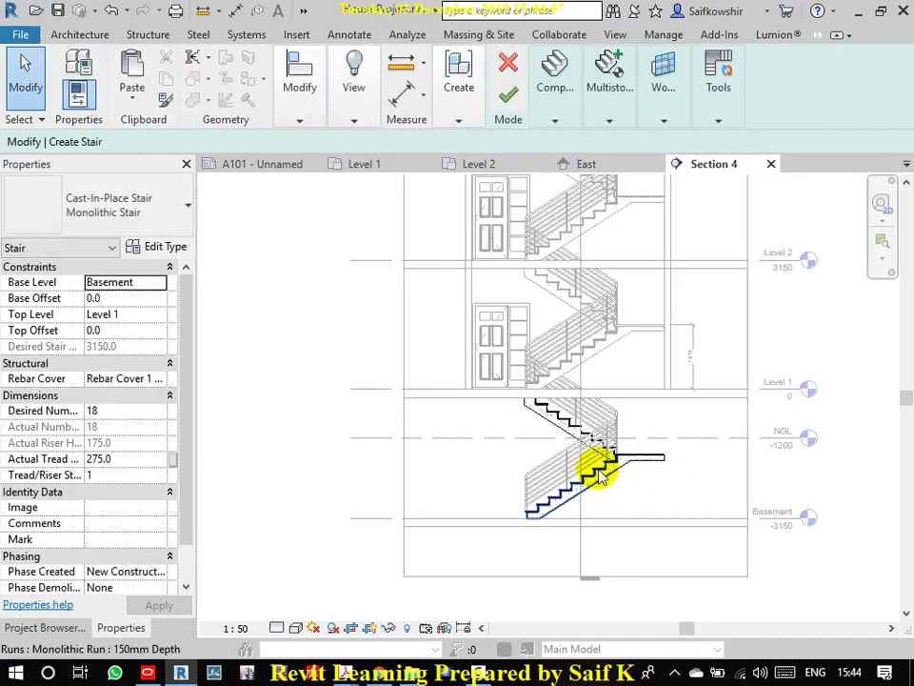
pyautogui.click(578, 426)
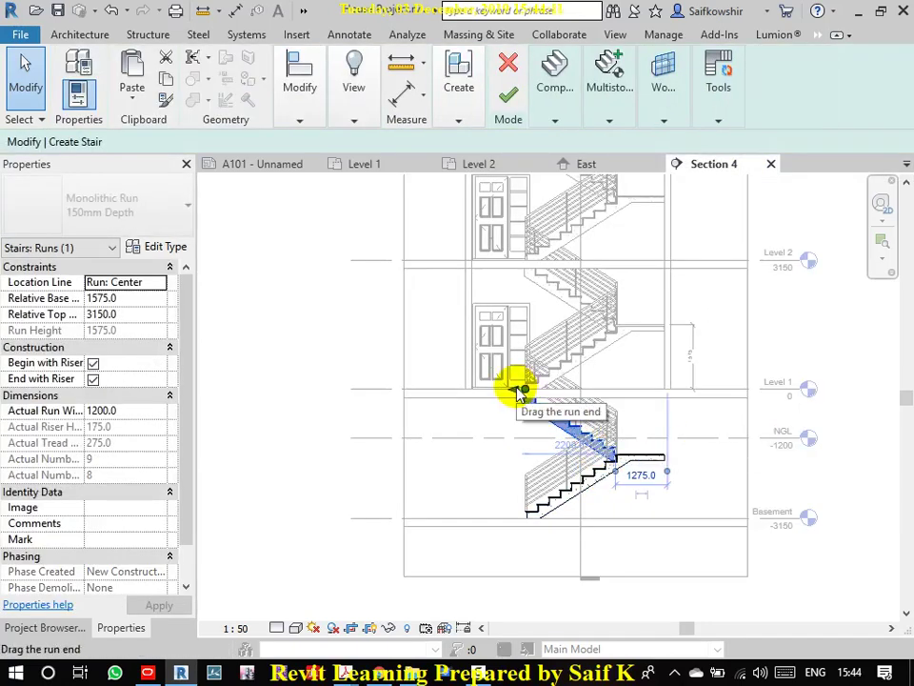
pyautogui.moveTo(522, 390); pyautogui.dragTo(548, 390)
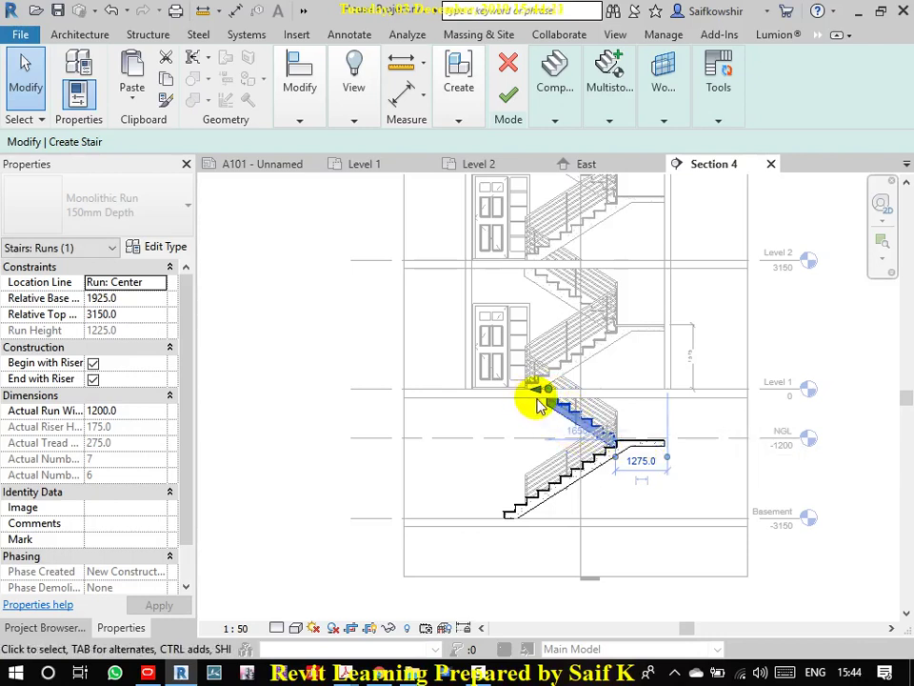
pyautogui.click(511, 95)
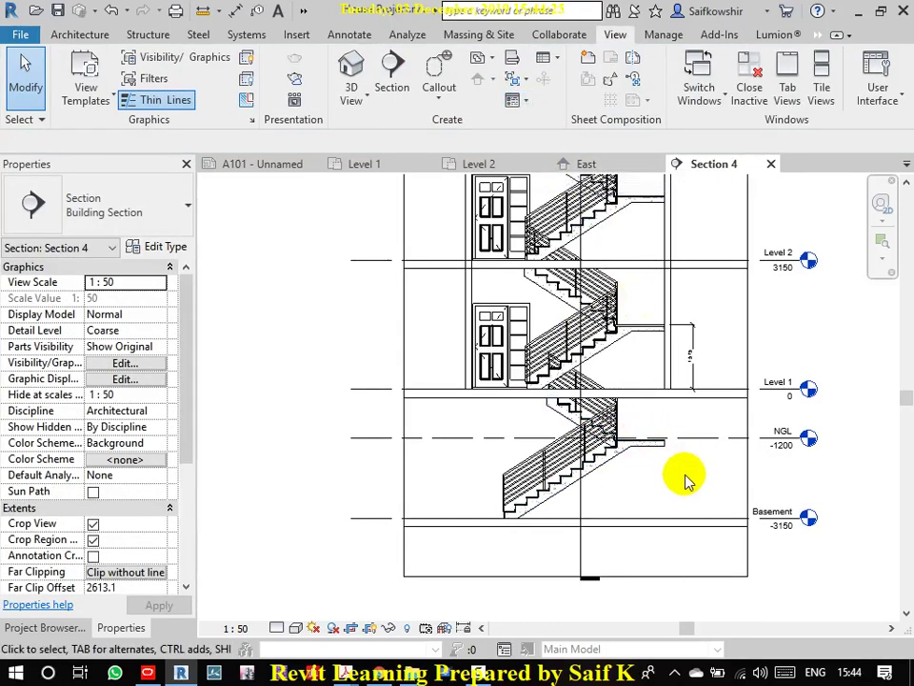
pyautogui.click(668, 355)
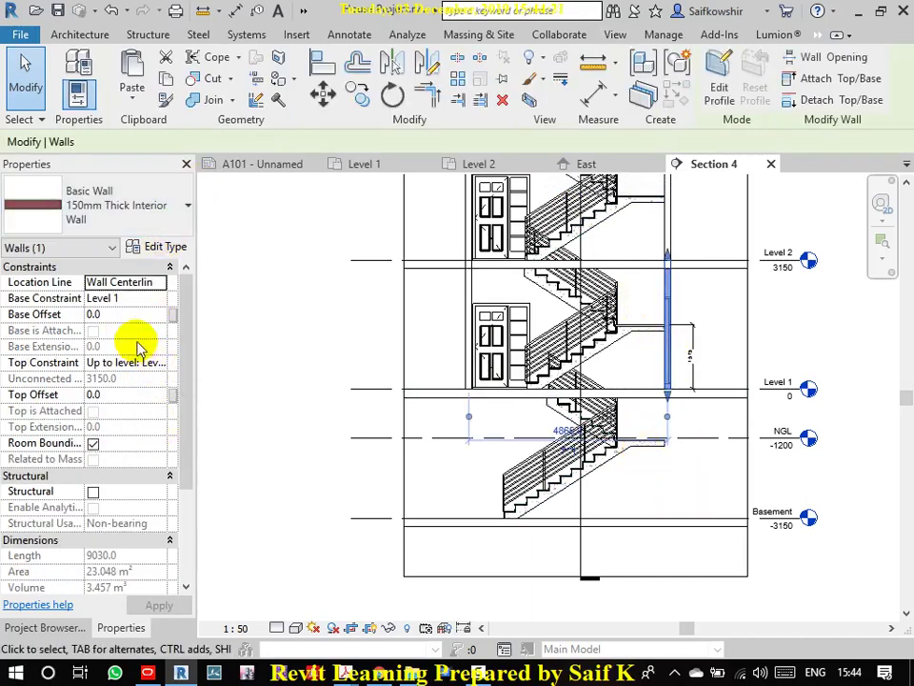
# - Change the 150mm interior wall's Base Constraint to Basement and apply it
pyautogui.click(142, 298)
pyautogui.click(158, 298)
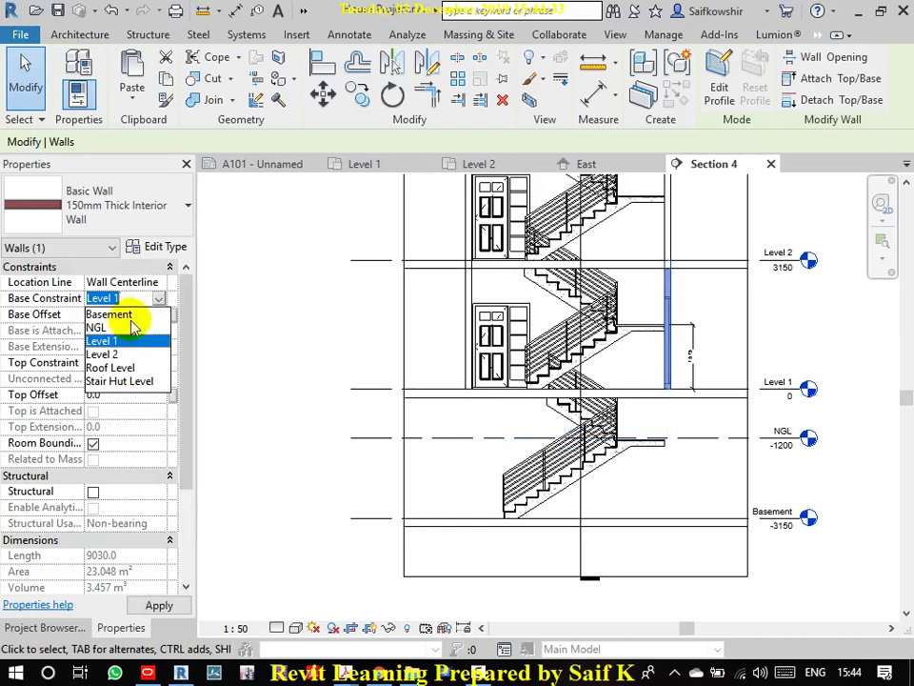
pyautogui.click(124, 314)
pyautogui.click(160, 606)
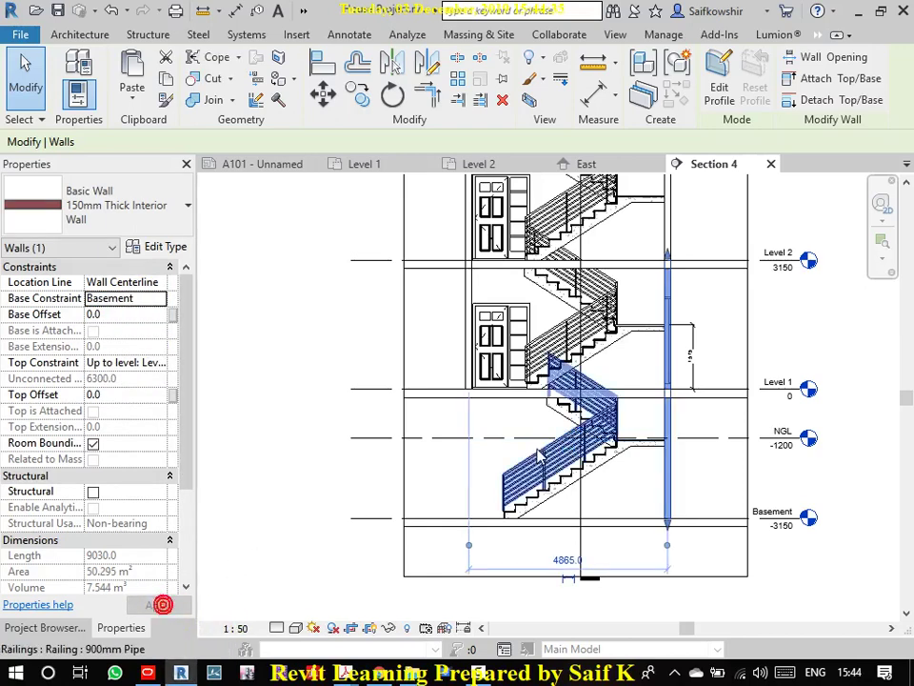
pyautogui.click(715, 485)
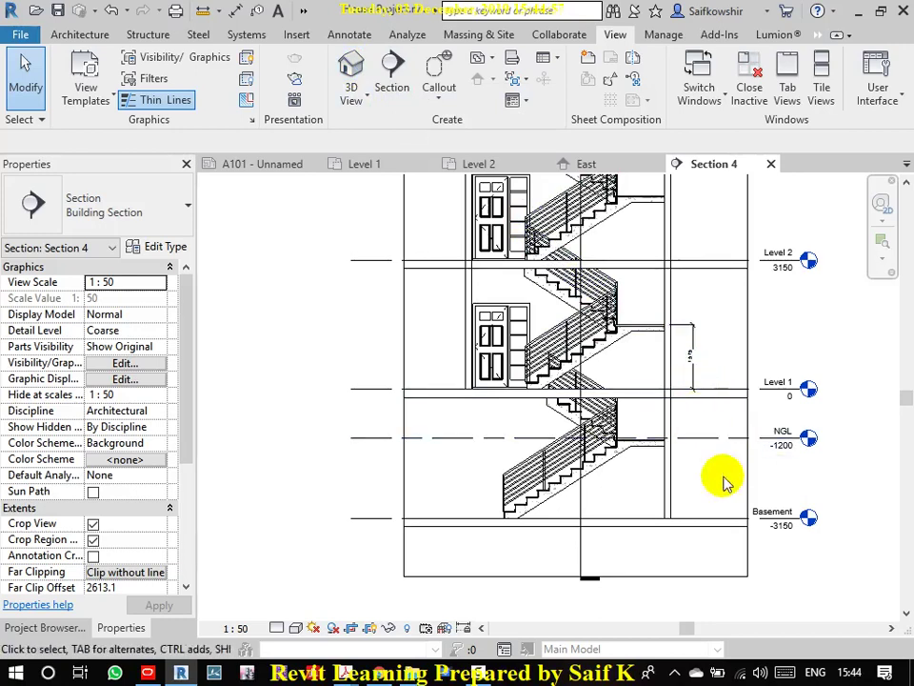
# - Open the Level 1 floor plan and check the section line crossing the stair
pyautogui.click(43, 629)
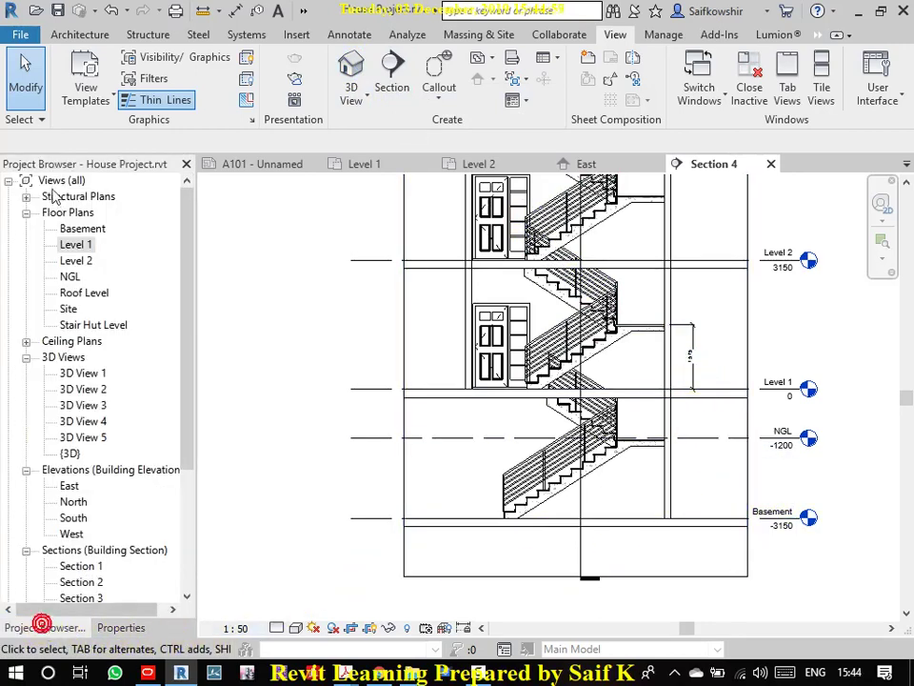
pyautogui.doubleClick(75, 245)
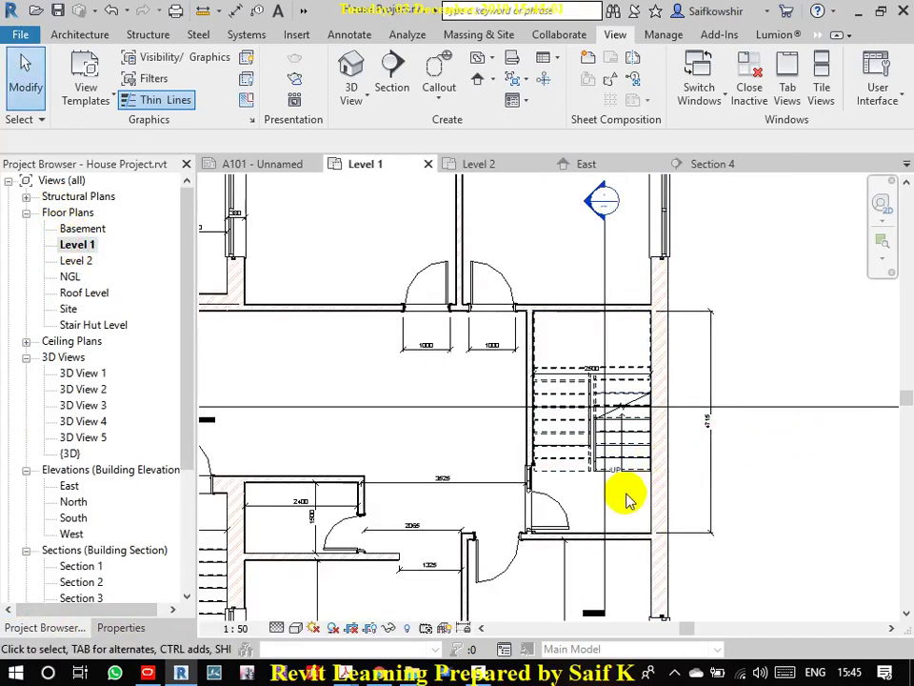
pyautogui.click(604, 509)
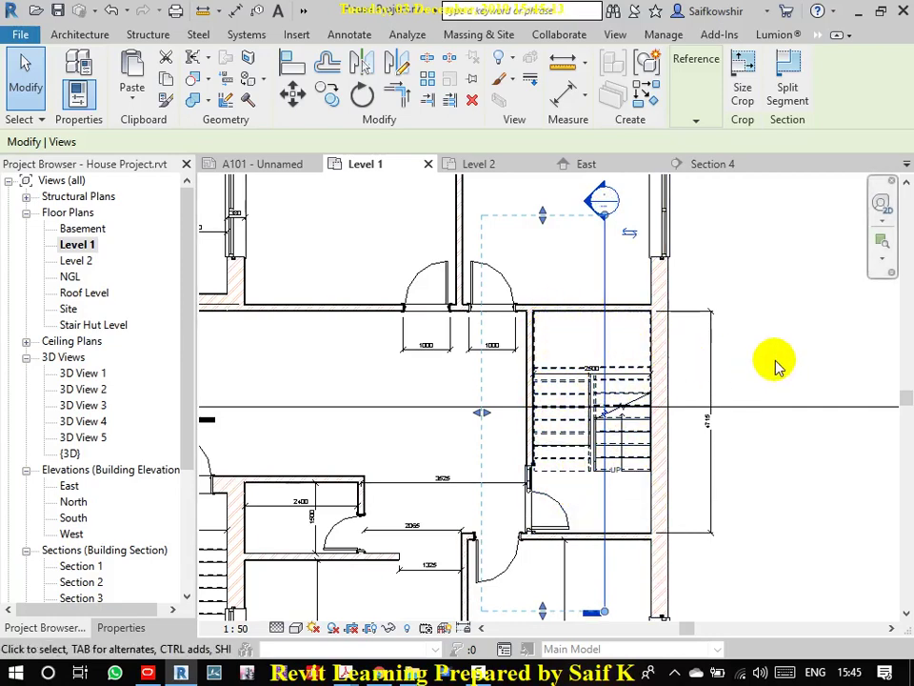
pyautogui.scroll(-2, 776, 367)
pyautogui.click(790, 459)
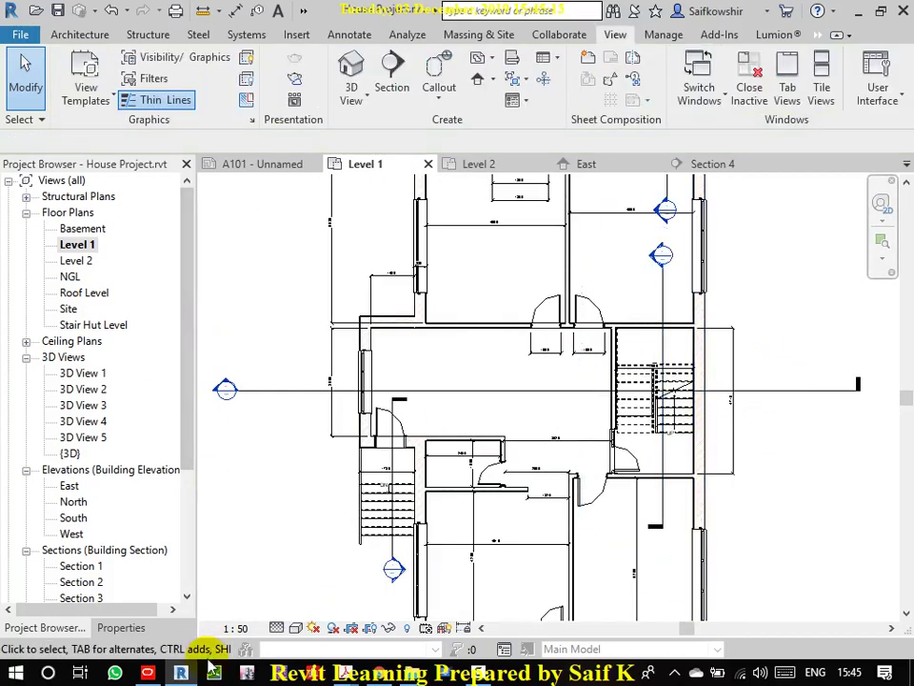
# - Look over the house in the default 3D view, then return to the Level 1 plan
pyautogui.click(350, 68)
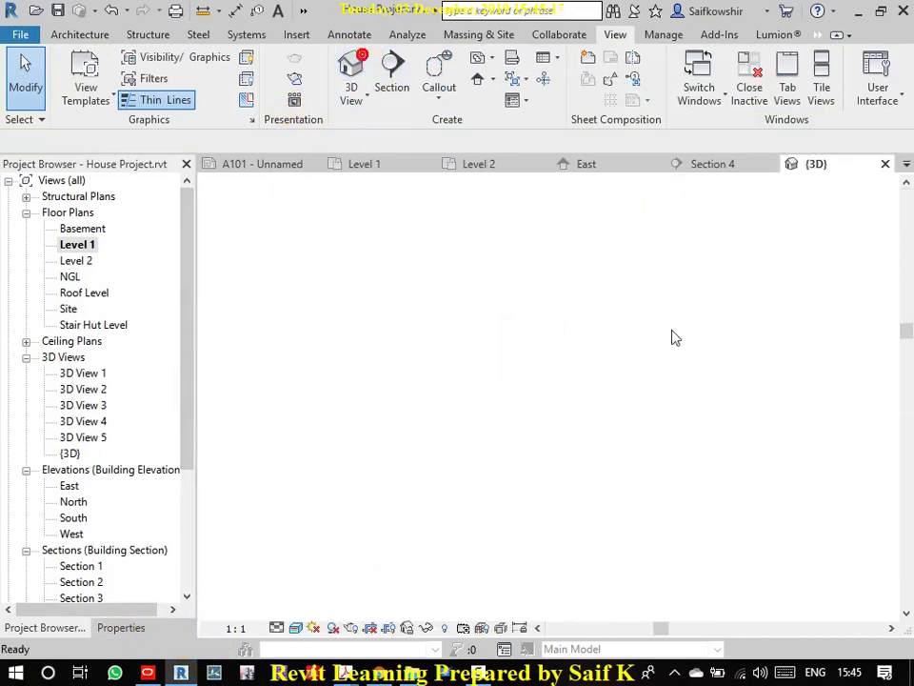
pyautogui.scroll(-2, 319, 524)
pyautogui.moveTo(322, 515); pyautogui.dragTo(398, 489, button='middle')
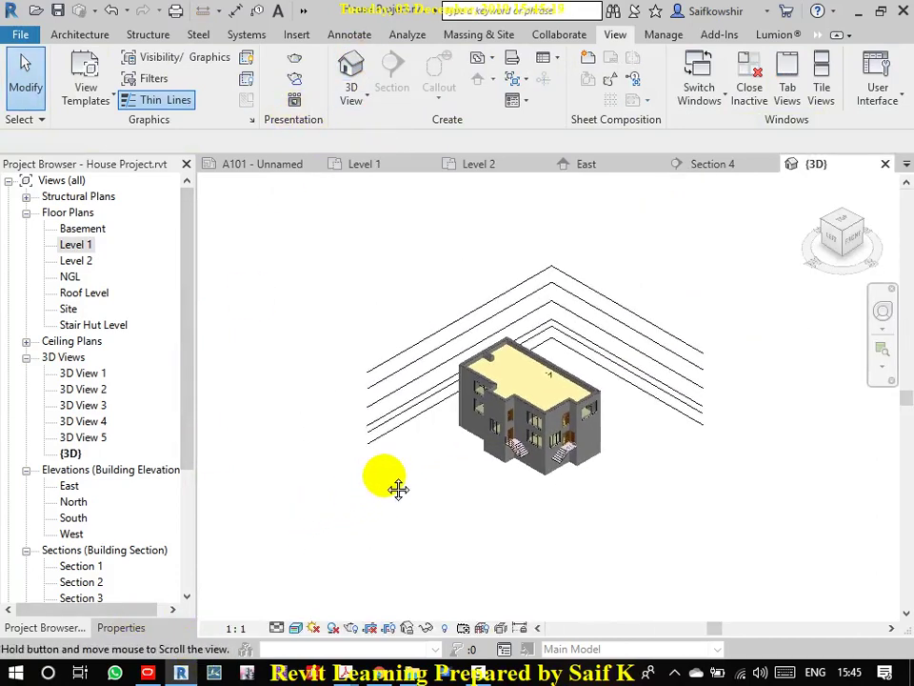
pyautogui.scroll(1, 547, 367)
pyautogui.scroll(2, 547, 385)
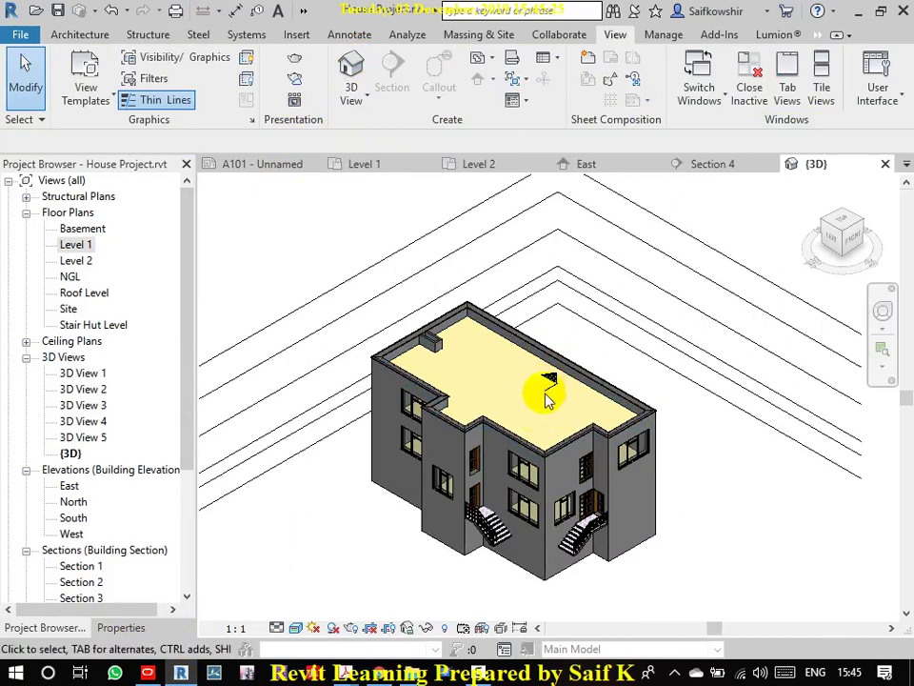
pyautogui.doubleClick(82, 246)
pyautogui.scroll(2, 685, 420)
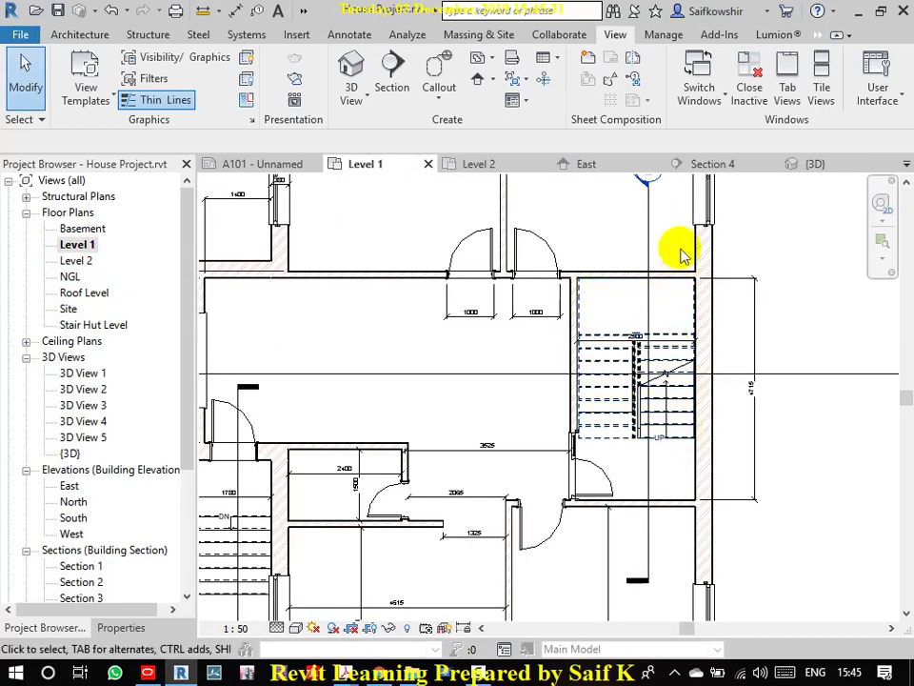
# - Tab-cycle past the walls to the Level 1 floor slab and select it
pyautogui.scroll(-2, 629, 262)
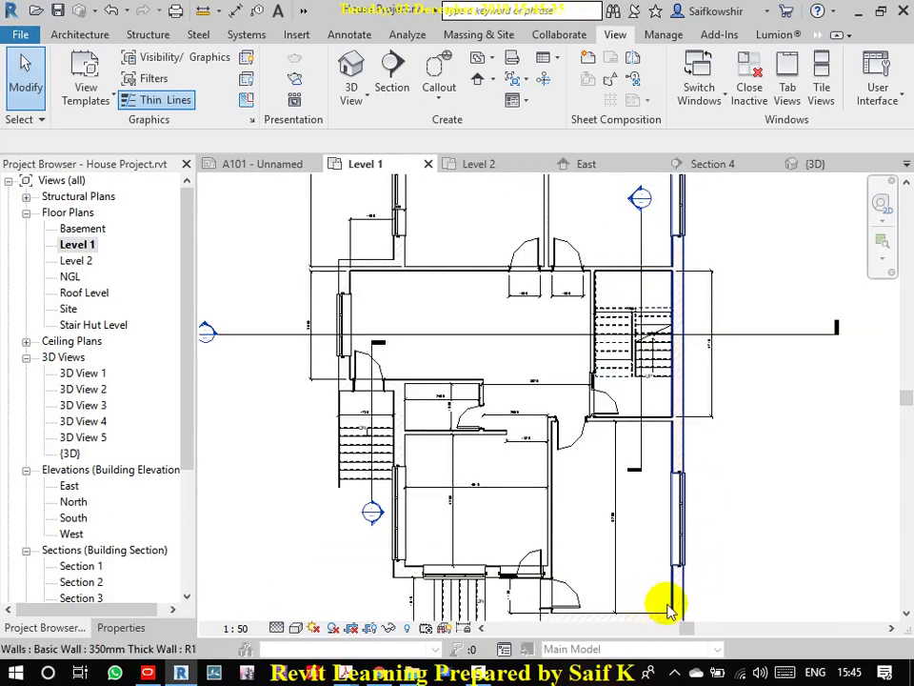
pyautogui.press('Tab')
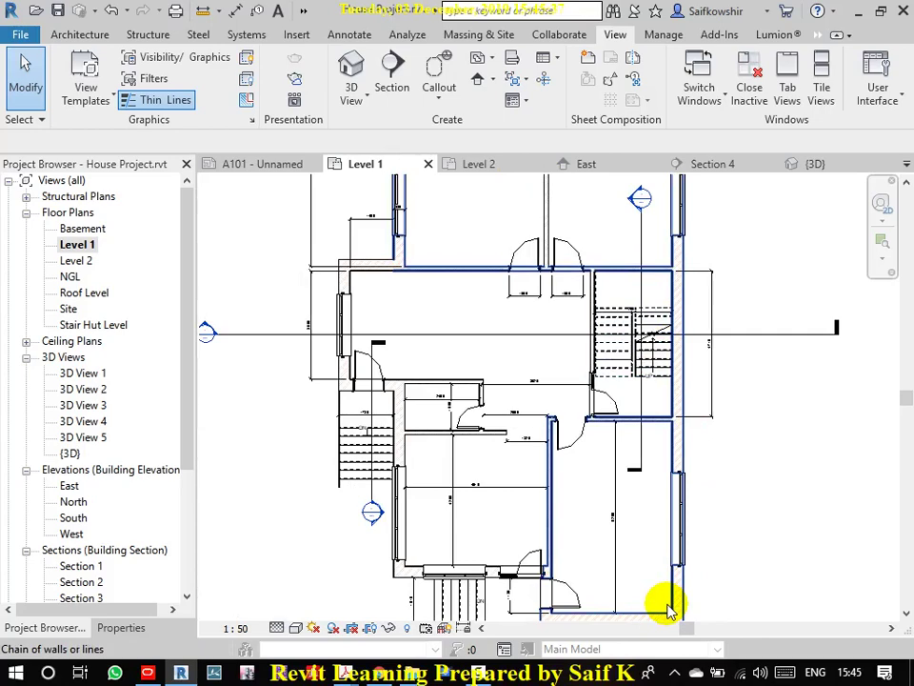
pyautogui.press('Tab')
pyautogui.click(670, 607)
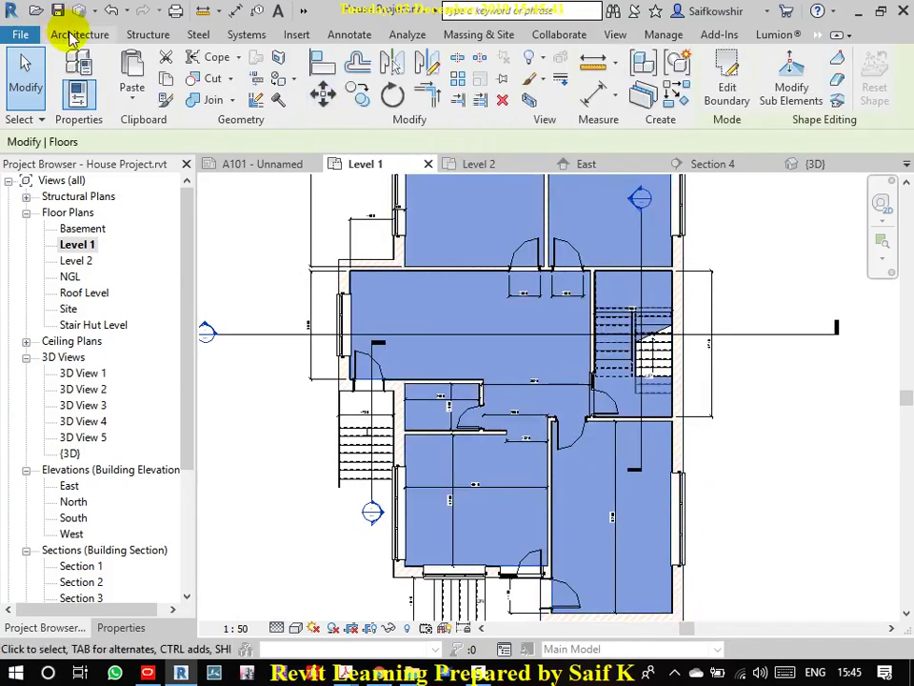
pyautogui.click(617, 35)
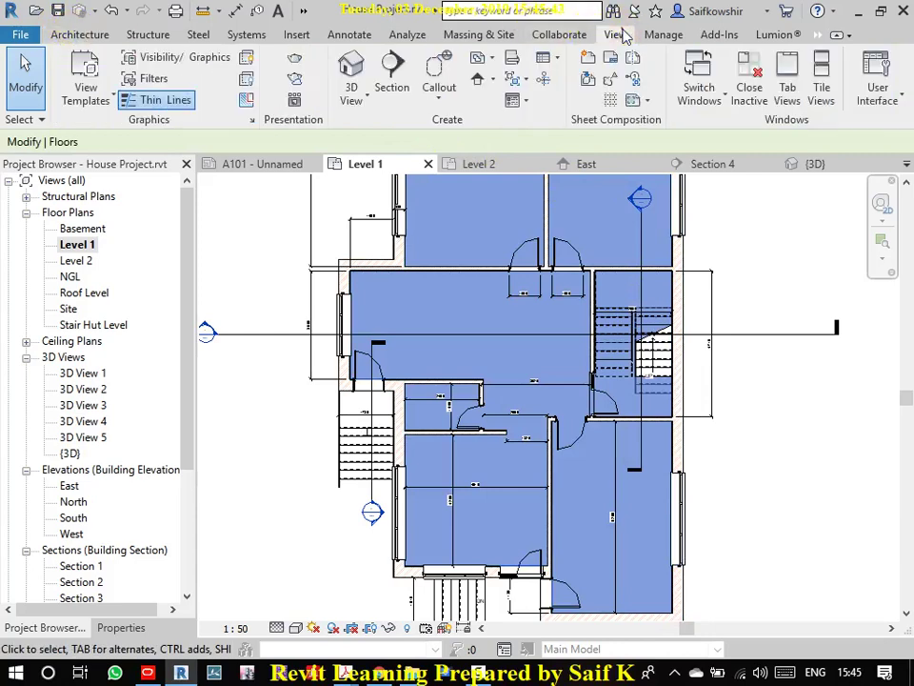
pyautogui.click(77, 34)
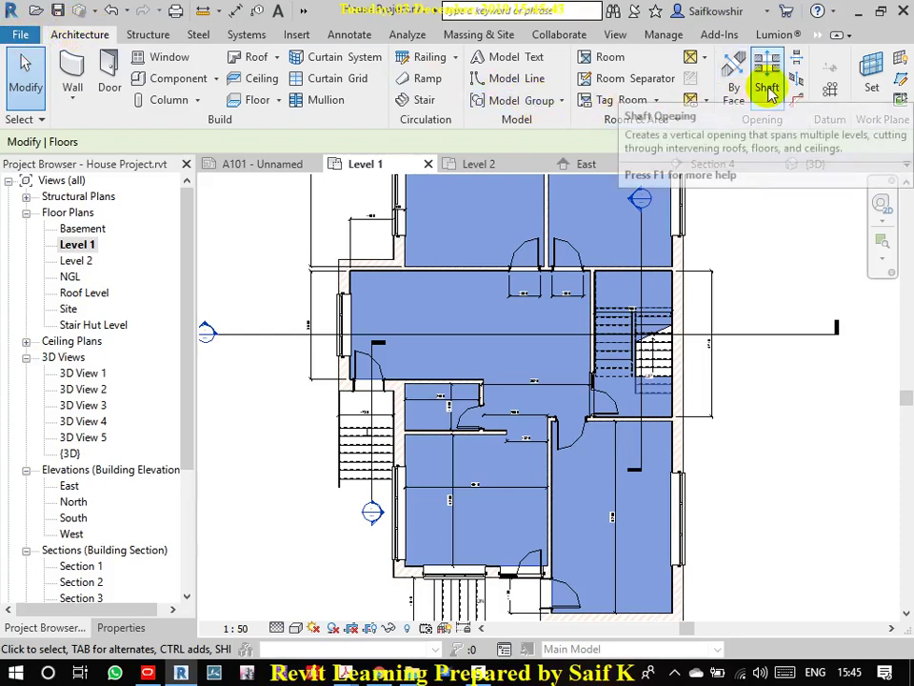
pyautogui.moveTo(767, 77)
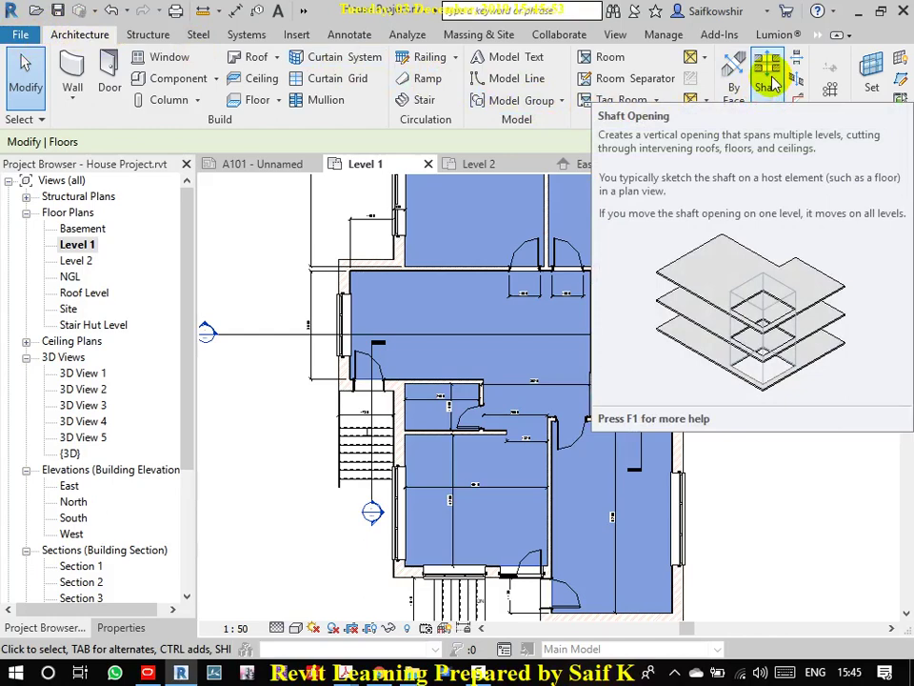
# - Sketch a rectangular 2465 x 3375 shaft outline snapped to the stair's corners
pyautogui.click(772, 80)
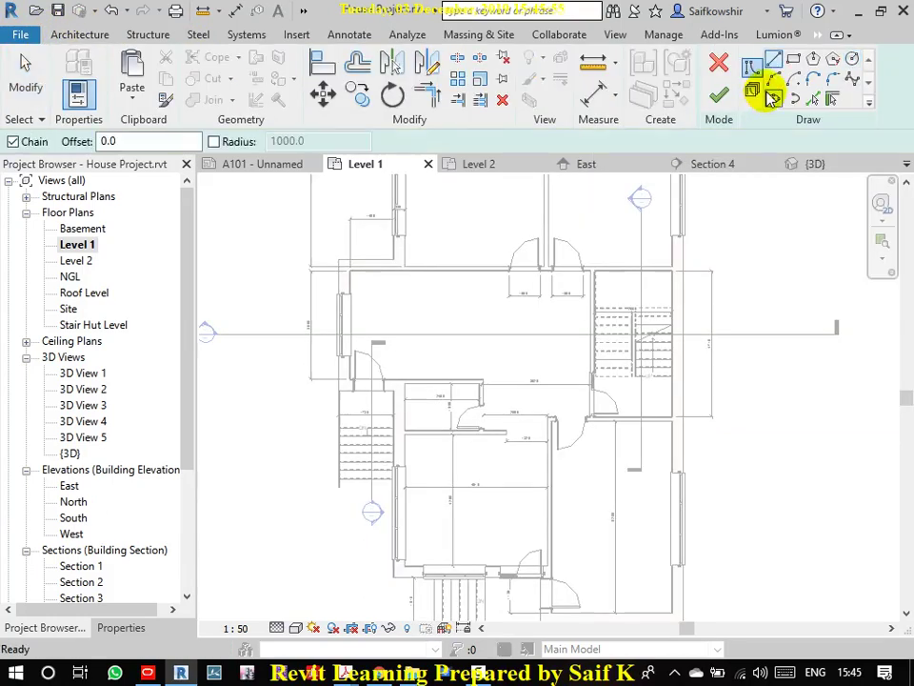
pyautogui.click(793, 62)
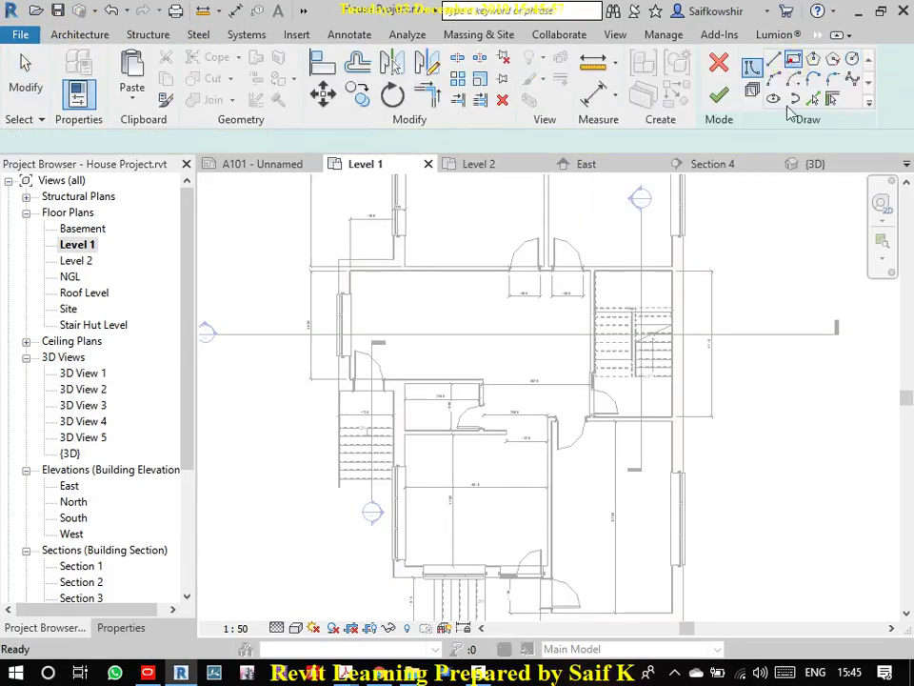
pyautogui.click(595, 271)
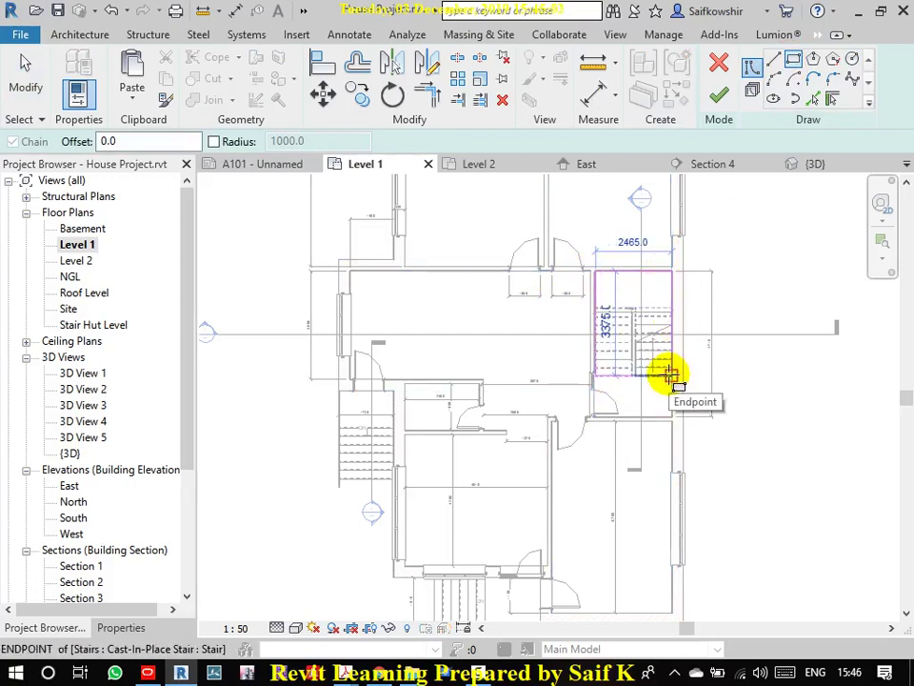
pyautogui.click(670, 375)
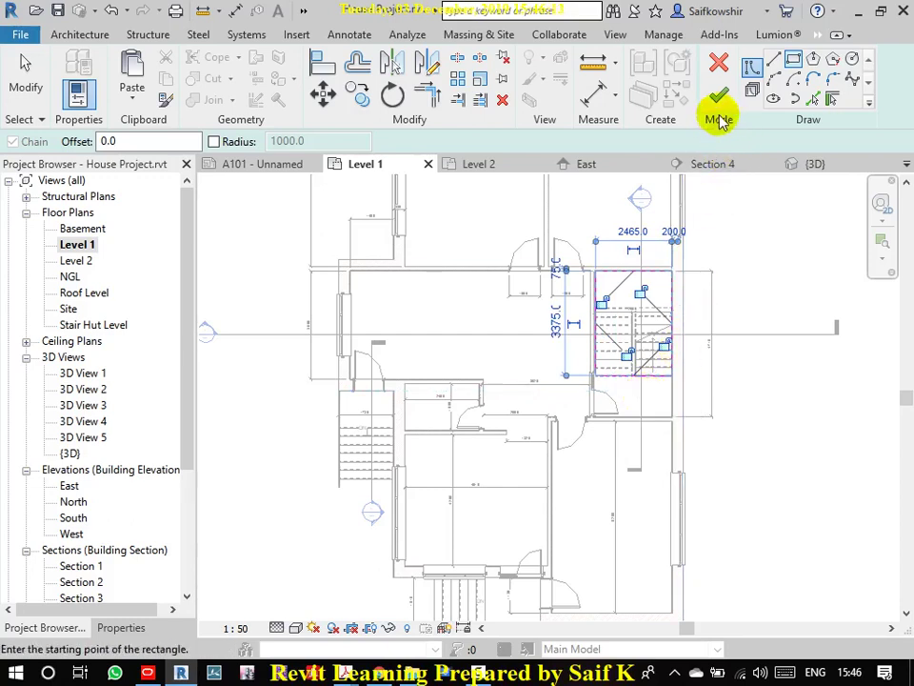
# - Give the shaft base Basement at -150 offset and top Stair Hut Level, then finish it
pyautogui.click(119, 629)
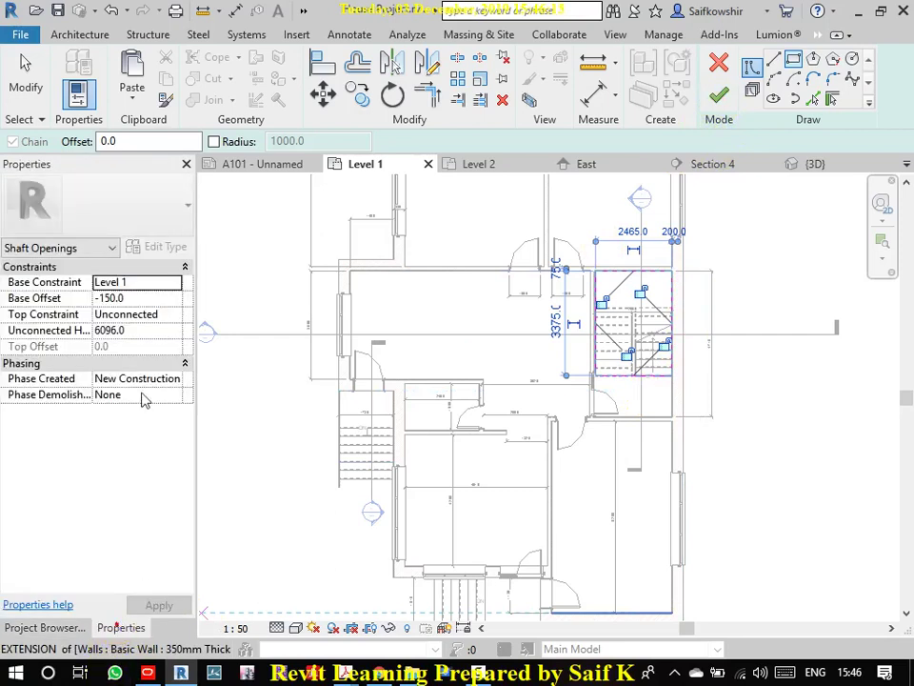
pyautogui.click(145, 283)
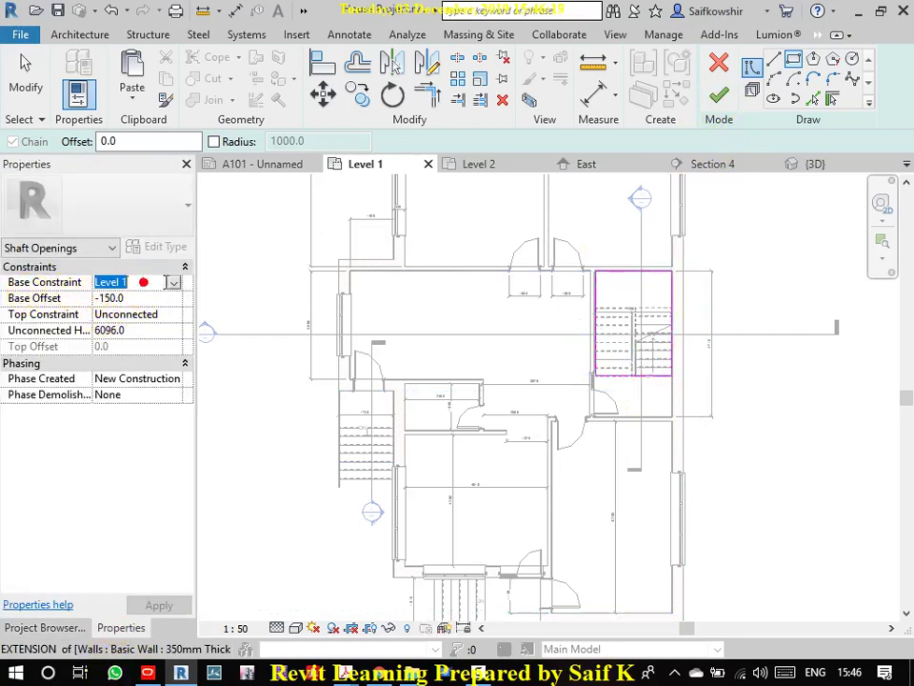
pyautogui.click(177, 282)
pyautogui.click(134, 298)
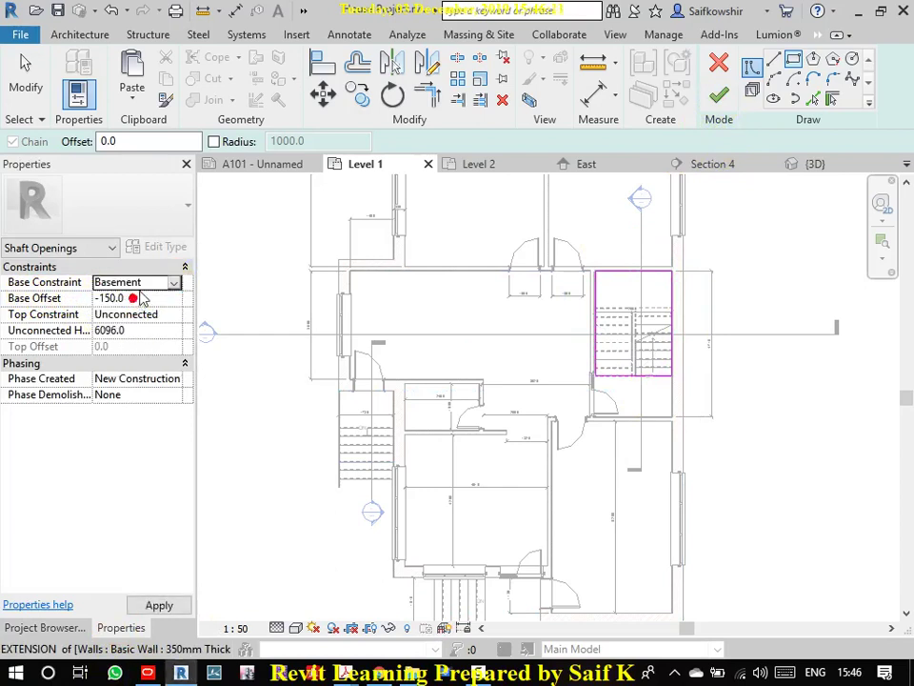
pyautogui.click(169, 315)
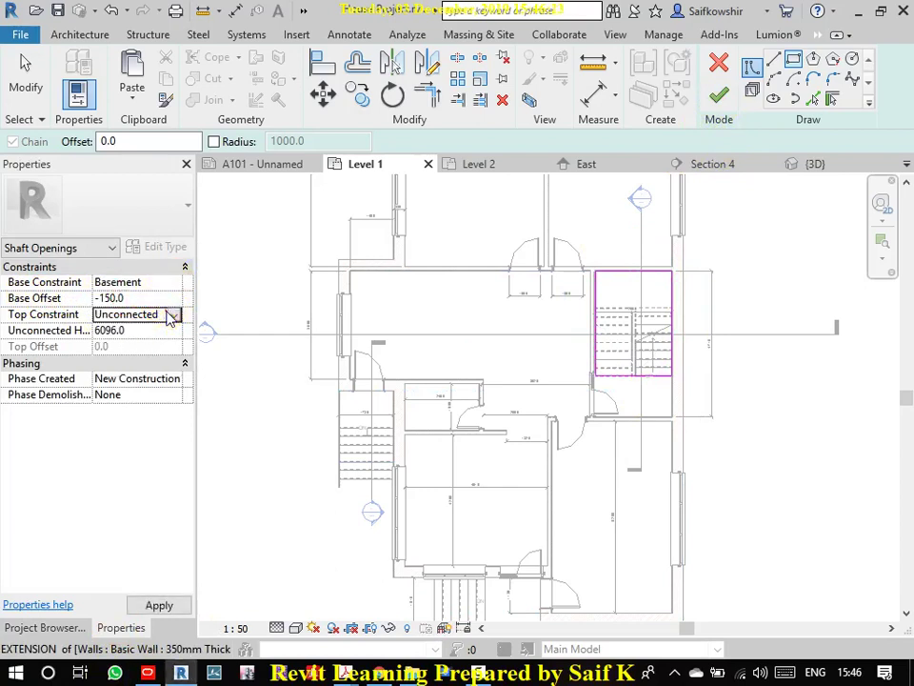
pyautogui.click(174, 315)
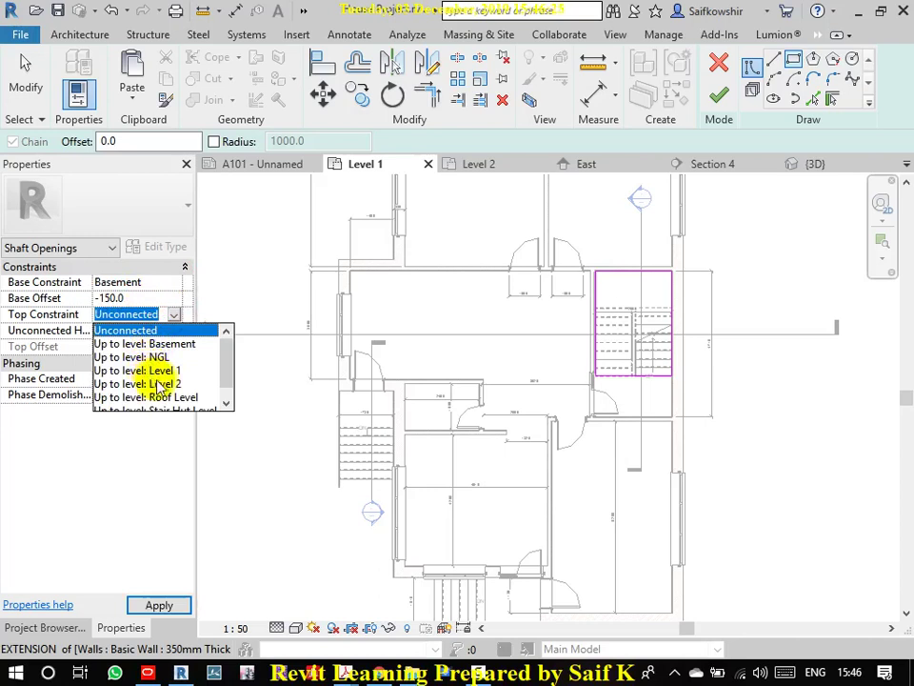
pyautogui.scroll(-1, 181, 403)
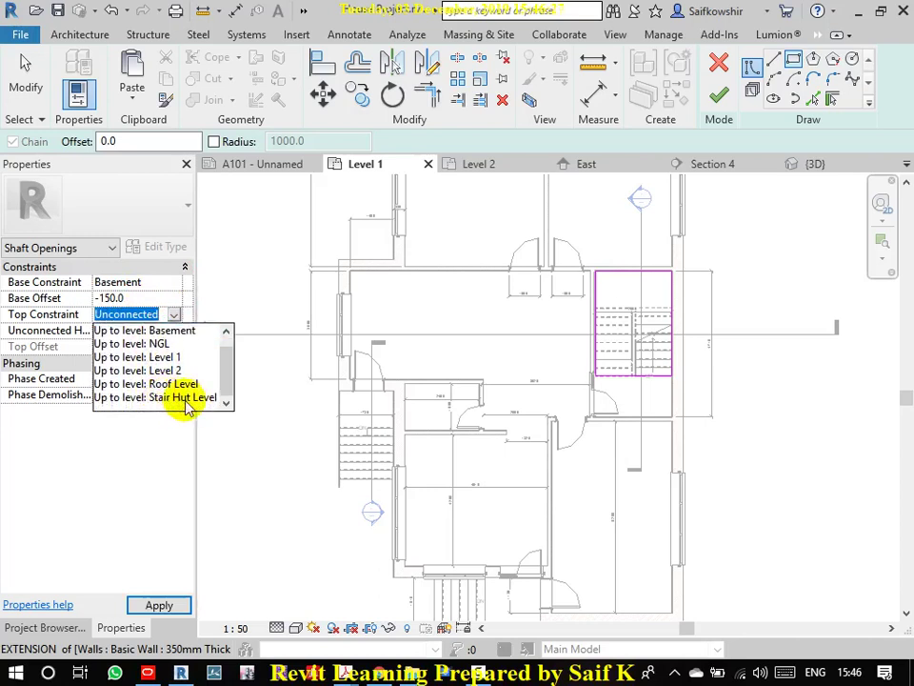
pyautogui.click(172, 398)
pyautogui.click(150, 298)
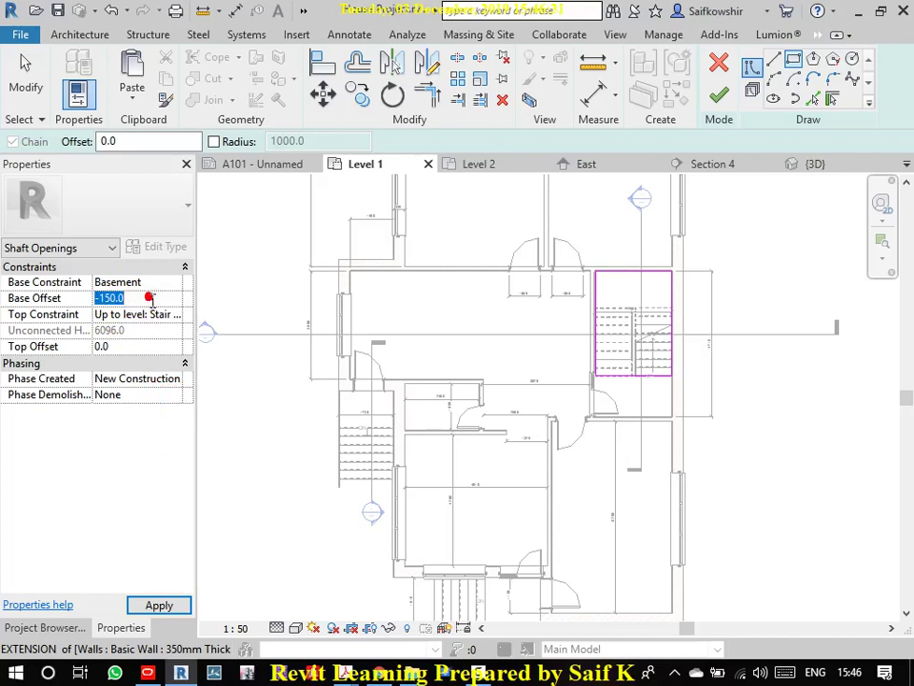
pyautogui.click(160, 605)
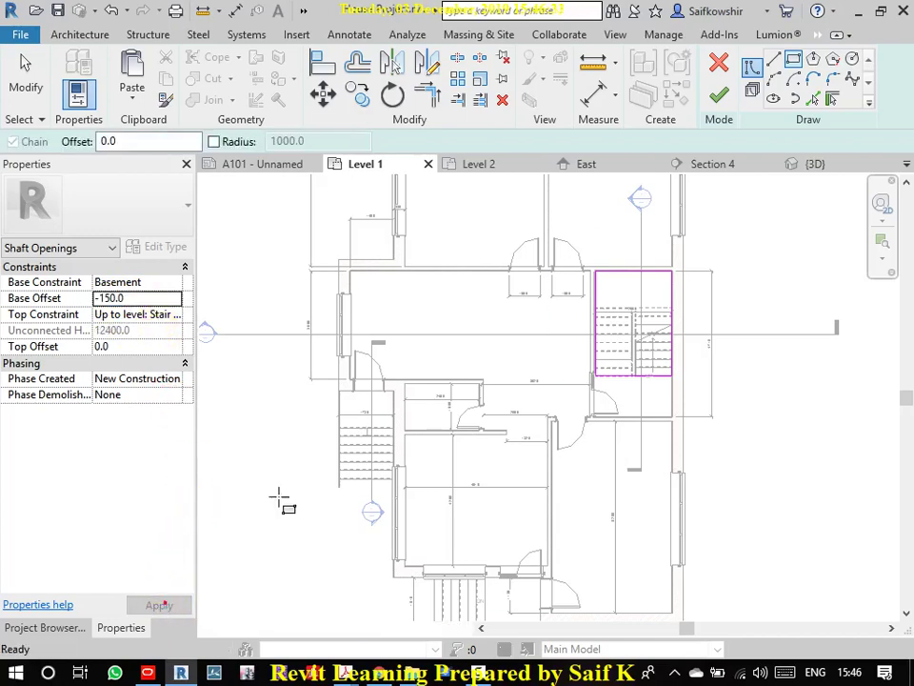
pyautogui.click(719, 95)
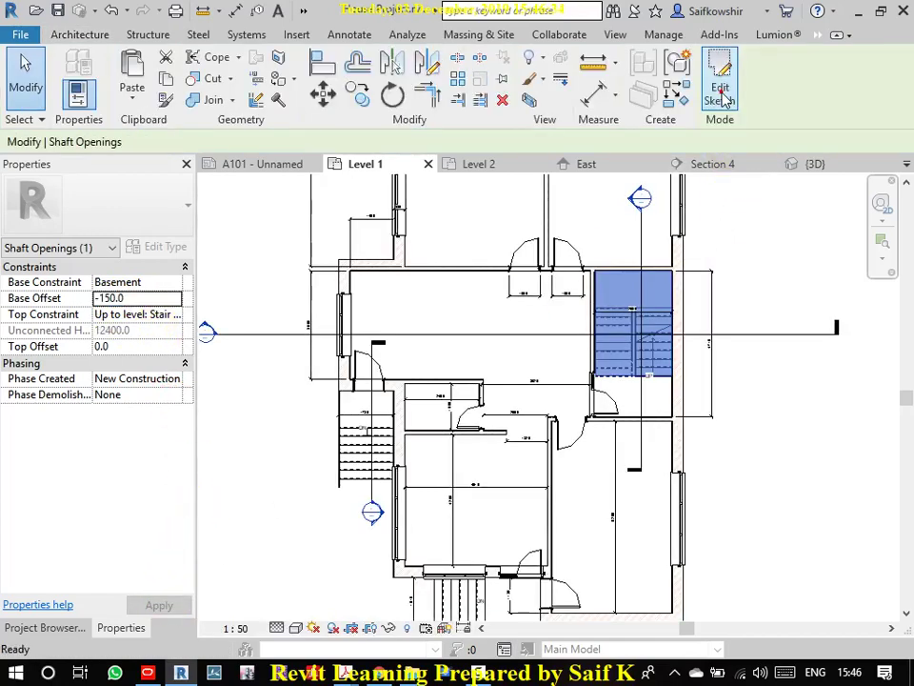
# - Open a 3D view and zoom in on the shaft cut through the roof slab
pyautogui.click(752, 433)
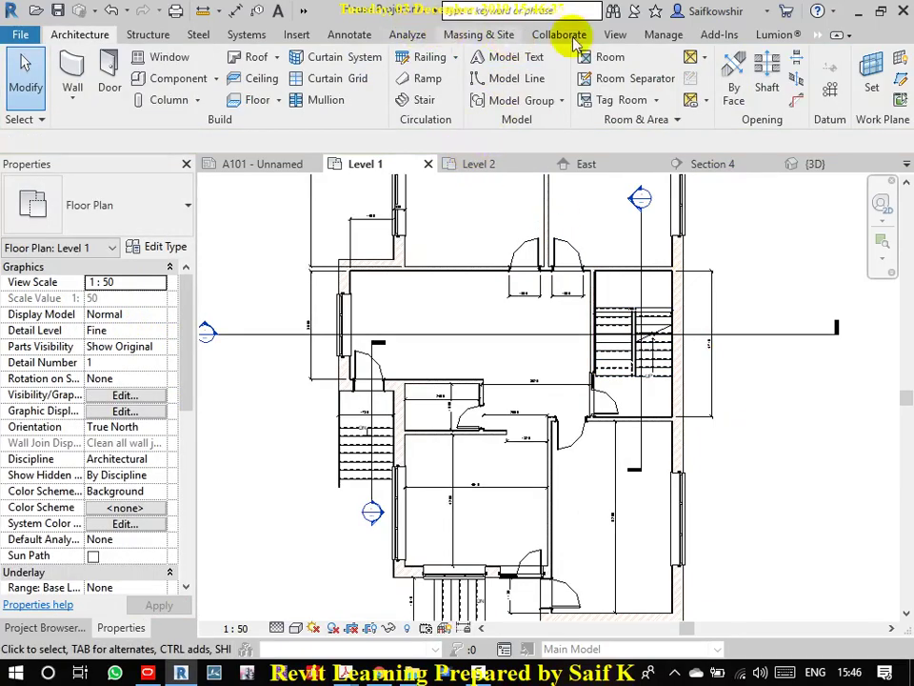
pyautogui.click(617, 36)
pyautogui.click(351, 67)
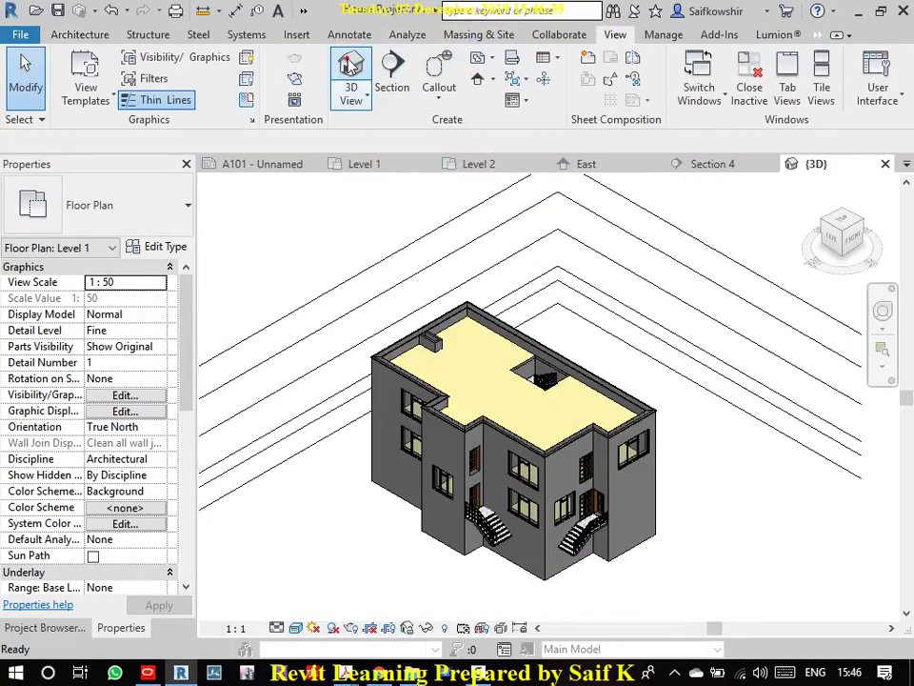
pyautogui.scroll(3, 527, 391)
pyautogui.scroll(3, 523, 363)
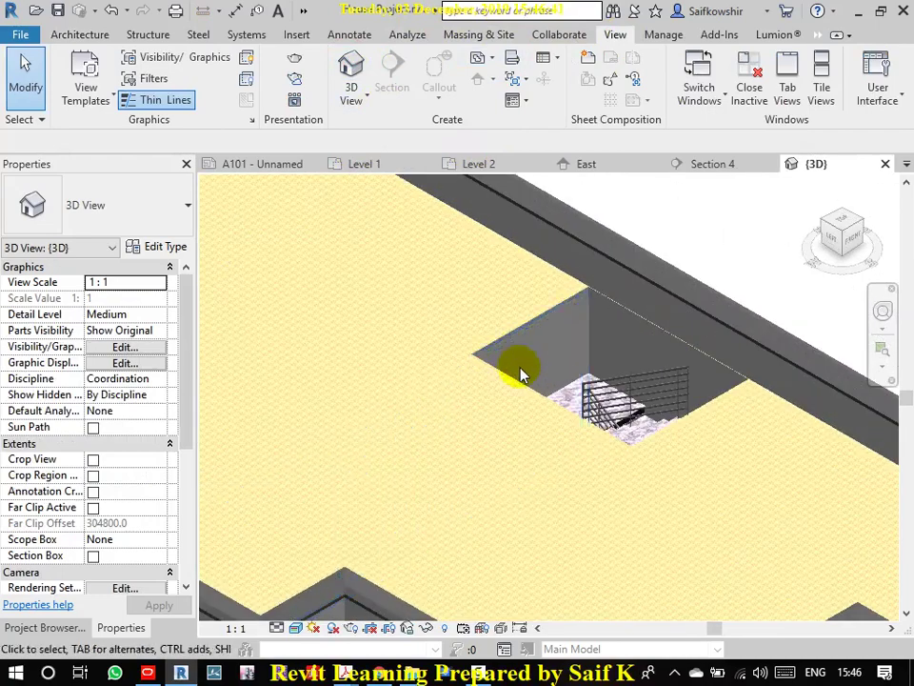
pyautogui.moveTo(608, 495)
pyautogui.mouseDown(button='middle')
pyautogui.moveTo(649, 544)
pyautogui.moveTo(586, 451)
pyautogui.mouseUp(button='middle')
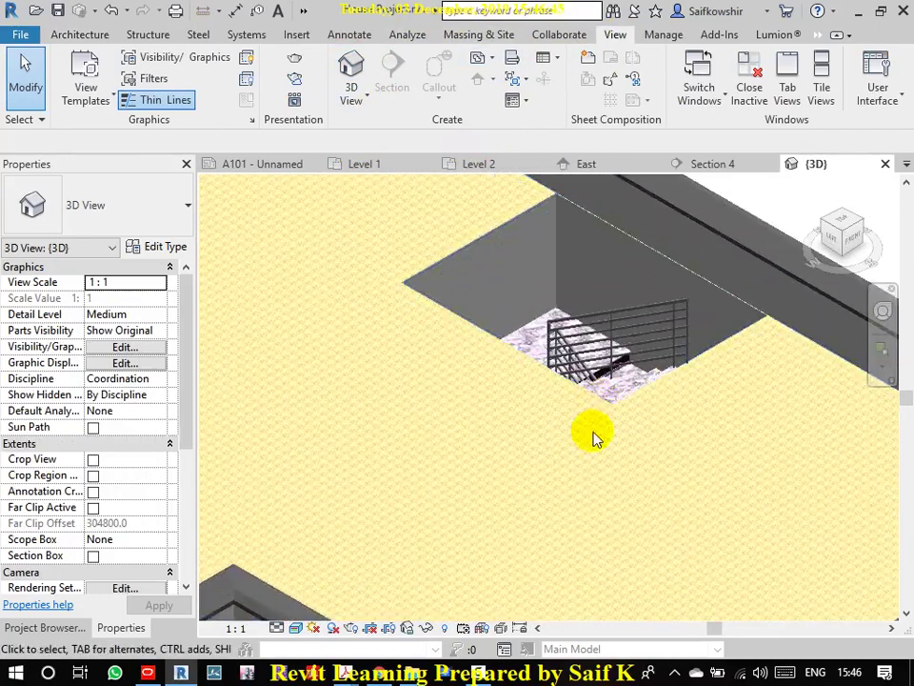
pyautogui.scroll(-2, 591, 448)
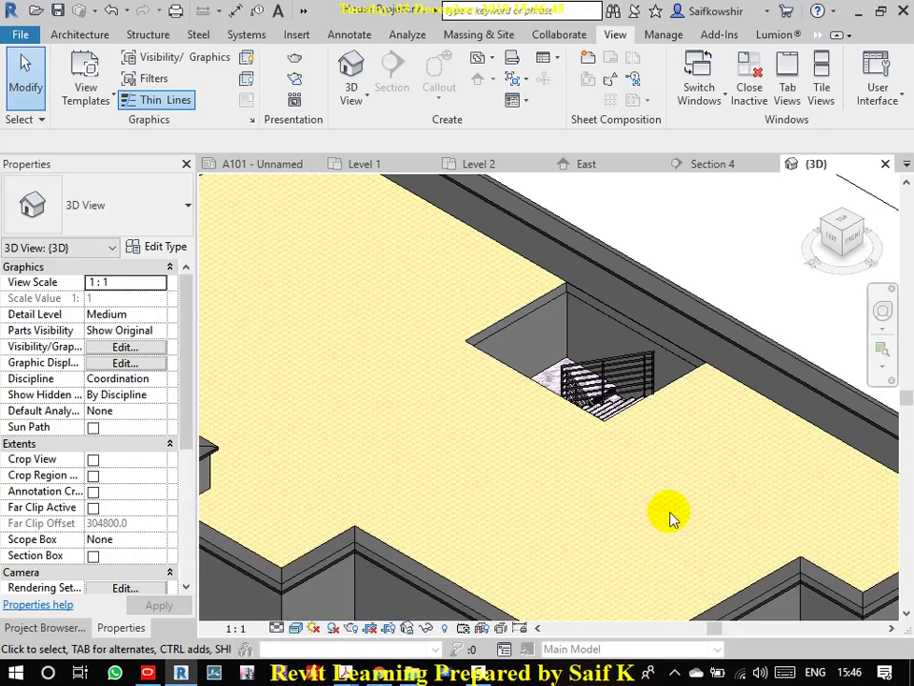
pyautogui.scroll(-5, 631, 429)
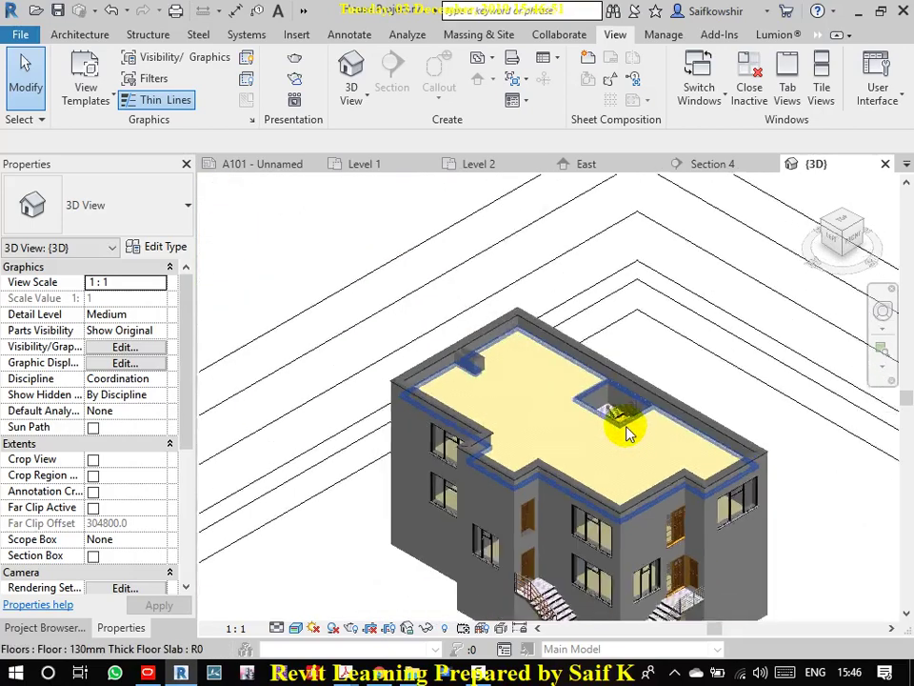
pyautogui.scroll(-2, 623, 468)
pyautogui.moveTo(623, 468); pyautogui.dragTo(630, 436, button='middle')
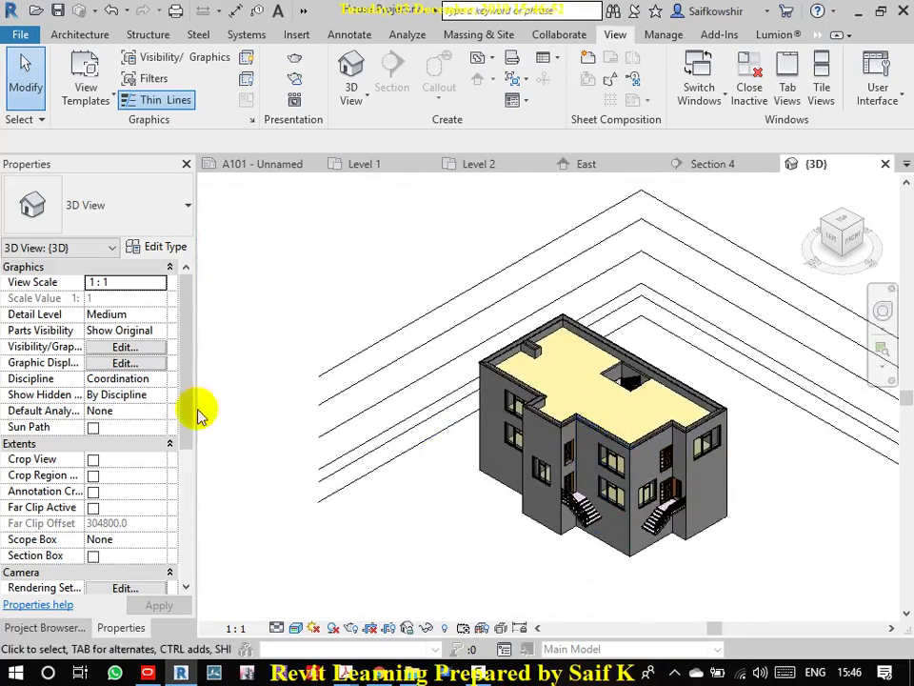
# - Enable the 3D view's section box and drag its top down to cut away the roof
pyautogui.click(93, 556)
pyautogui.click(92, 556)
pyautogui.scroll(-3, 474, 315)
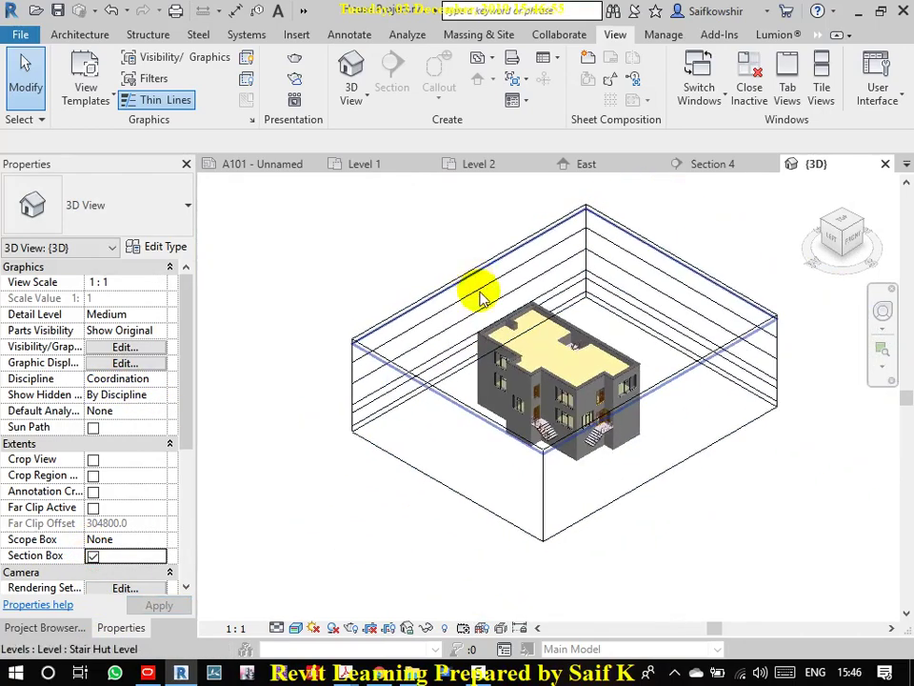
pyautogui.click(491, 431)
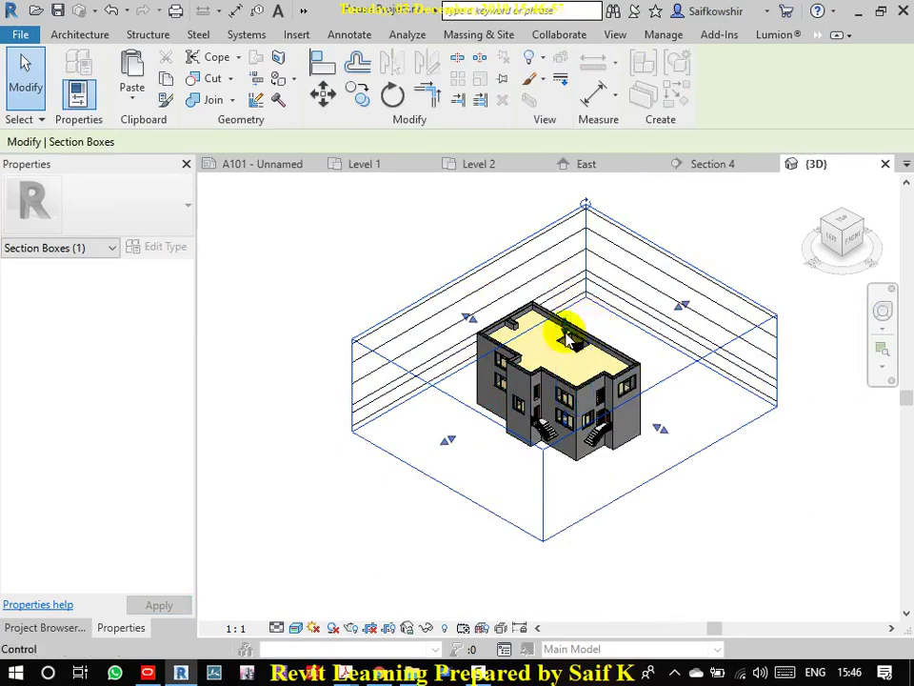
pyautogui.scroll(3, 564, 327)
pyautogui.moveTo(563, 320); pyautogui.dragTo(565, 384)
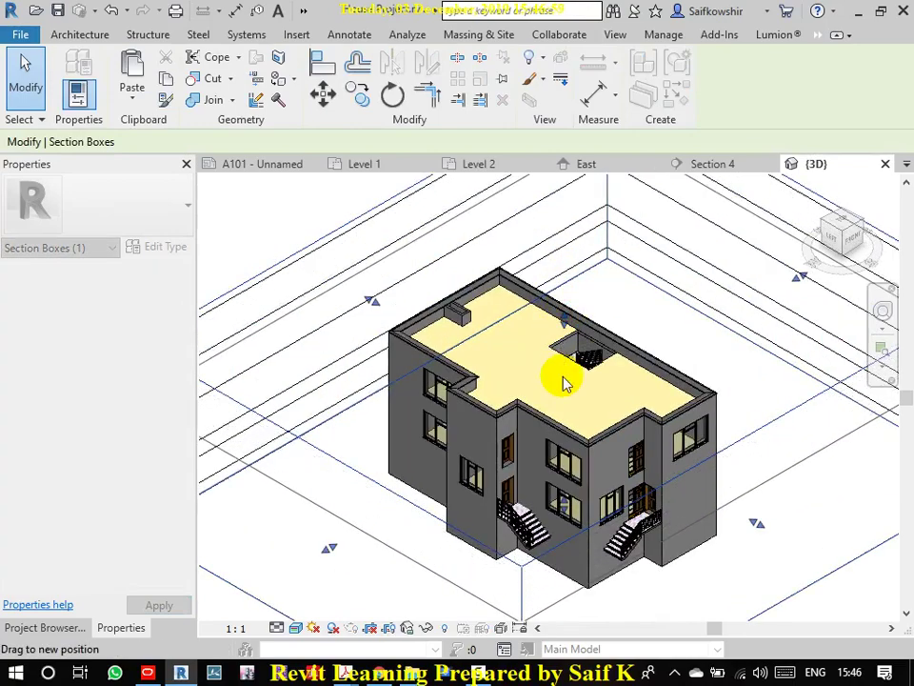
pyautogui.scroll(4, 568, 379)
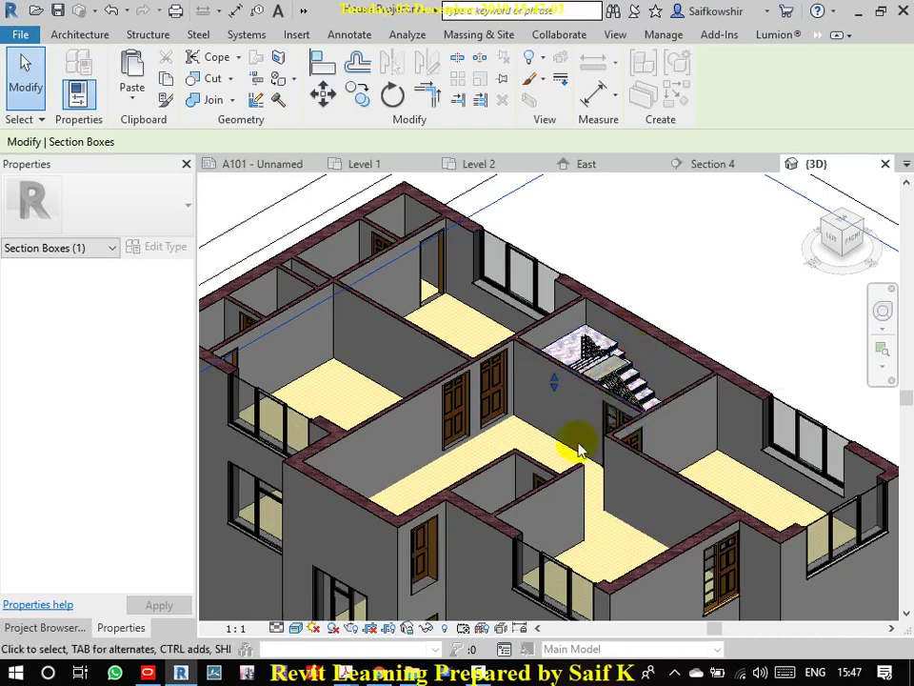
pyautogui.scroll(-2, 577, 438)
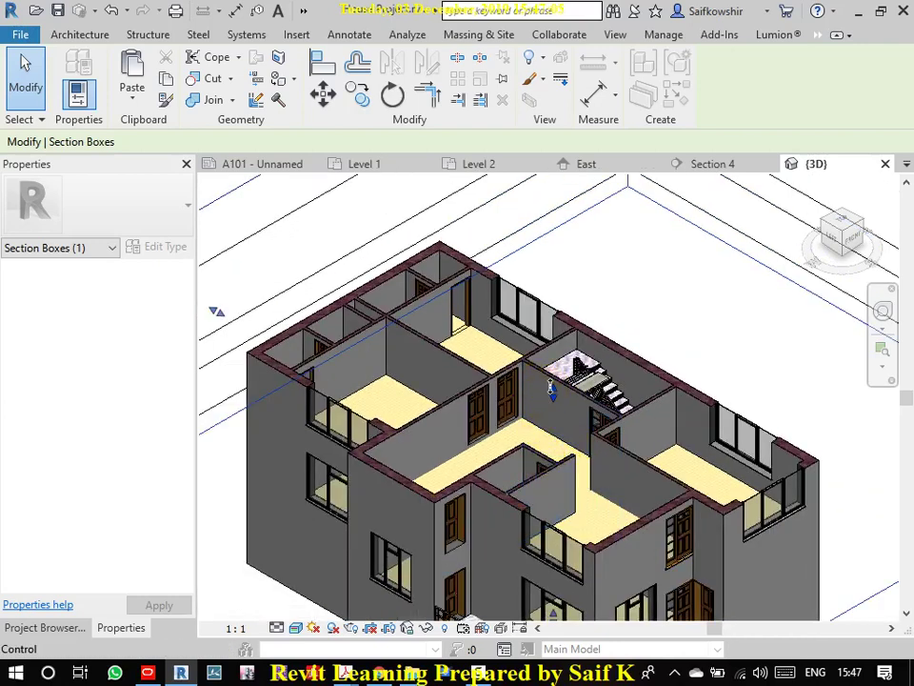
pyautogui.moveTo(553, 383); pyautogui.dragTo(552, 422)
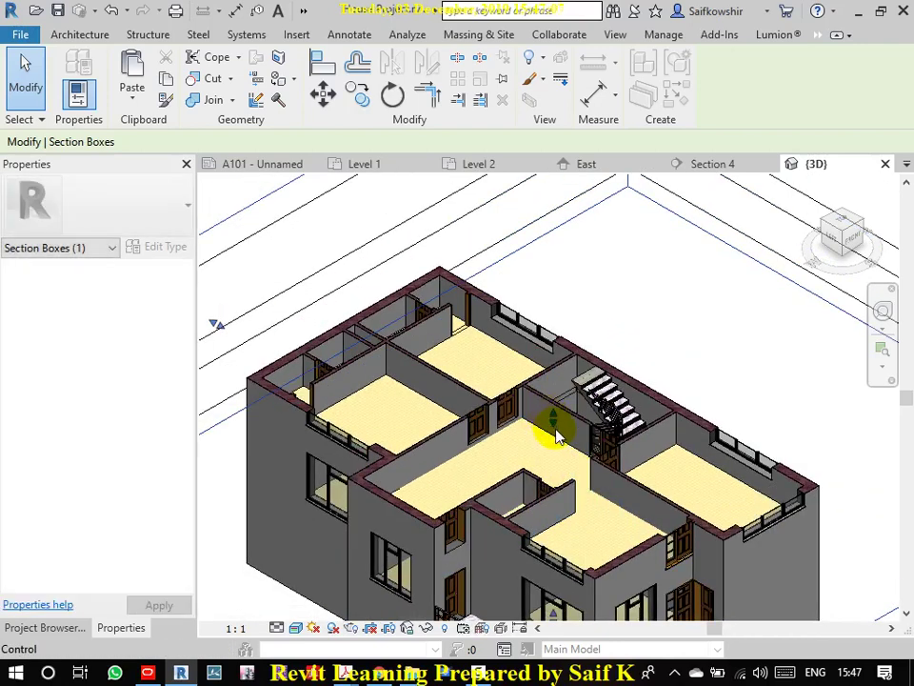
# - Zoom in and select the shaft opening to inspect the stair beneath it
pyautogui.scroll(2, 552, 428)
pyautogui.scroll(1, 572, 409)
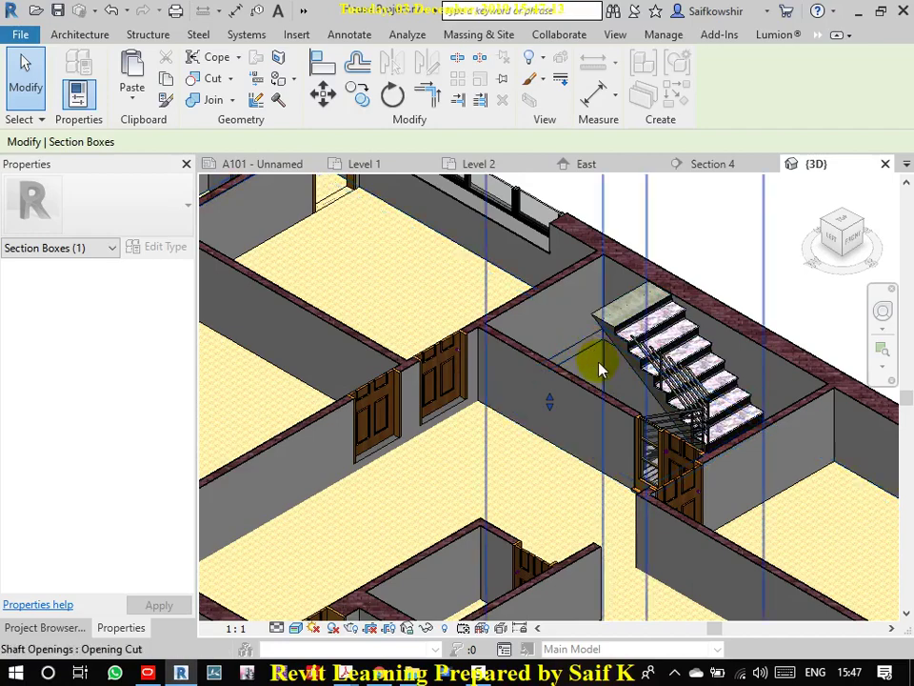
pyautogui.click(601, 374)
pyautogui.scroll(-3, 601, 376)
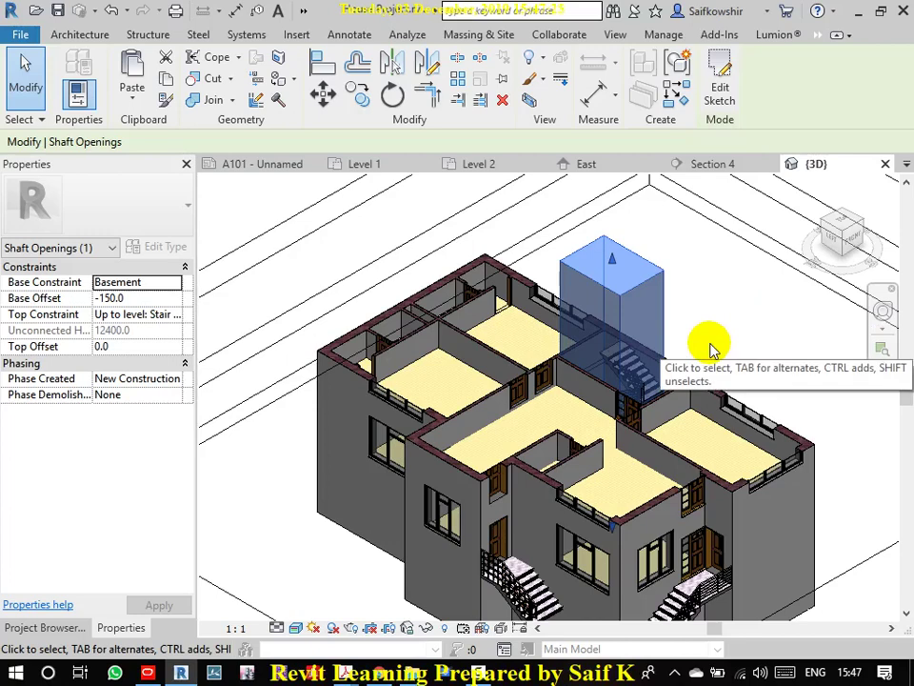
pyautogui.click(710, 257)
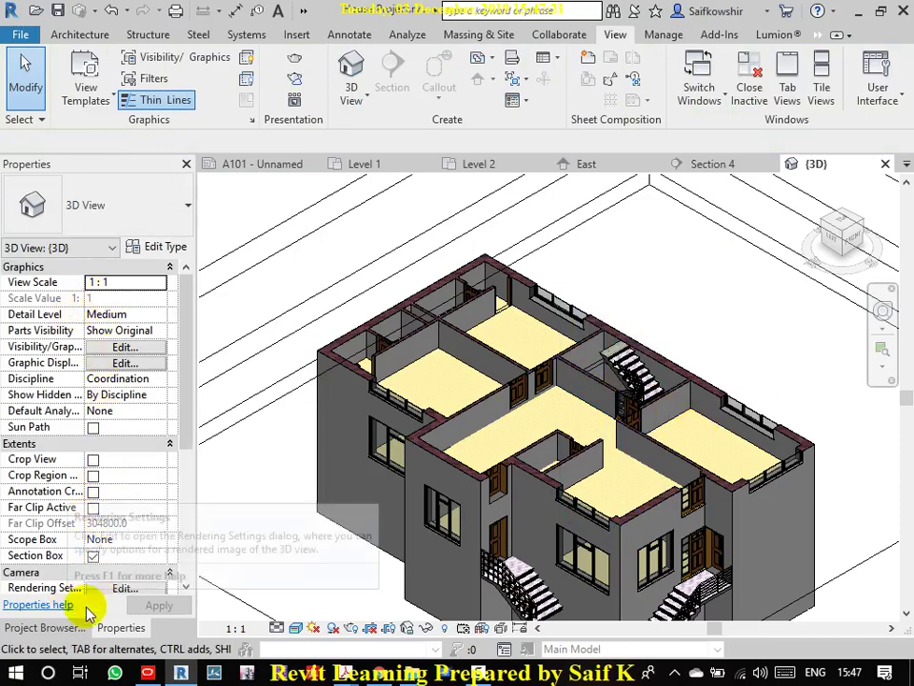
# - Open the Level 2 floor plan and check the shaft opening there
pyautogui.click(57, 628)
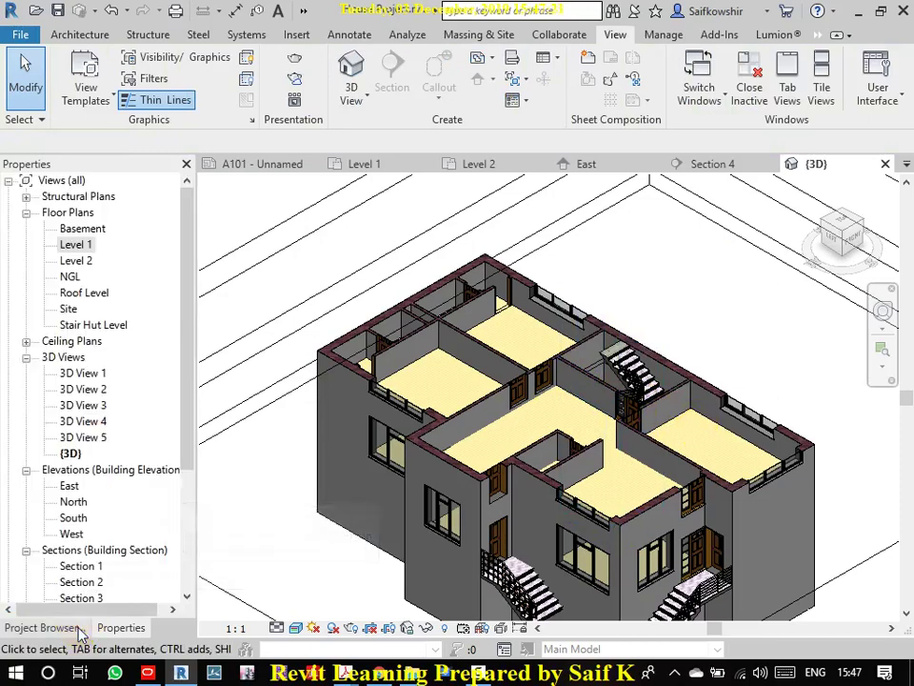
pyautogui.doubleClick(84, 260)
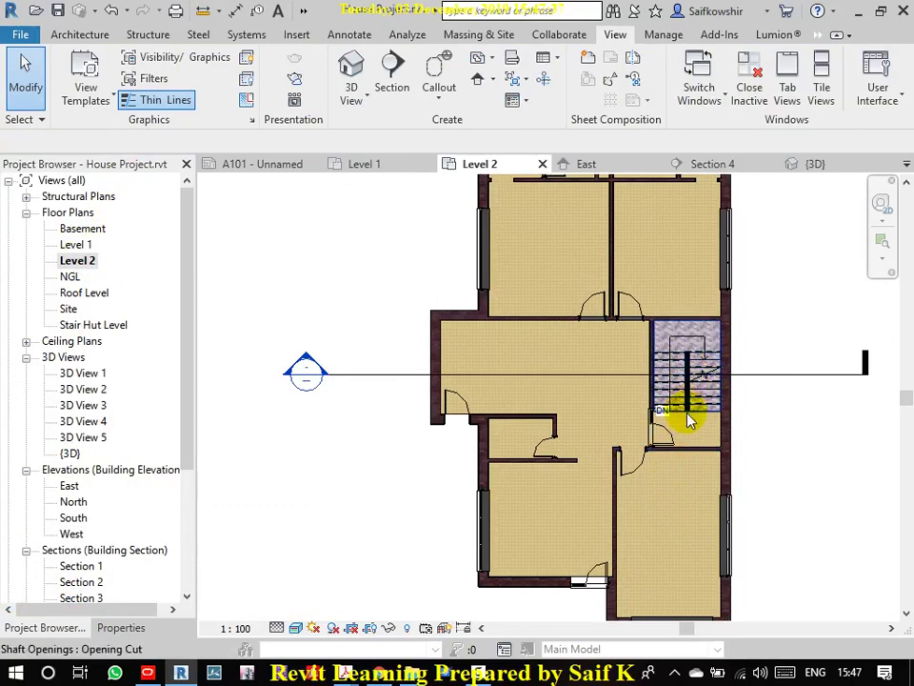
pyautogui.scroll(2, 688, 419)
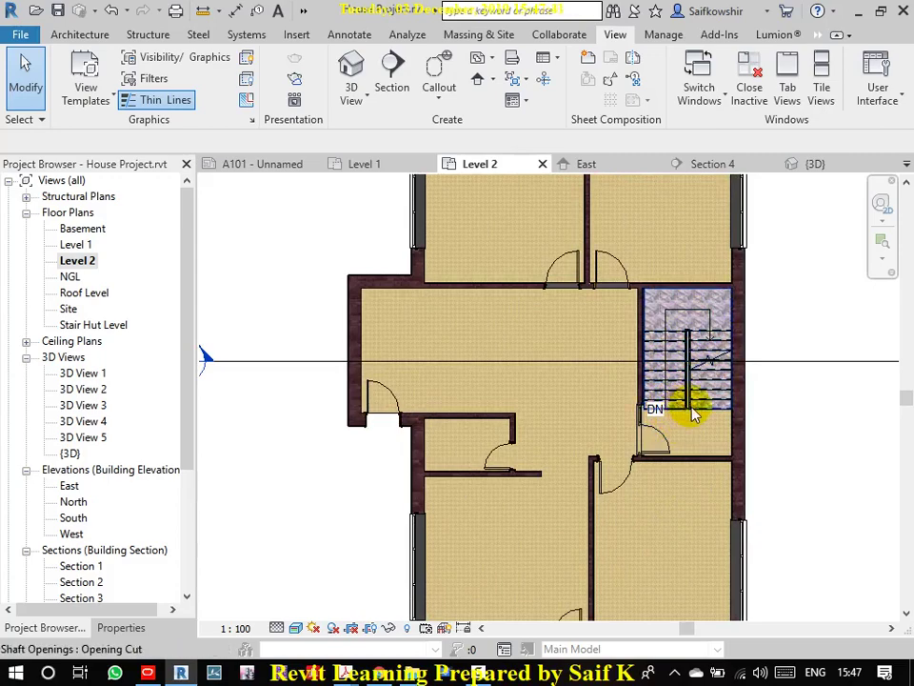
pyautogui.scroll(-2, 681, 547)
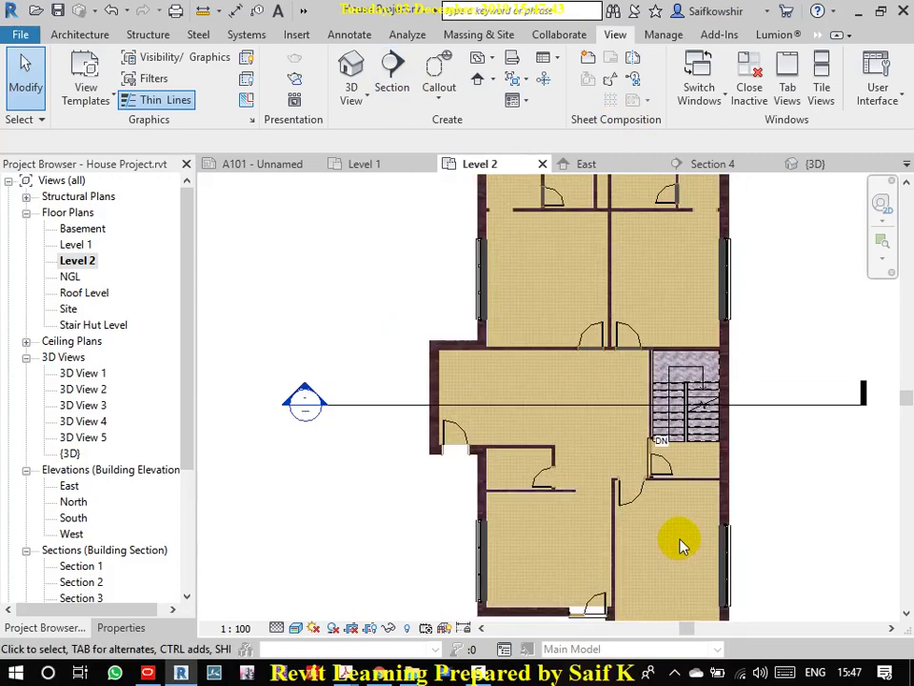
pyautogui.moveTo(680, 541)
pyautogui.mouseDown(button='middle')
pyautogui.moveTo(649, 469)
pyautogui.moveTo(653, 424)
pyautogui.mouseUp(button='middle')
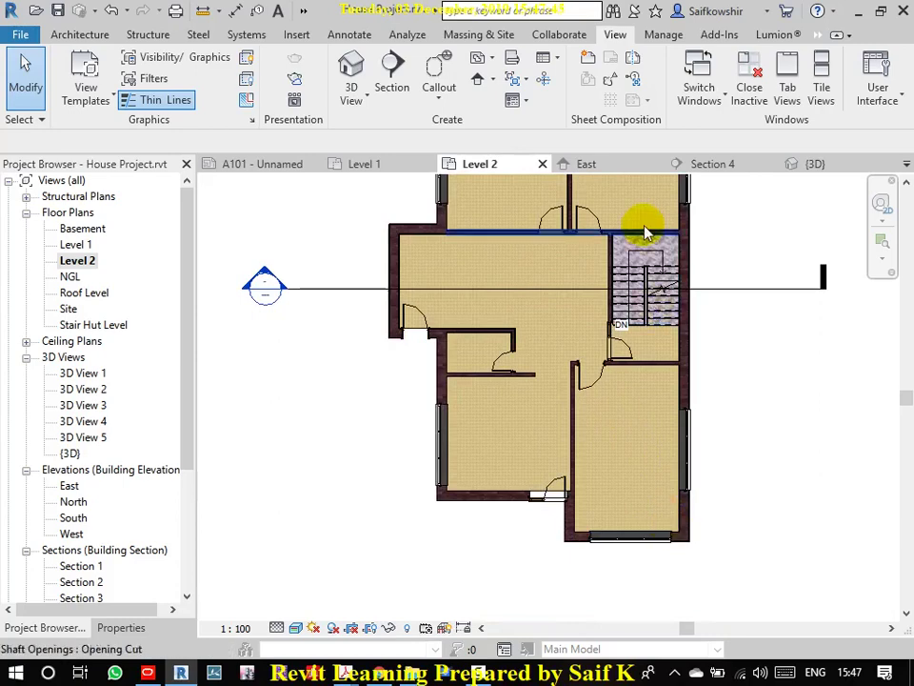
pyautogui.click(677, 247)
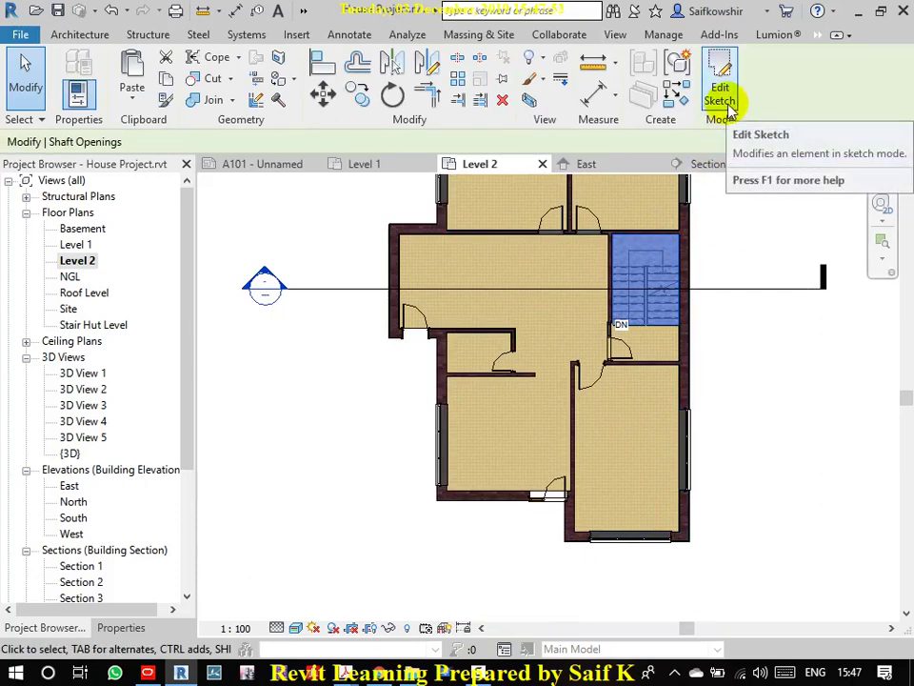
pyautogui.click(776, 238)
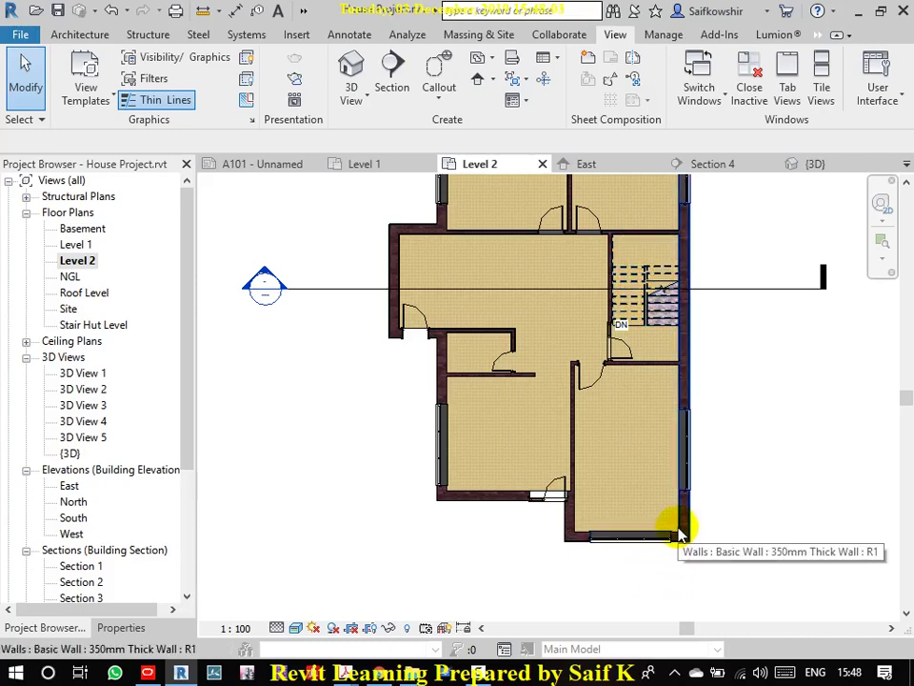
# - Tab-cycle to the Level 2 floor slab and select it
pyautogui.press('Tab')
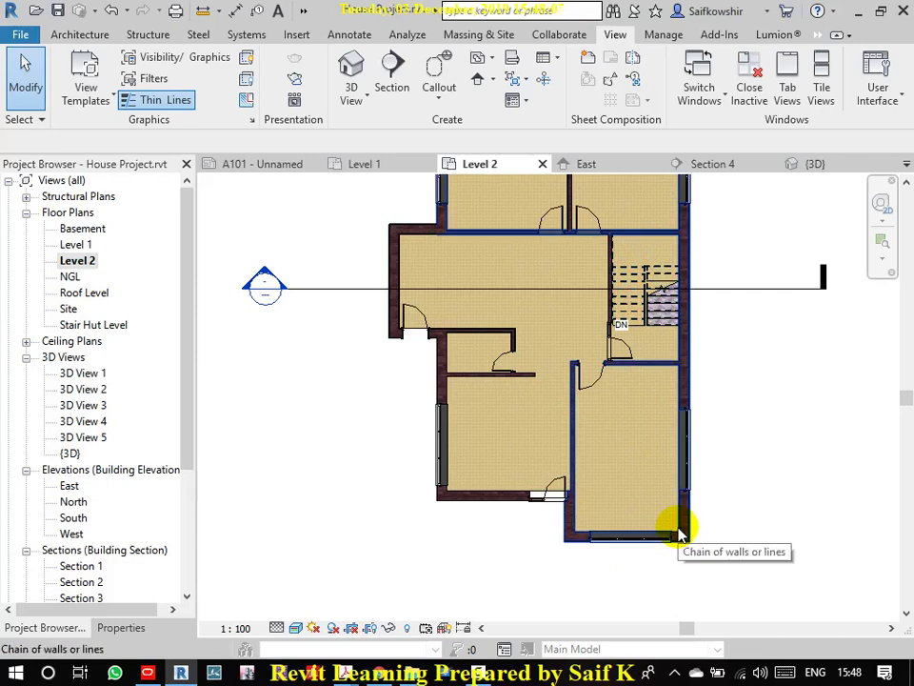
pyautogui.press('Tab')
pyautogui.press('Tab')
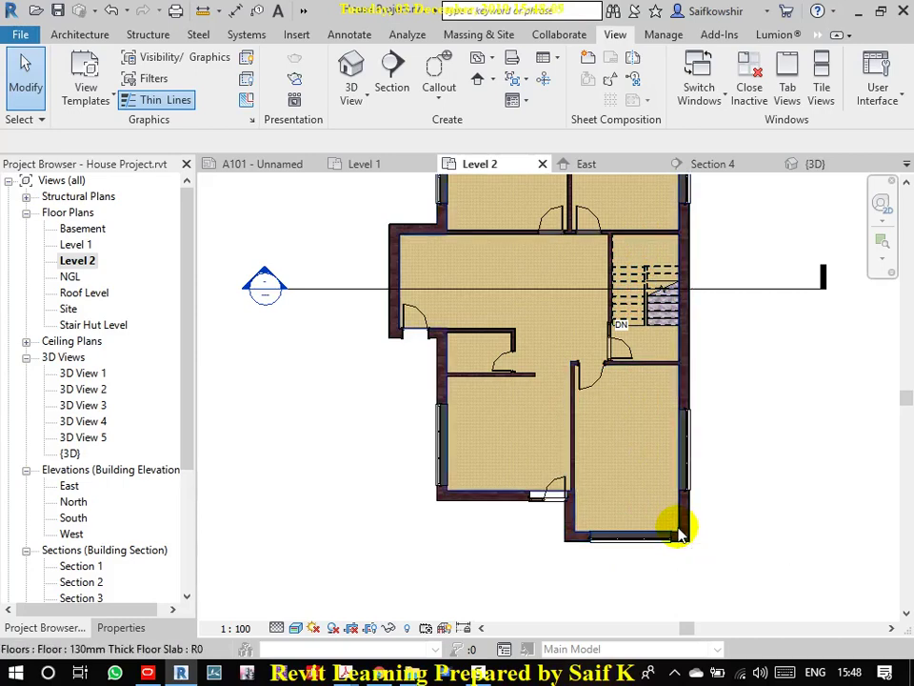
pyautogui.click(679, 532)
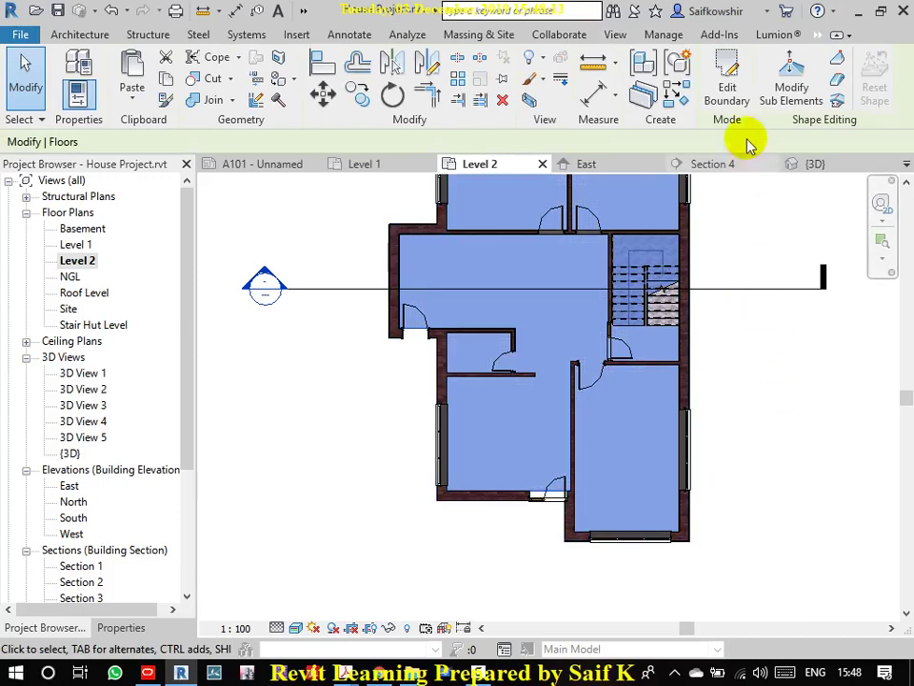
# - Edit the Level 2 floor boundary, drawing a line around the stair opening's top to the right wall
pyautogui.click(727, 88)
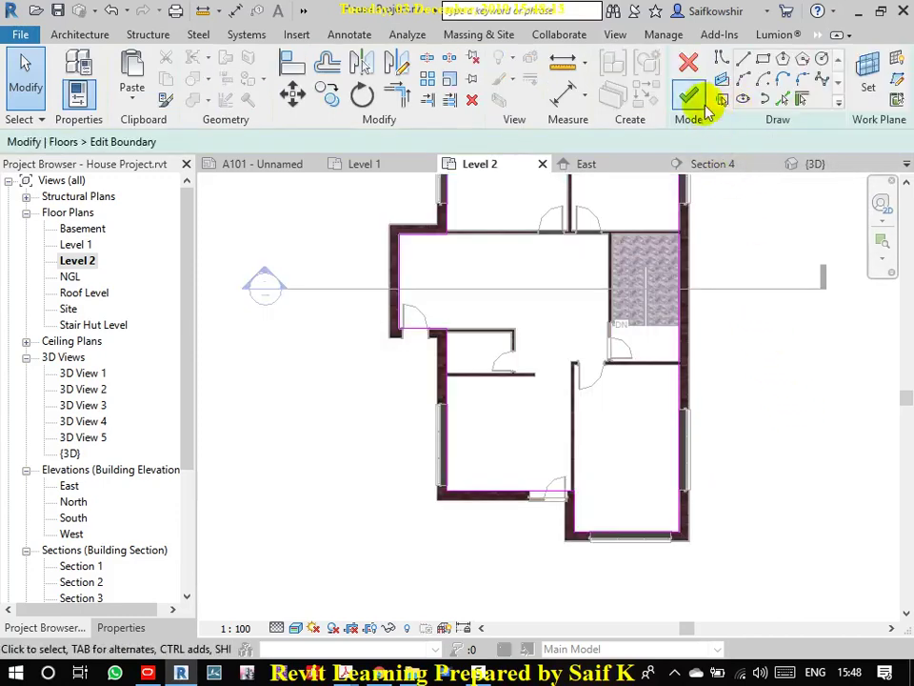
pyautogui.click(744, 62)
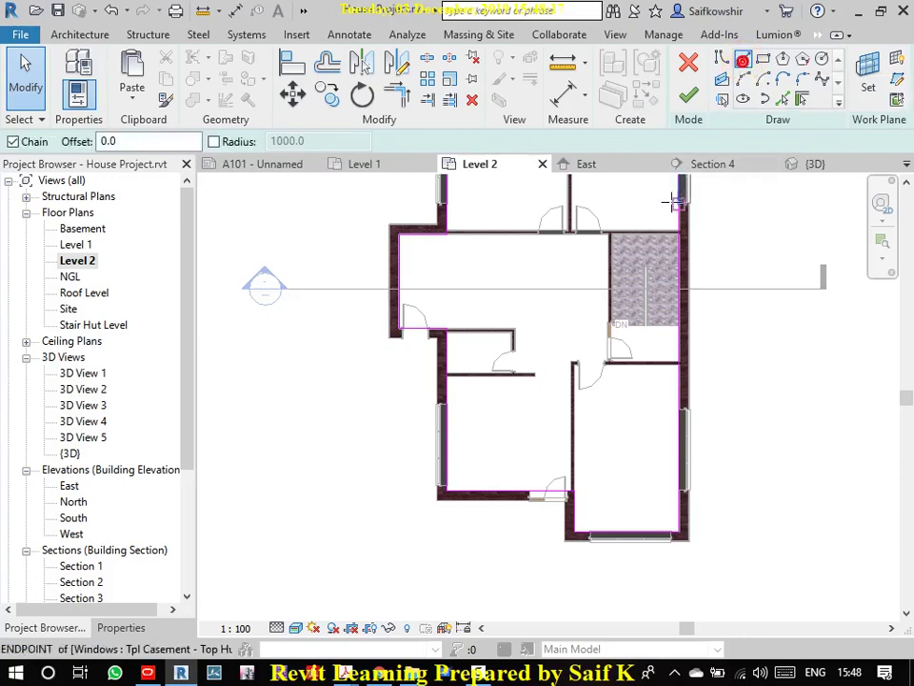
pyautogui.scroll(2, 683, 249)
pyautogui.scroll(3, 676, 214)
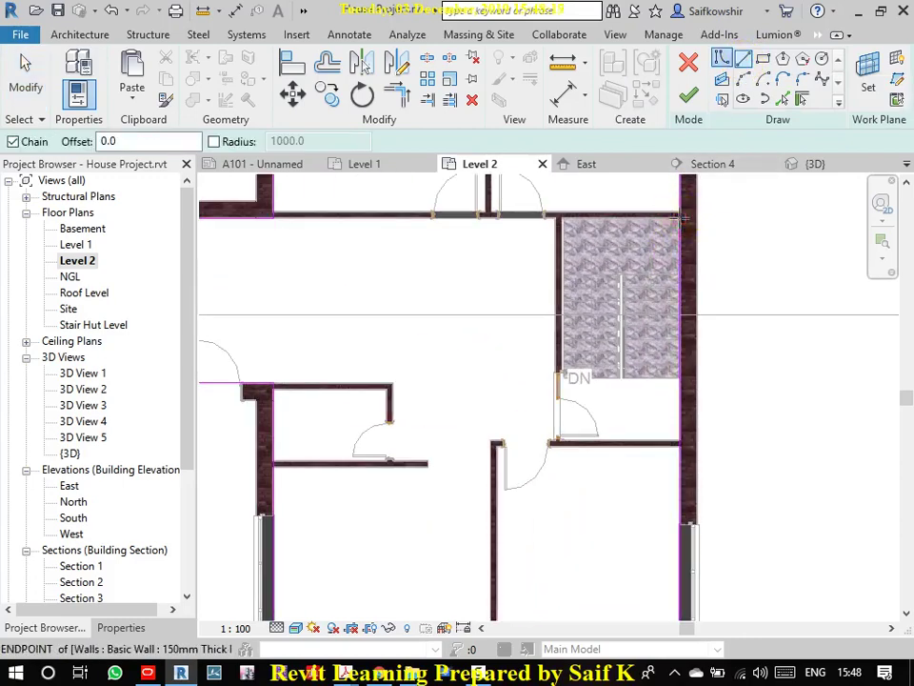
pyautogui.click(679, 217)
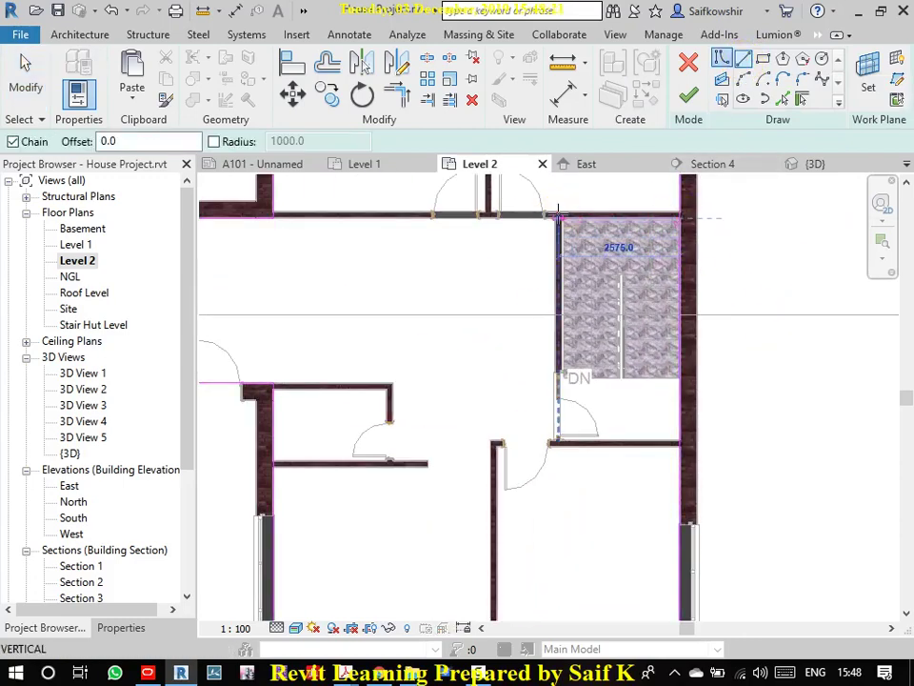
pyautogui.click(559, 218)
pyautogui.scroll(2, 559, 386)
pyautogui.scroll(2, 562, 390)
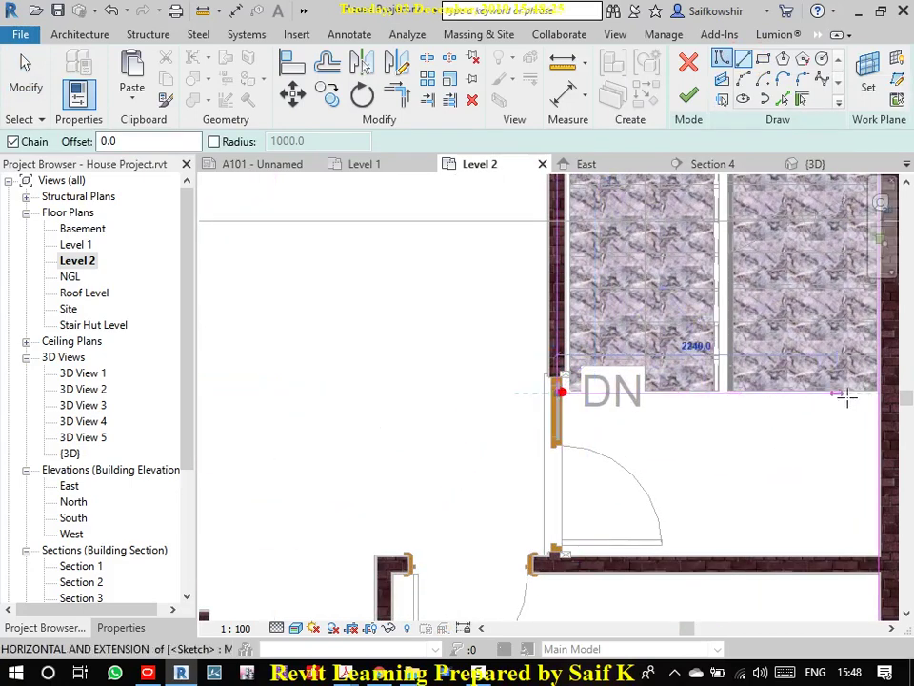
pyautogui.click(878, 392)
pyautogui.rightClick(878, 393)
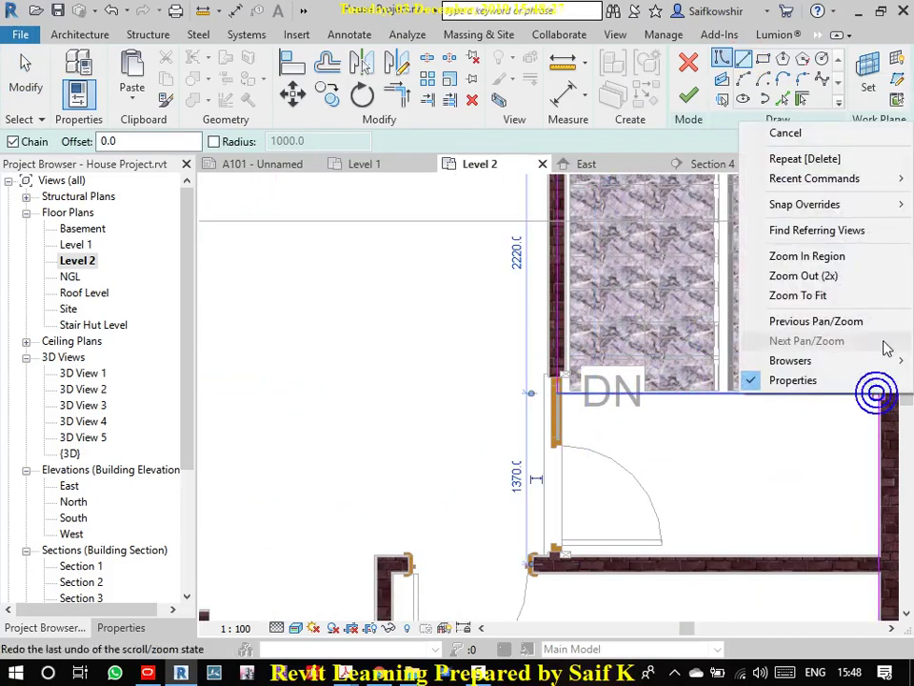
pyautogui.click(793, 132)
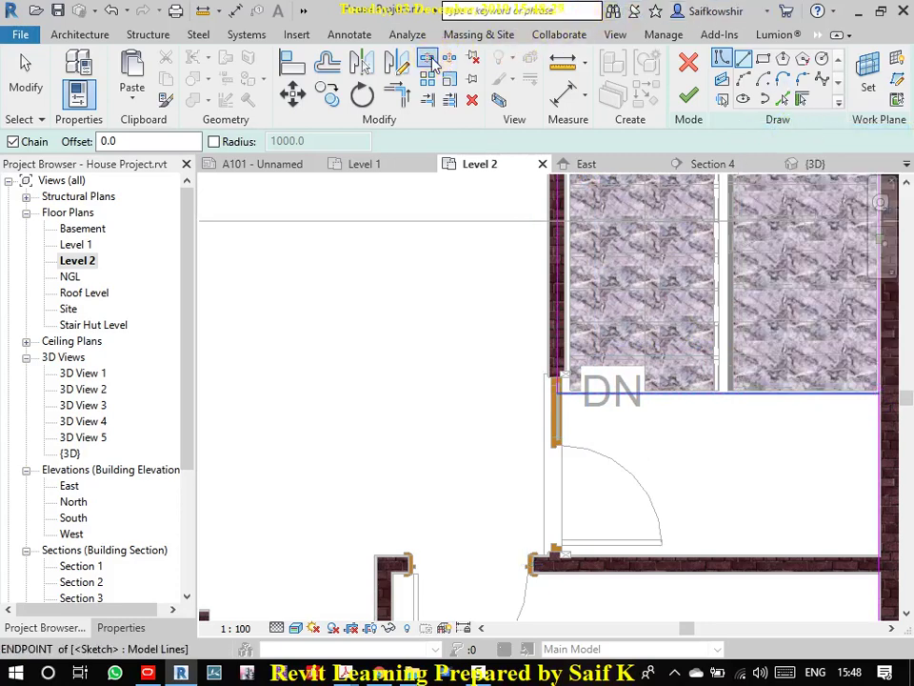
# - Split the boundary and trim the opening's lower and right lines into a corner
pyautogui.click(432, 64)
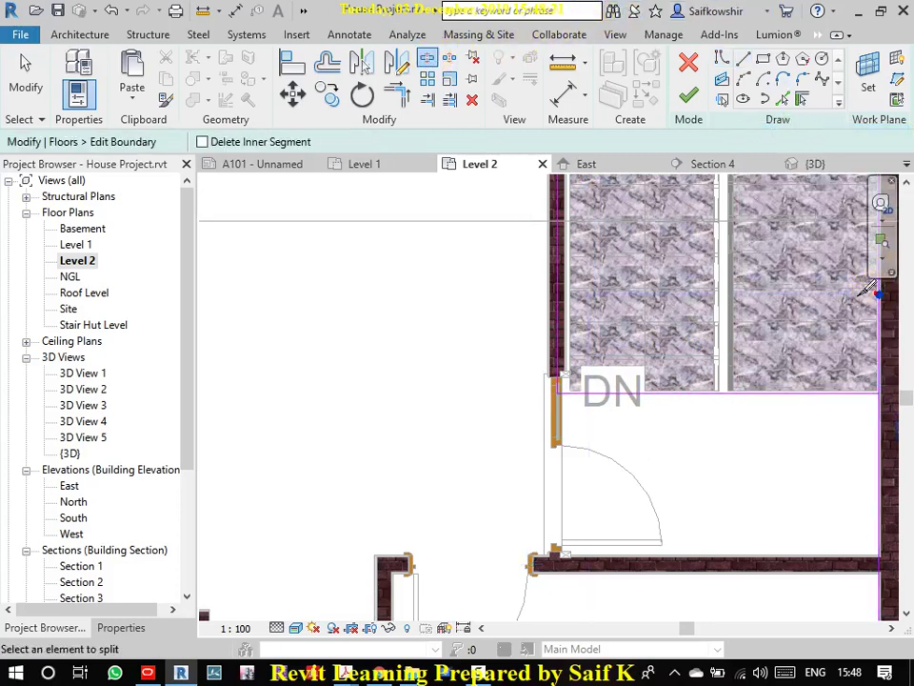
pyautogui.moveTo(869, 291); pyautogui.dragTo(639, 320, button='middle')
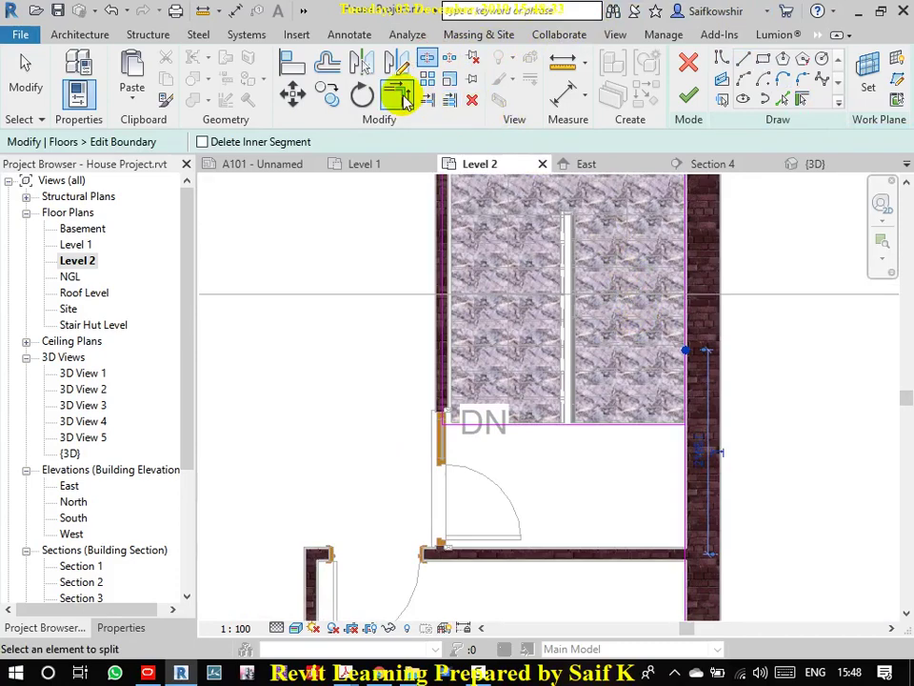
pyautogui.click(405, 98)
pyautogui.click(666, 426)
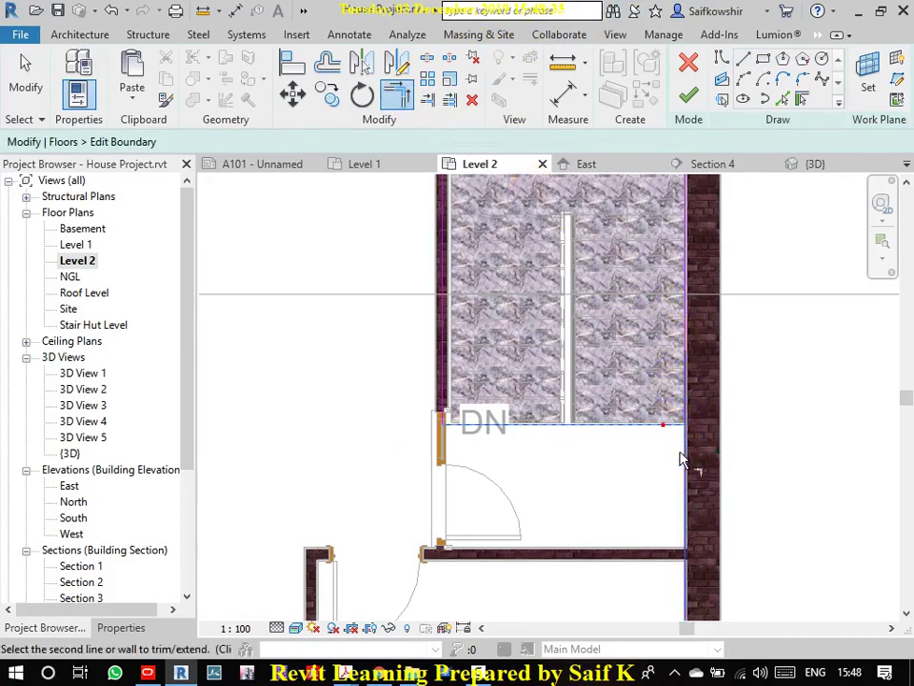
pyautogui.click(684, 461)
pyautogui.scroll(-2, 714, 373)
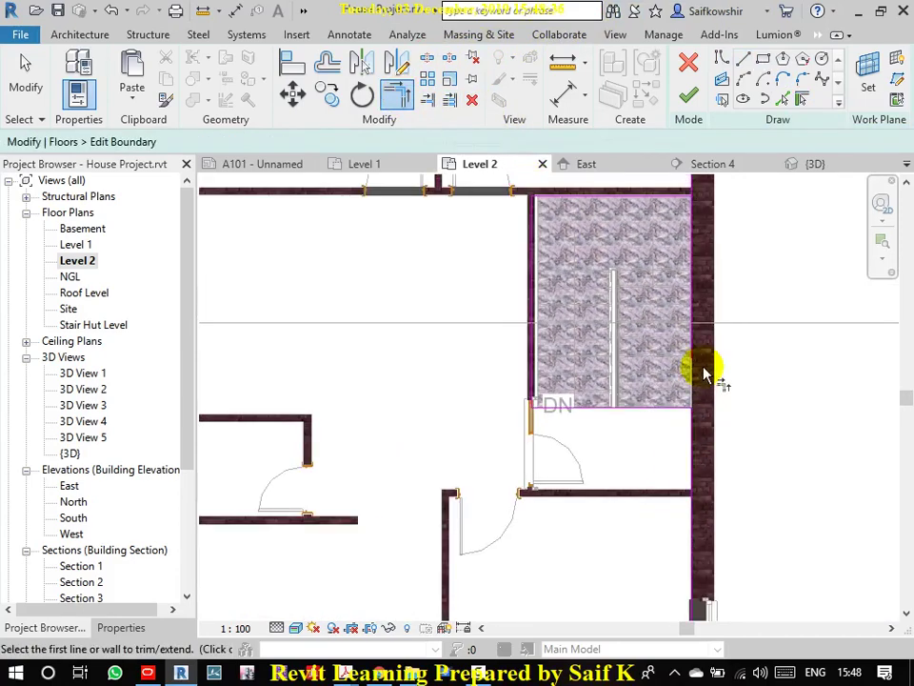
pyautogui.click(653, 195)
pyautogui.scroll(-1, 693, 196)
pyautogui.moveTo(669, 230); pyautogui.dragTo(643, 282, button='middle')
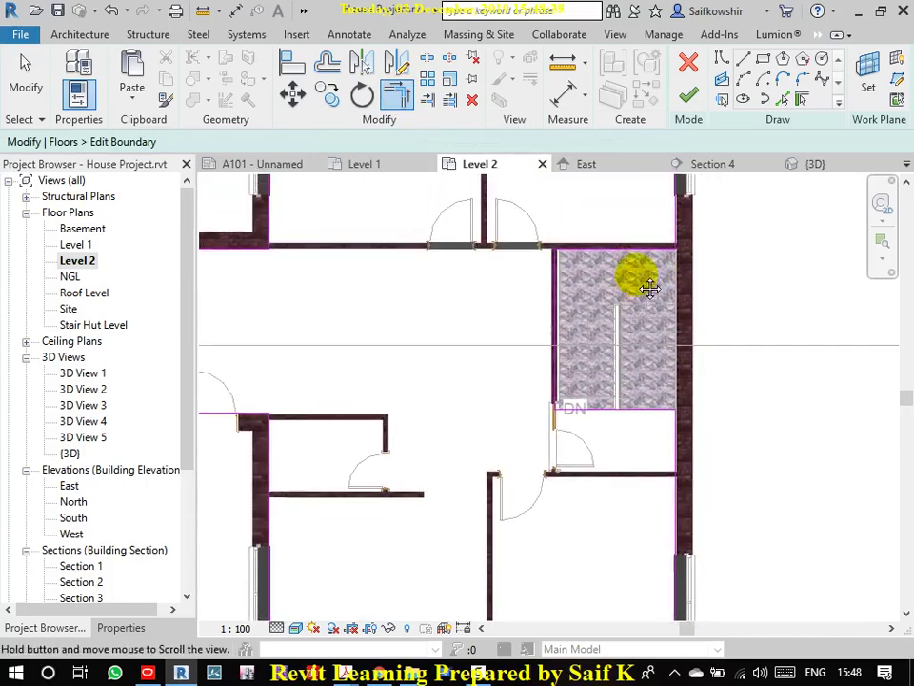
# - Move the opening's left boundary line onto the stair edge and check the lower line
pyautogui.click(21, 76)
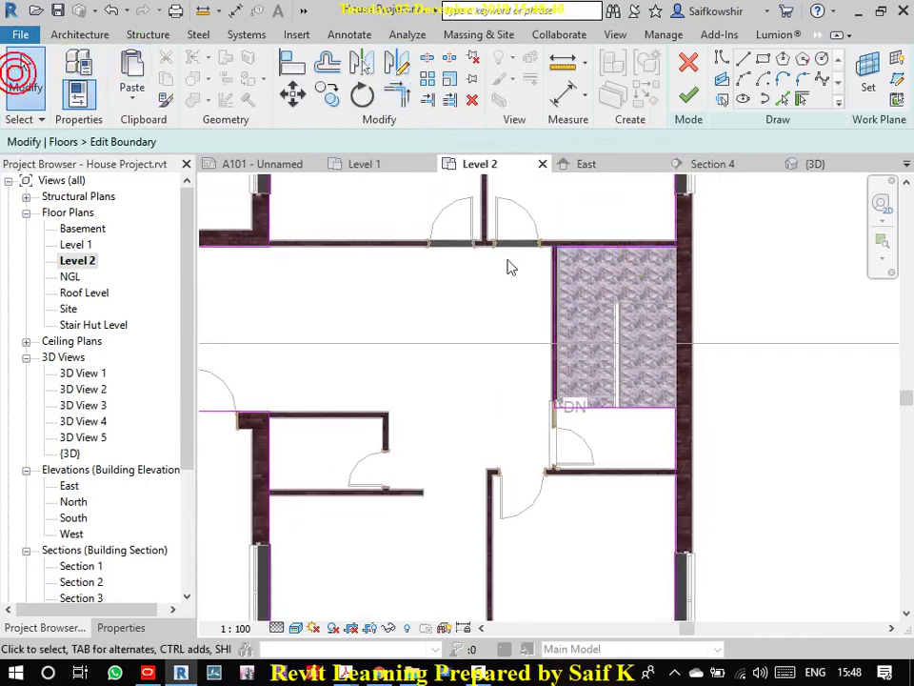
pyautogui.click(591, 244)
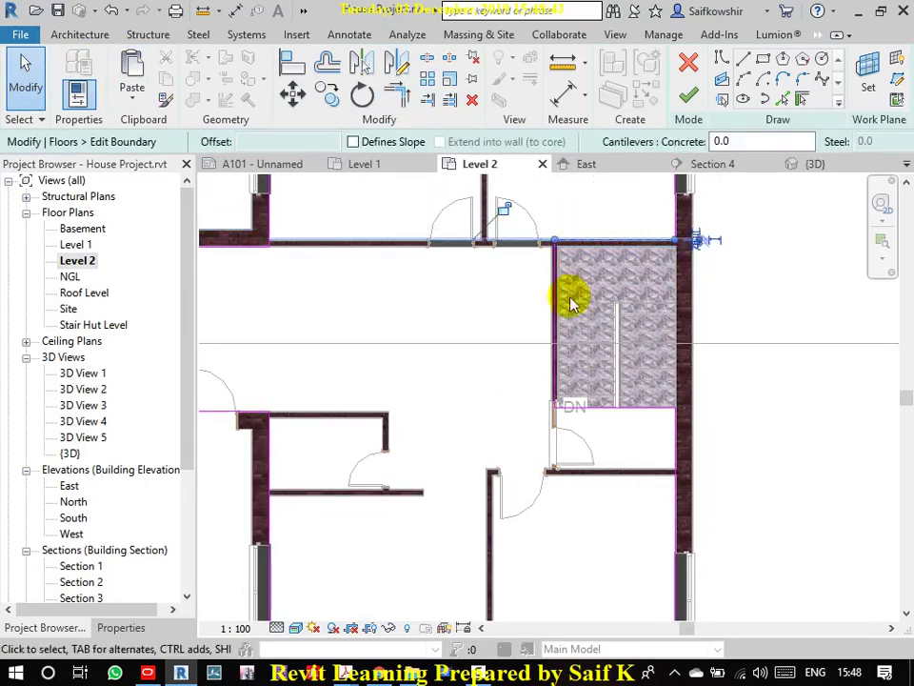
pyautogui.click(553, 335)
pyautogui.moveTo(551, 334); pyautogui.dragTo(553, 335)
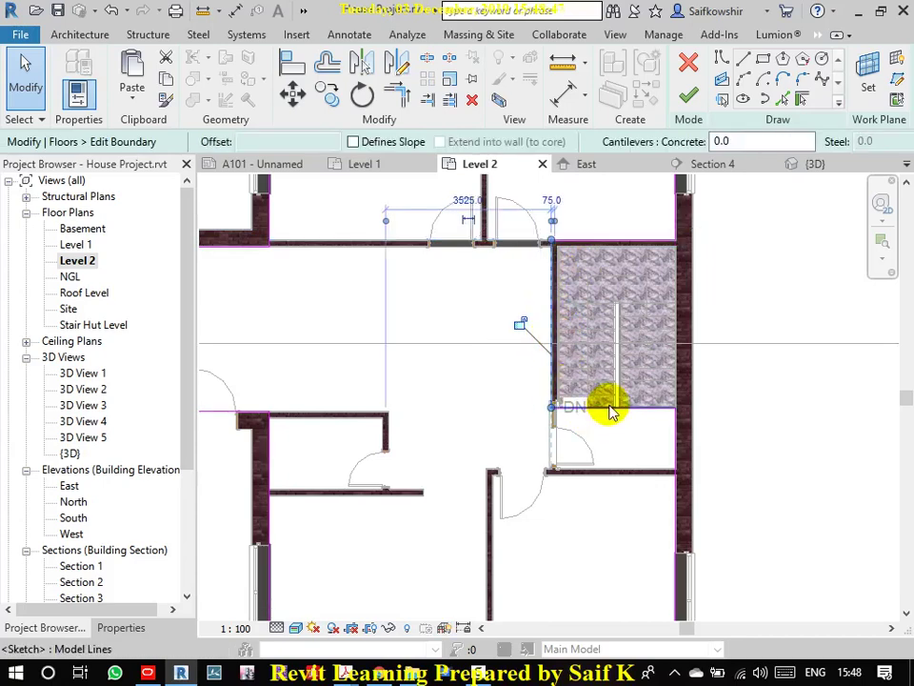
pyautogui.scroll(3, 636, 422)
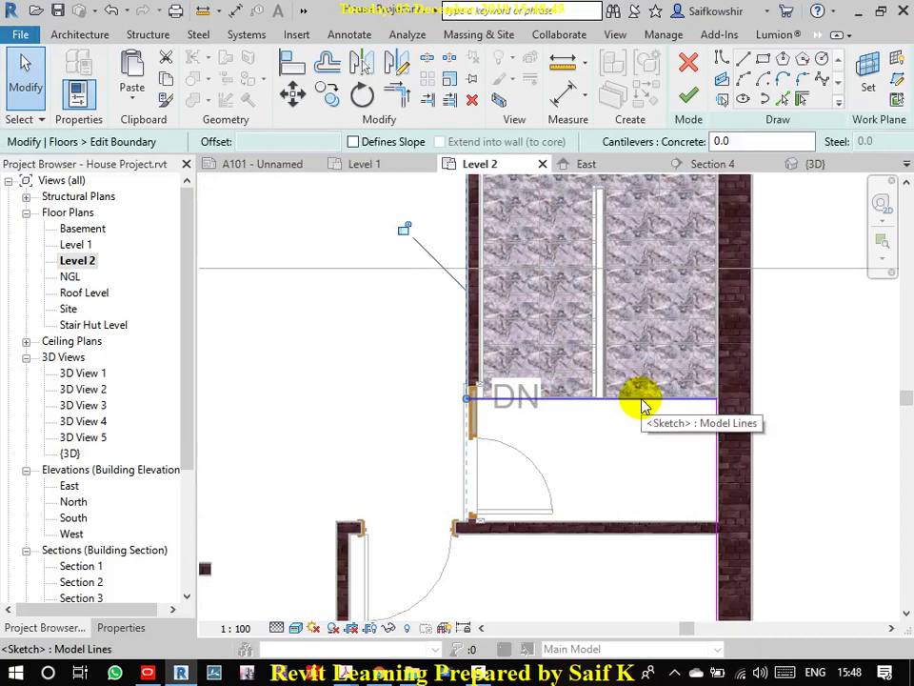
pyautogui.click(643, 406)
pyautogui.click(639, 461)
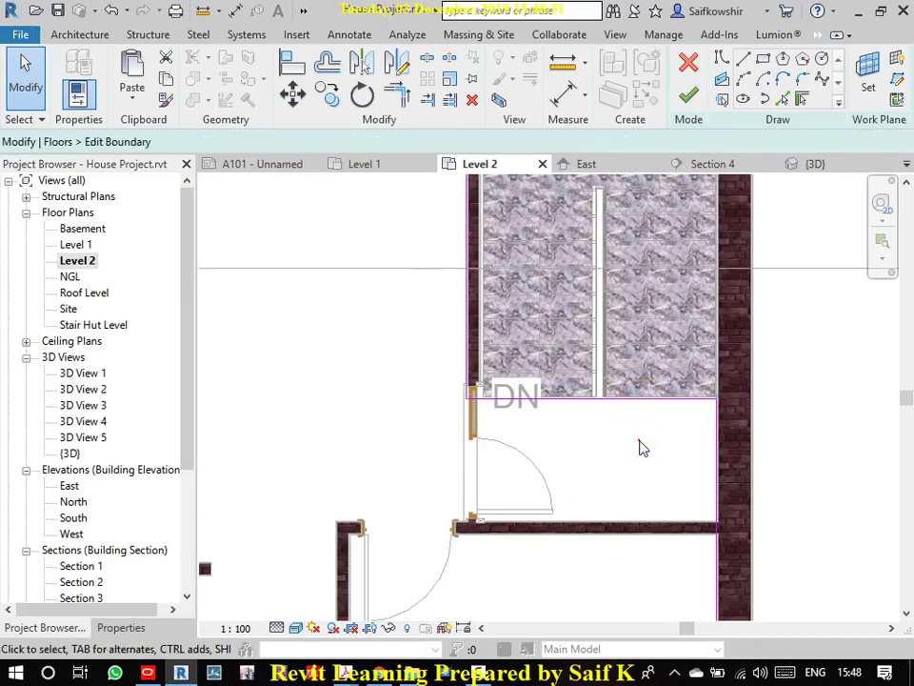
pyautogui.scroll(-1, 666, 434)
pyautogui.scroll(-1, 666, 434)
# - Finish the Level 2 floor edit, decline attaching walls, and zoom out to the whole plan
pyautogui.click(689, 94)
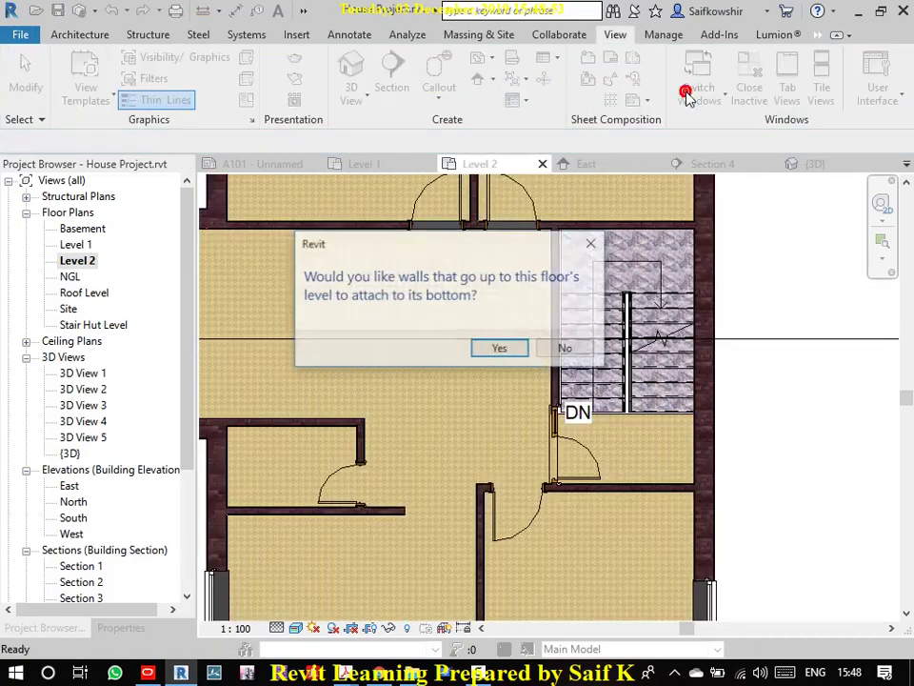
pyautogui.click(572, 351)
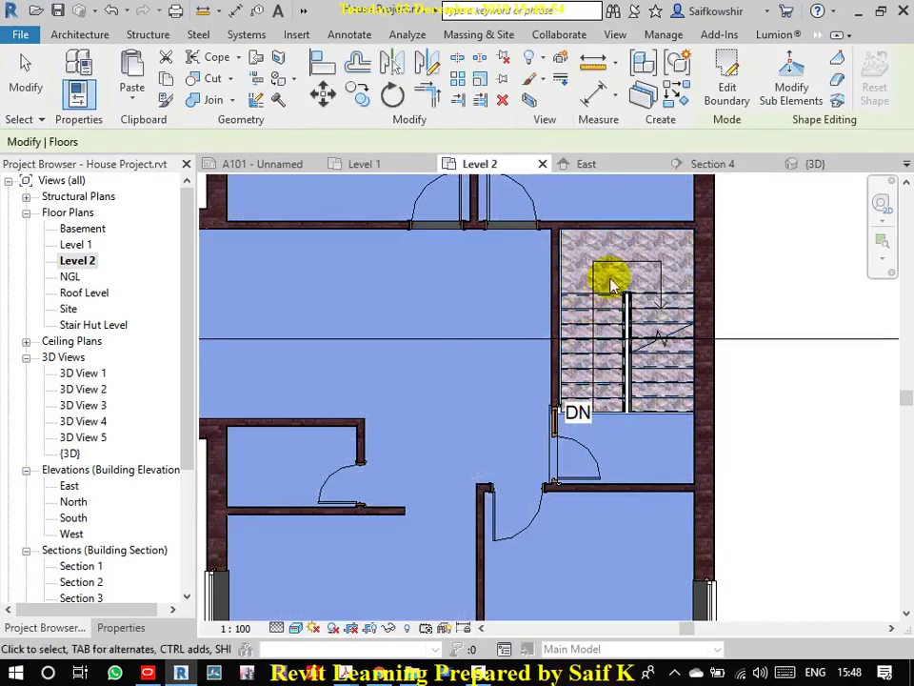
pyautogui.click(819, 444)
pyautogui.scroll(-1, 671, 421)
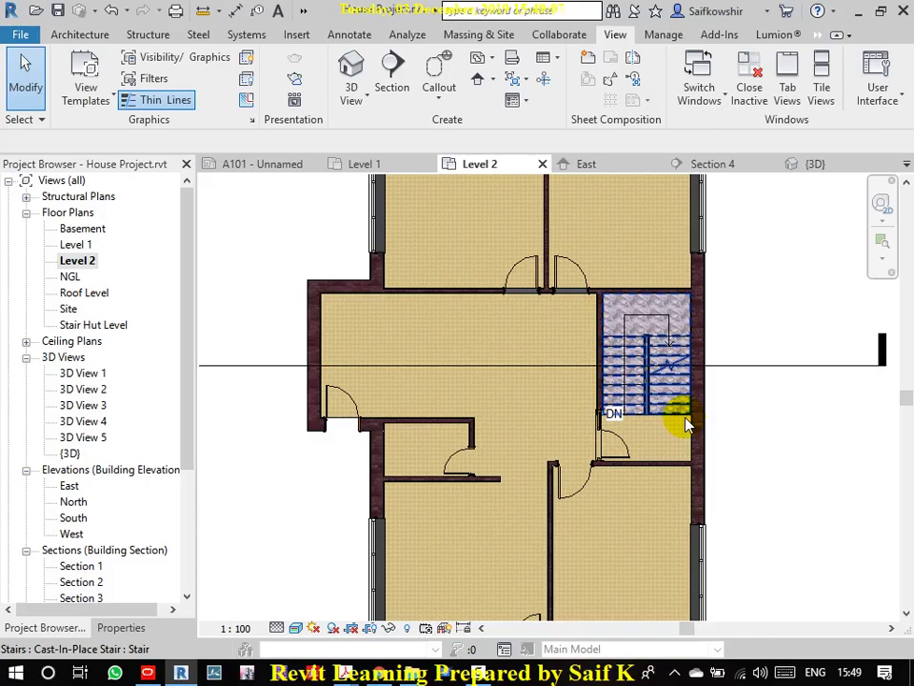
pyautogui.scroll(-1, 759, 408)
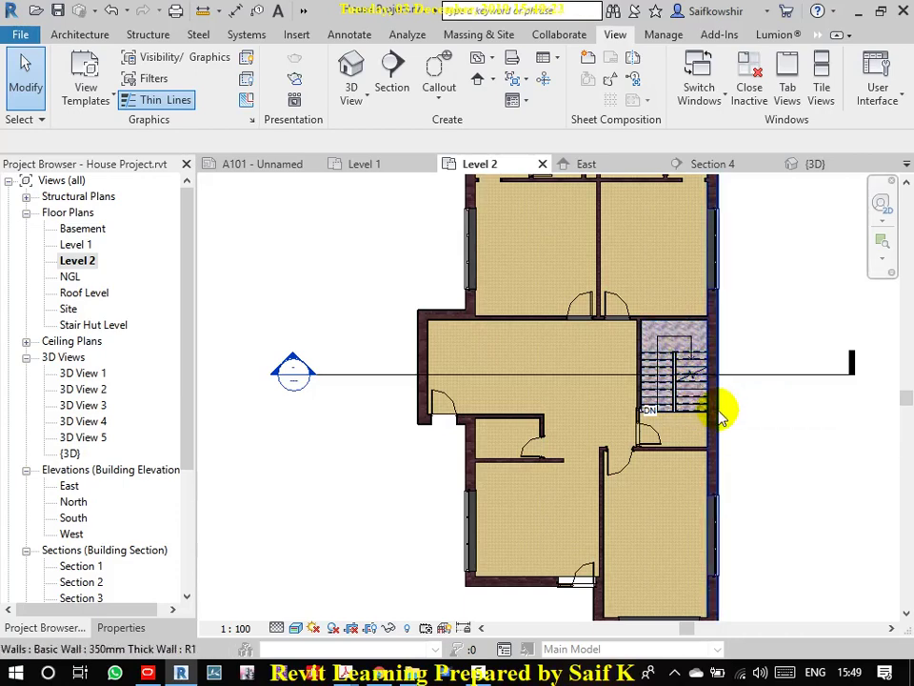
pyautogui.scroll(-2, 757, 409)
pyautogui.moveTo(759, 418); pyautogui.dragTo(669, 433, button='middle')
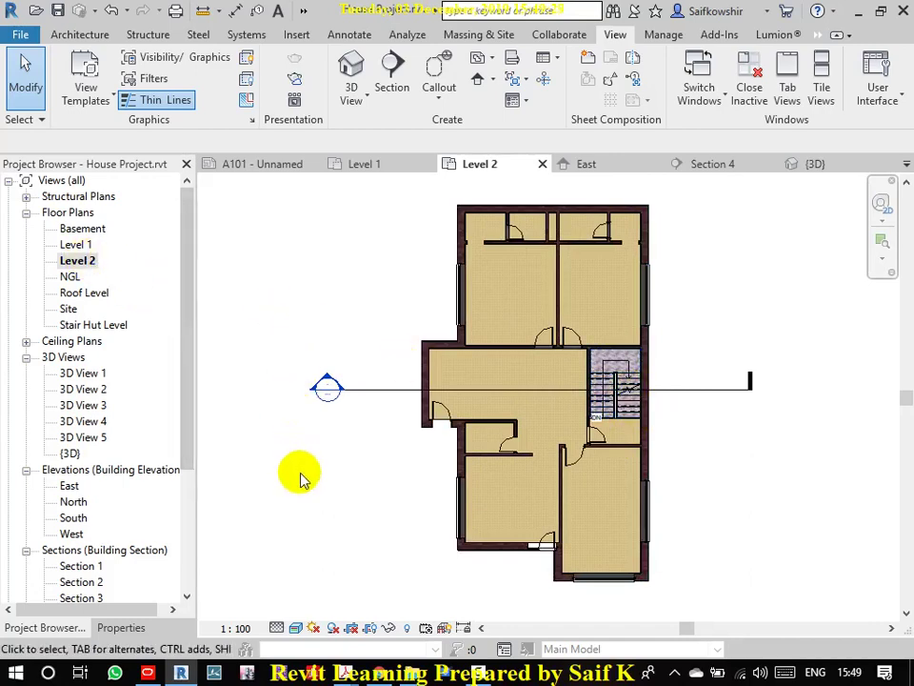
# - Switch to the default 3D view and save the project when reminded
pyautogui.click(366, 57)
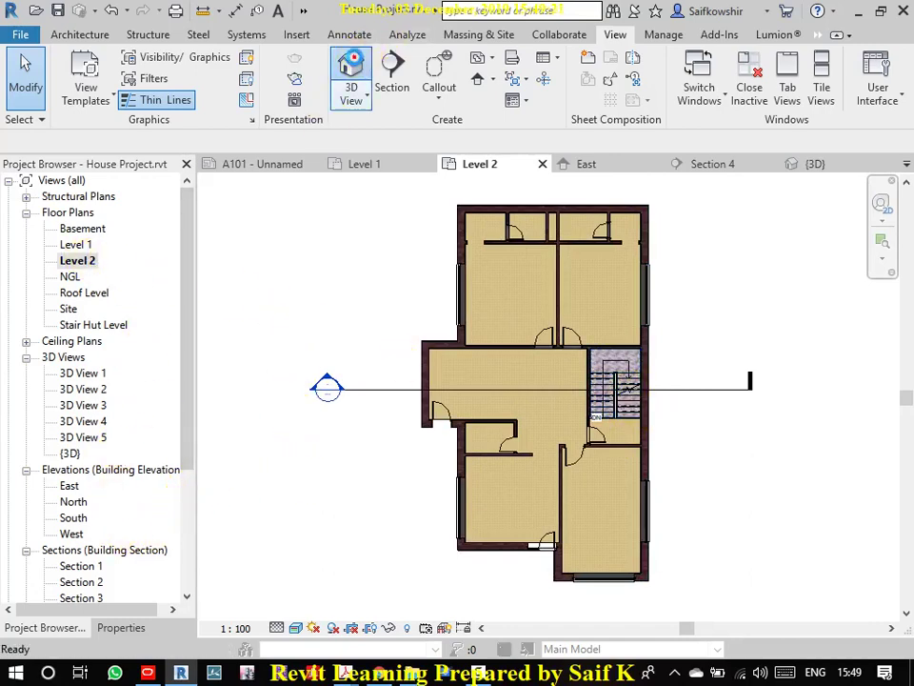
pyautogui.click(385, 300)
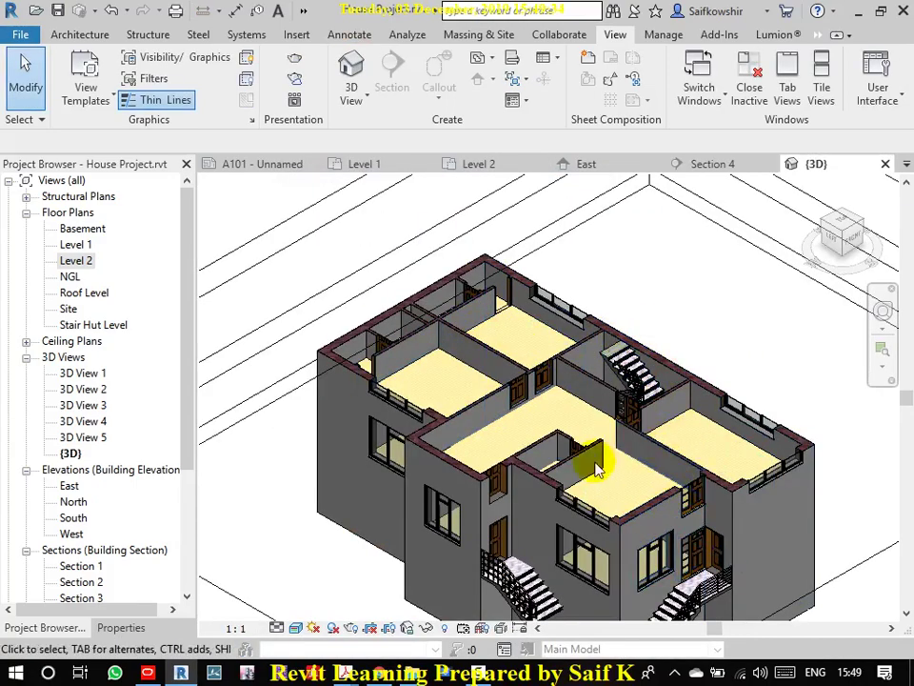
pyautogui.moveTo(595, 467); pyautogui.dragTo(643, 384, button='middle')
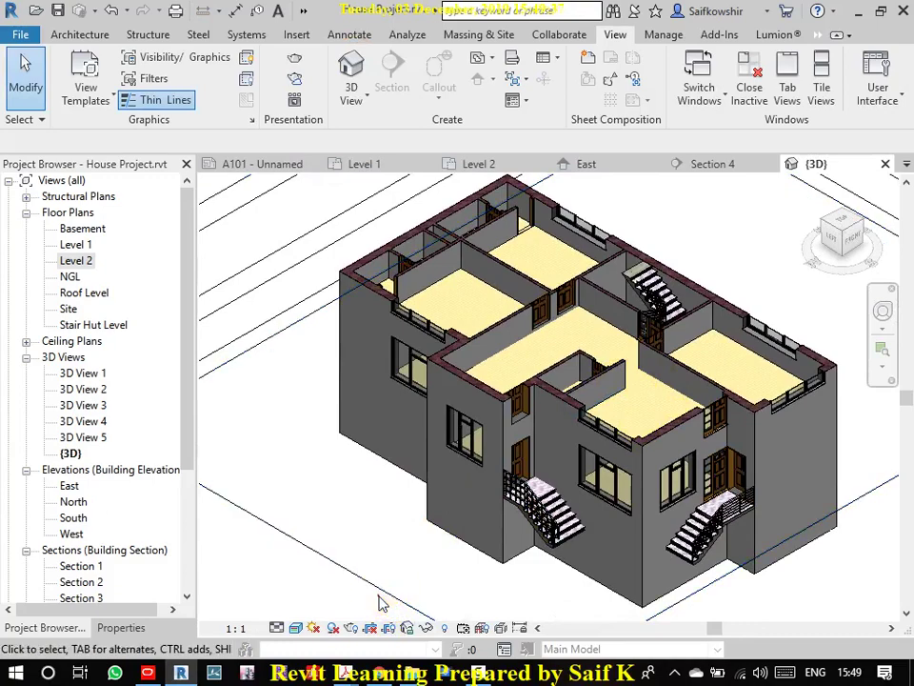
# - Orbit and zoom the section-boxed model to inspect the Level 2 stair opening
pyautogui.click(374, 567)
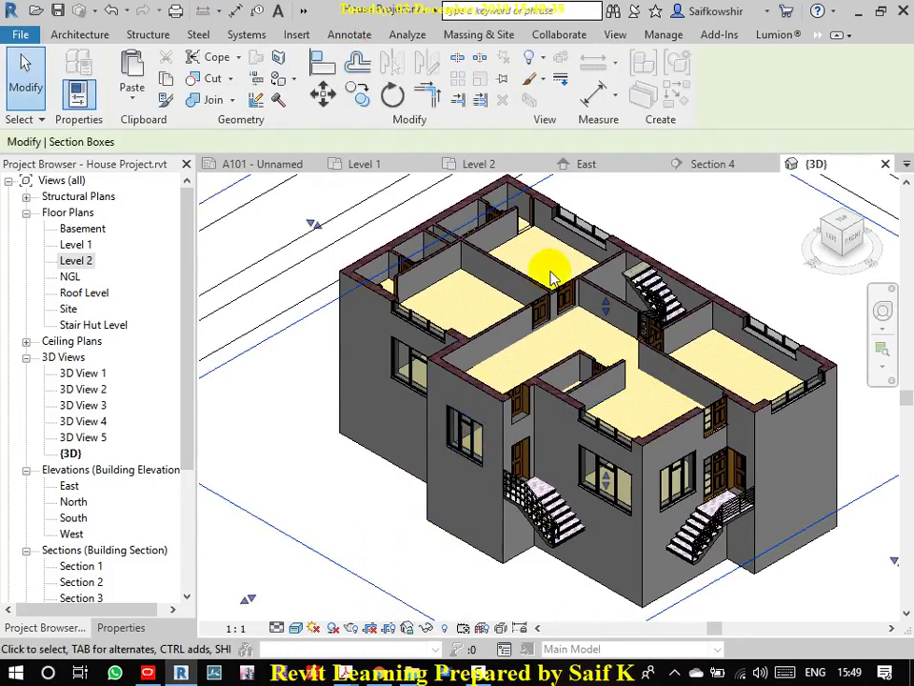
pyautogui.keyDown('shift'); pyautogui.moveTo(546, 266); pyautogui.dragTo(591, 317, button='middle'); pyautogui.keyUp('shift')
pyautogui.scroll(2, 591, 317)
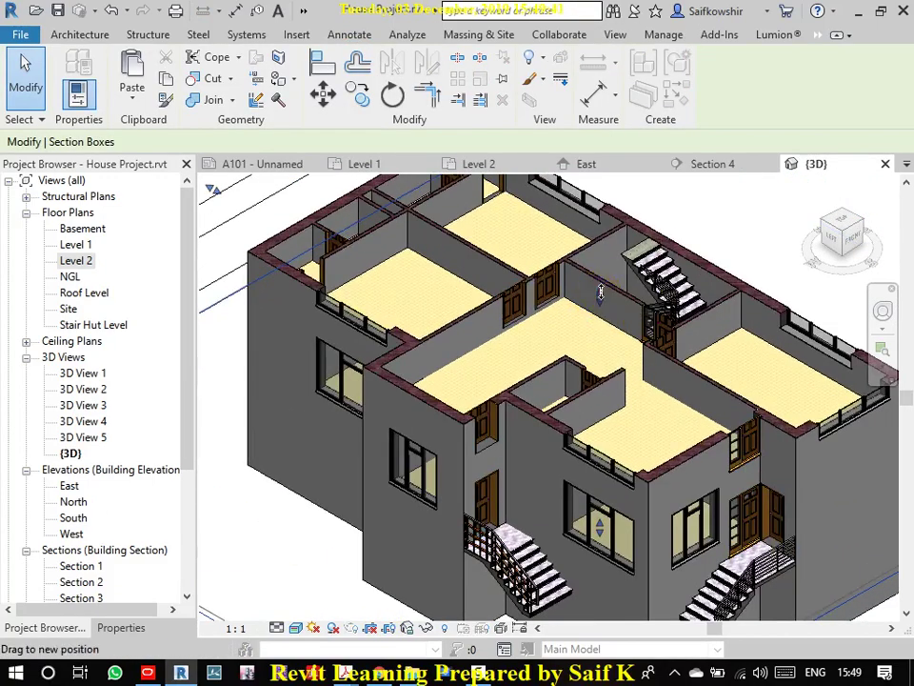
pyautogui.keyDown('shift'); pyautogui.moveTo(602, 317); pyautogui.dragTo(592, 310, button='middle'); pyautogui.keyUp('shift')
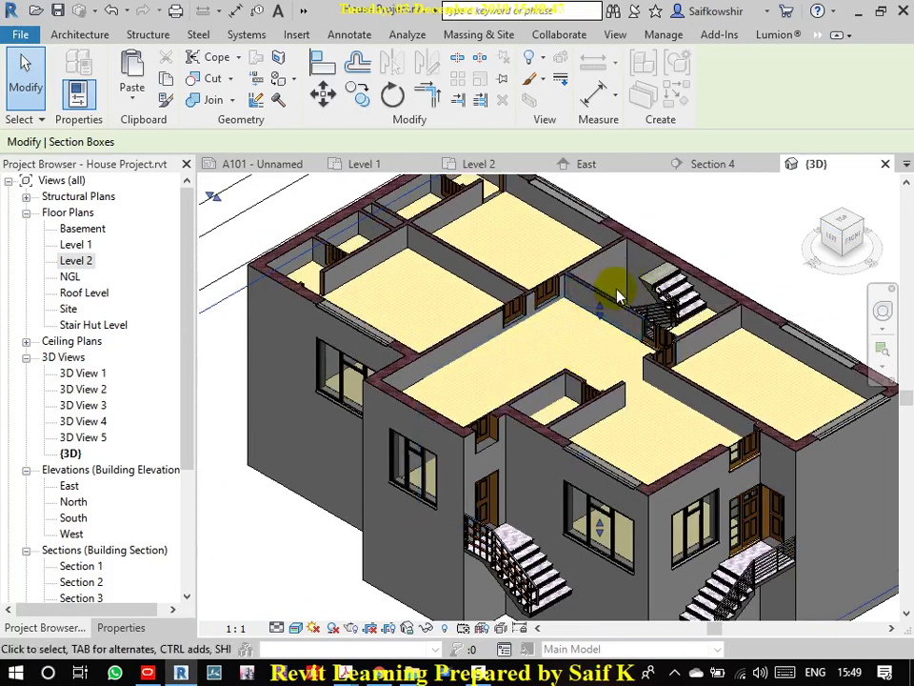
pyautogui.scroll(-2, 623, 352)
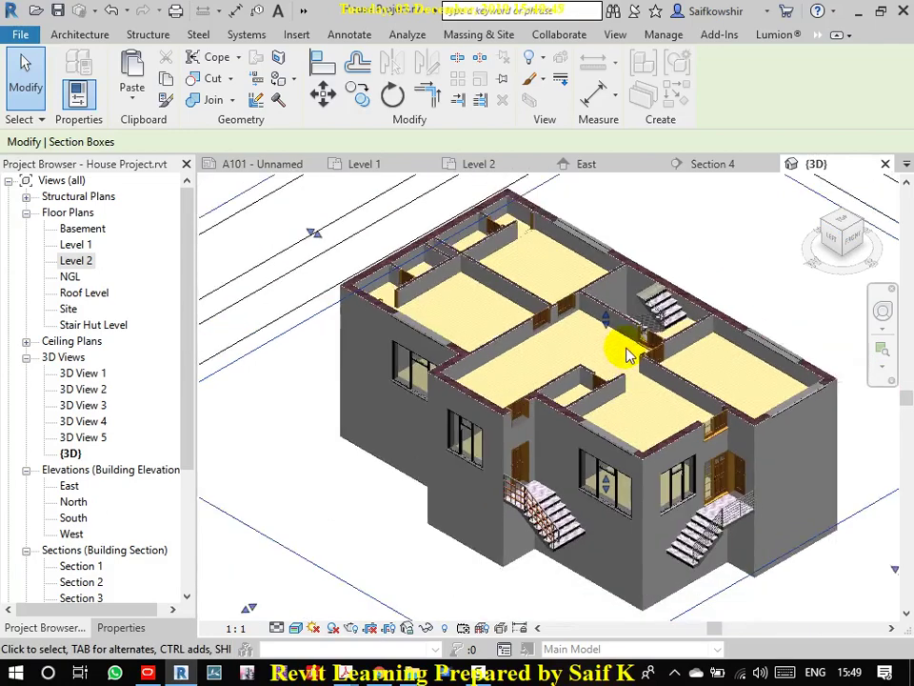
pyautogui.scroll(-1, 629, 355)
pyautogui.scroll(1, 626, 354)
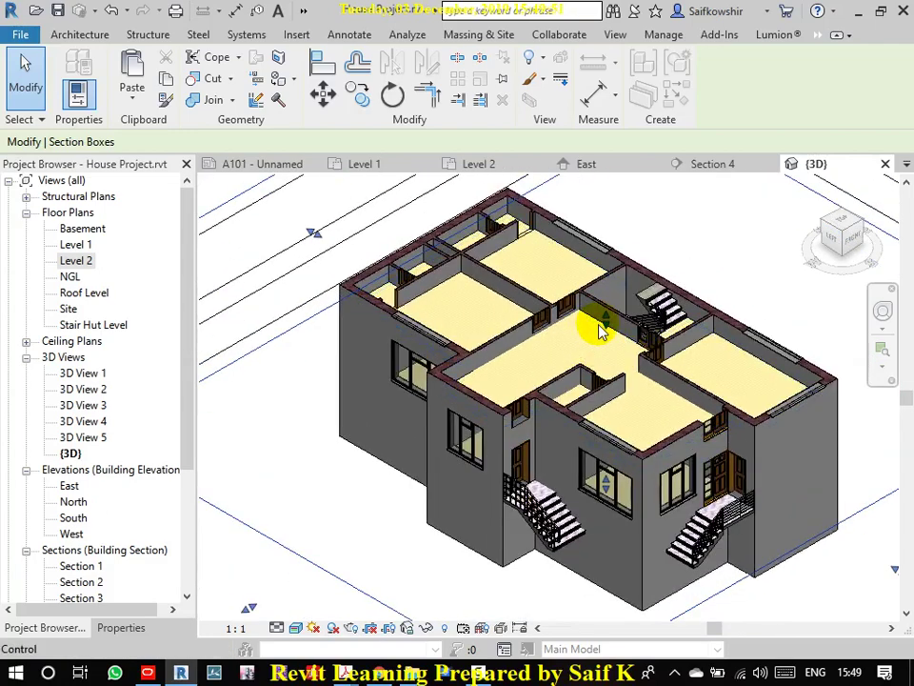
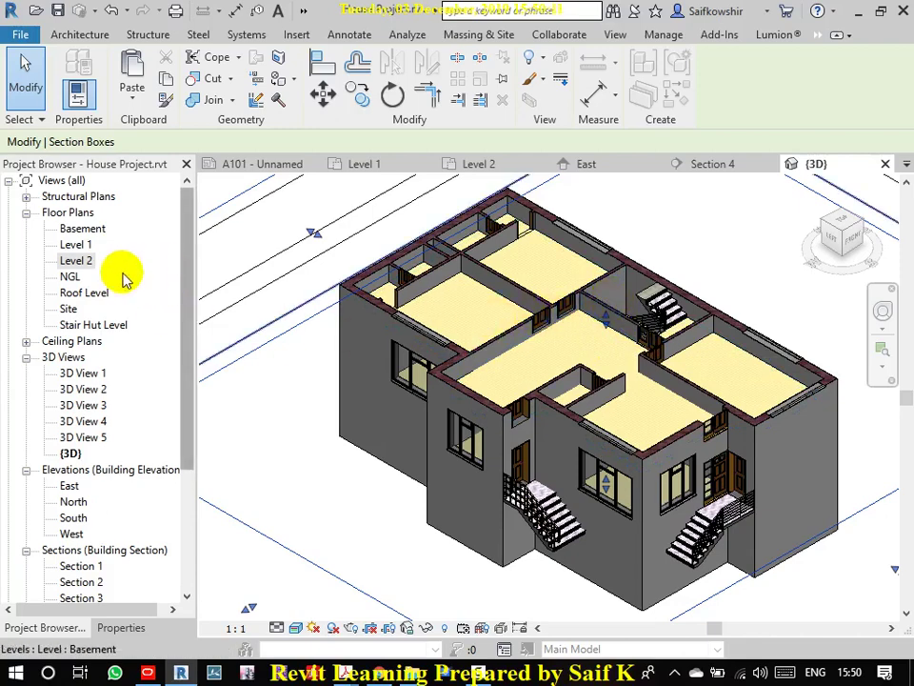
# - Open the Roof Level floor plan and recenter the house, clearing the section box selection
pyautogui.doubleClick(81, 292)
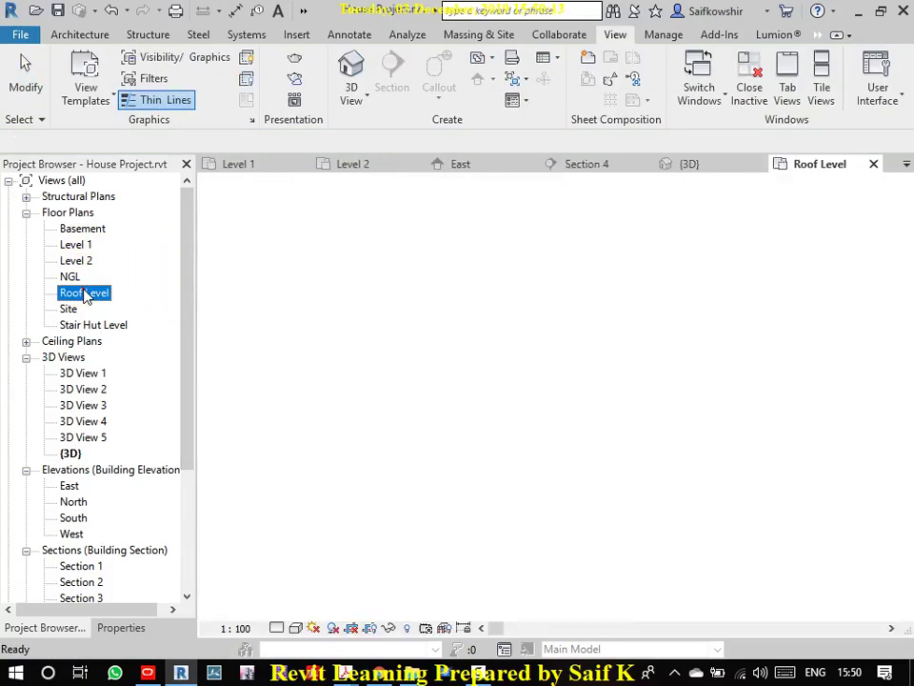
pyautogui.scroll(2, 566, 351)
pyautogui.scroll(1, 577, 461)
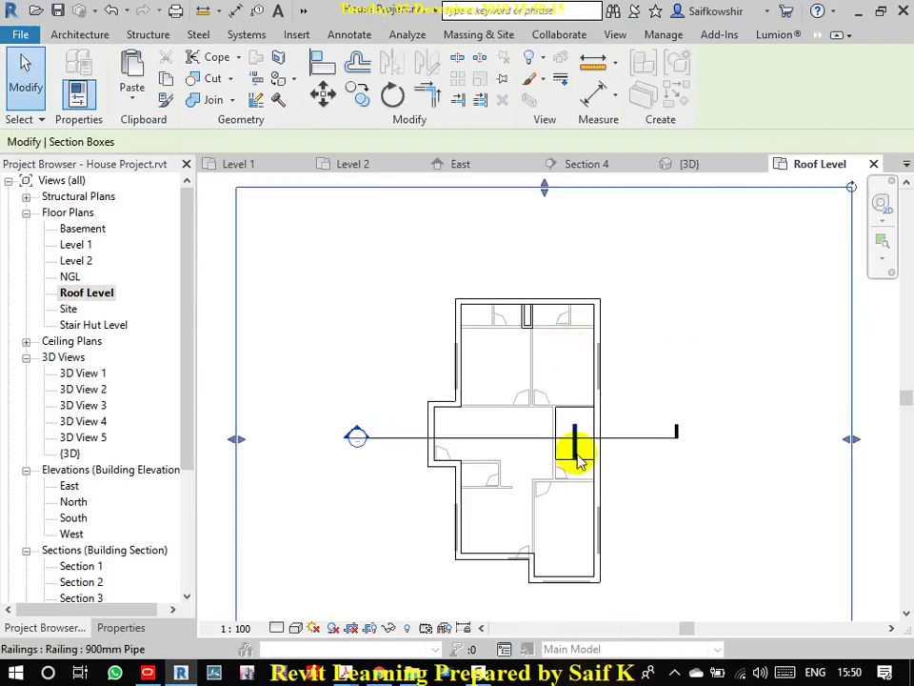
pyautogui.scroll(2, 598, 453)
pyautogui.moveTo(781, 519); pyautogui.dragTo(698, 422, button='middle')
pyautogui.click(692, 419)
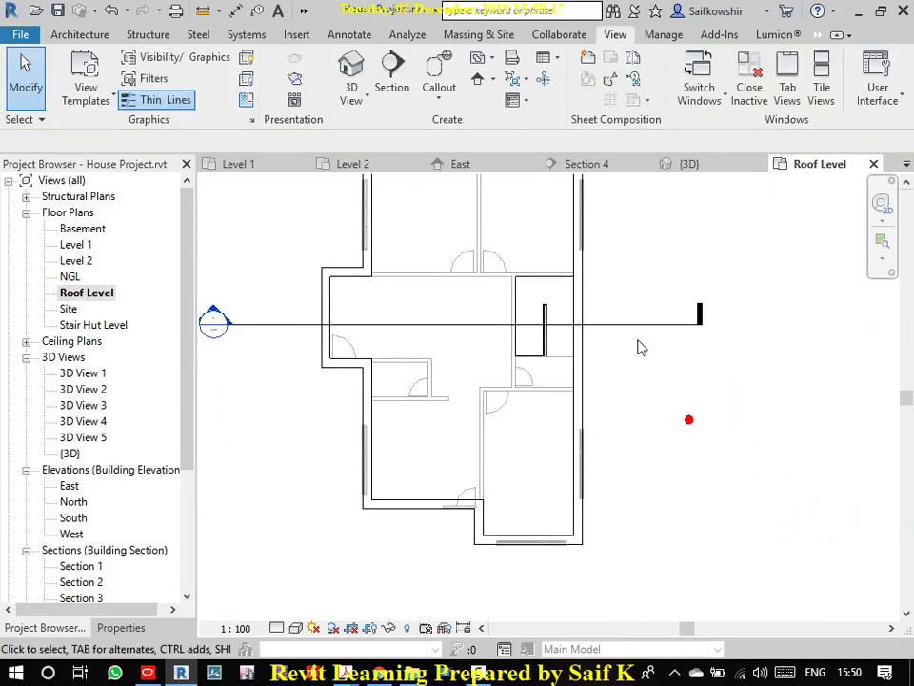
pyautogui.scroll(-2, 647, 361)
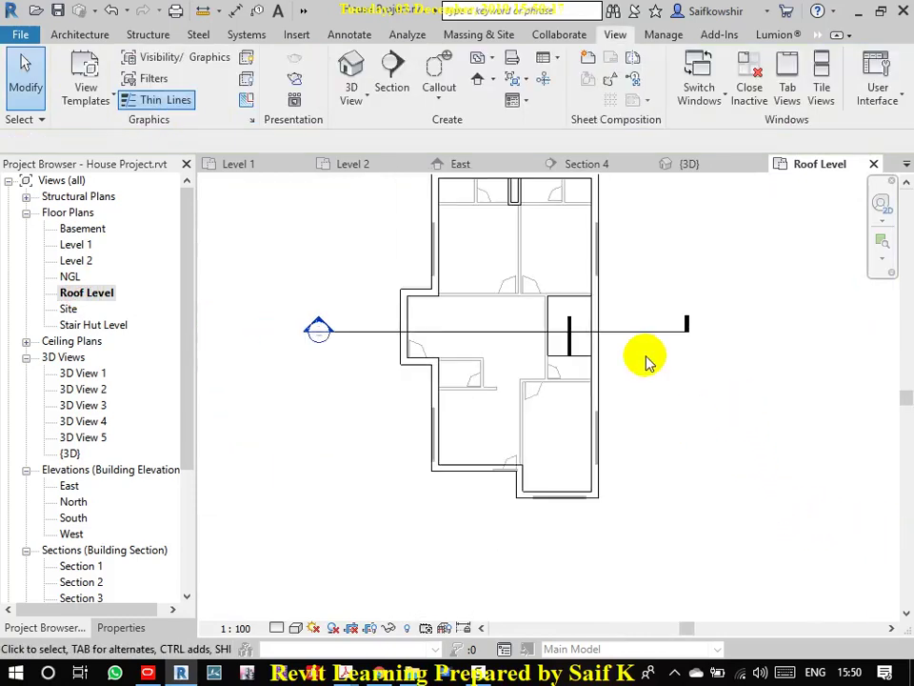
# - Switch the plan to Realistic visual style and Tab-select the roof floor slab
pyautogui.click(296, 628)
pyautogui.click(310, 590)
pyautogui.scroll(3, 566, 375)
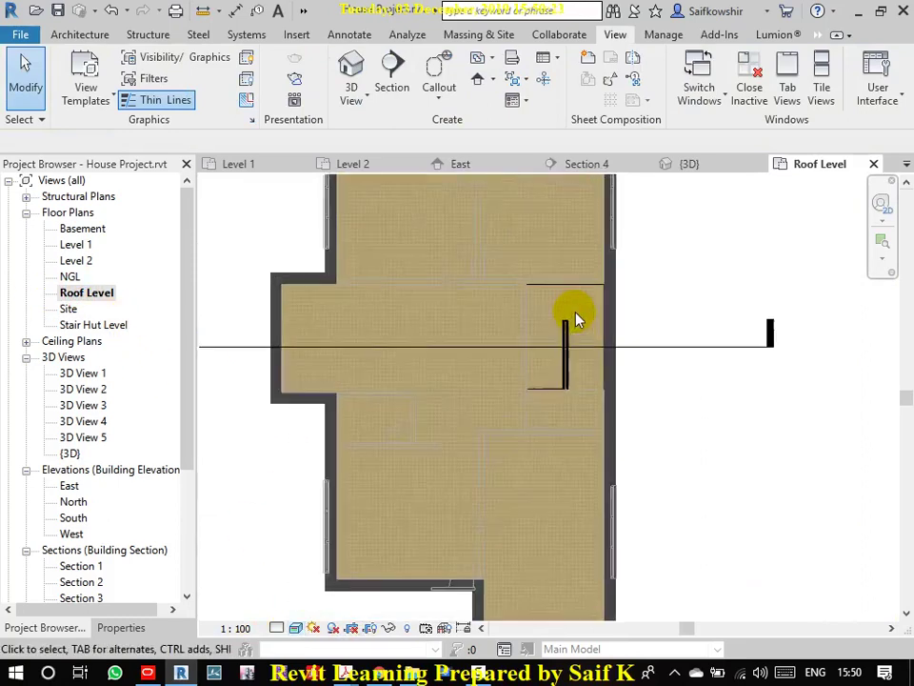
pyautogui.scroll(1, 574, 316)
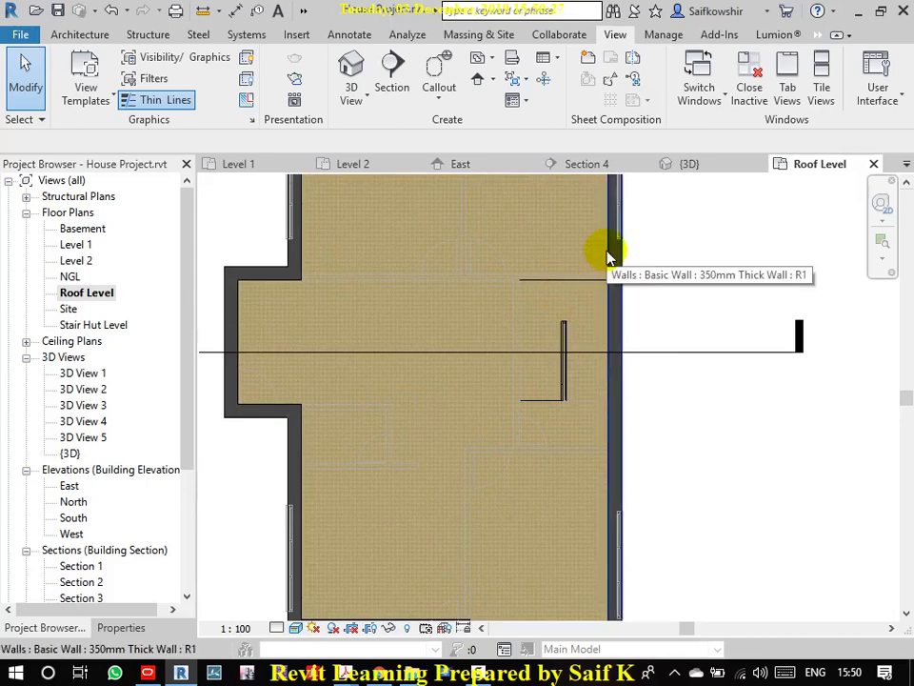
pyautogui.press('Tab')
pyautogui.press('Tab')
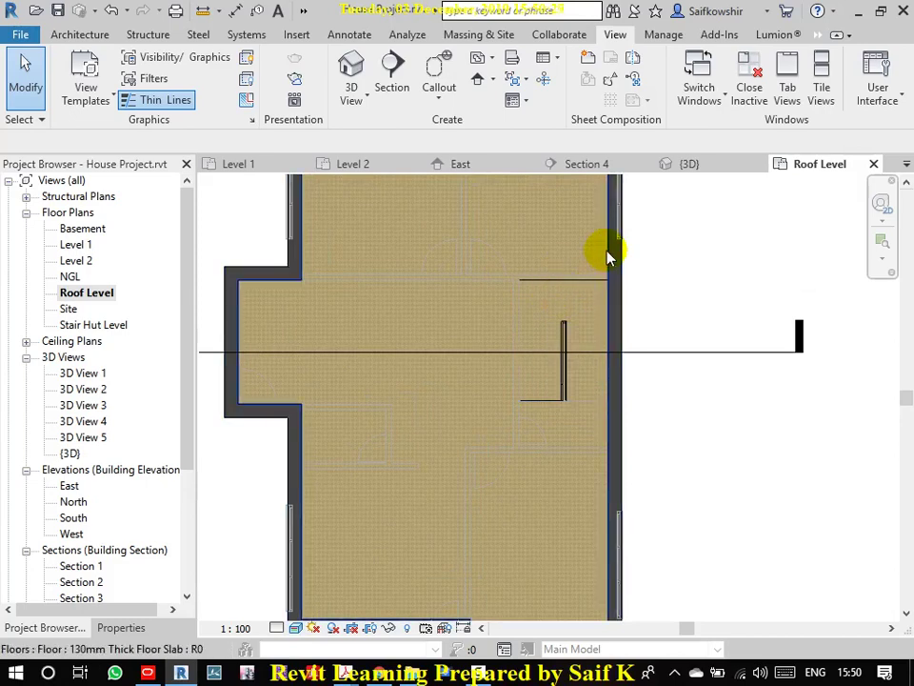
pyautogui.click(608, 254)
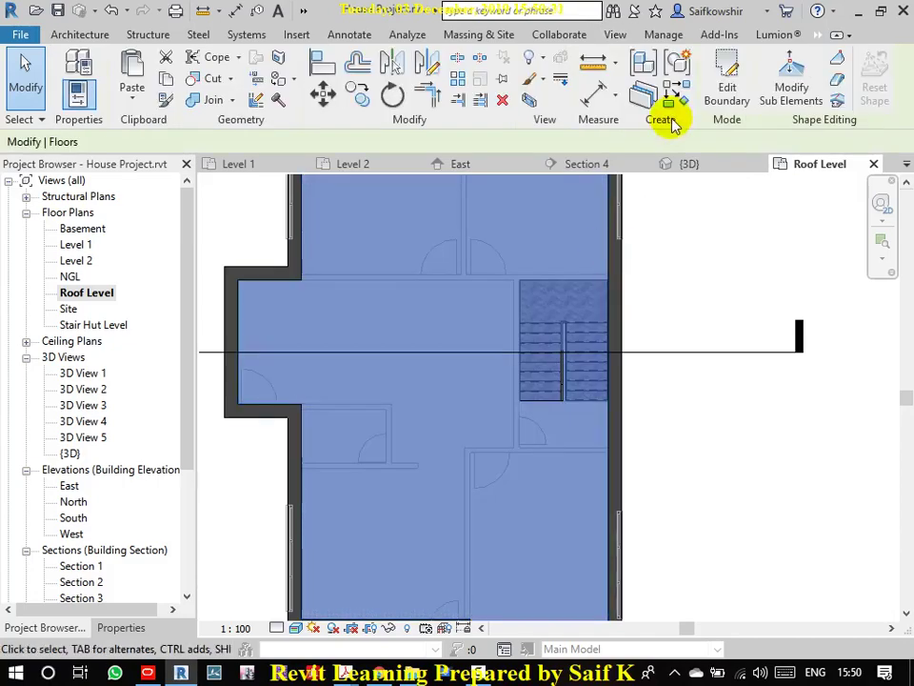
# - Edit the slab boundary and draw Line segments along the top and left of the stair
pyautogui.click(730, 96)
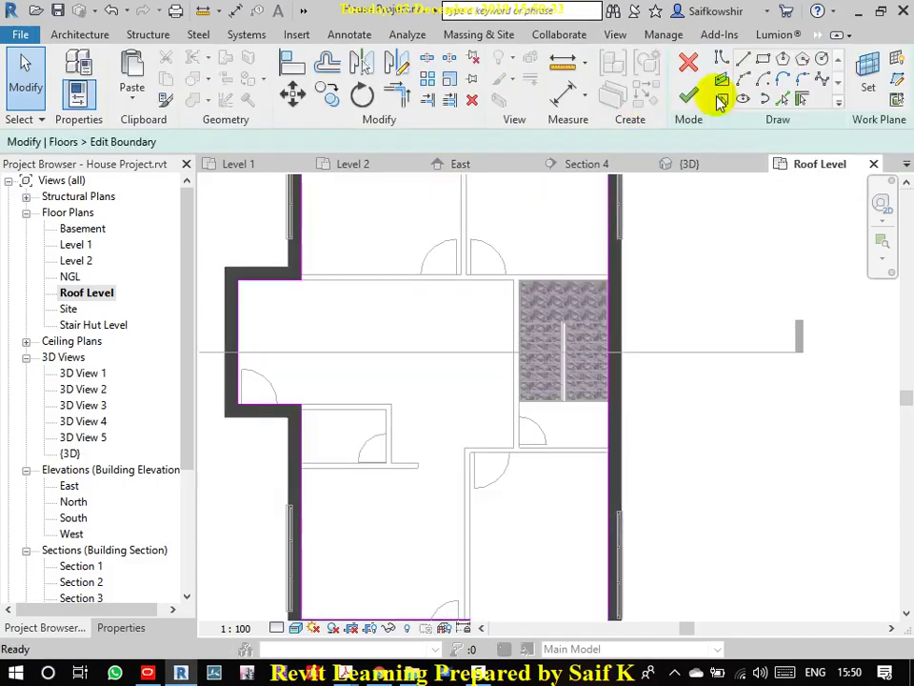
pyautogui.click(746, 64)
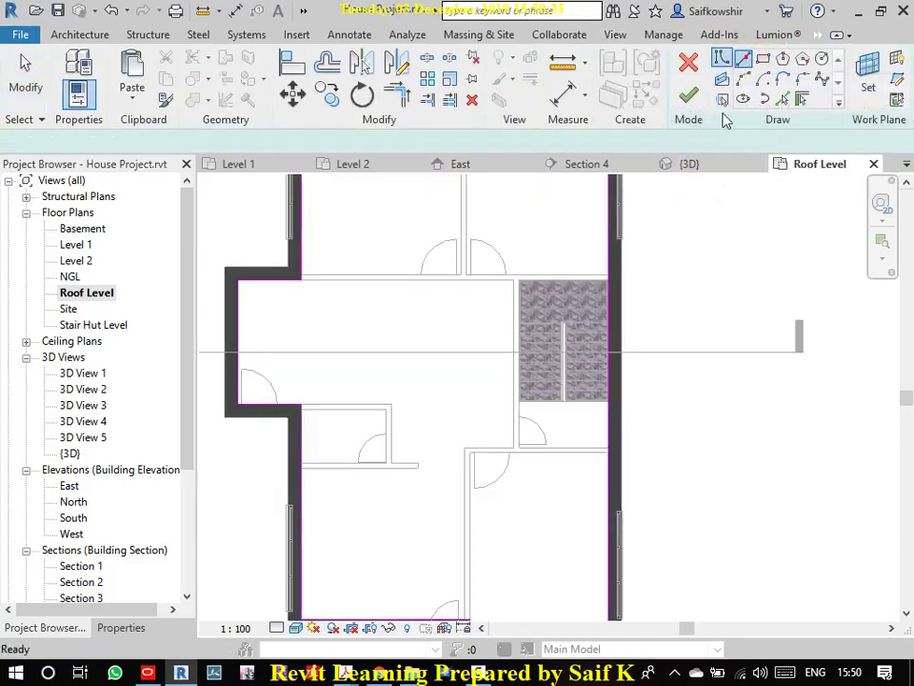
pyautogui.scroll(2, 608, 269)
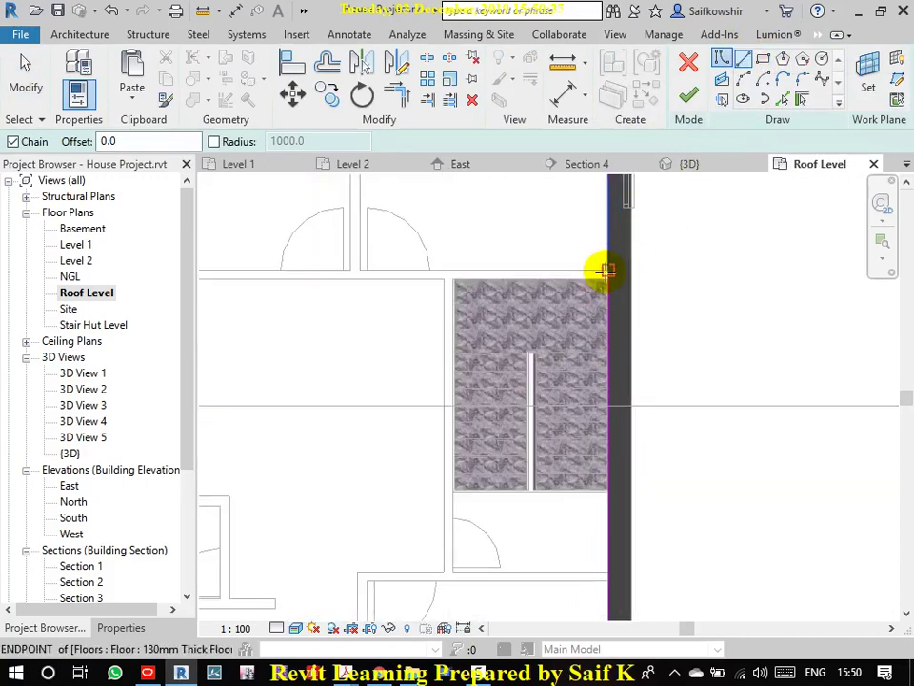
pyautogui.click(608, 269)
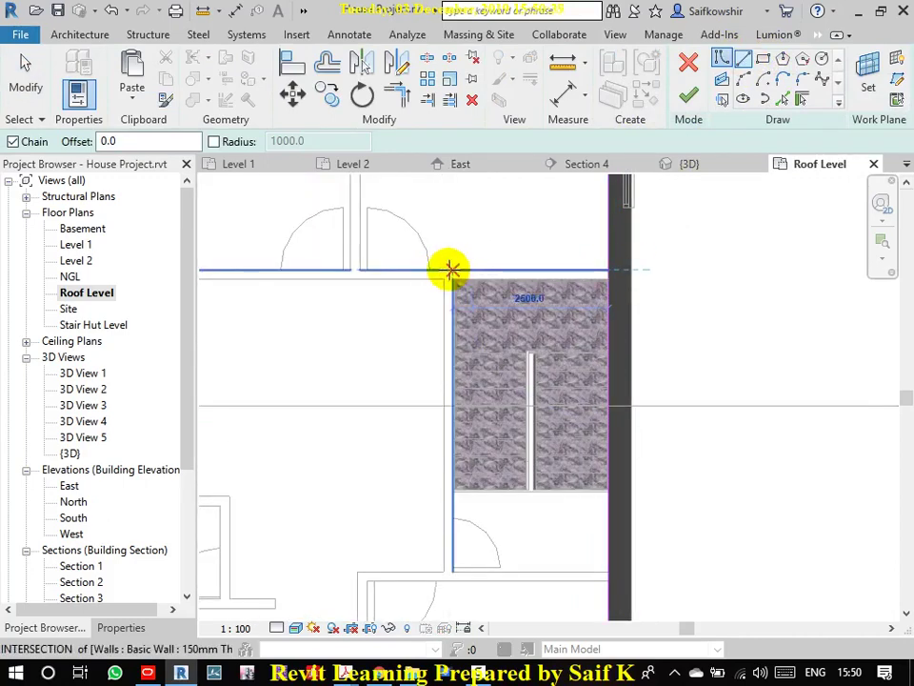
pyautogui.click(445, 269)
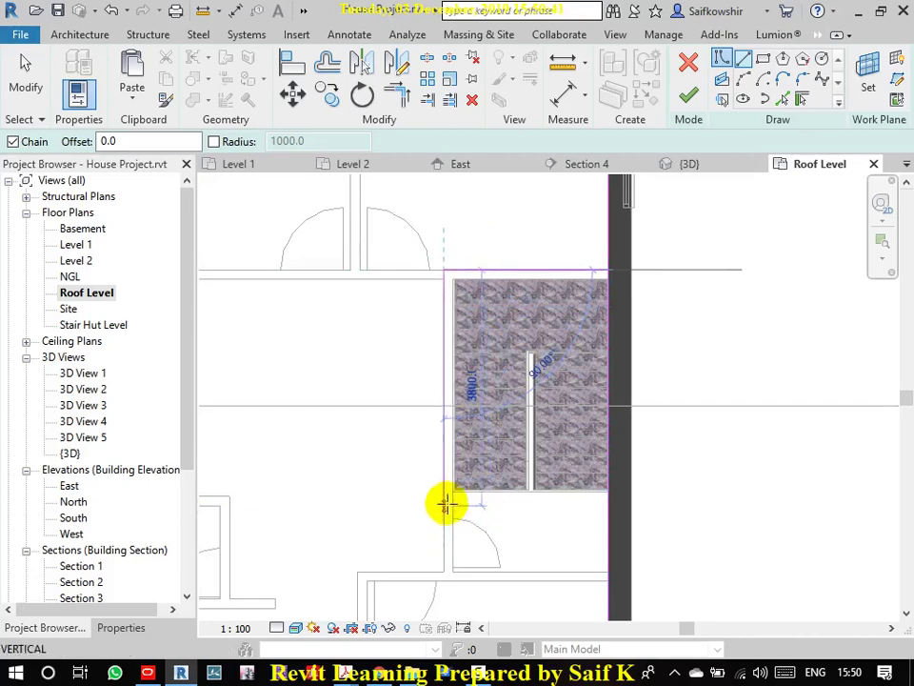
pyautogui.click(445, 492)
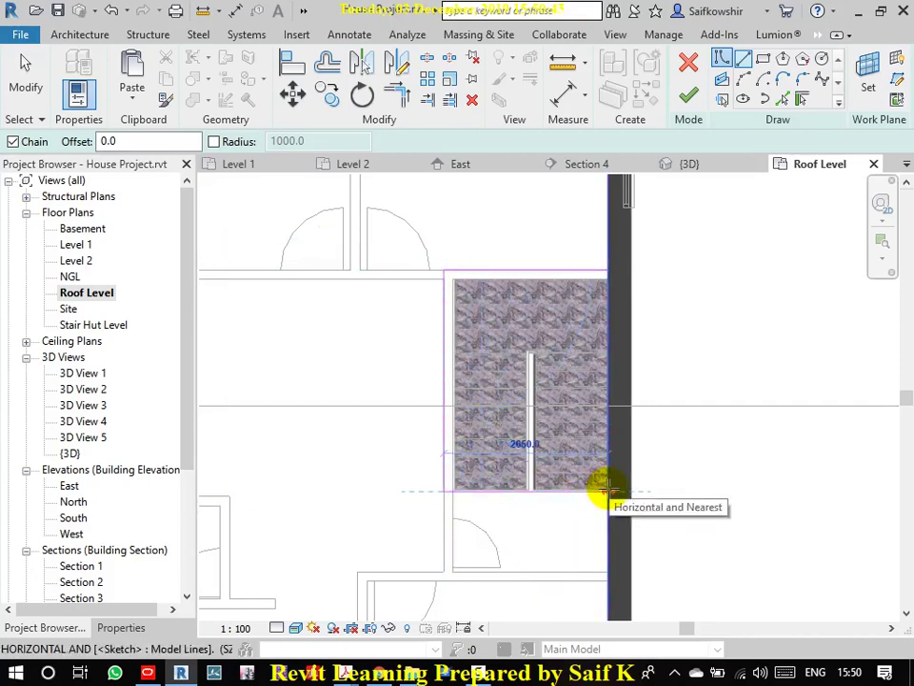
pyautogui.press('Escape')
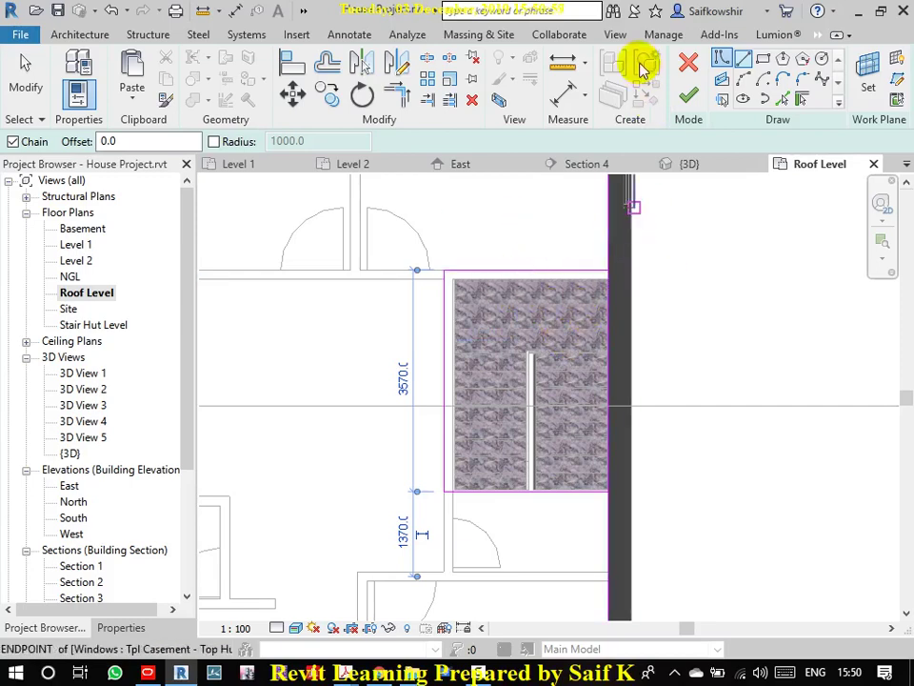
# - Split the wall-side boundary line, trim the lines into a corner, and finish the sketch
pyautogui.click(427, 57)
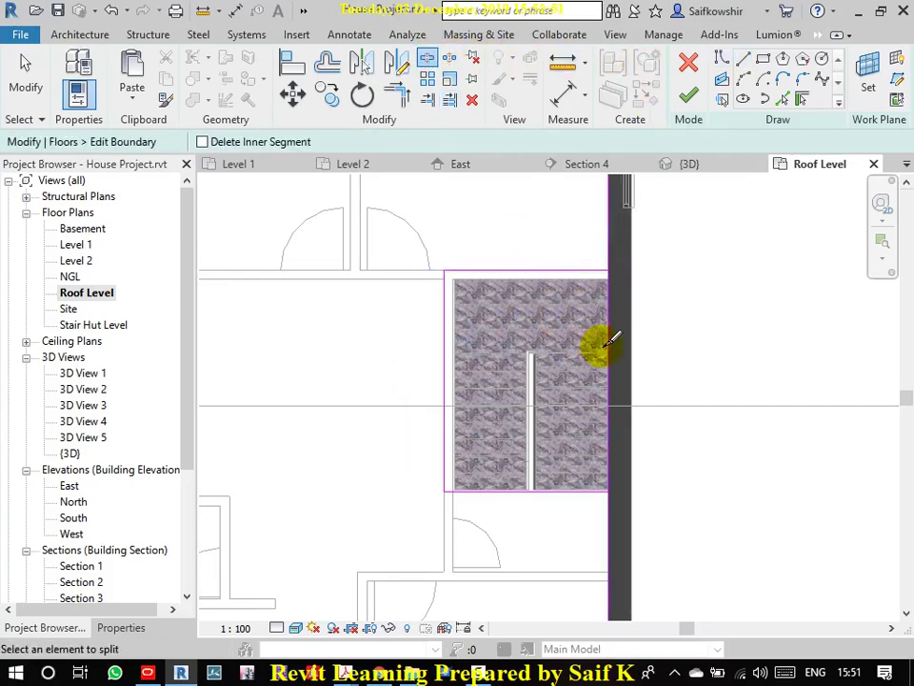
pyautogui.click(610, 347)
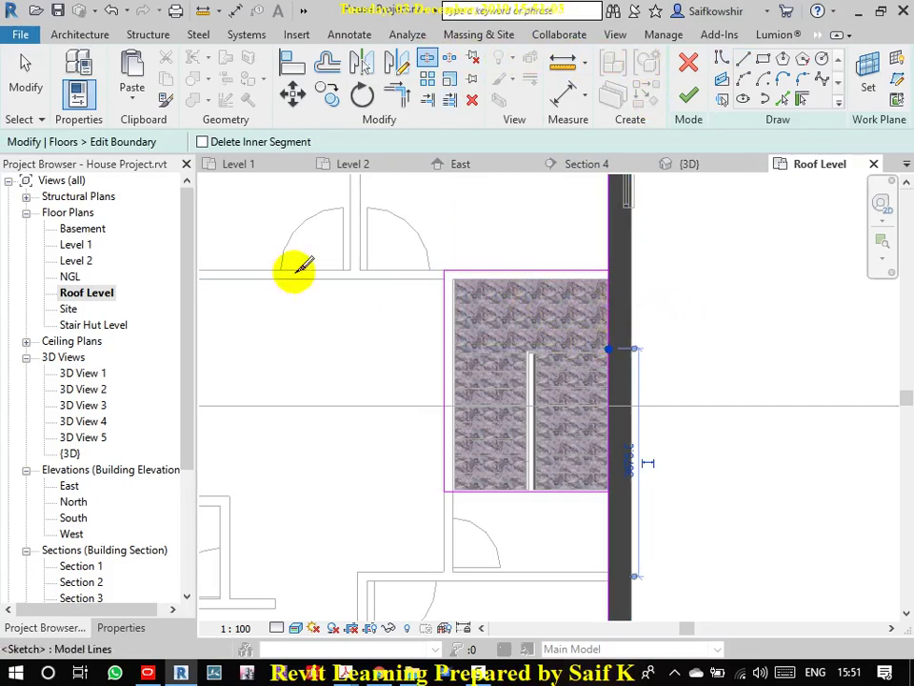
pyautogui.click(397, 95)
pyautogui.click(578, 277)
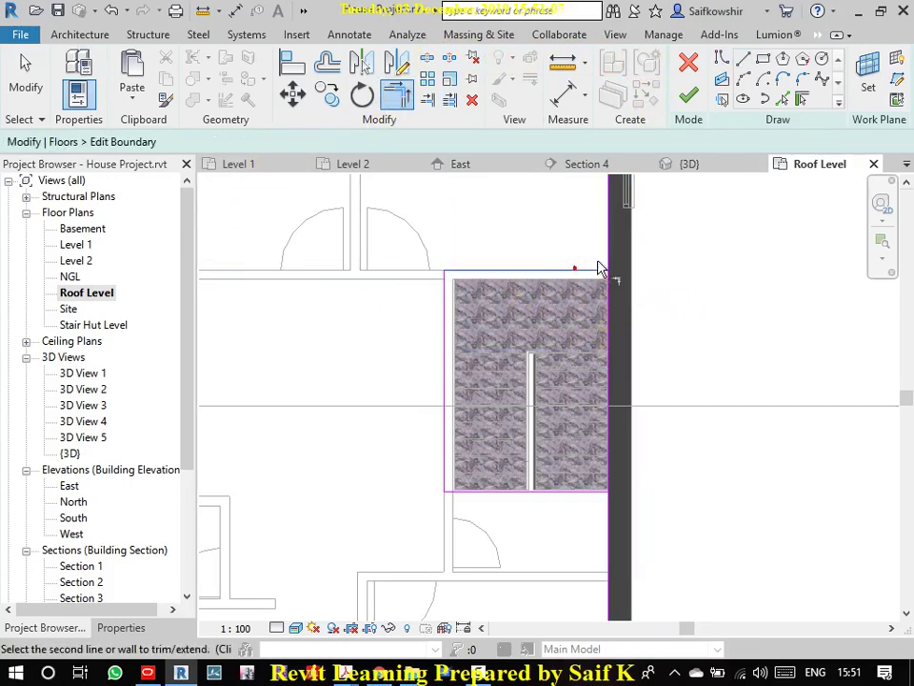
pyautogui.click(607, 514)
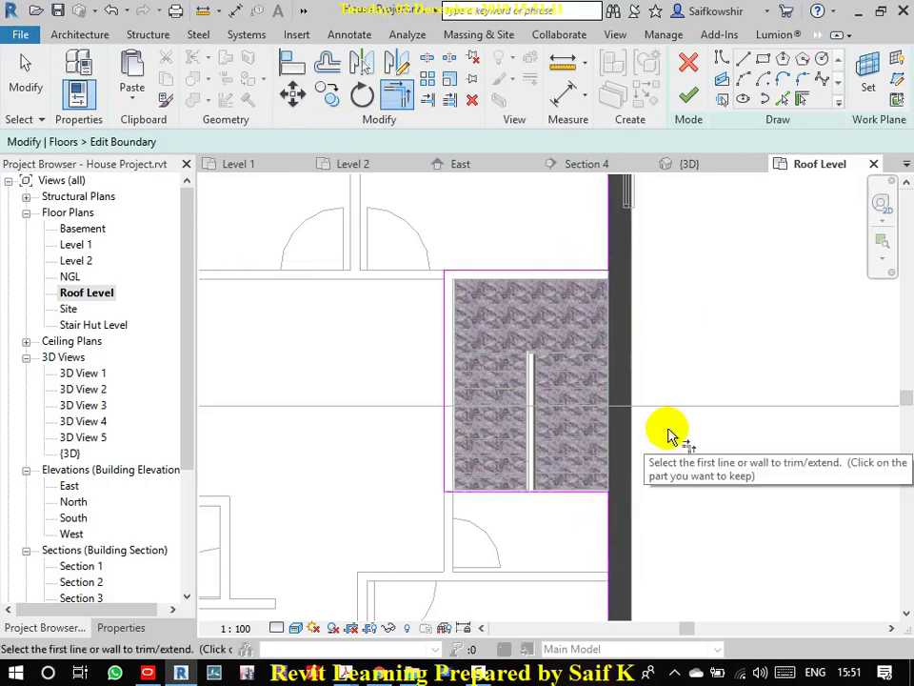
pyautogui.click(687, 98)
# - Decline attaching walls to the floor, deselect it, and pan around the stair
pyautogui.click(562, 346)
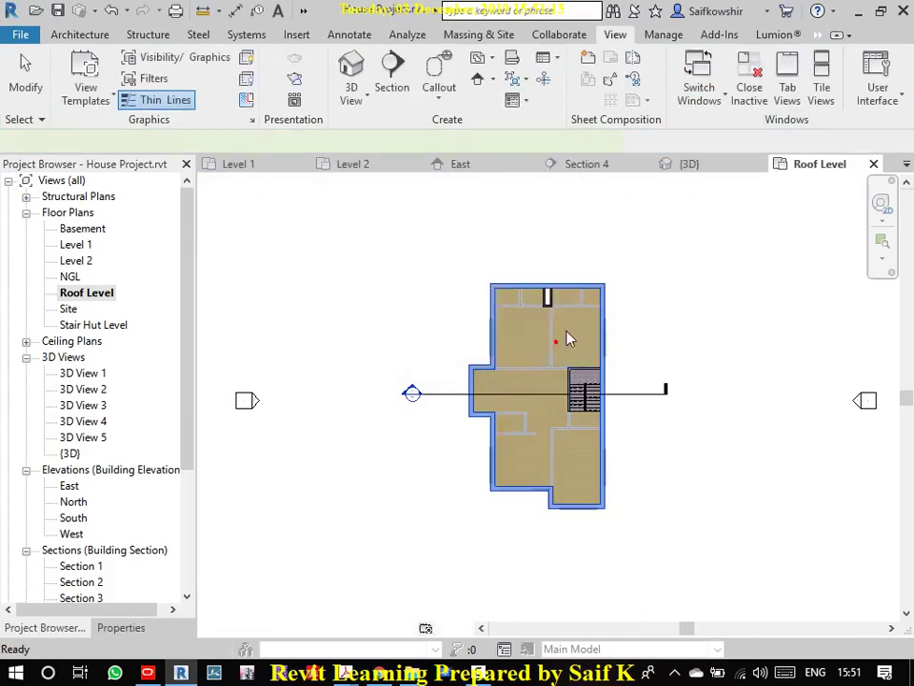
pyautogui.scroll(5, 567, 339)
pyautogui.click(702, 331)
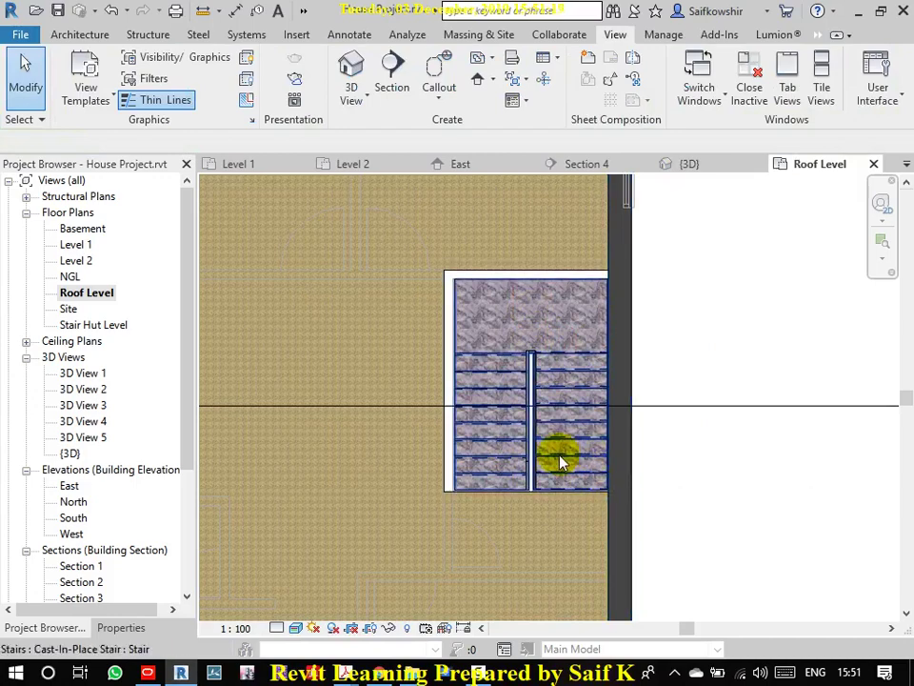
pyautogui.scroll(-2, 530, 410)
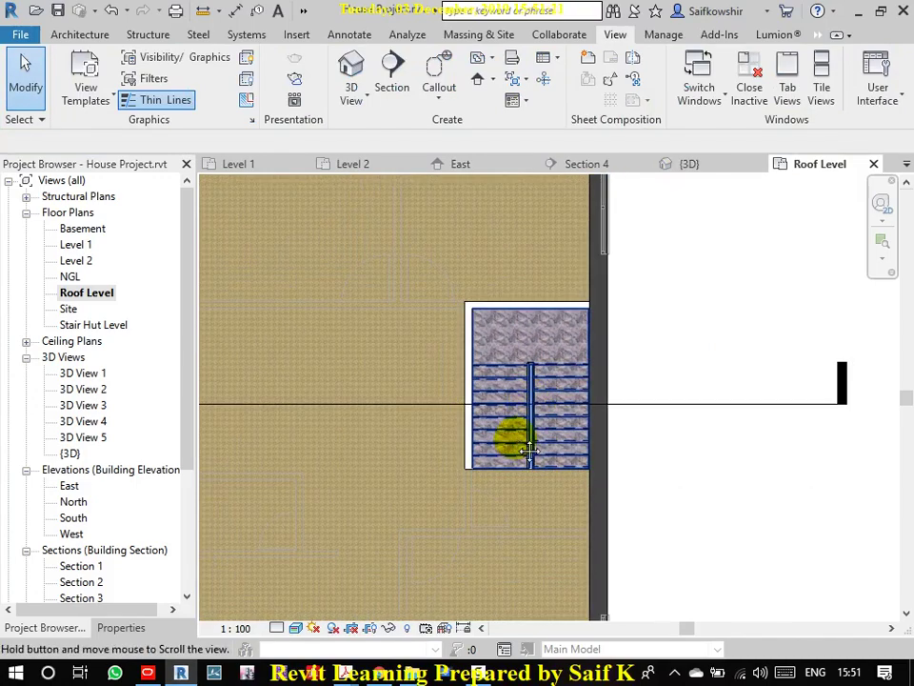
pyautogui.moveTo(510, 436); pyautogui.dragTo(561, 416, button='middle')
pyautogui.scroll(-1, 541, 419)
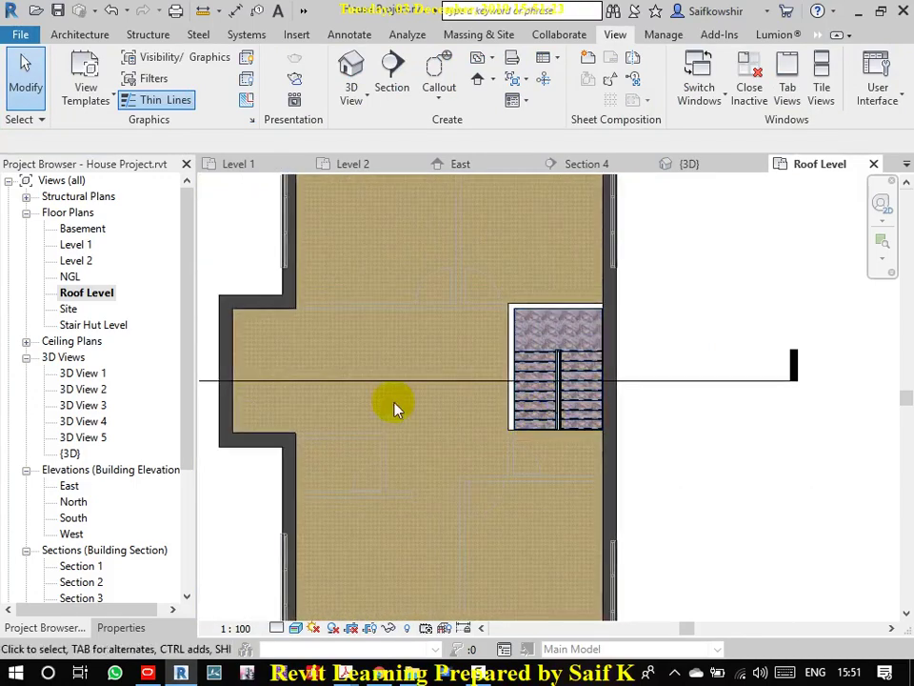
# - Open the Level 1 floor plan and set its visual style to Realistic
pyautogui.doubleClick(72, 261)
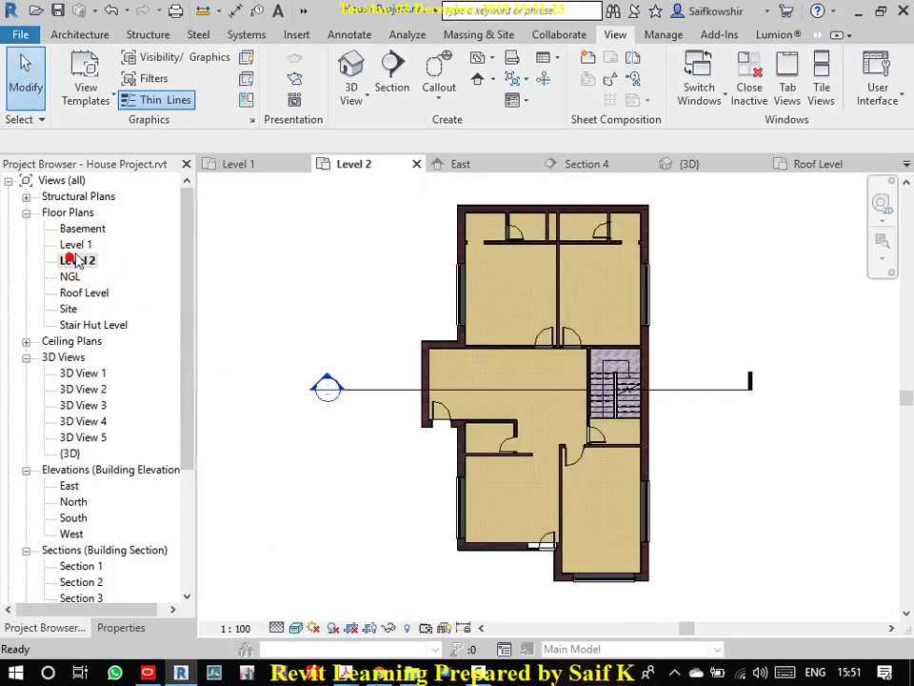
pyautogui.doubleClick(79, 245)
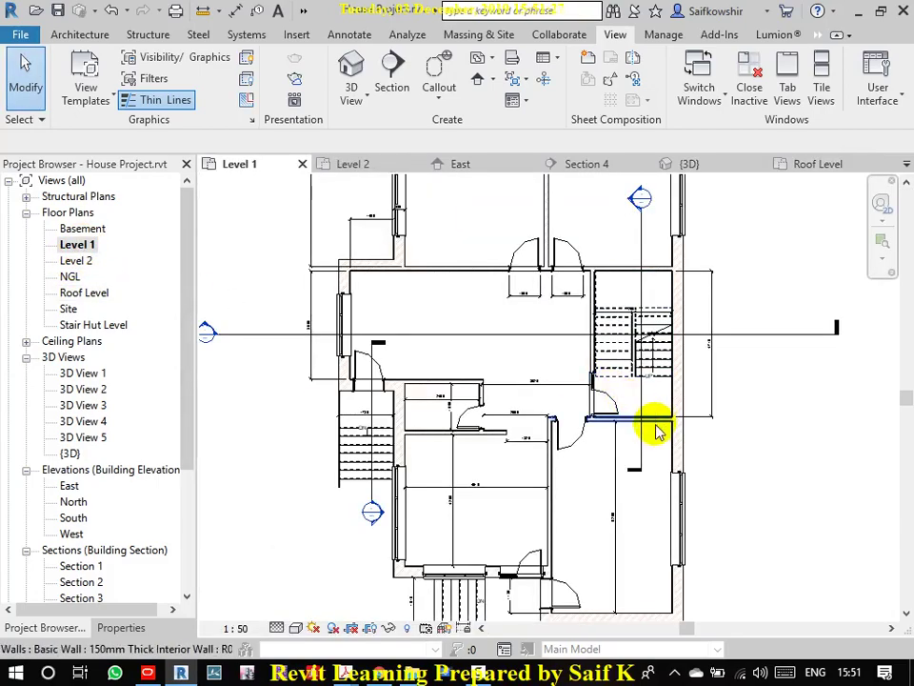
pyautogui.click(315, 627)
pyautogui.click(308, 592)
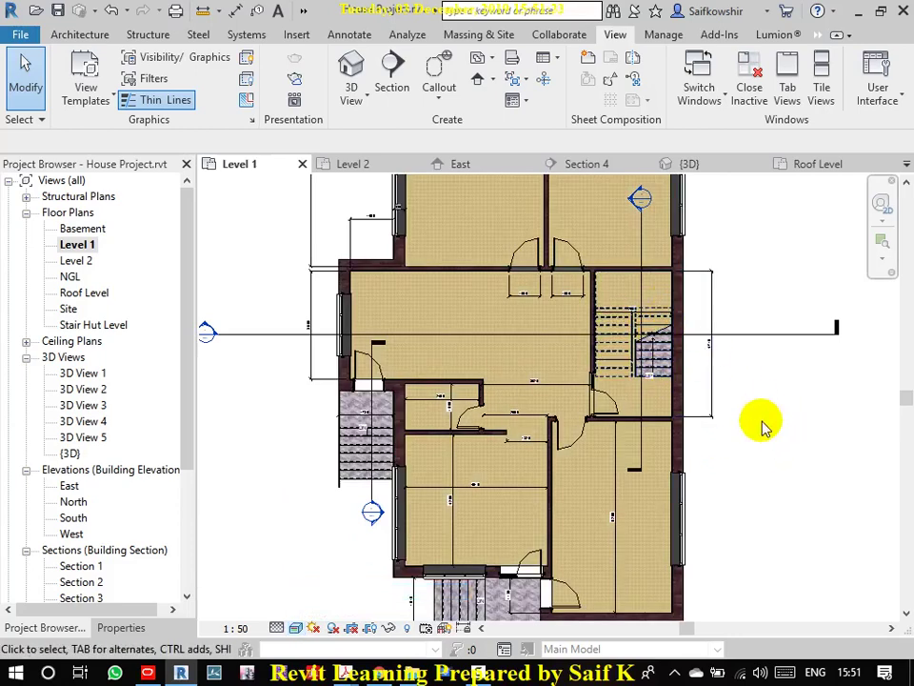
# - Pan to the lower rooms and Tab-cycle the highlight to the Level 1 floor slab
pyautogui.moveTo(656, 582); pyautogui.dragTo(657, 530, button='middle')
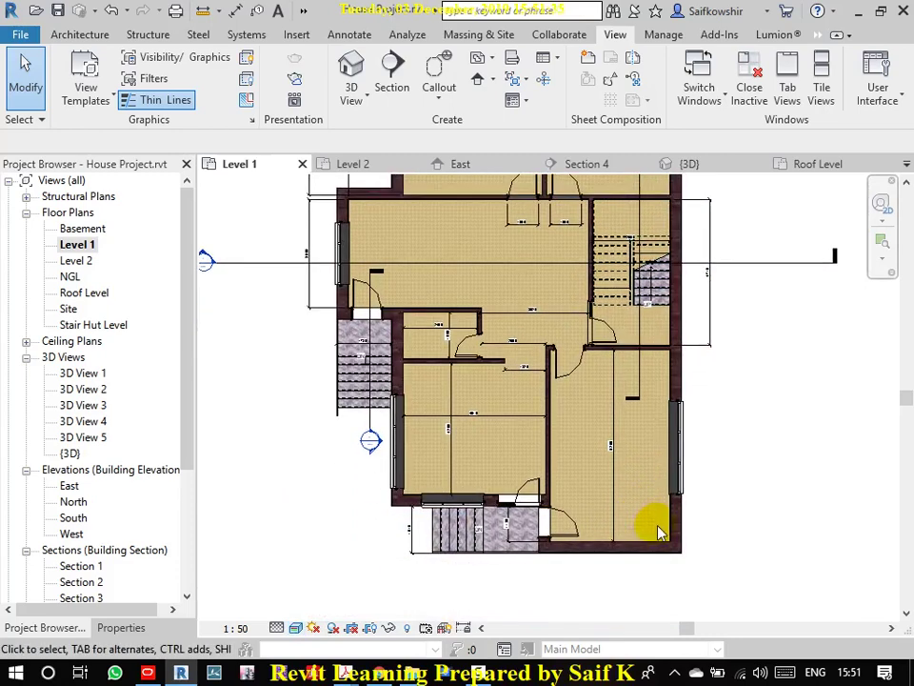
pyautogui.press('Tab')
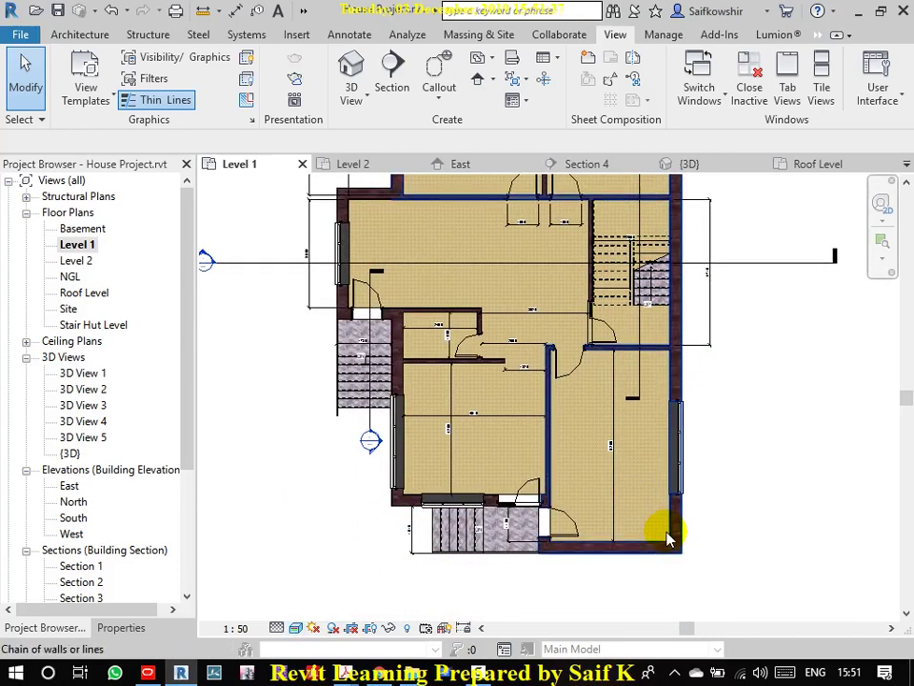
pyautogui.press('Tab')
pyautogui.press('Tab')
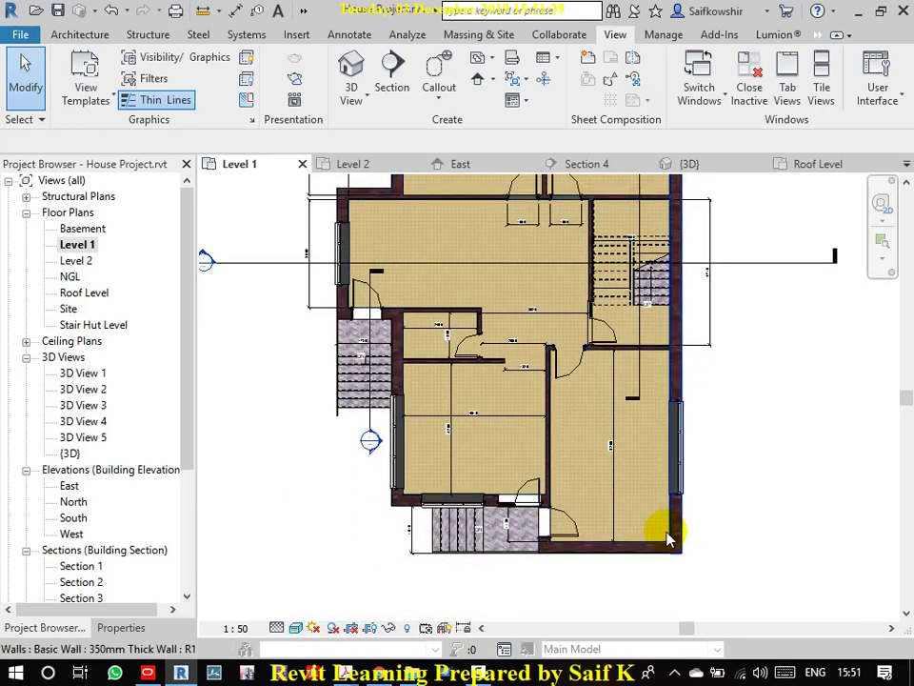
pyautogui.press('Tab')
pyautogui.press('Tab')
# - Select the Level 1 floor slab and edit its boundary with the Line tool
pyautogui.click(666, 539)
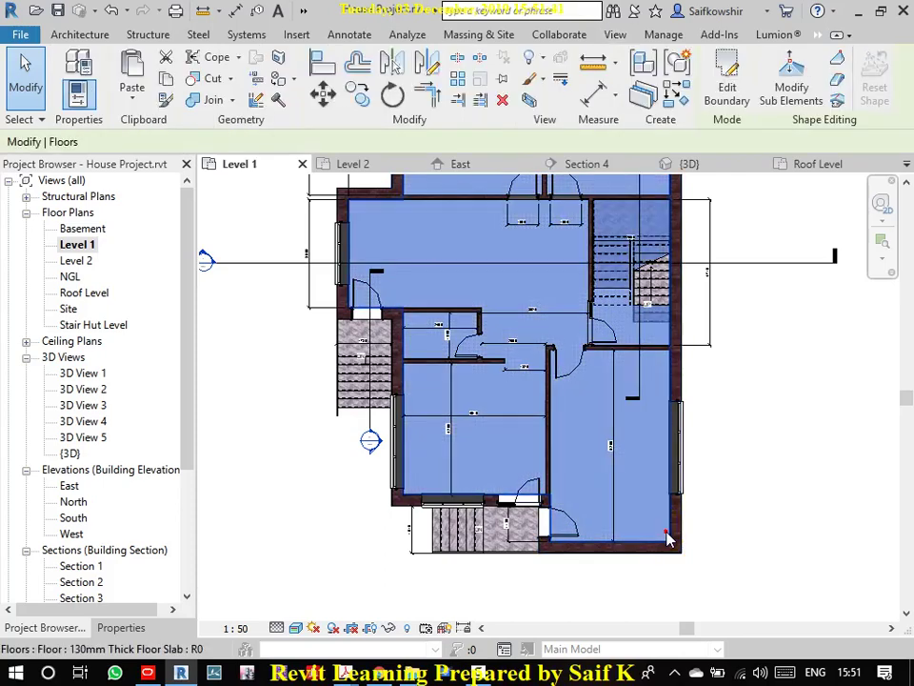
pyautogui.click(727, 103)
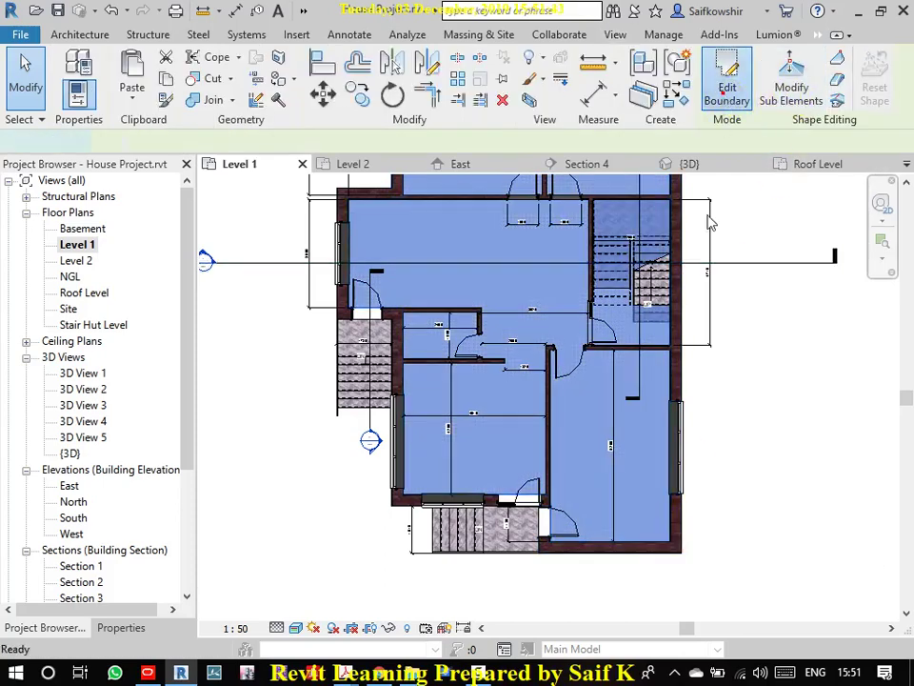
pyautogui.click(722, 58)
pyautogui.scroll(3, 657, 191)
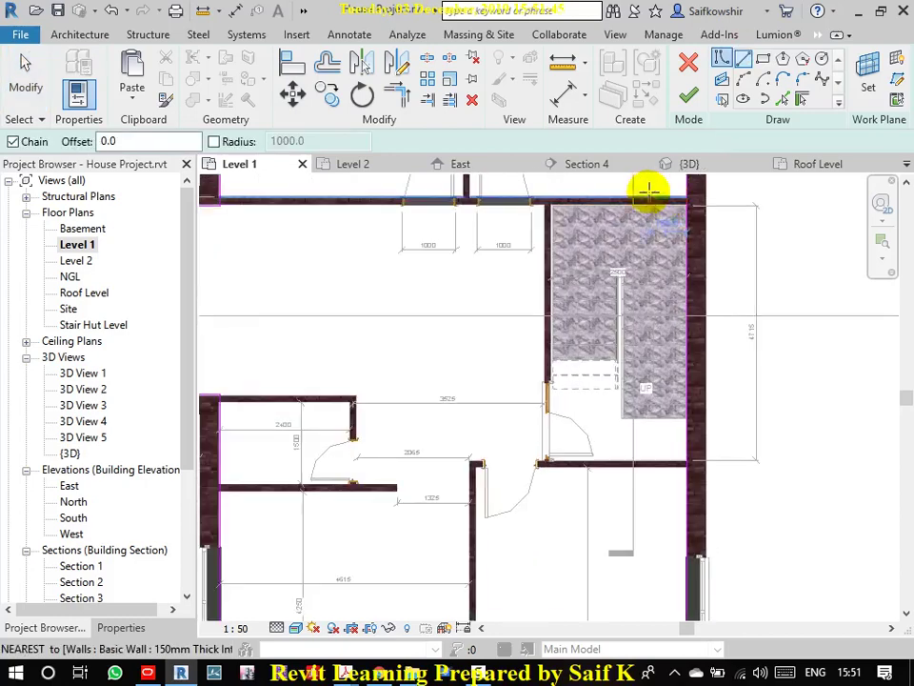
# - Draw horizontal and vertical boundary lines around the upper-right stair, then stop drawing
pyautogui.click(545, 199)
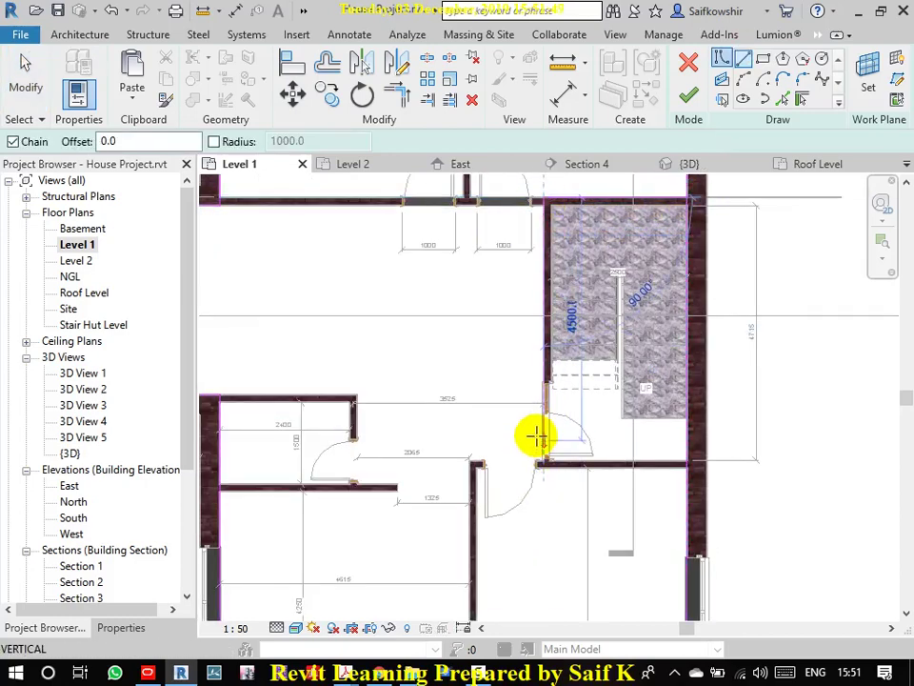
pyautogui.scroll(2, 541, 412)
pyautogui.scroll(1, 541, 411)
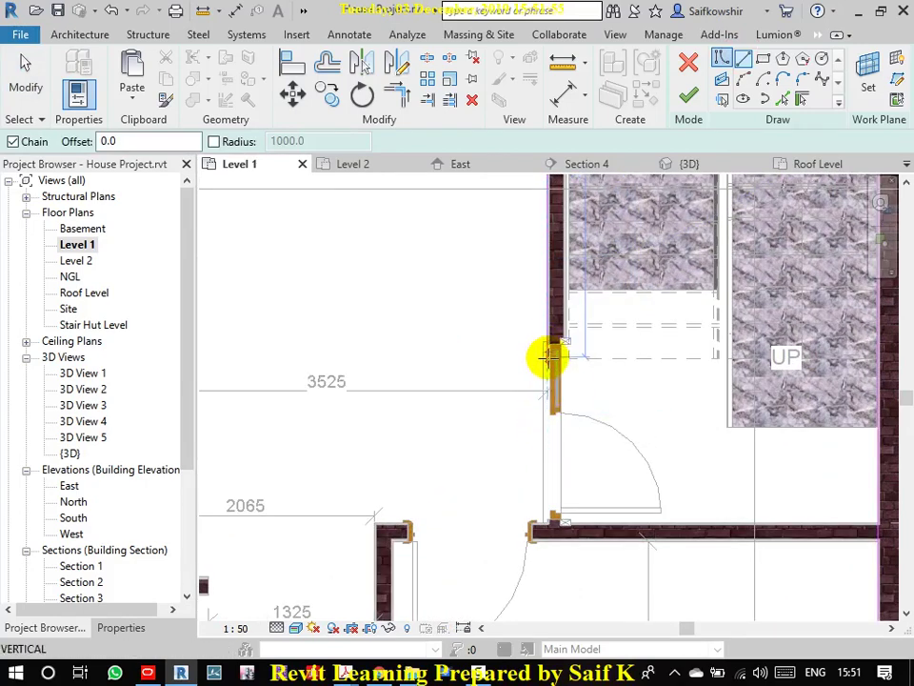
pyautogui.click(551, 357)
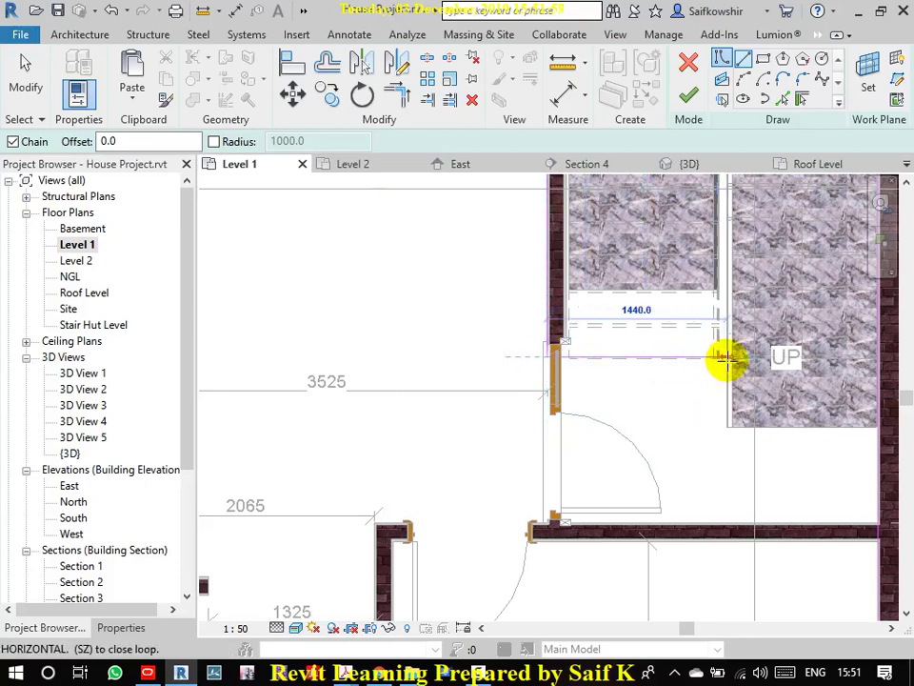
pyautogui.click(726, 358)
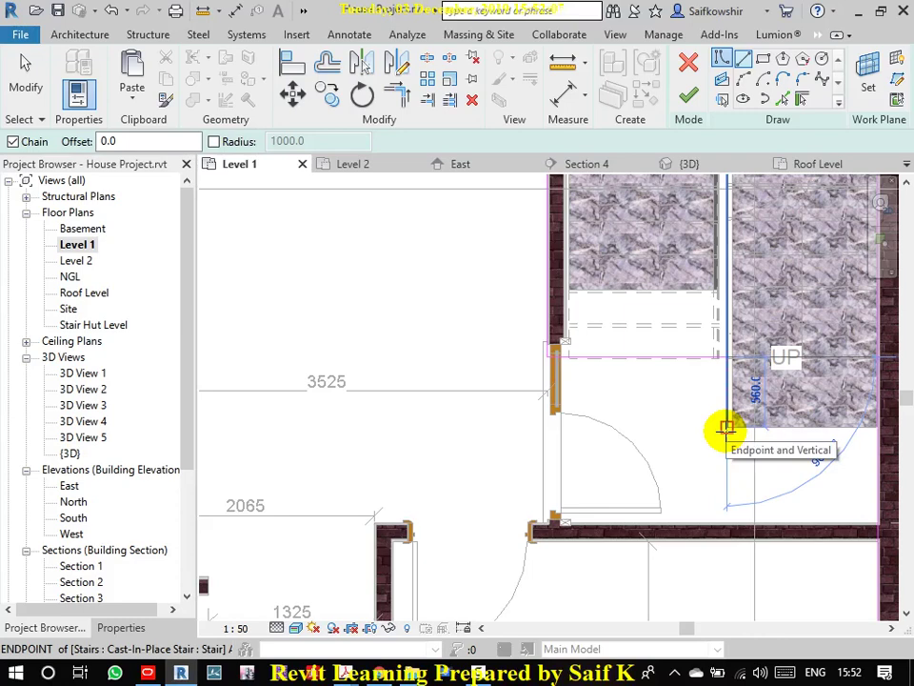
pyautogui.click(725, 427)
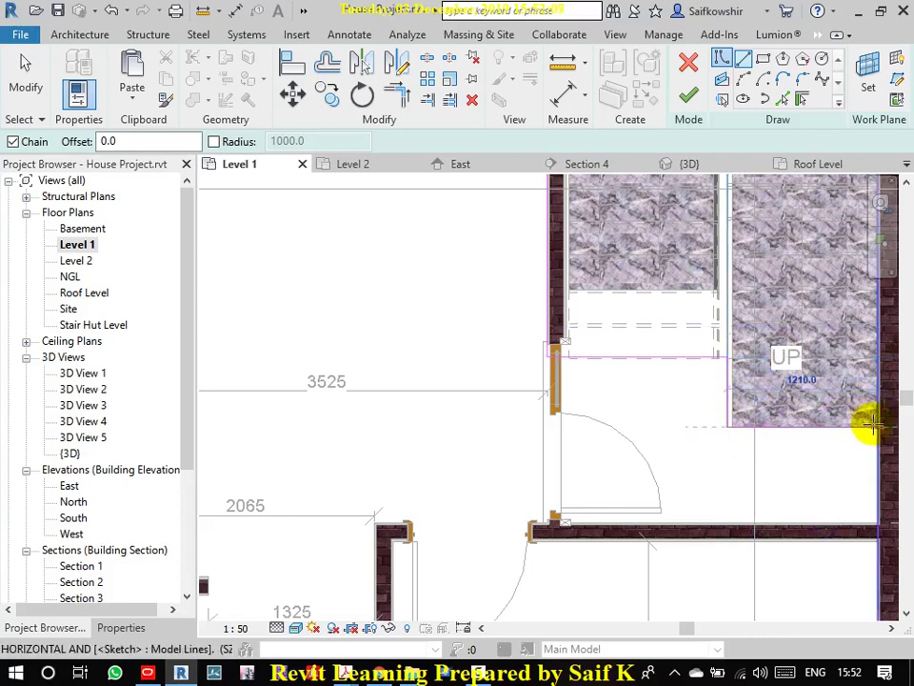
pyautogui.rightClick(878, 433)
pyautogui.click(738, 168)
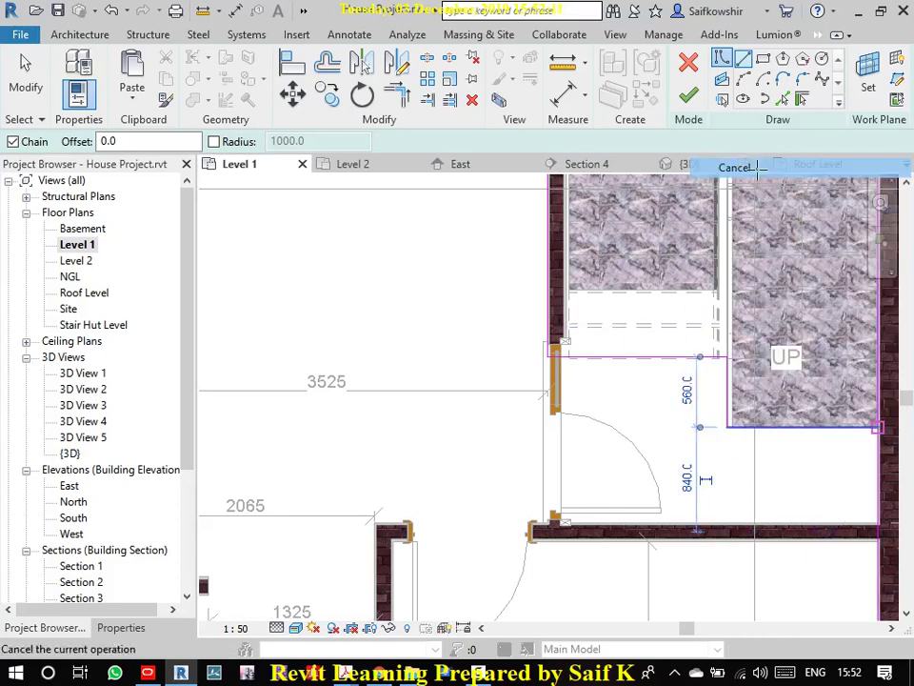
pyautogui.scroll(-2, 745, 289)
pyautogui.moveTo(782, 232); pyautogui.dragTo(730, 310, button='middle')
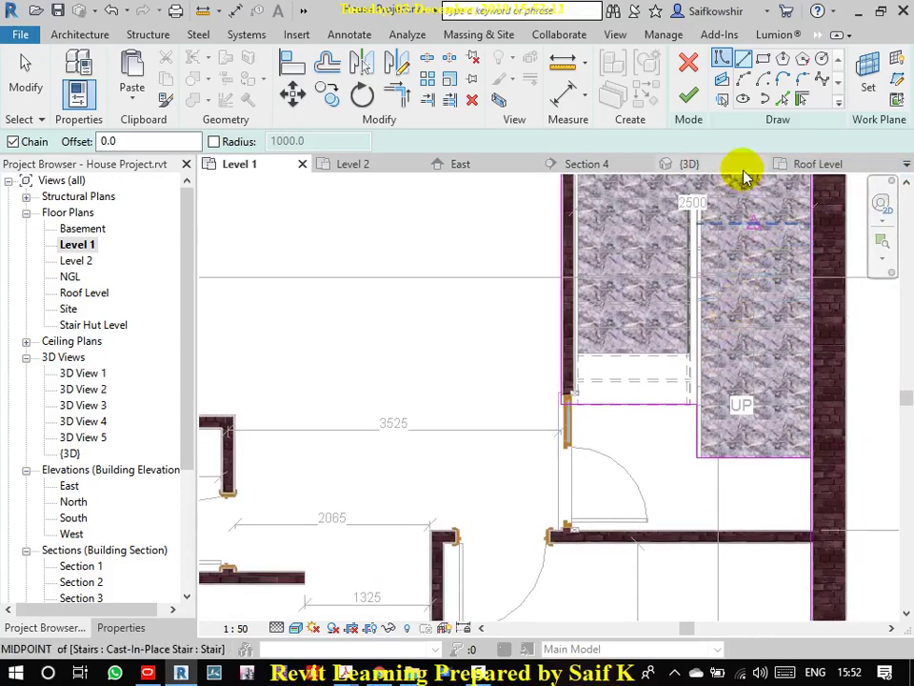
# - Split the right boundary line, trim the lines into corners, and finish the boundary sketch
pyautogui.click(427, 57)
pyautogui.click(810, 256)
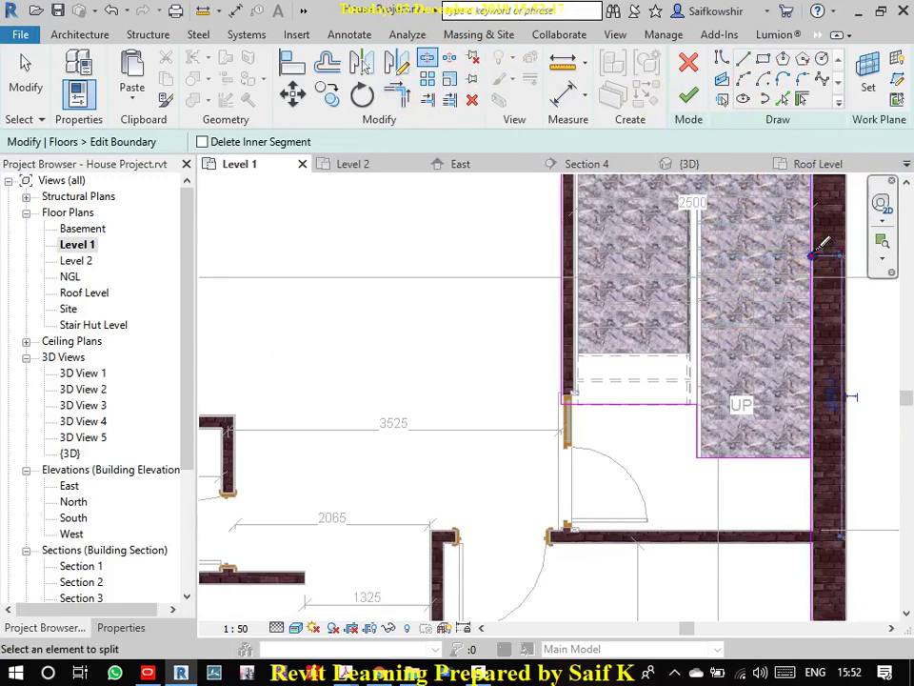
pyautogui.click(397, 93)
pyautogui.click(772, 459)
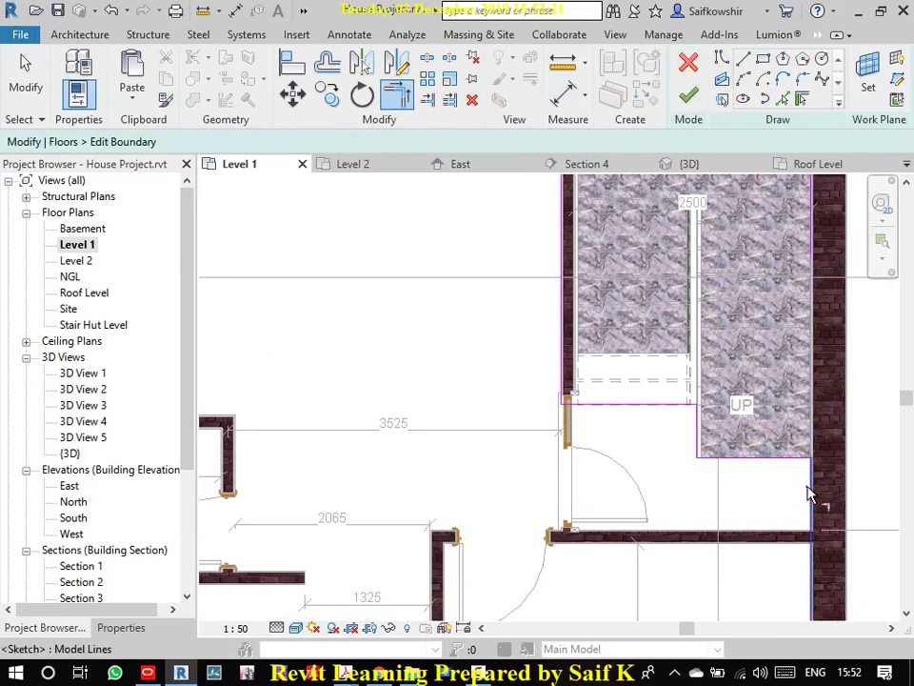
pyautogui.click(809, 487)
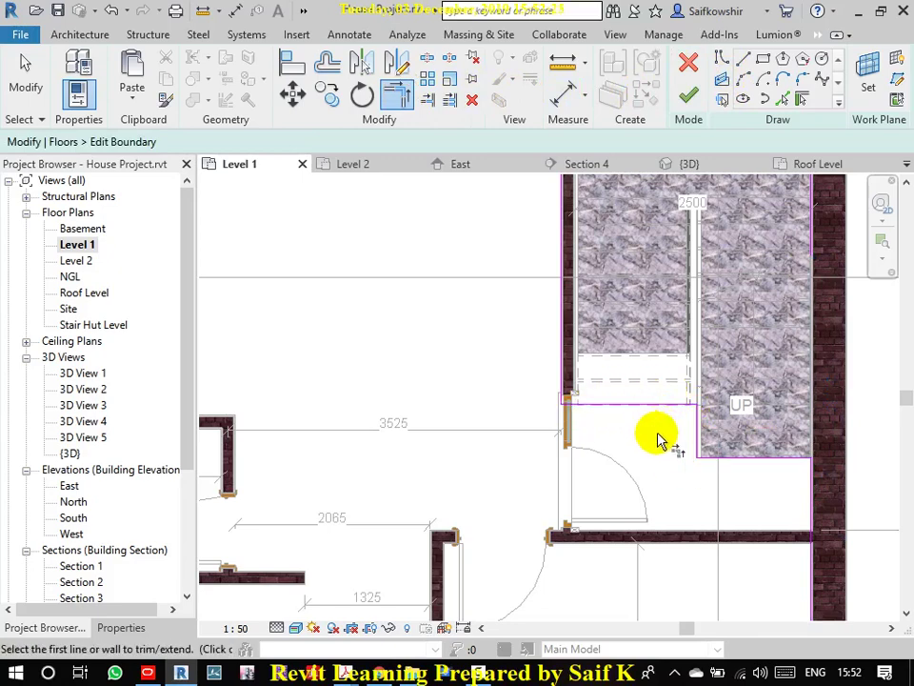
pyautogui.moveTo(748, 261); pyautogui.dragTo(725, 439, button='middle')
pyautogui.click(752, 261)
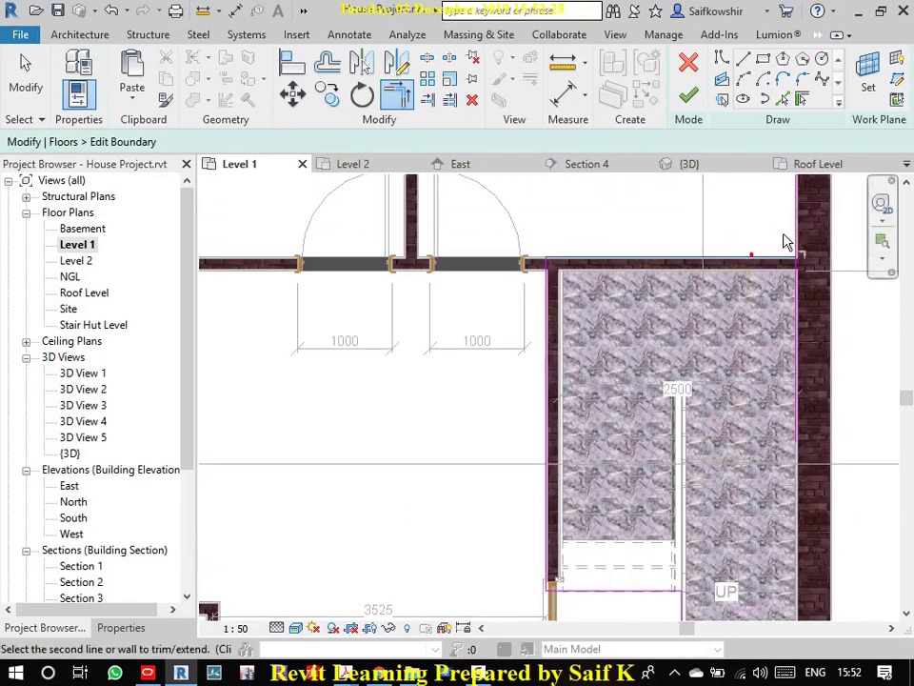
pyautogui.click(796, 236)
pyautogui.click(693, 95)
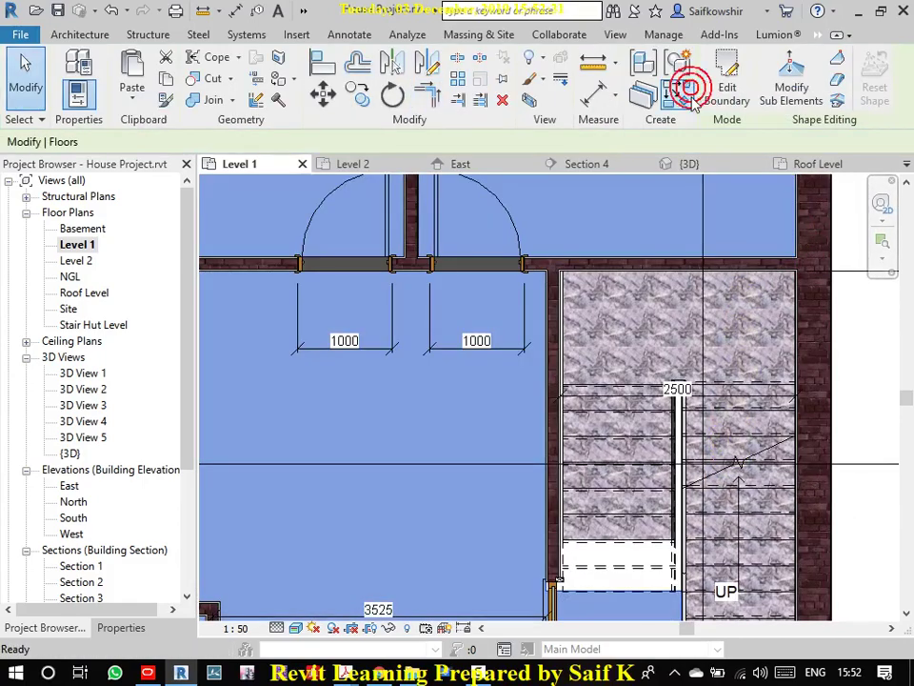
# - Deselect the slab, zoom out to the whole plan, and open the Basement floor plan
pyautogui.scroll(-4, 802, 362)
pyautogui.click(852, 486)
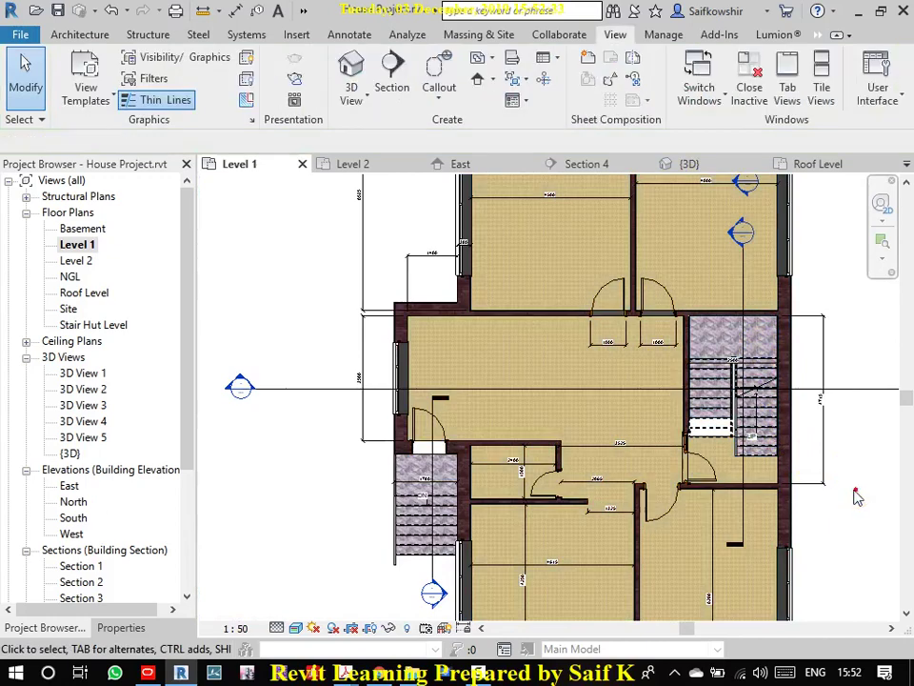
pyautogui.scroll(-2, 693, 363)
pyautogui.moveTo(693, 363); pyautogui.dragTo(616, 408, button='middle')
pyautogui.scroll(-2, 538, 359)
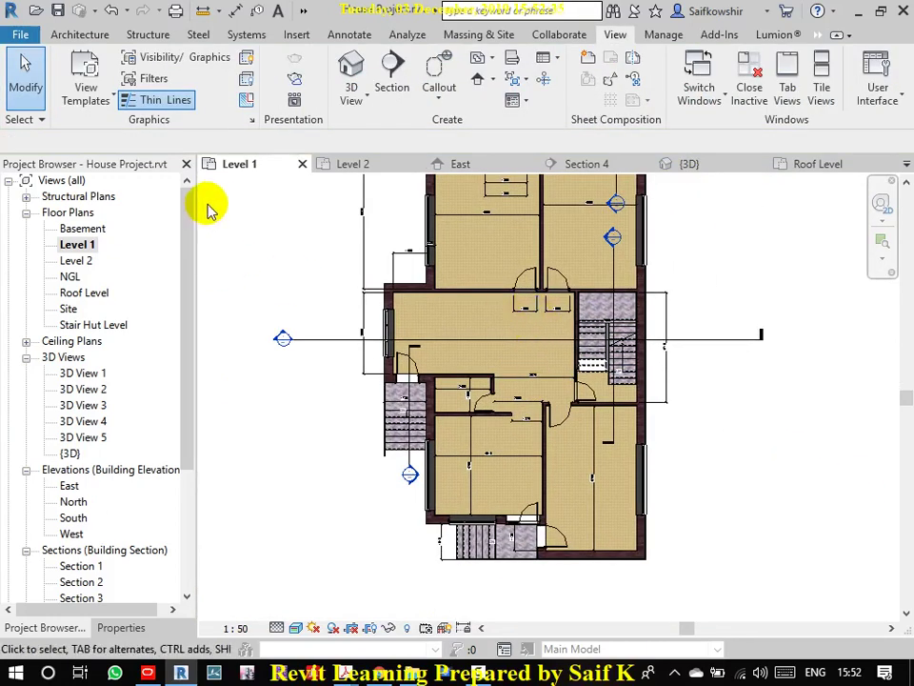
pyautogui.doubleClick(83, 232)
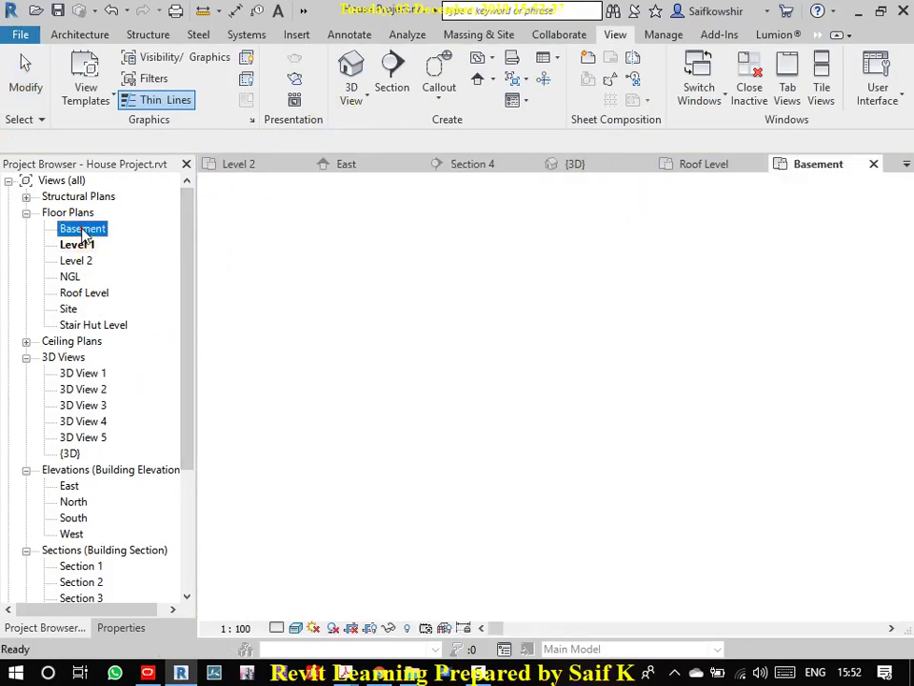
pyautogui.scroll(2, 604, 376)
pyautogui.scroll(2, 604, 378)
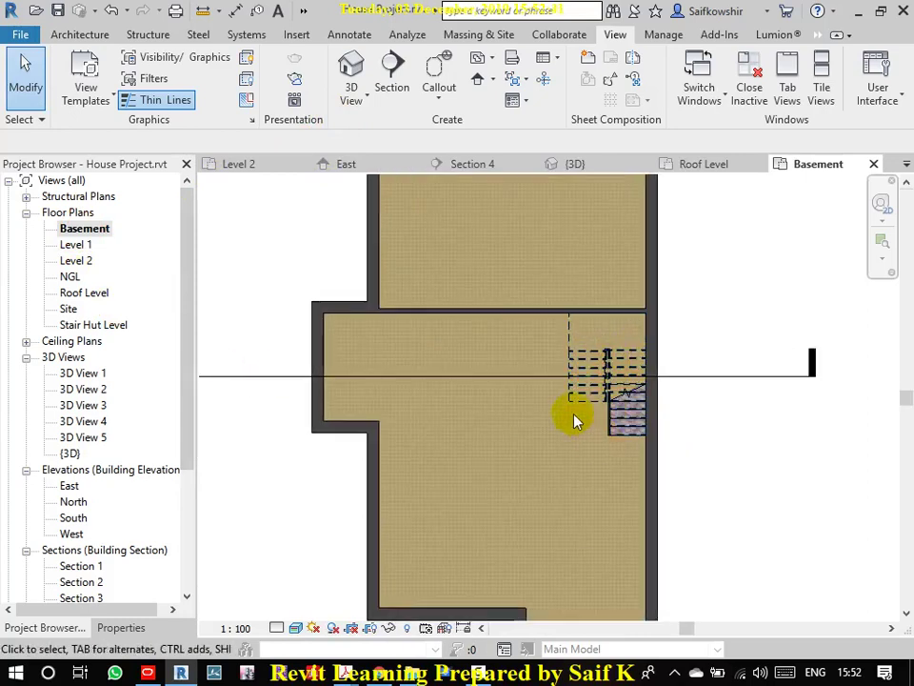
pyautogui.scroll(-1, 539, 415)
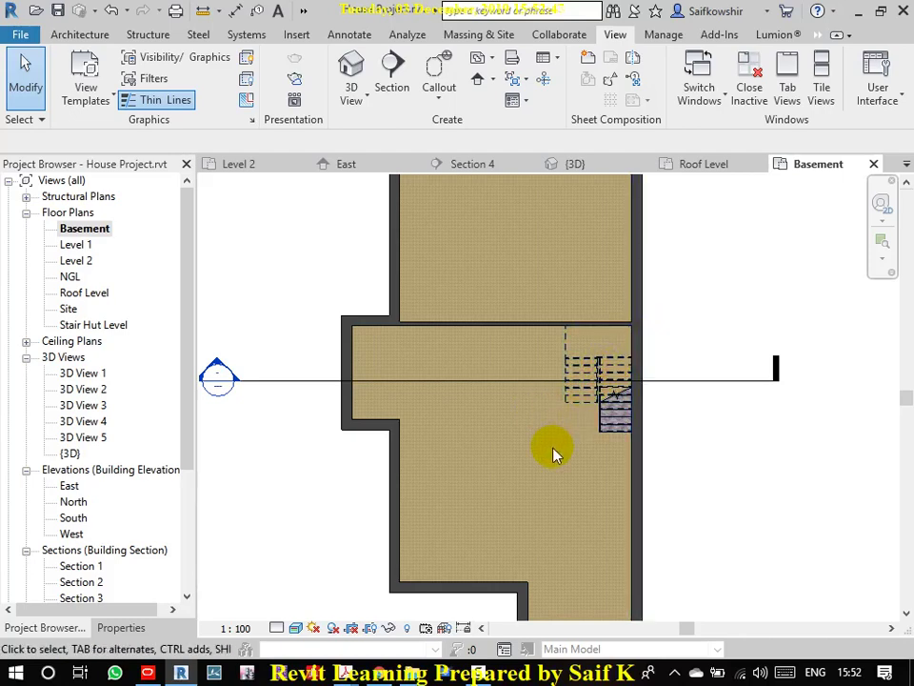
# - Inspect the house in the default 3D view, then return to the Level 1 floor plan
pyautogui.click(351, 70)
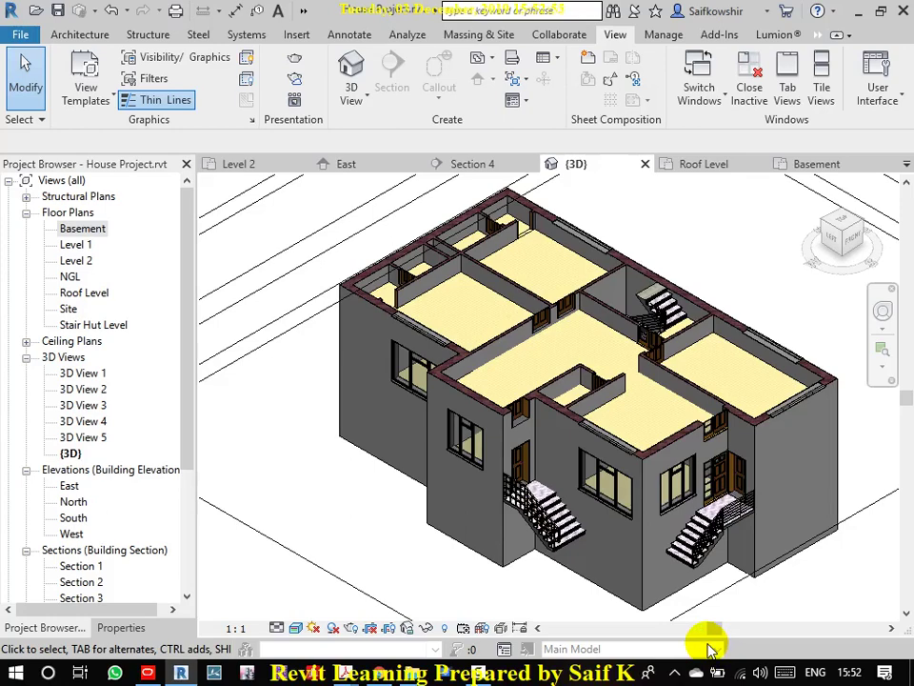
pyautogui.scroll(-2, 633, 244)
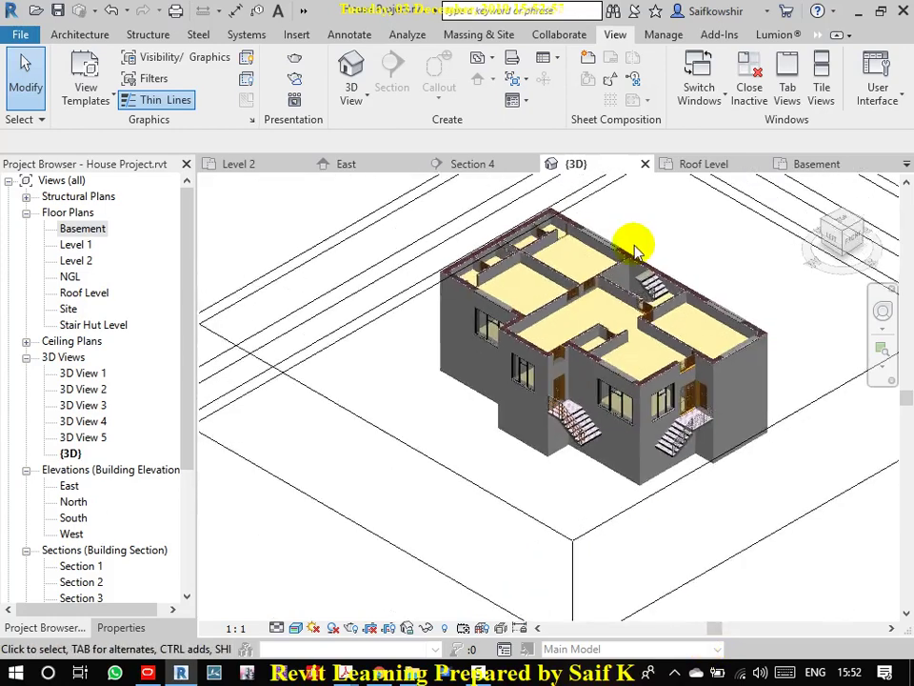
pyautogui.scroll(-1, 659, 232)
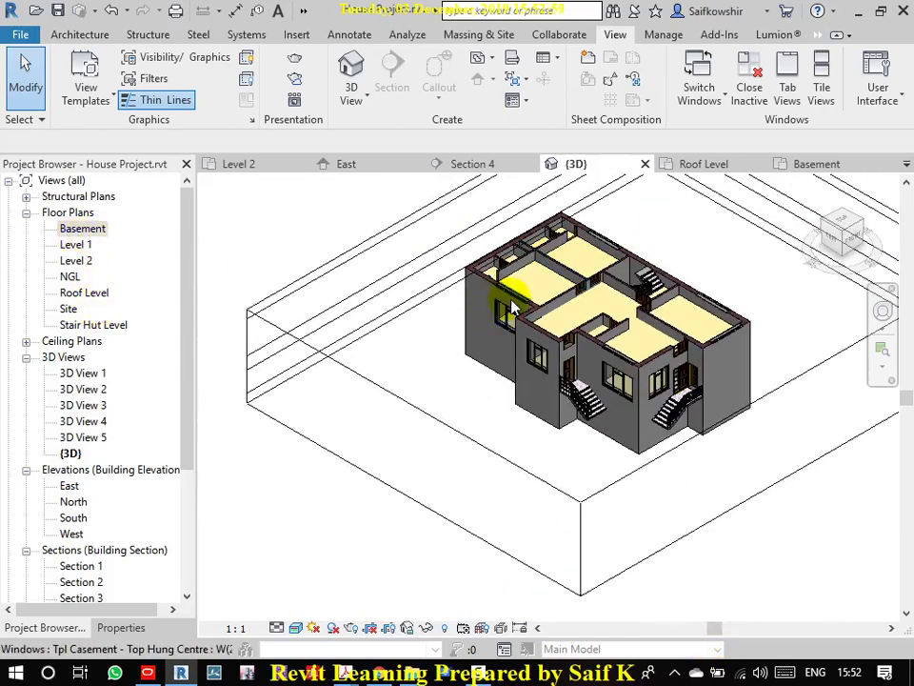
pyautogui.doubleClick(75, 244)
# - Tab-select the Level 1 floor slab and bring up the Architecture ribbon tools
pyautogui.scroll(-2, 605, 367)
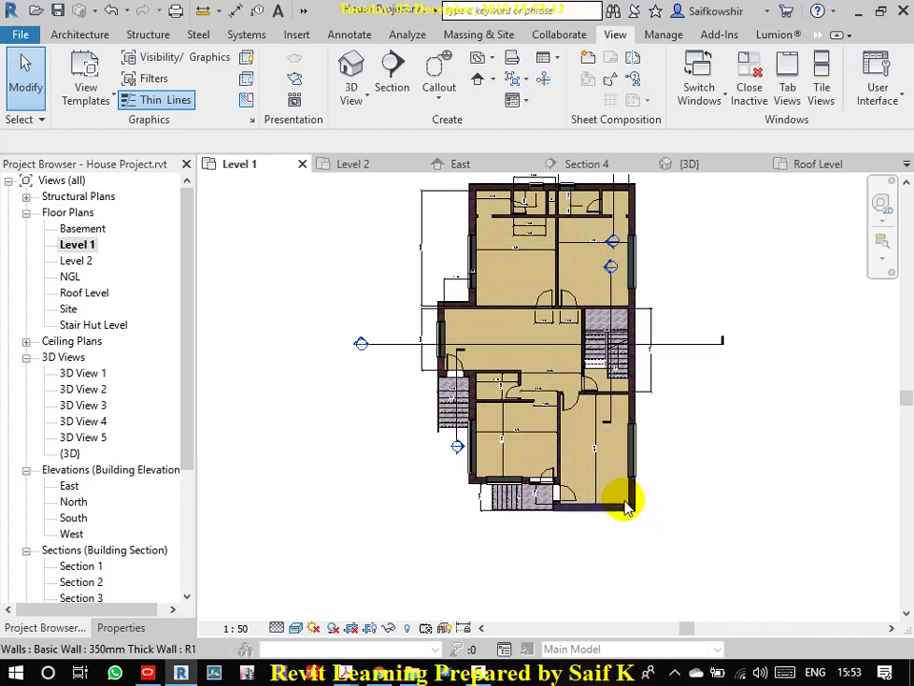
pyautogui.press('Tab')
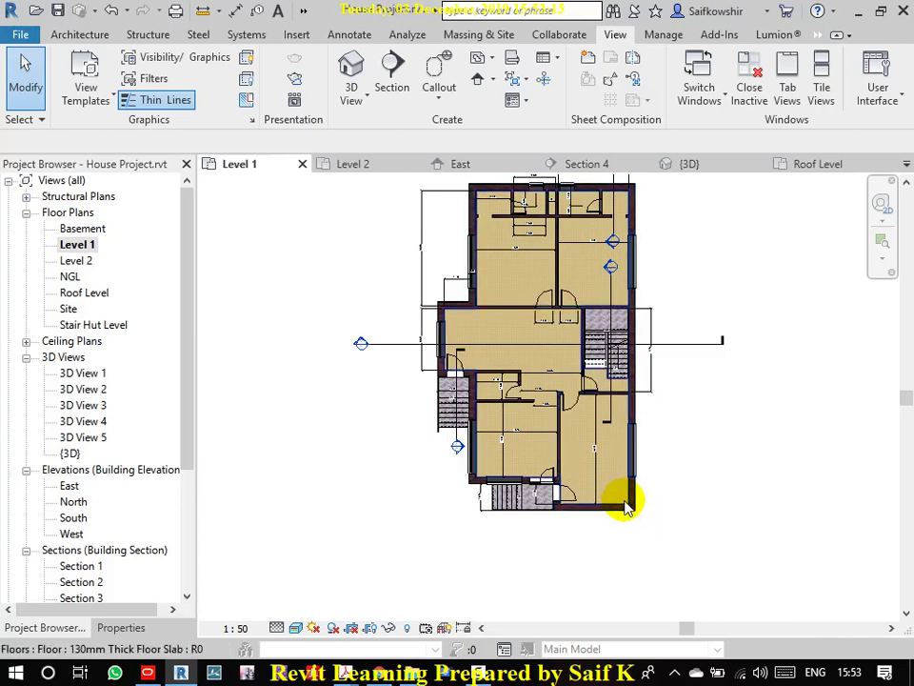
pyautogui.click(625, 506)
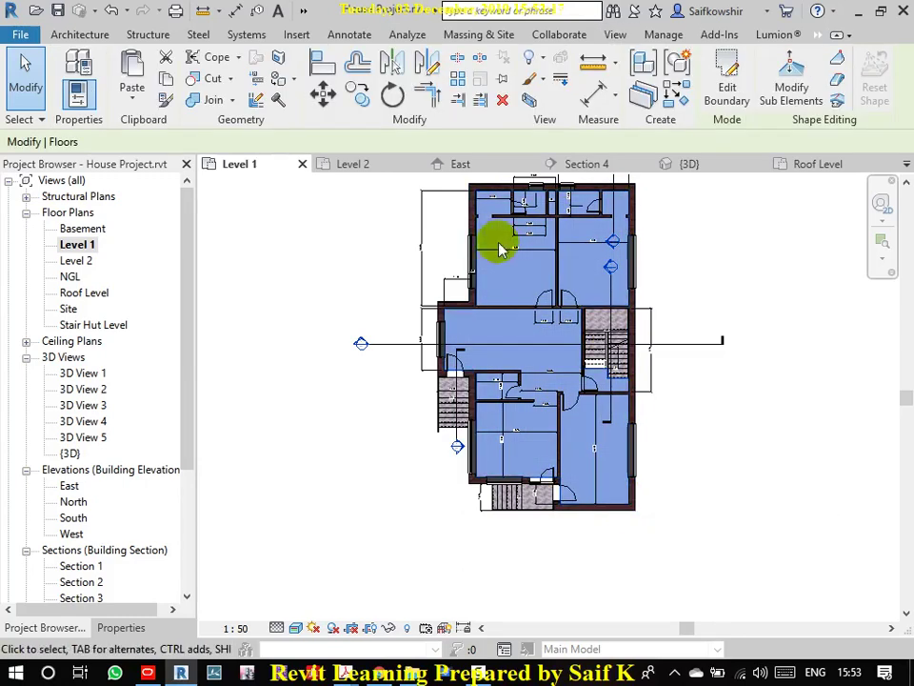
pyautogui.click(92, 36)
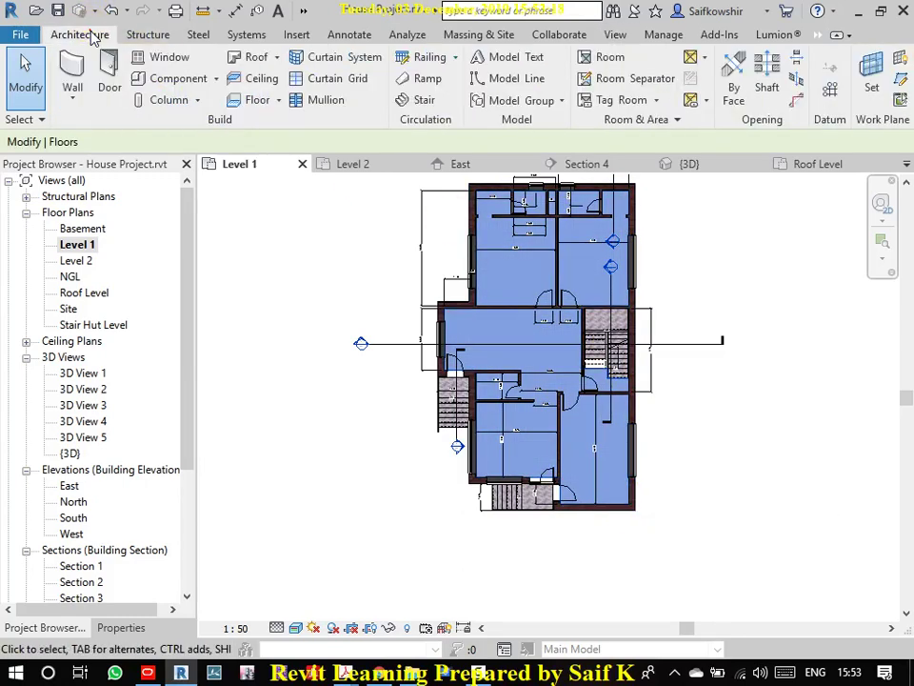
# - Start a Shaft opening and sketch a closed five-point Line outline in the right-hand room
pyautogui.click(773, 65)
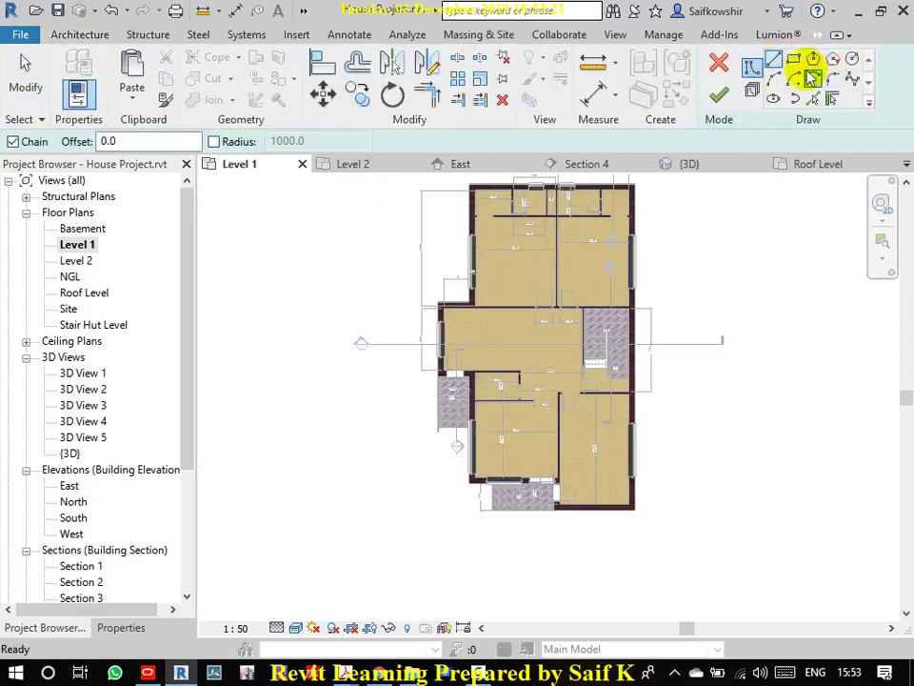
pyautogui.click(776, 62)
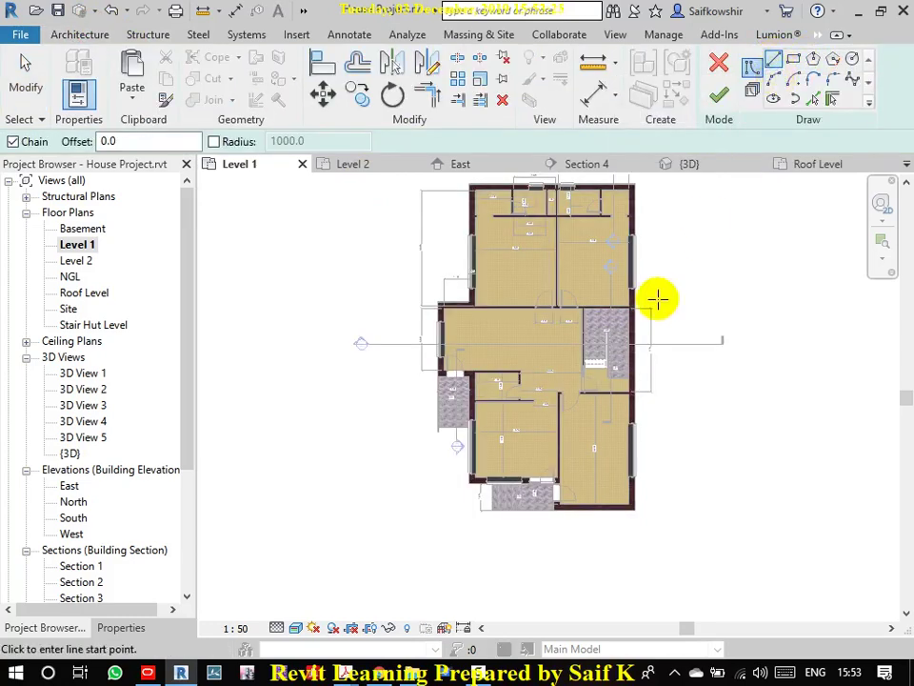
pyautogui.scroll(2, 604, 452)
pyautogui.scroll(2, 604, 488)
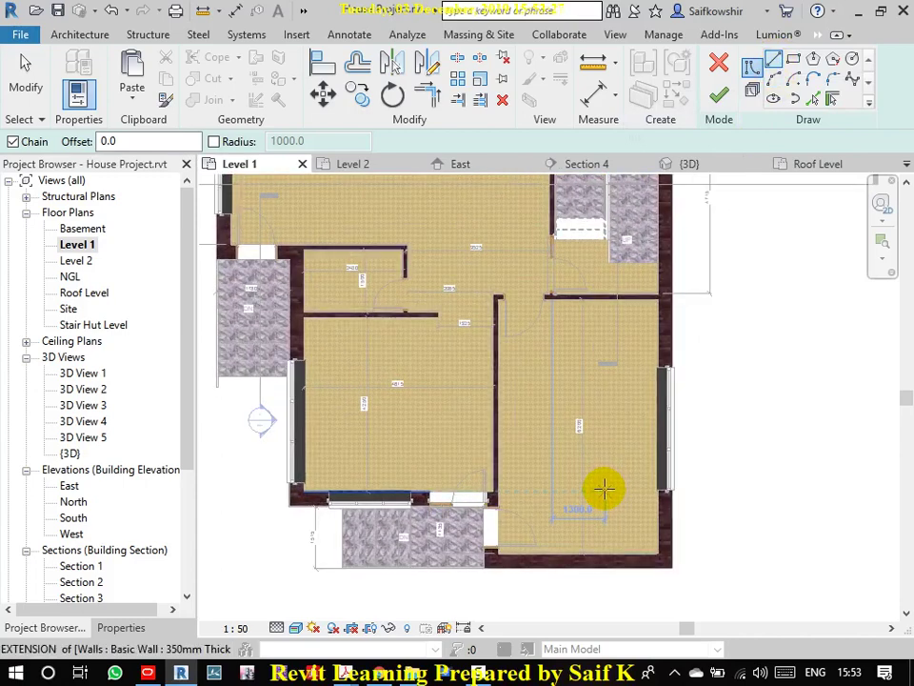
pyautogui.moveTo(604, 488); pyautogui.dragTo(644, 454, button='middle')
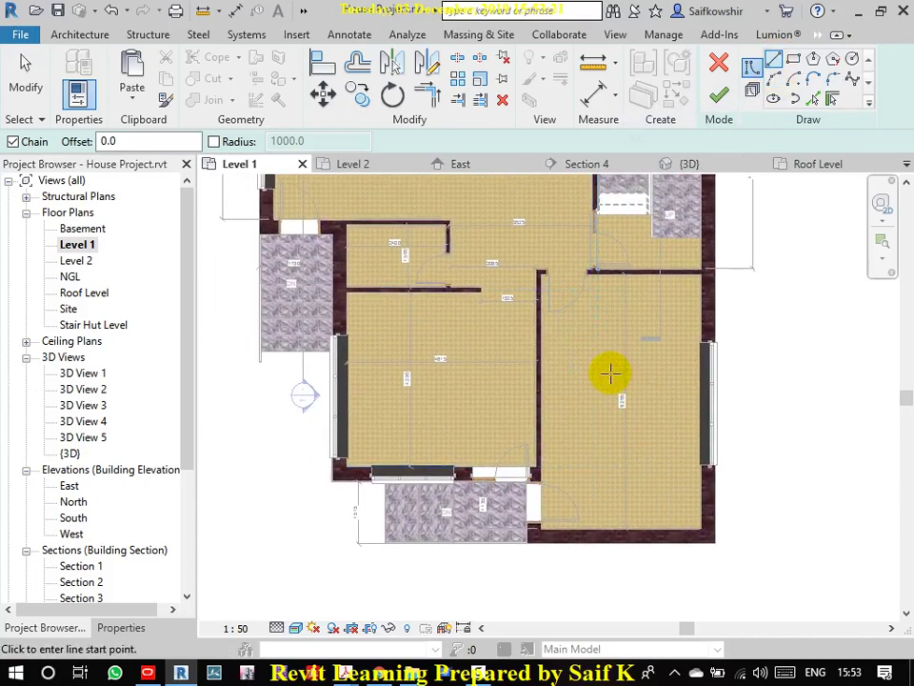
pyautogui.click(567, 386)
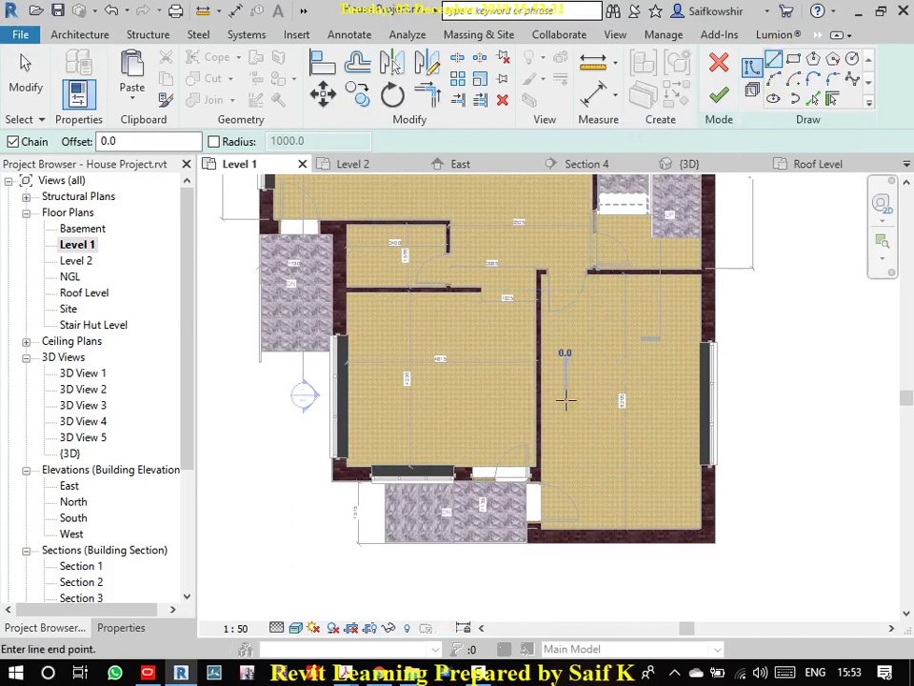
pyautogui.click(598, 345)
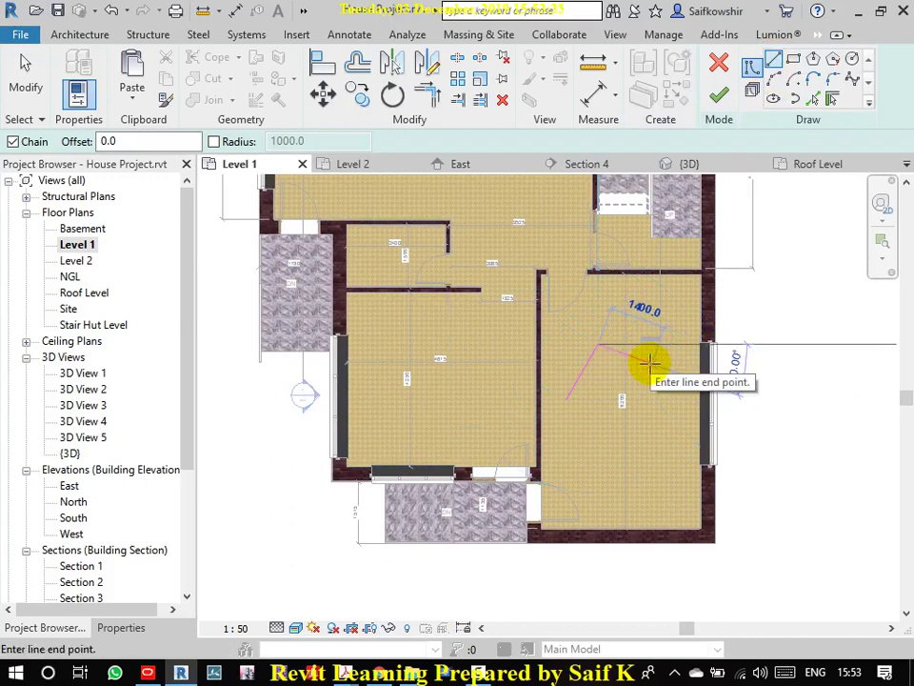
pyautogui.click(653, 363)
pyautogui.click(659, 411)
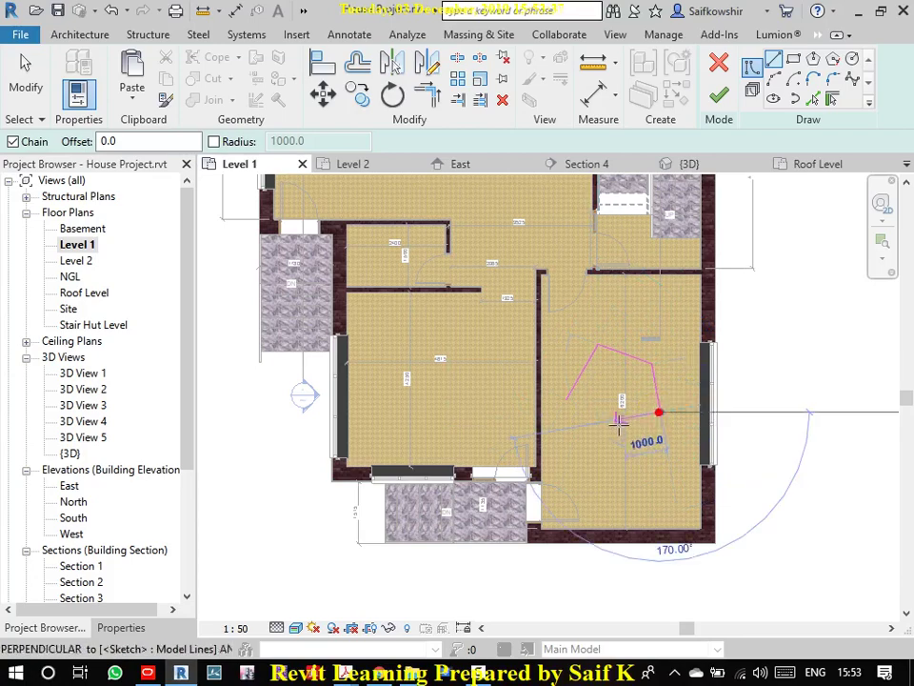
pyautogui.click(621, 431)
pyautogui.click(566, 400)
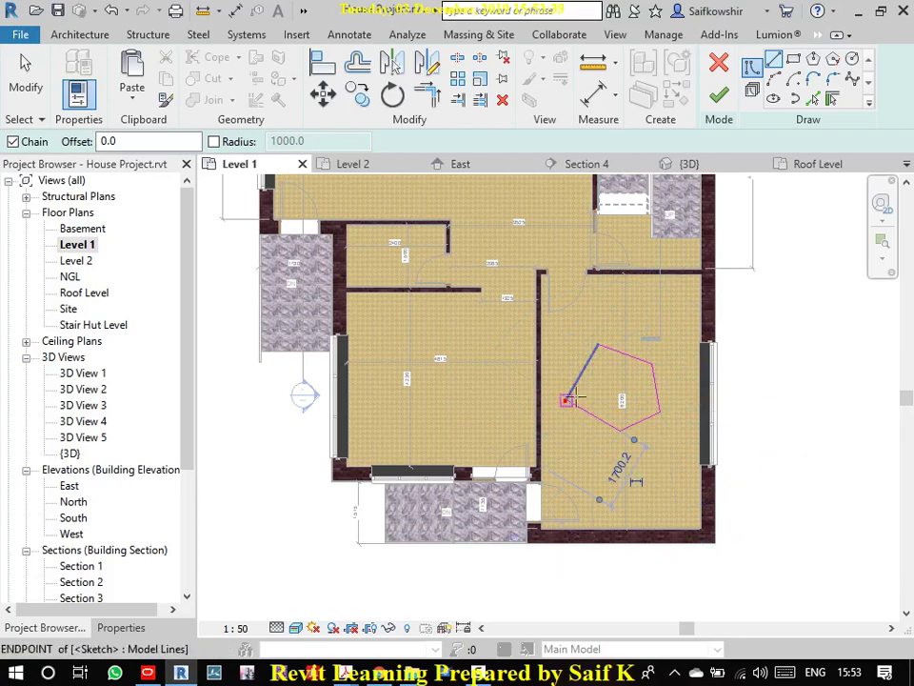
# - Set the shaft Base Constraint to NGL, Top Constraint to Roof Level, Top Offset 400, and finish
pyautogui.click(118, 626)
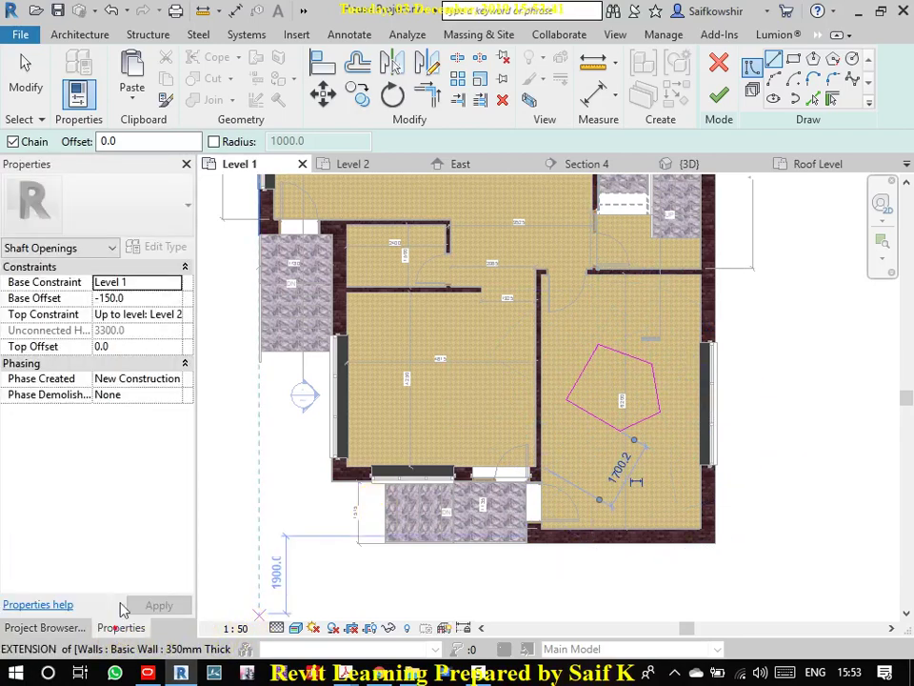
pyautogui.click(140, 287)
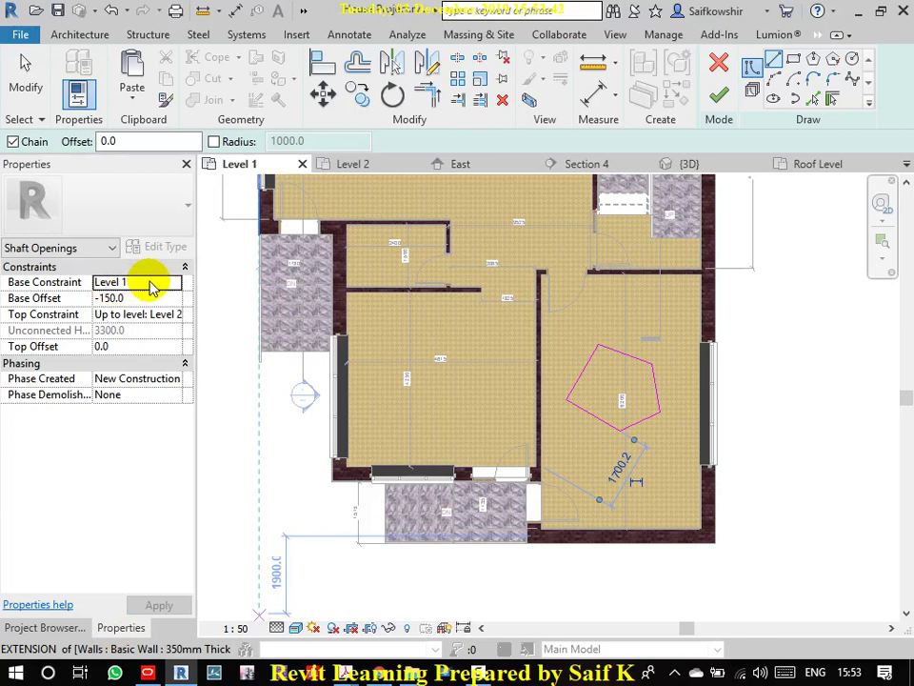
pyautogui.click(175, 283)
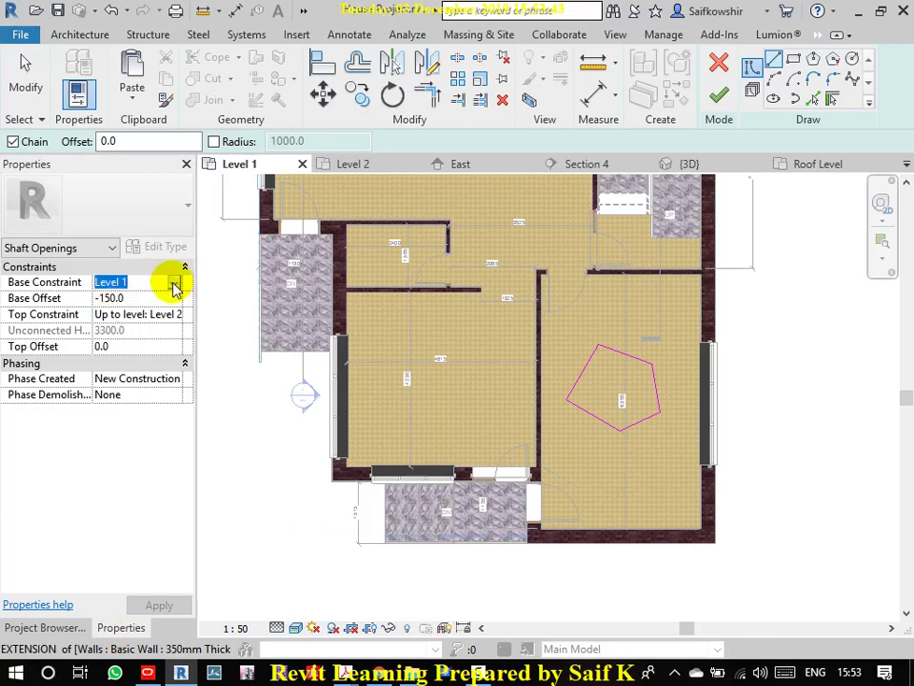
pyautogui.click(107, 311)
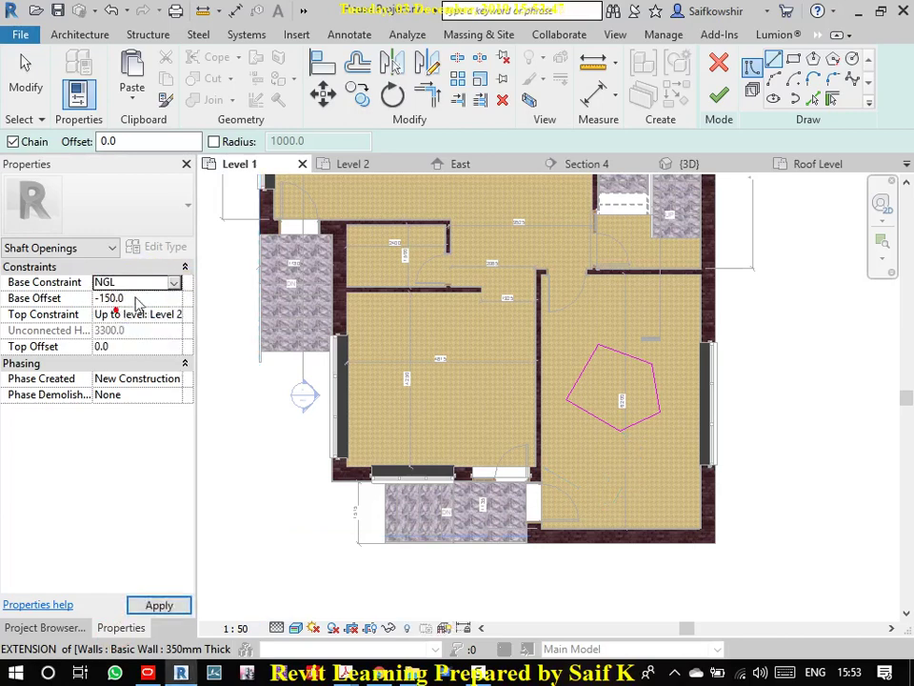
pyautogui.click(149, 318)
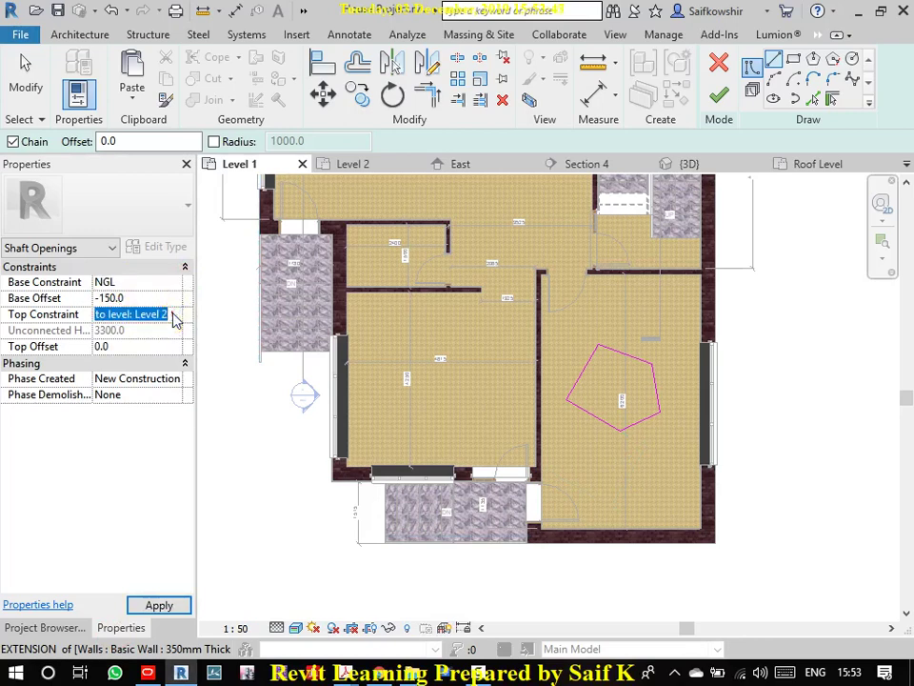
pyautogui.click(174, 315)
pyautogui.scroll(-1, 170, 389)
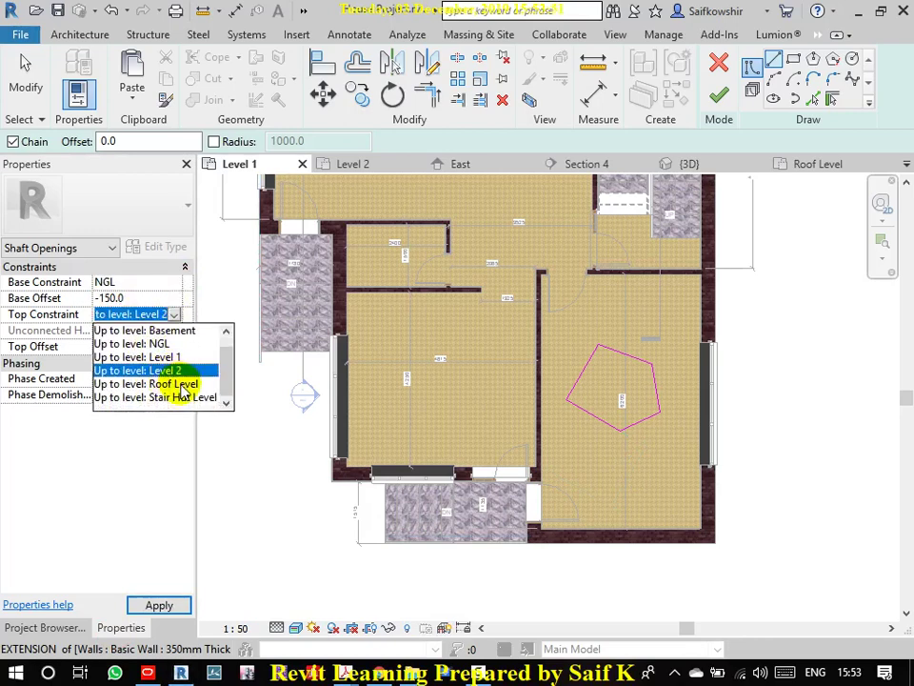
pyautogui.click(177, 384)
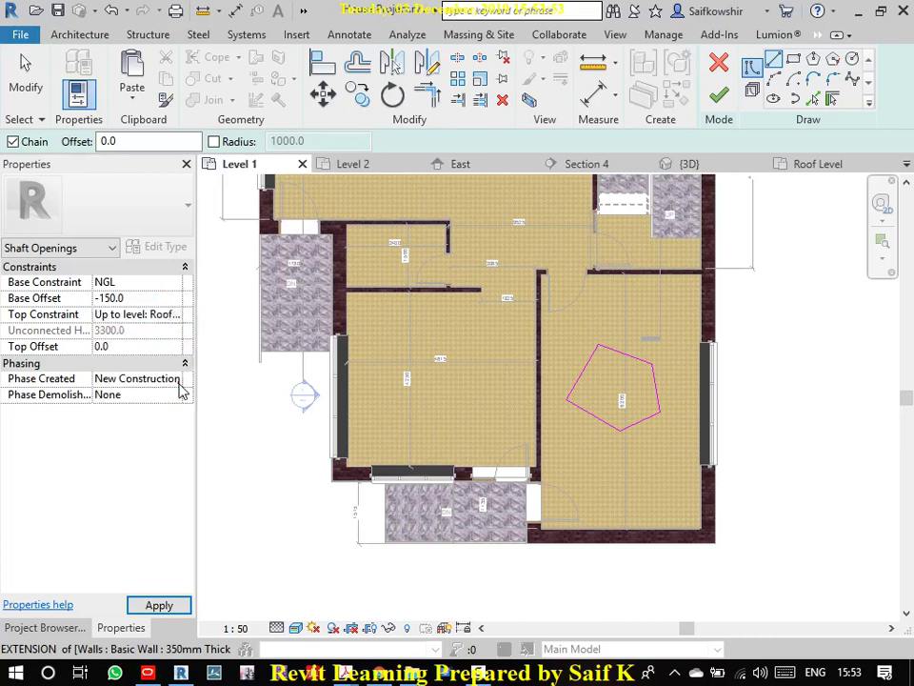
pyautogui.click(130, 347)
pyautogui.write('400')
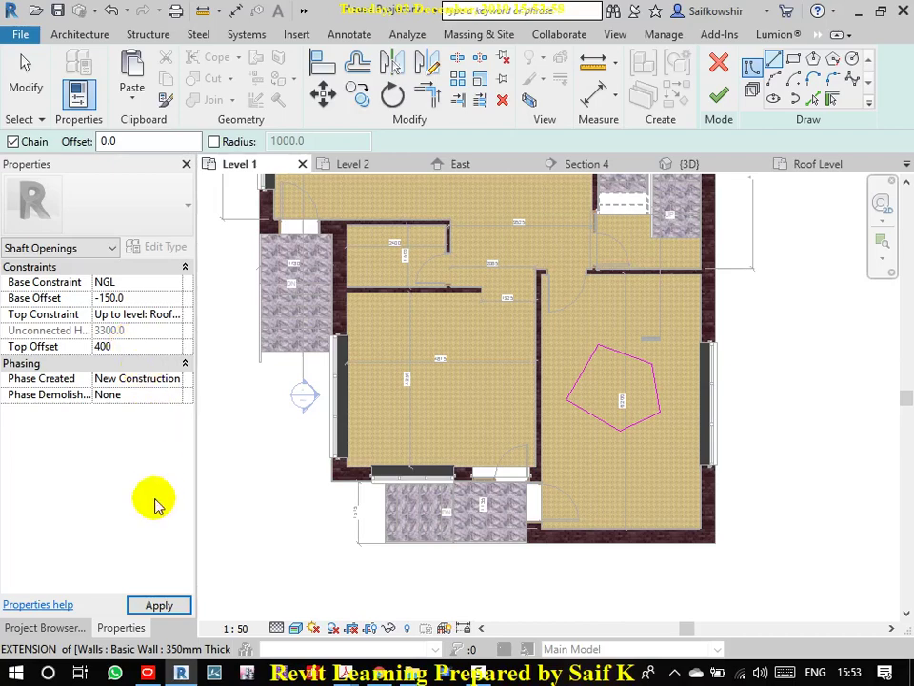
pyautogui.click(160, 604)
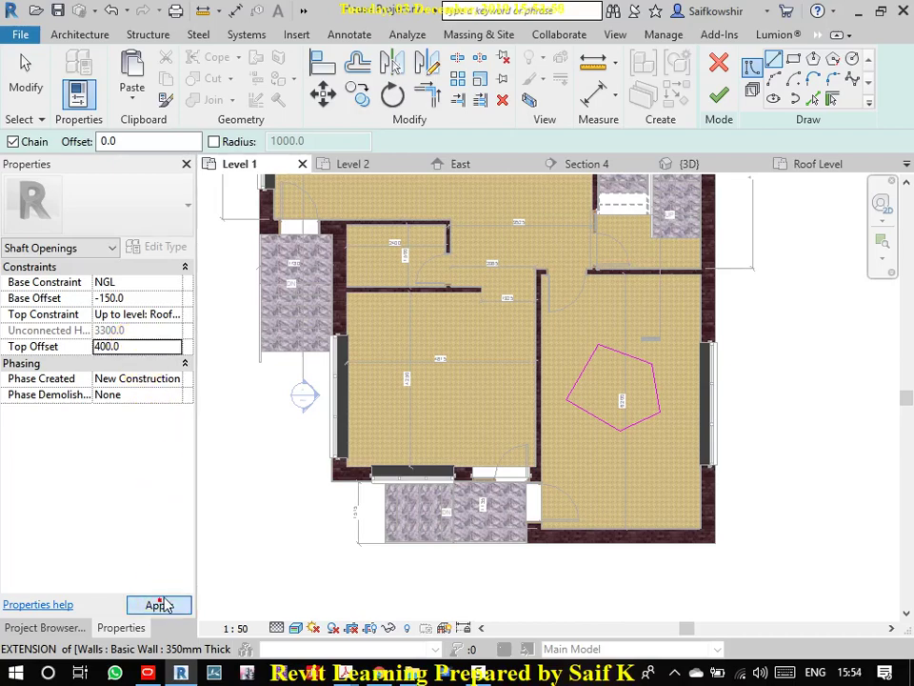
pyautogui.click(719, 93)
# - Deselect the shaft, open the default {3D} view, zoom in, and select the pentagon shaft
pyautogui.click(767, 449)
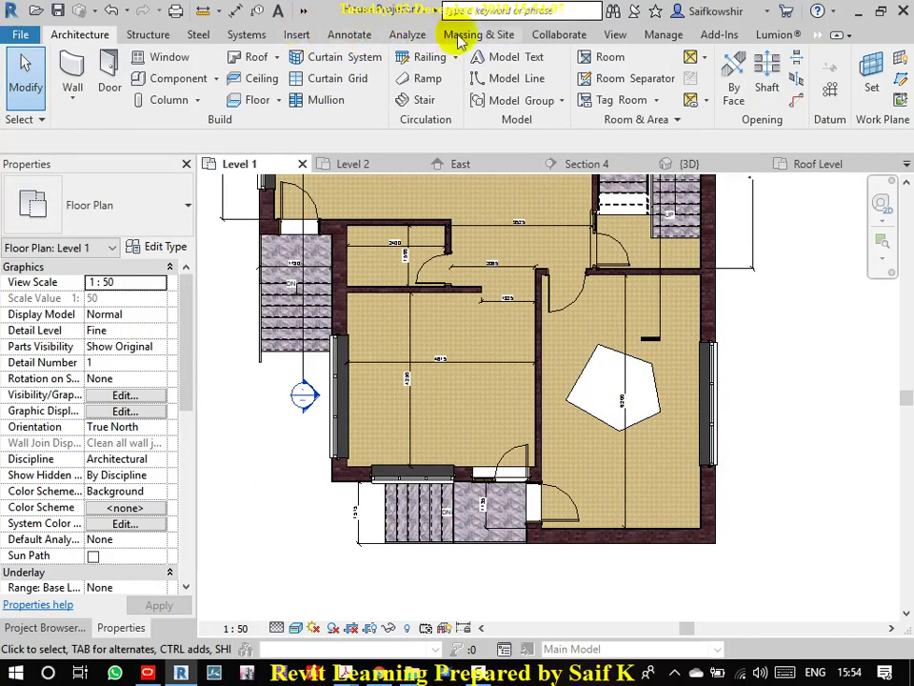
pyautogui.click(612, 35)
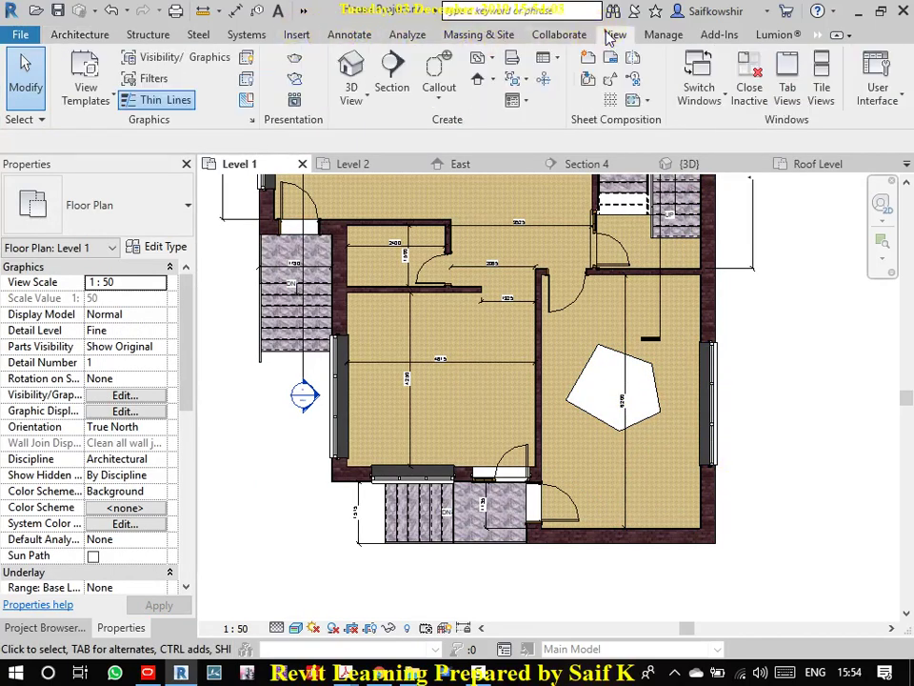
pyautogui.click(349, 66)
pyautogui.scroll(3, 676, 309)
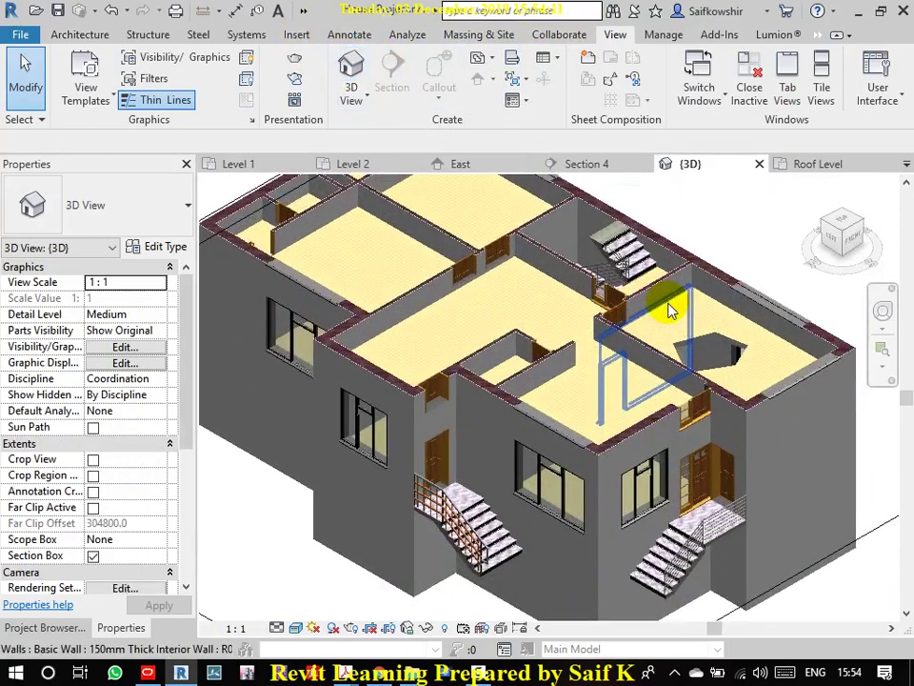
pyautogui.scroll(3, 670, 311)
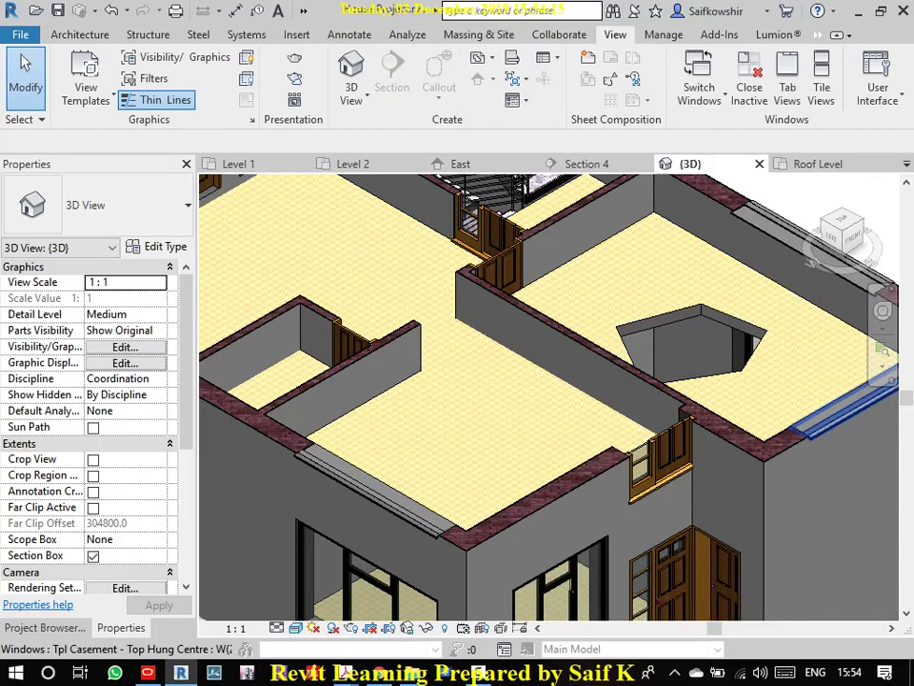
pyautogui.click(702, 339)
# - Drag the shaft opening's top grip until its Top Offset reads -2623.0, then deselect it
pyautogui.scroll(-2, 687, 351)
pyautogui.scroll(-2, 688, 351)
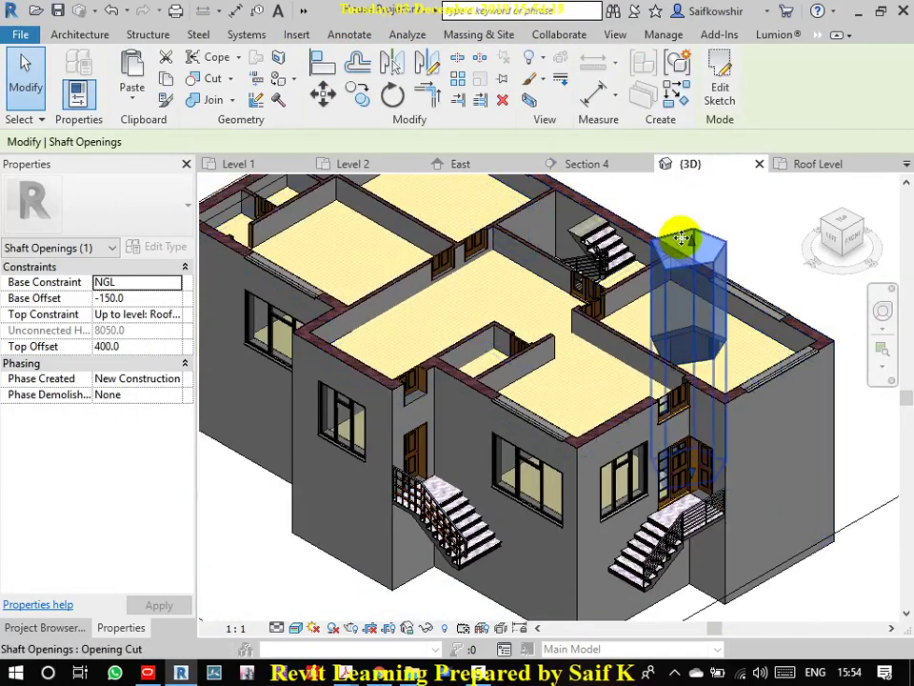
pyautogui.moveTo(692, 240)
pyautogui.mouseDown()
pyautogui.moveTo(695, 204)
pyautogui.moveTo(698, 405)
pyautogui.mouseUp()
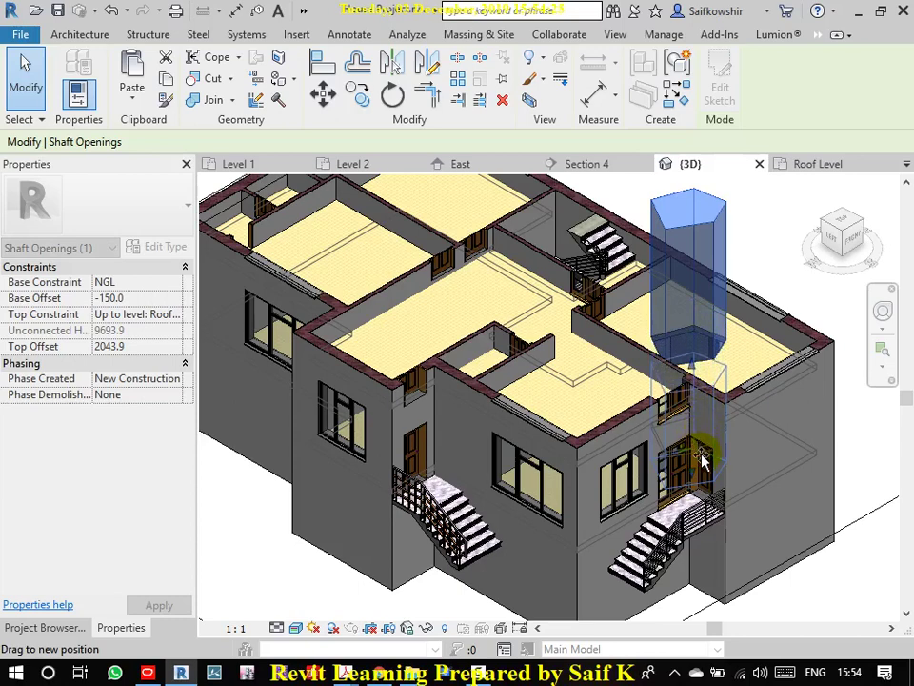
pyautogui.moveTo(702, 462); pyautogui.dragTo(701, 455)
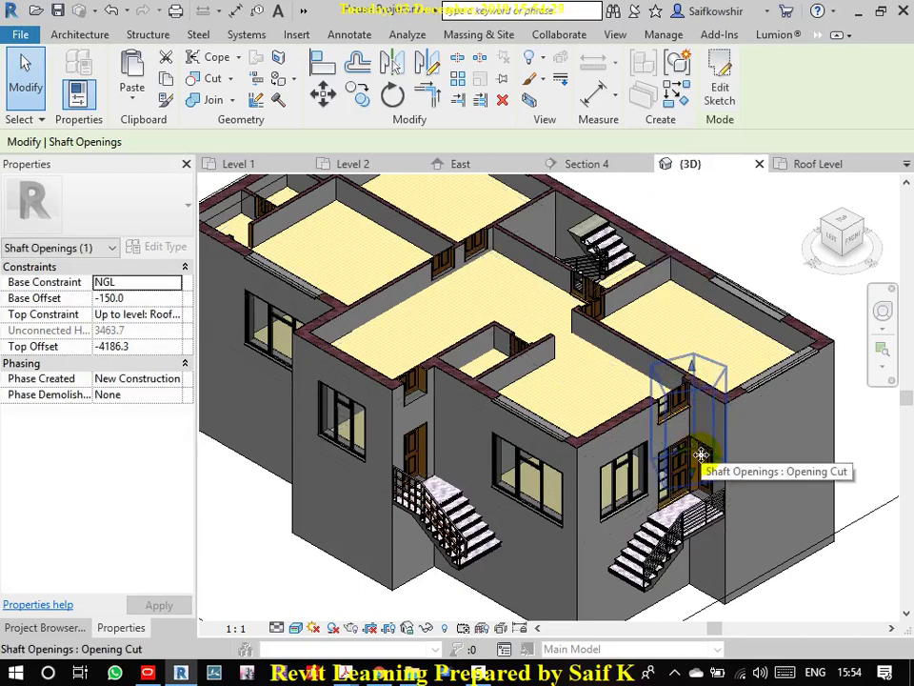
pyautogui.moveTo(690, 363)
pyautogui.mouseDown()
pyautogui.moveTo(686, 312)
pyautogui.moveTo(690, 320)
pyautogui.mouseUp()
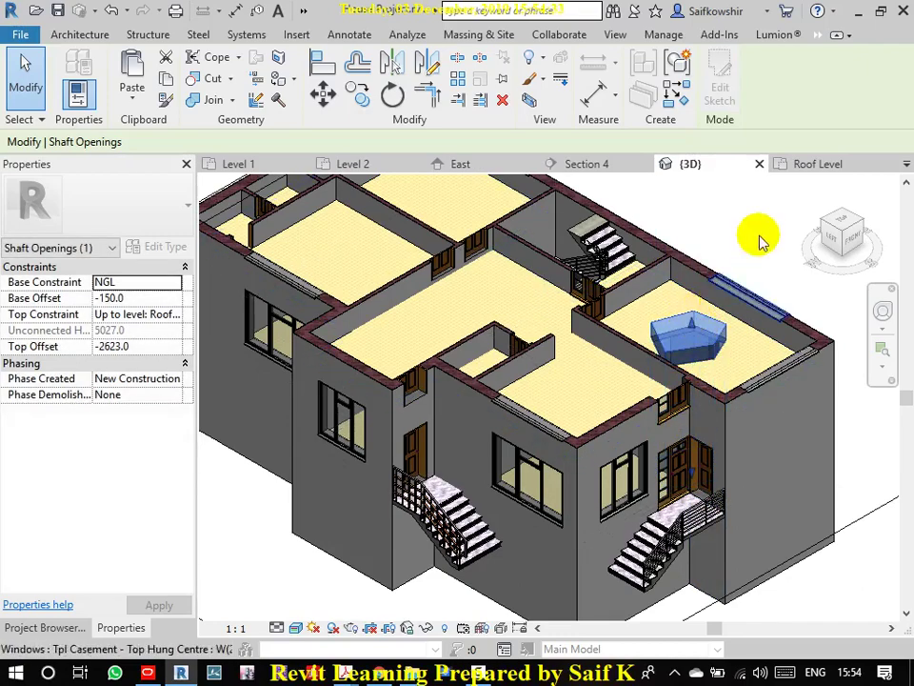
pyautogui.click(785, 207)
pyautogui.click(697, 350)
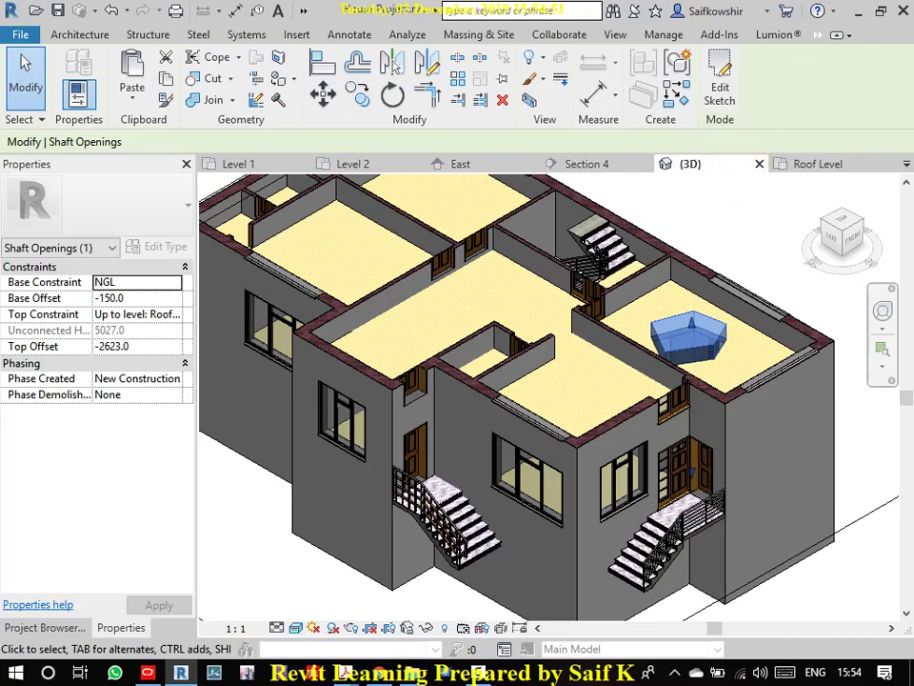
pyautogui.click(761, 232)
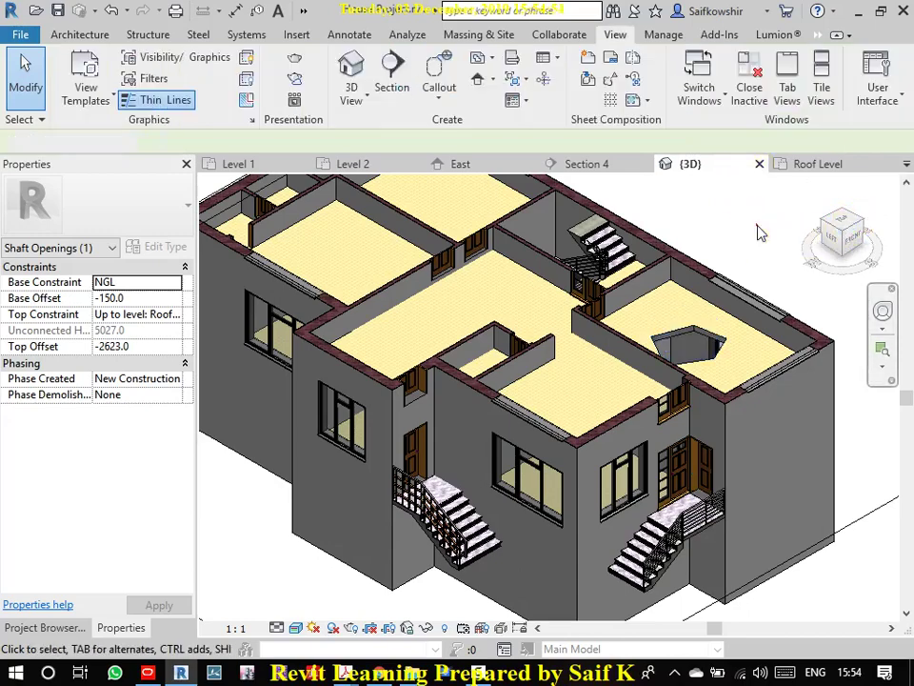
# - Select the pentagon shaft opening and delete it, leaving the upper floor slab unbroken
pyautogui.click(691, 324)
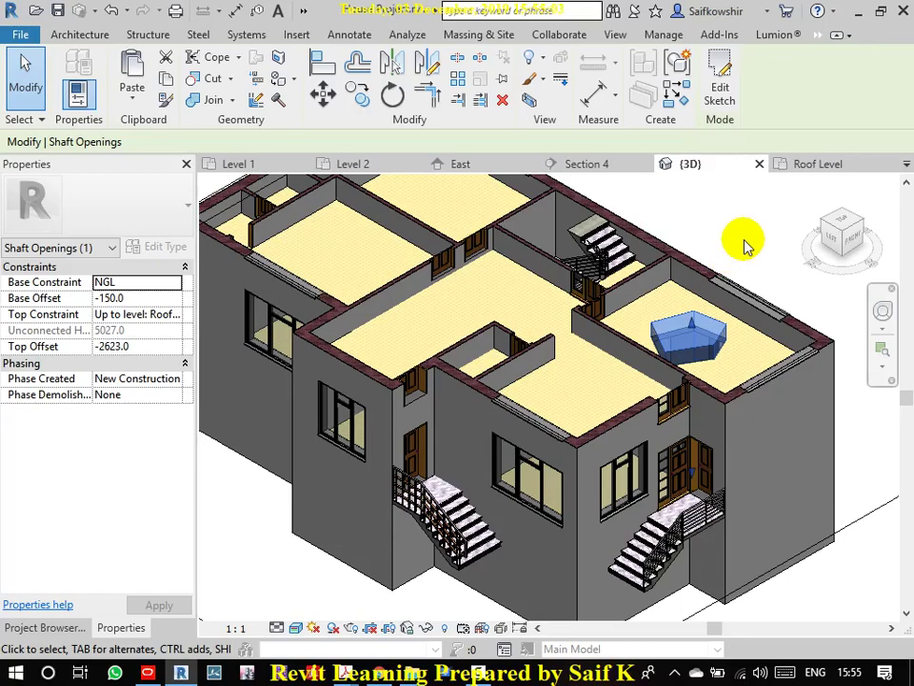
pyautogui.click(726, 217)
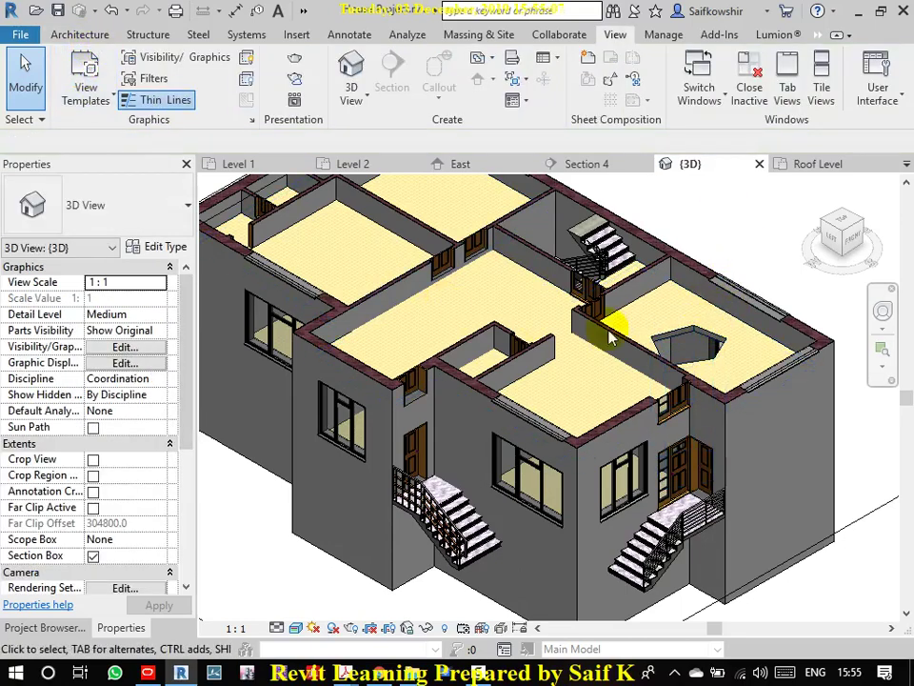
pyautogui.click(679, 335)
pyautogui.moveTo(676, 334)
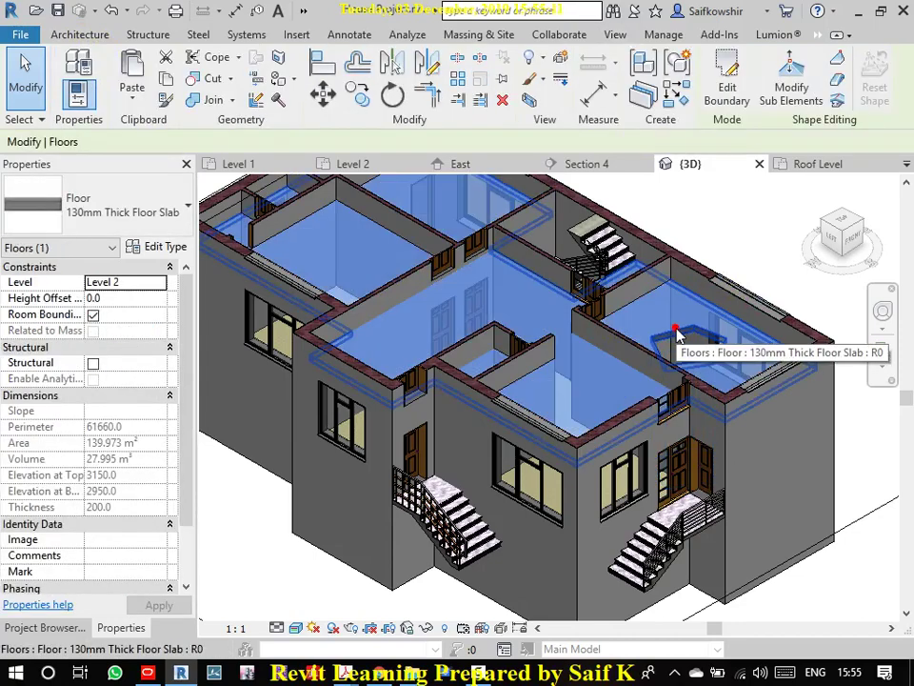
pyautogui.click(78, 38)
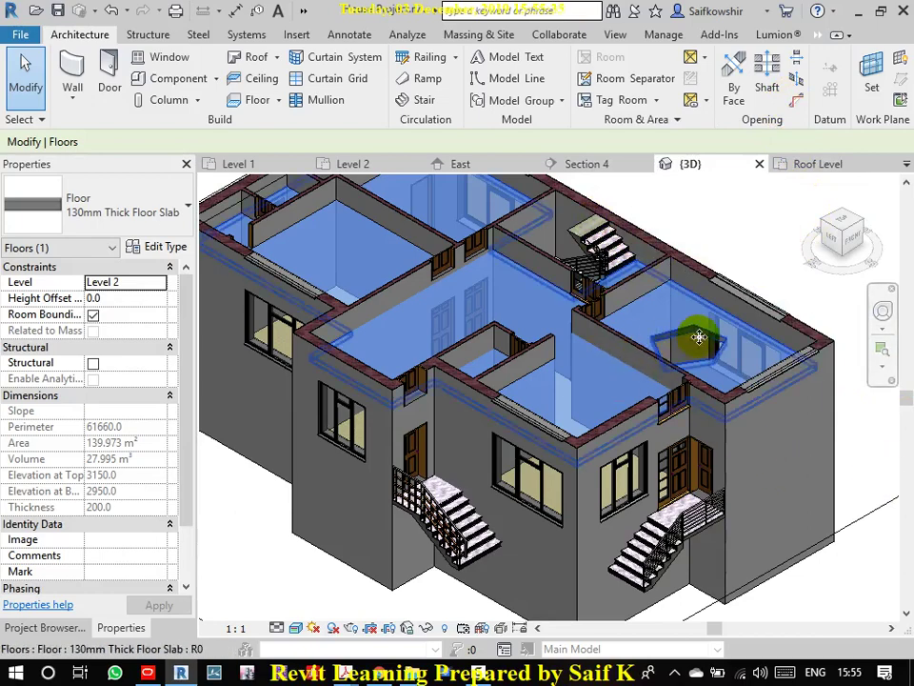
pyautogui.click(751, 227)
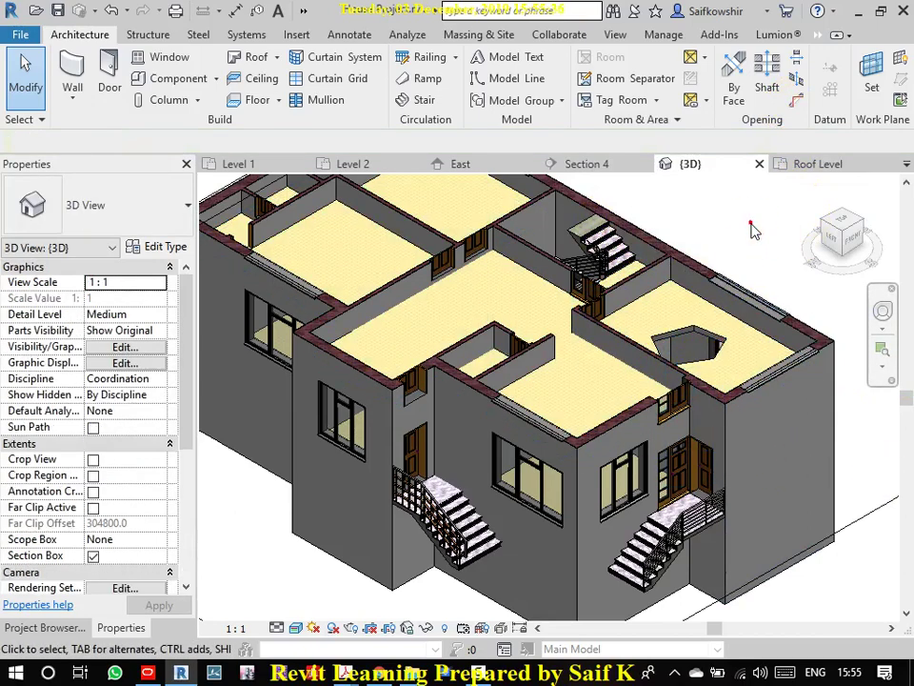
pyautogui.click(702, 350)
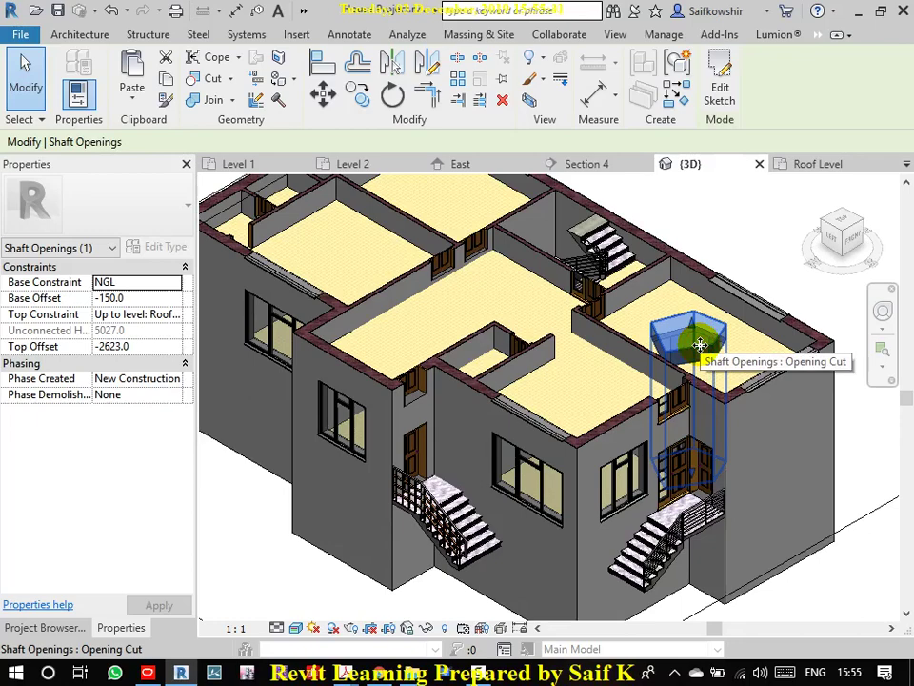
pyautogui.press('Delete')
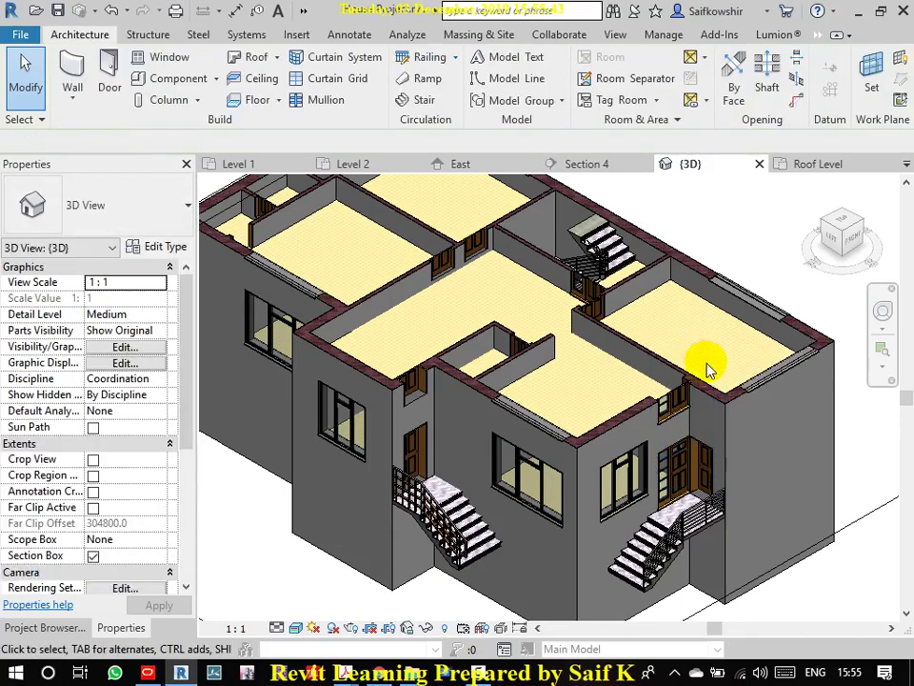
pyautogui.scroll(-4, 704, 370)
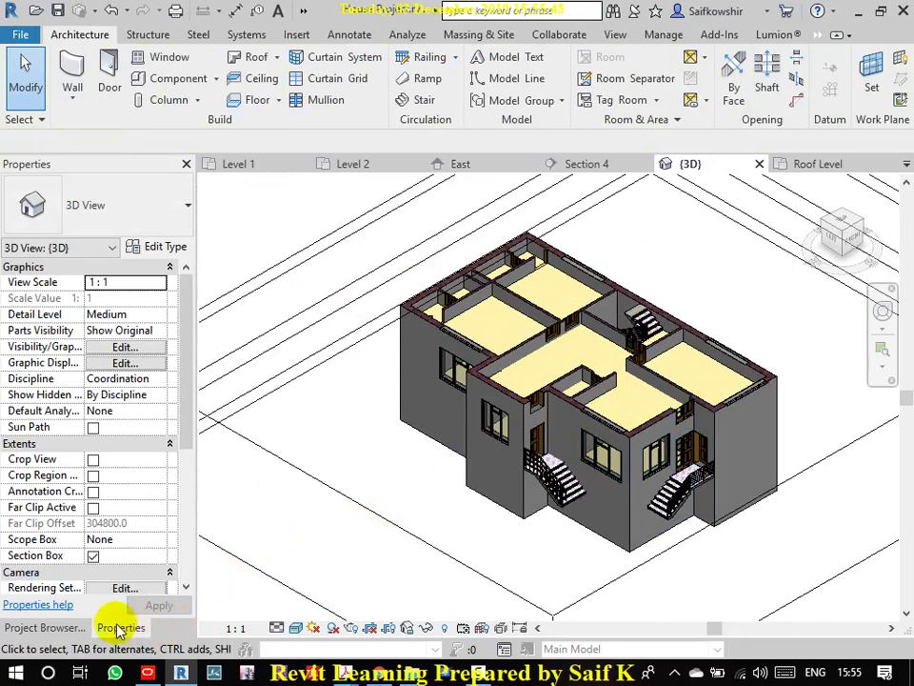
# - Switch the left panel to the Project Browser and recentre the house in the 3D view
pyautogui.click(81, 627)
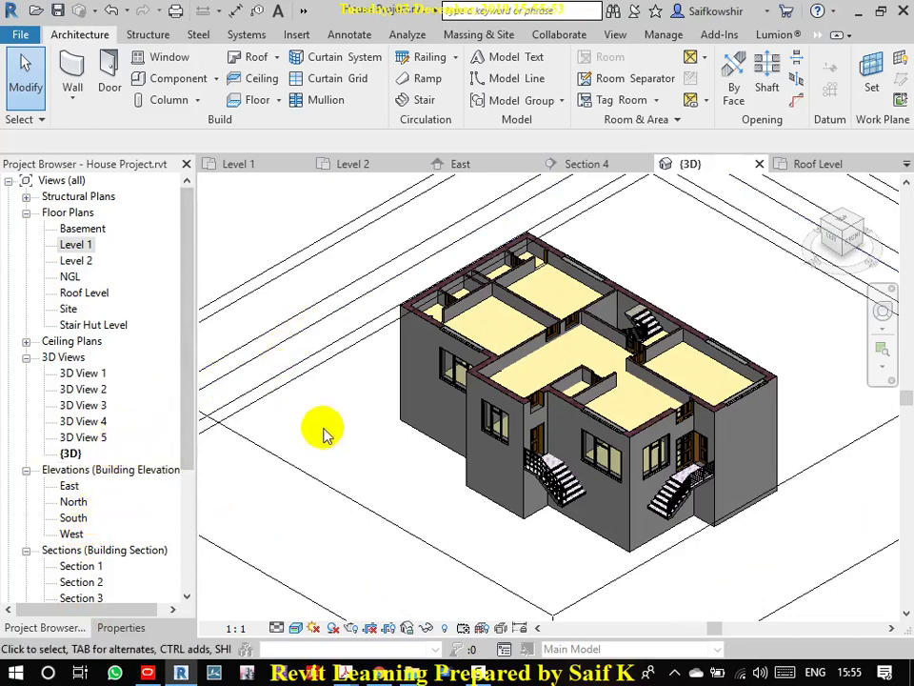
pyautogui.scroll(-1, 324, 428)
pyautogui.moveTo(332, 474); pyautogui.dragTo(368, 468, button='middle')
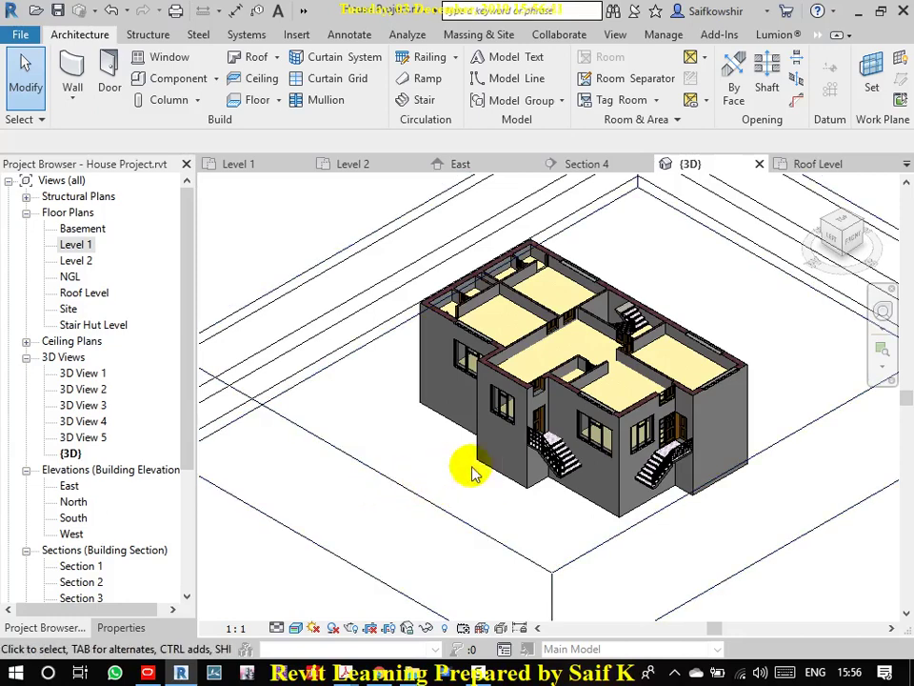
# - Open the NGL floor plan and start a new Floor: Architectural sketch on NGL
pyautogui.doubleClick(71, 276)
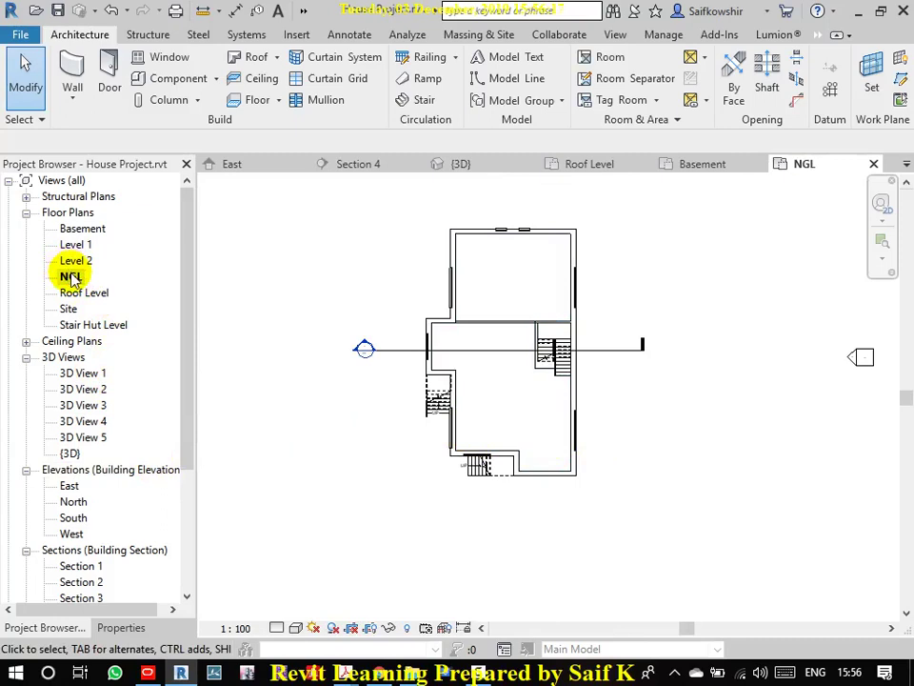
pyautogui.scroll(-1, 648, 379)
pyautogui.moveTo(345, 357); pyautogui.dragTo(433, 368, button='middle')
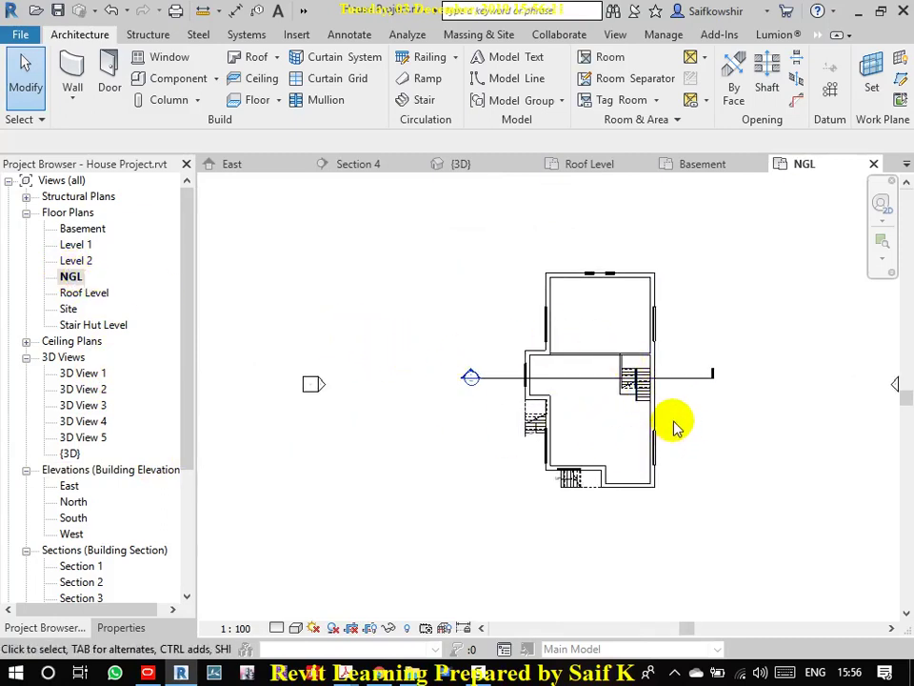
pyautogui.click(279, 101)
pyautogui.click(296, 133)
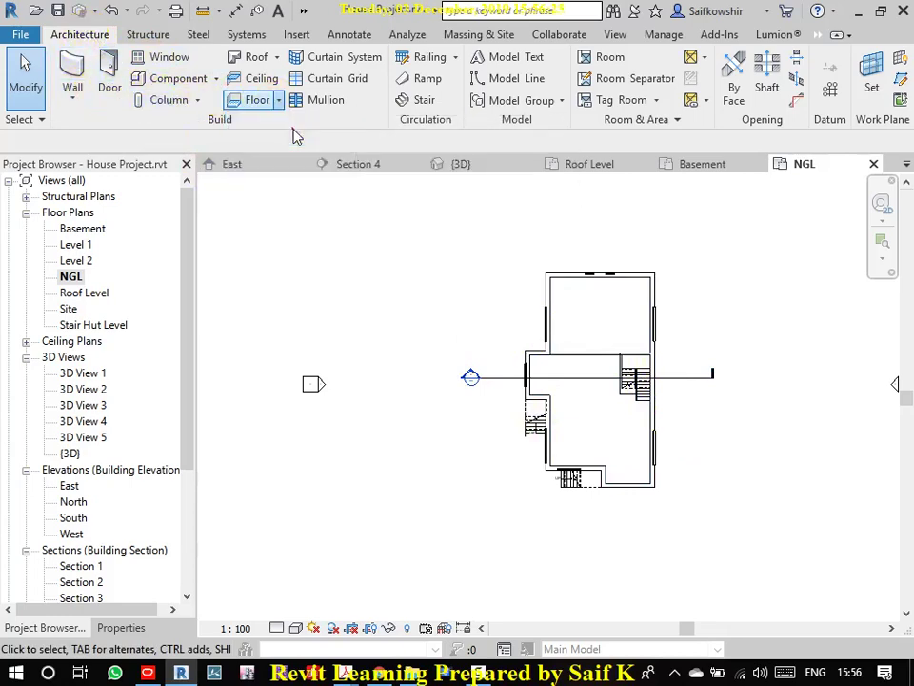
pyautogui.click(105, 628)
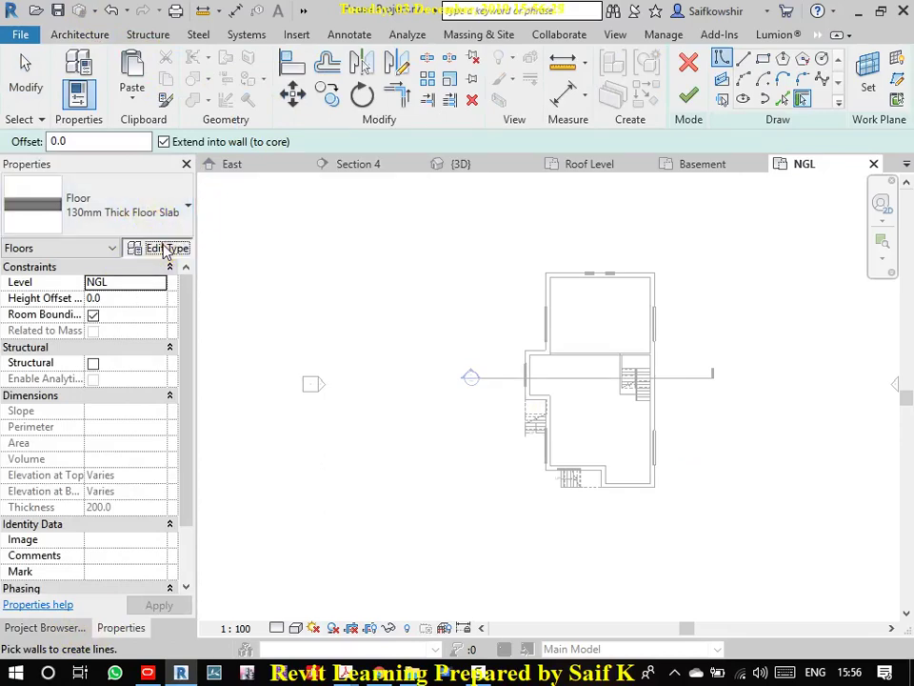
# - Duplicate the 130mm Thick Floor Slab type as a new type named 'Site Floor'
pyautogui.click(167, 249)
pyautogui.click(712, 105)
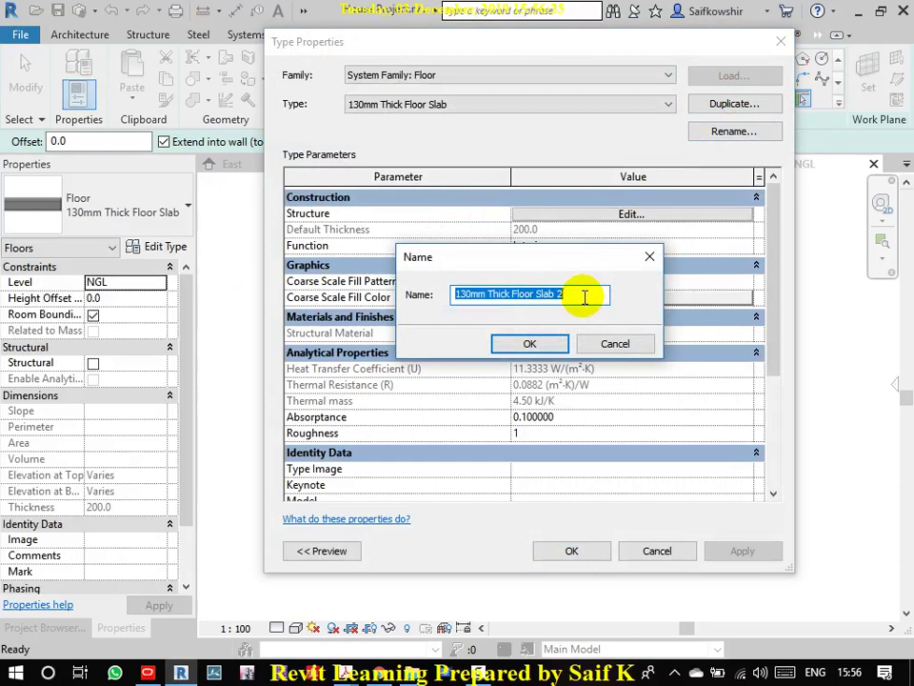
pyautogui.write('Site Floor')
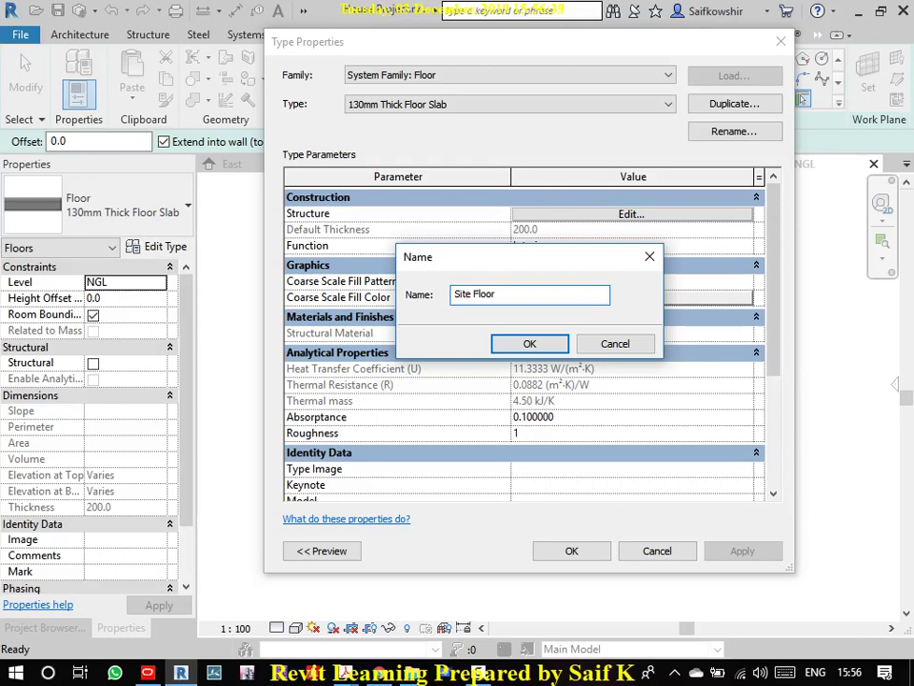
pyautogui.click(547, 345)
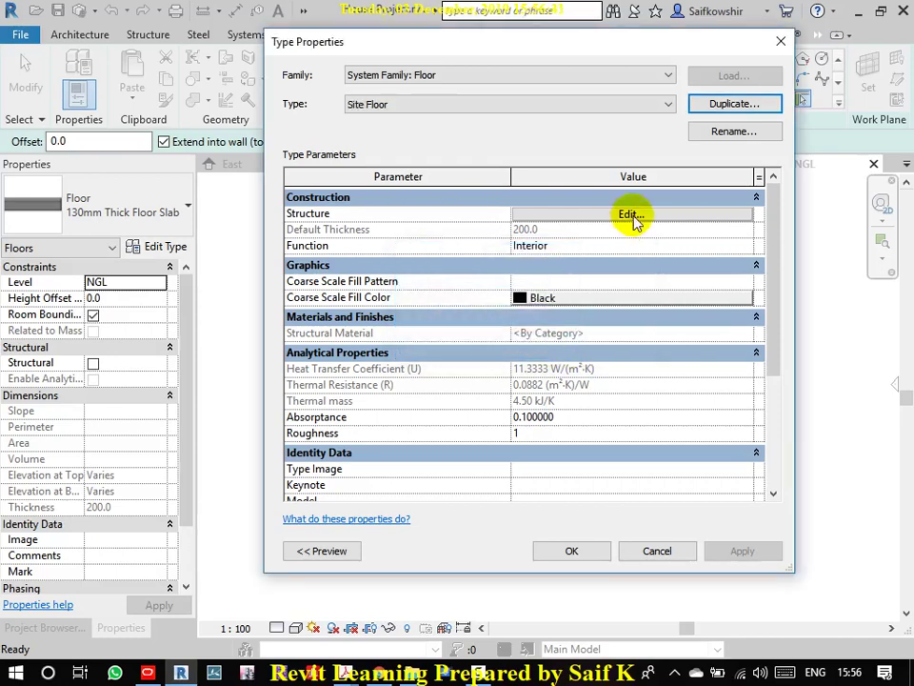
# - Set the Site Floor's top layer material to Site - Earth and confirm its 200.0-thick structure
pyautogui.click(634, 217)
pyautogui.click(469, 210)
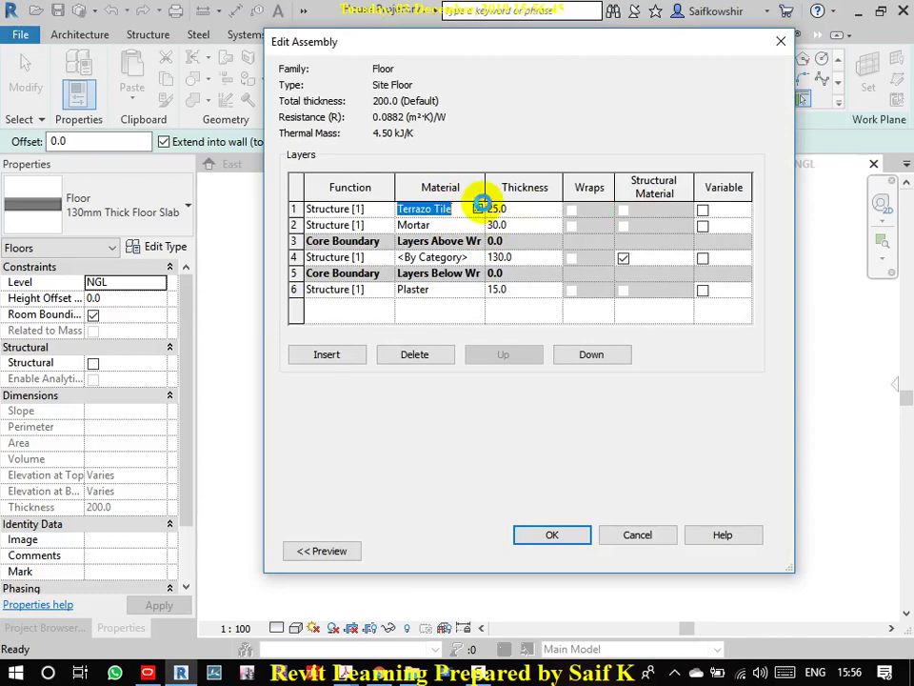
pyautogui.click(479, 207)
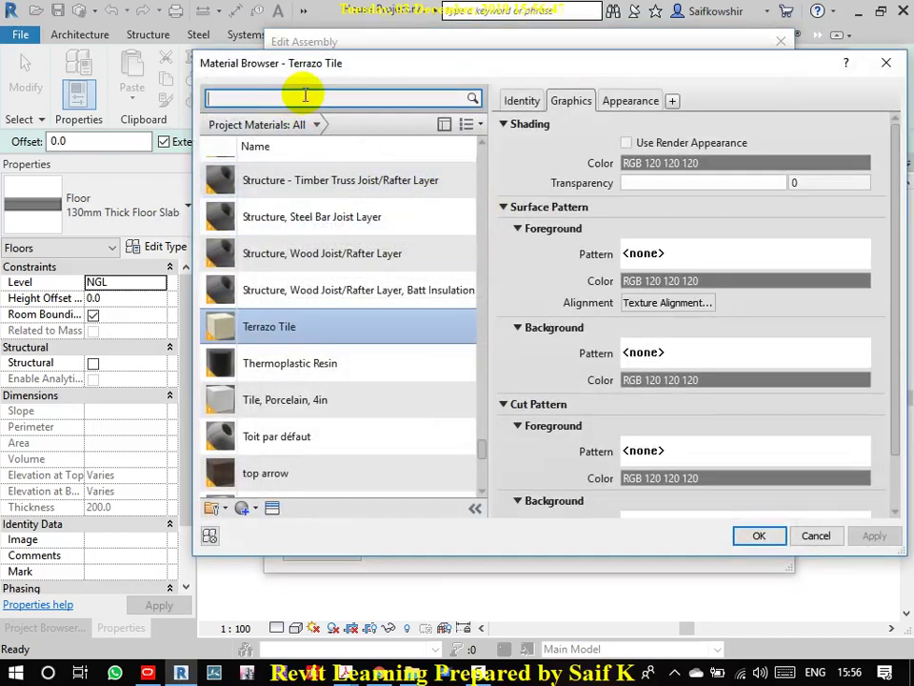
pyautogui.write('earth')
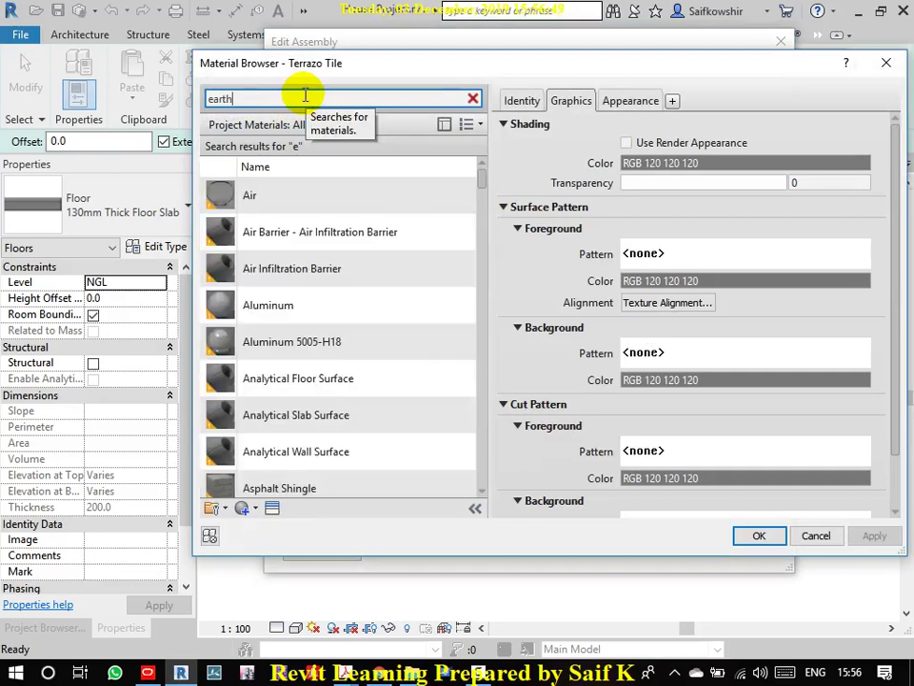
pyautogui.click(292, 207)
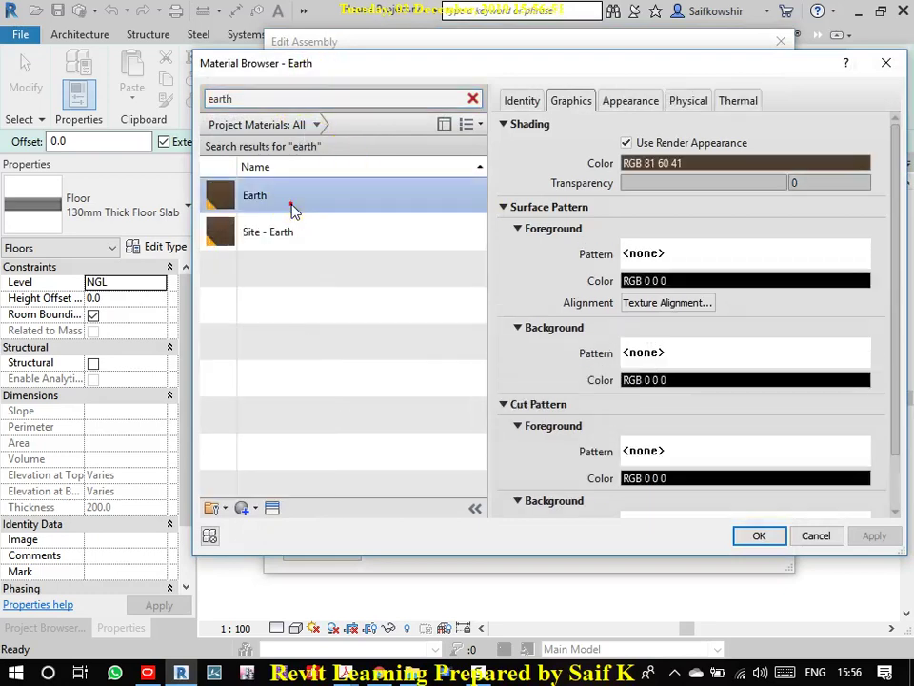
pyautogui.click(306, 238)
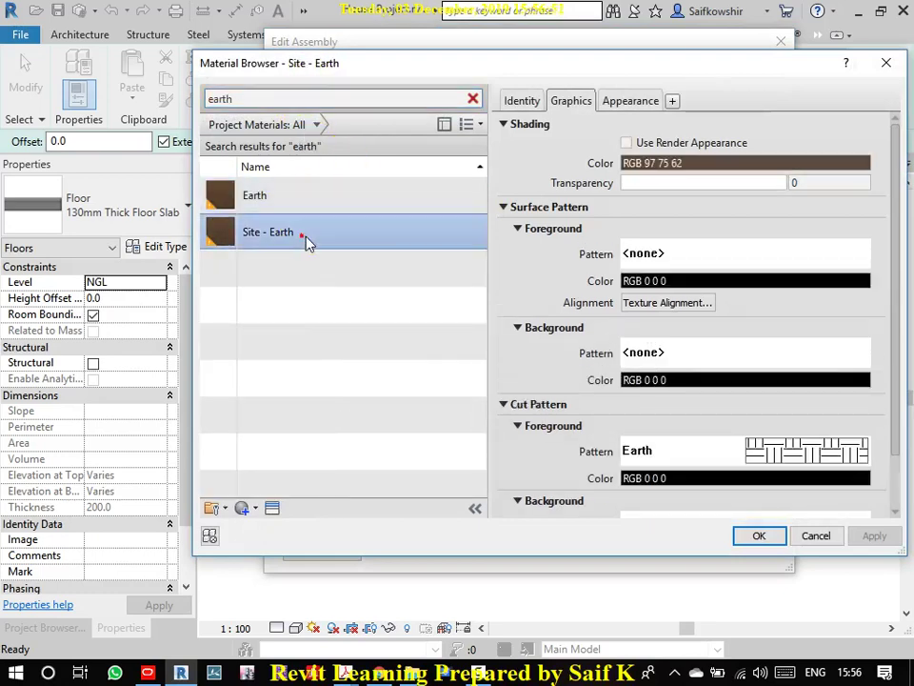
pyautogui.click(758, 536)
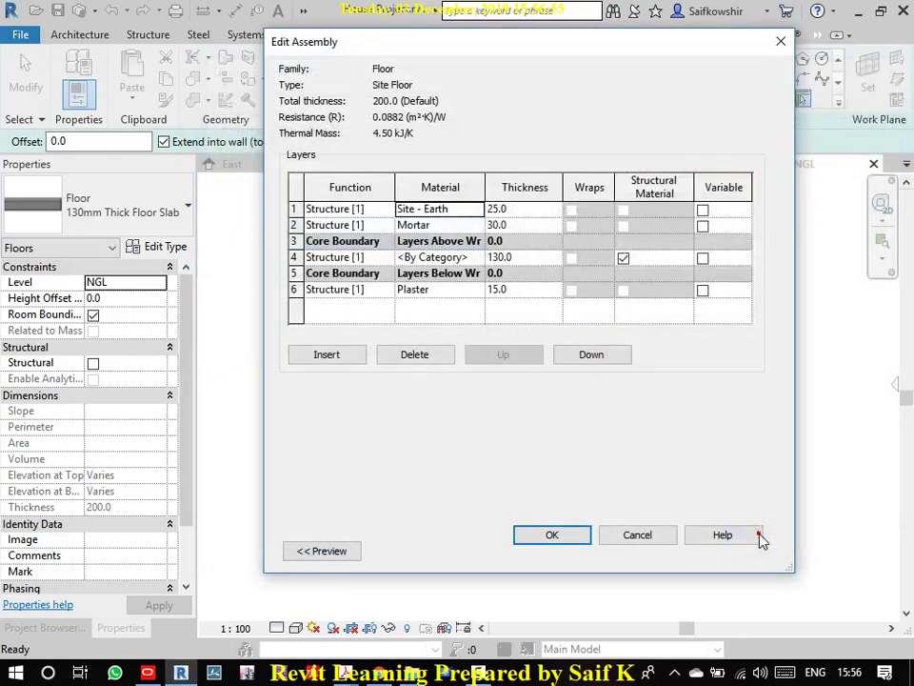
pyautogui.click(623, 257)
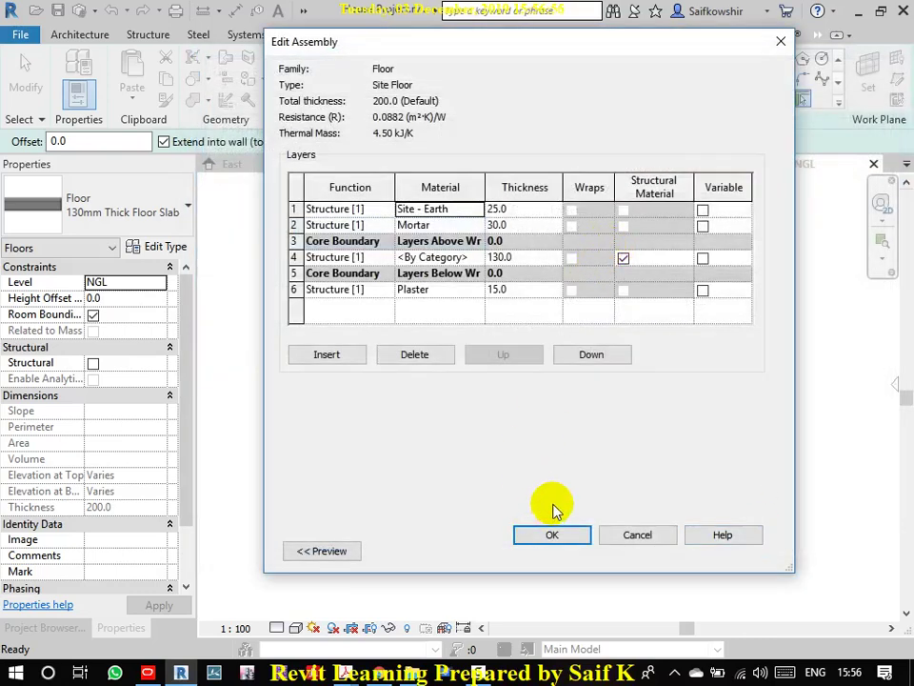
pyautogui.click(437, 224)
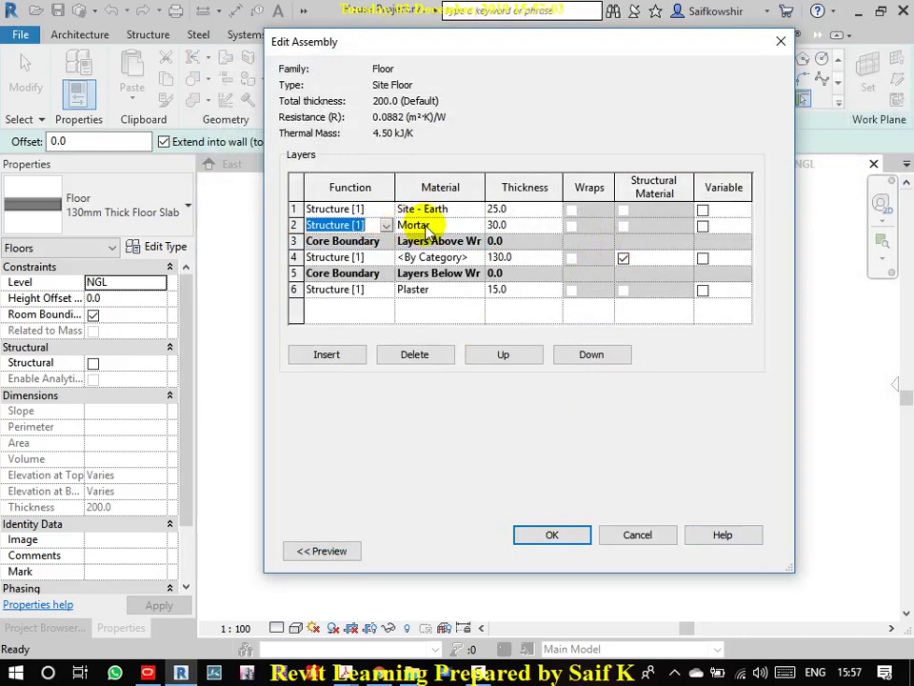
pyautogui.click(457, 257)
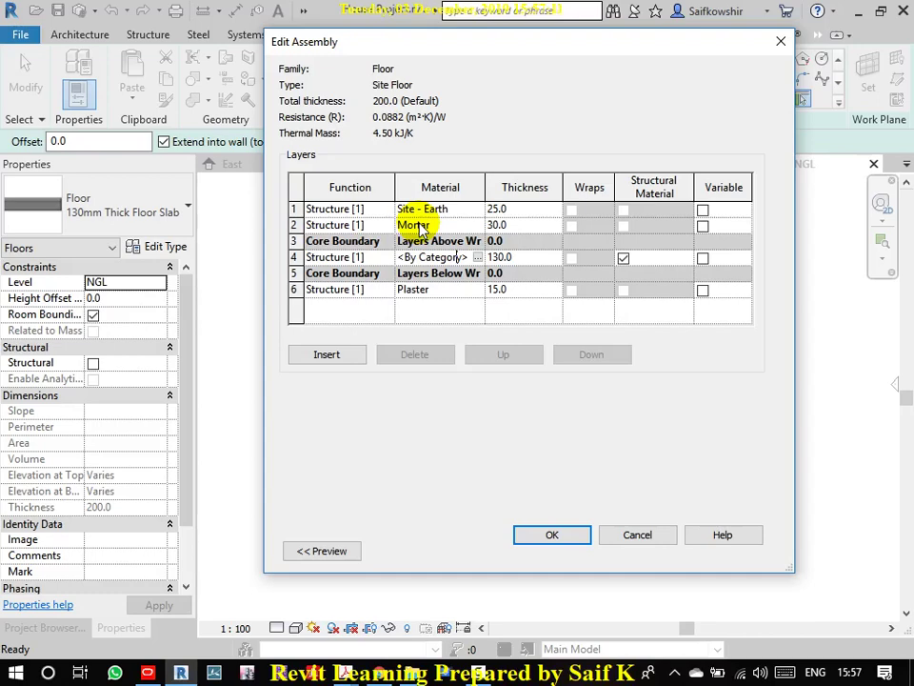
pyautogui.click(563, 535)
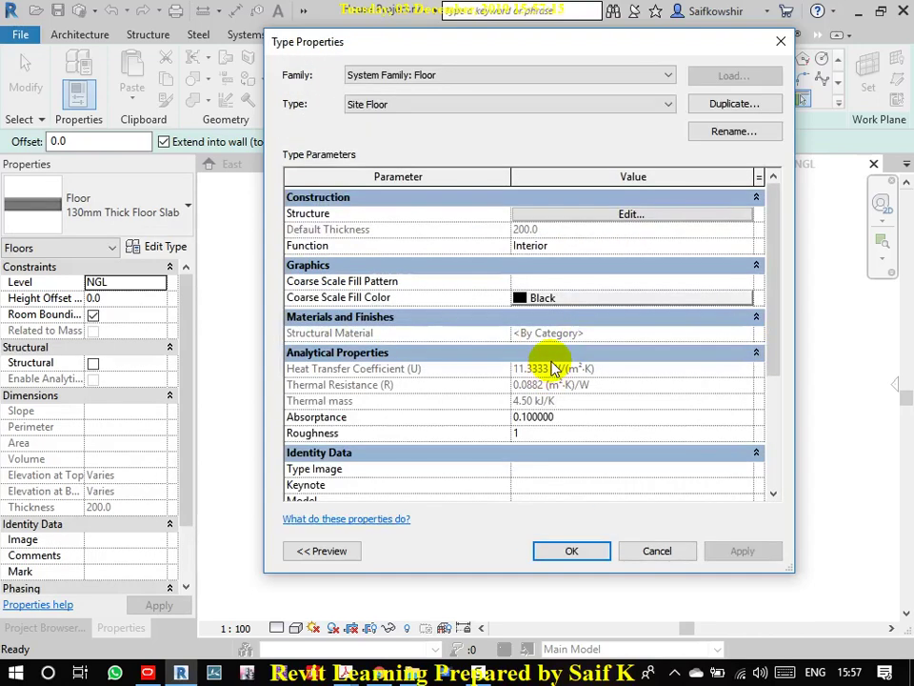
pyautogui.click(572, 552)
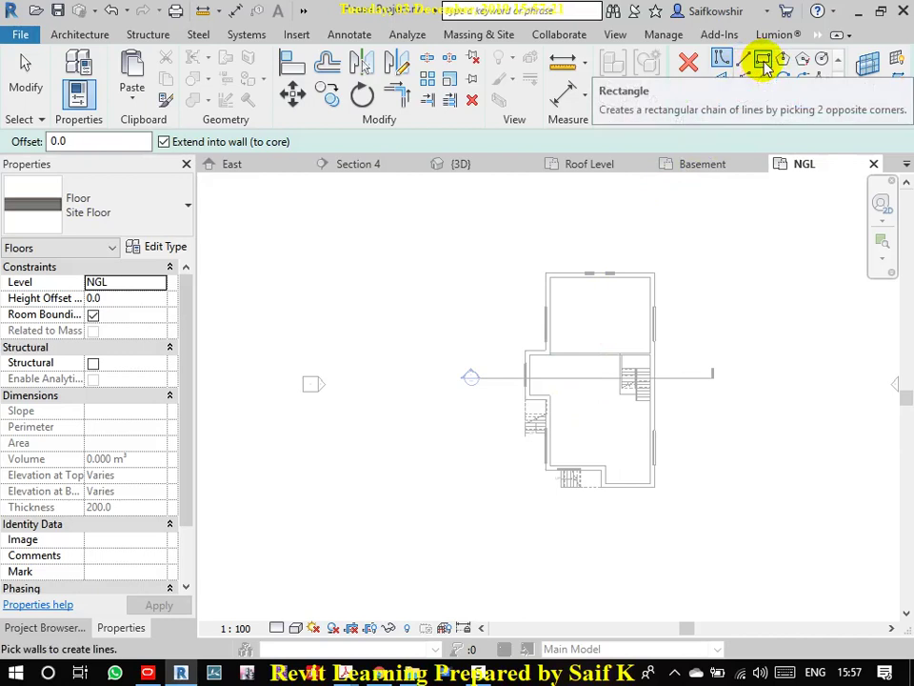
# - Sketch a rectangular site boundary from above-left of the house to beyond its lower-right
pyautogui.click(765, 64)
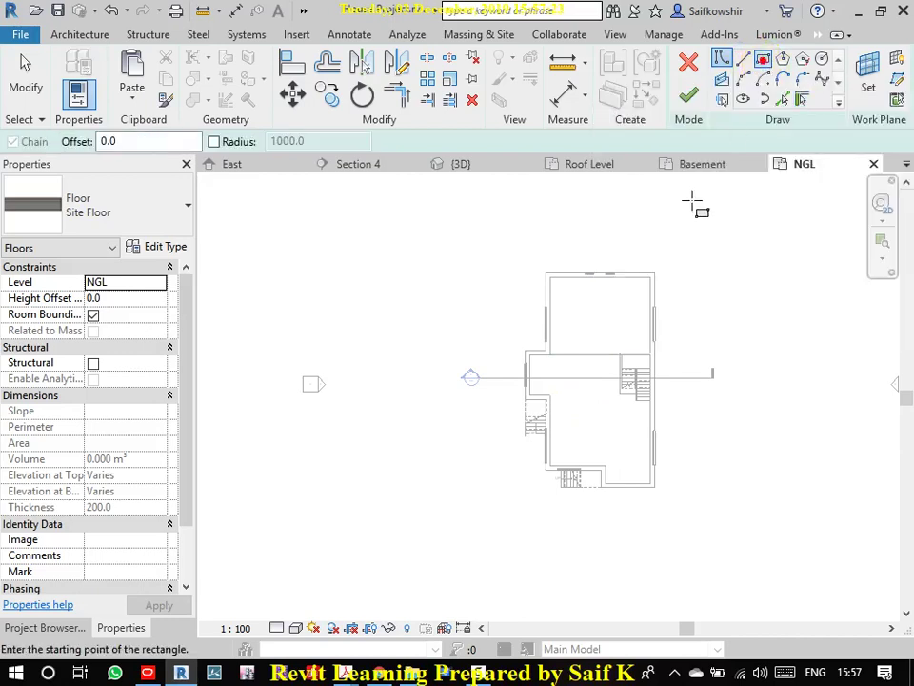
pyautogui.scroll(-2, 695, 196)
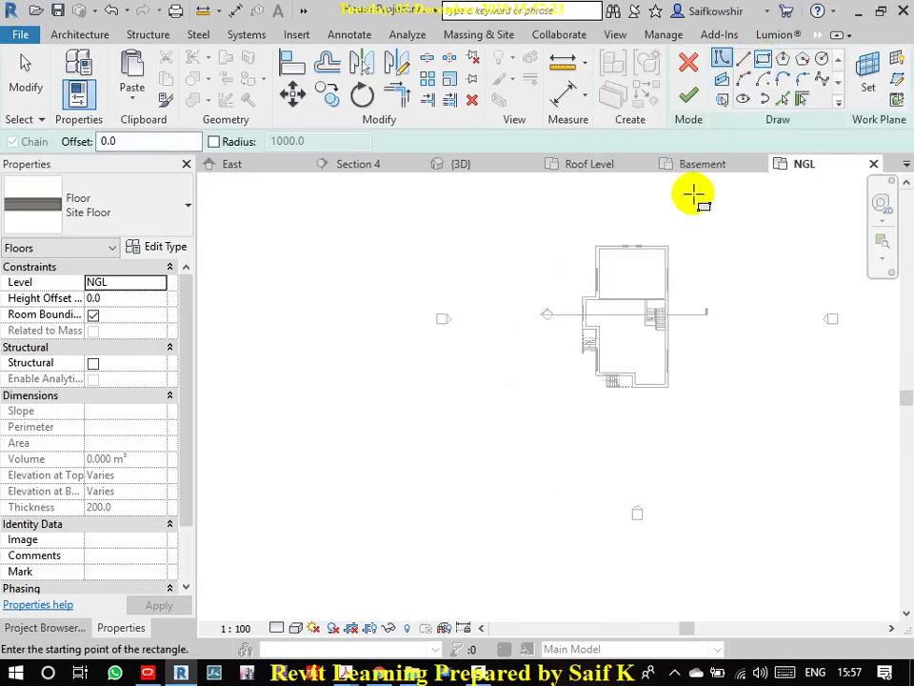
pyautogui.click(416, 209)
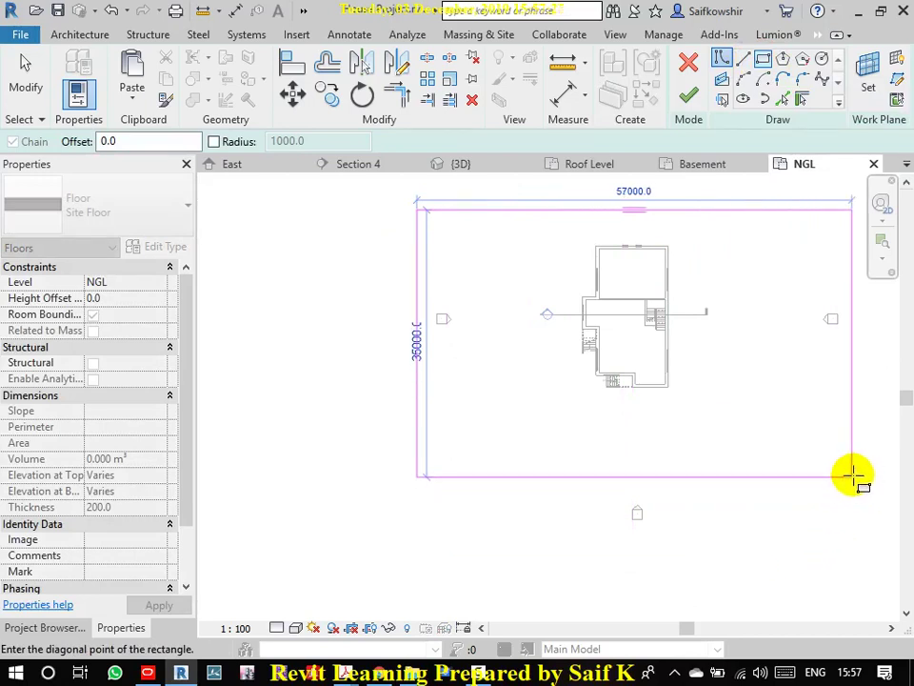
pyautogui.moveTo(854, 474); pyautogui.dragTo(657, 489, button='middle')
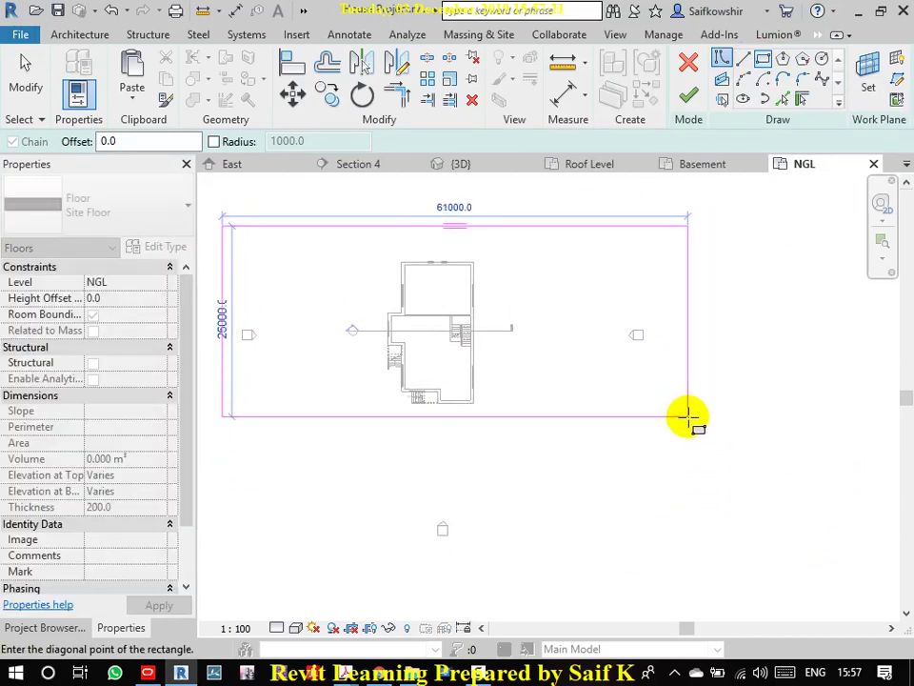
pyautogui.scroll(2, 688, 415)
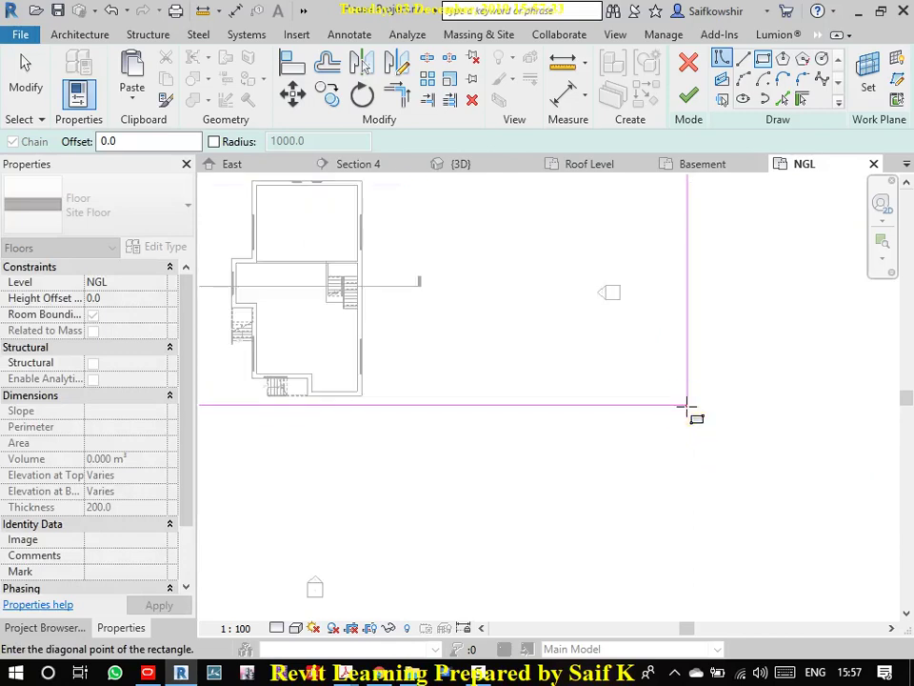
pyautogui.click(688, 407)
pyautogui.scroll(-2, 692, 439)
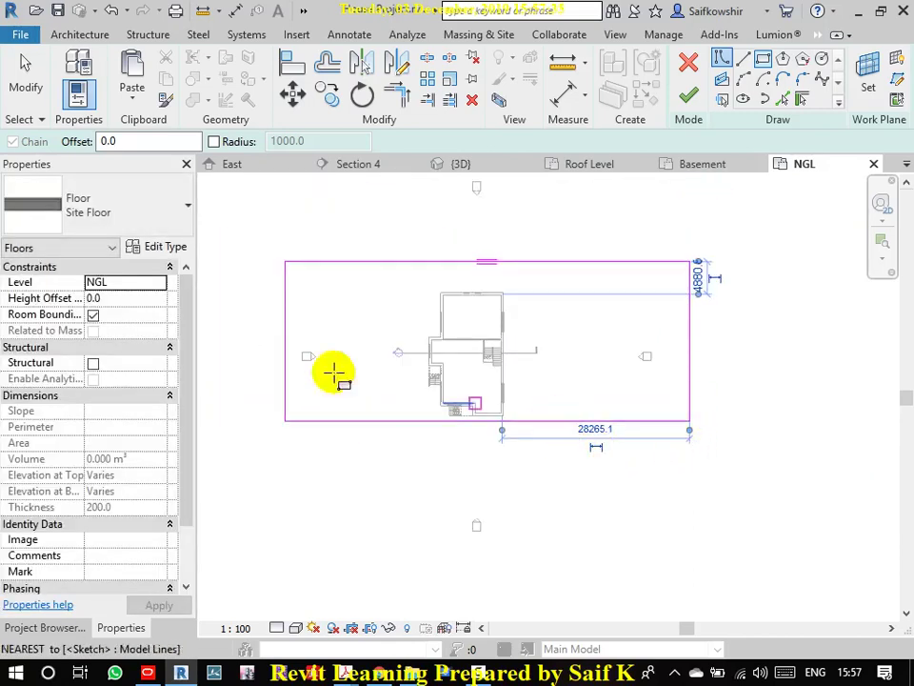
# - Move the bottom edge 9000 down and pull both side edges in toward the house
pyautogui.click(25, 81)
pyautogui.click(503, 419)
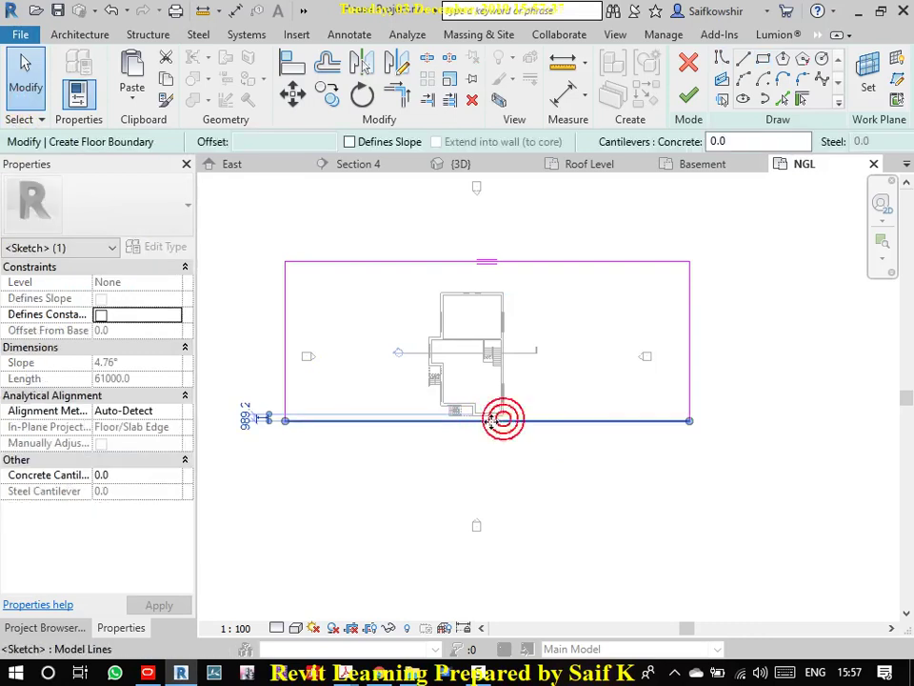
pyautogui.moveTo(489, 429); pyautogui.dragTo(486, 473)
pyautogui.scroll(-2, 519, 429)
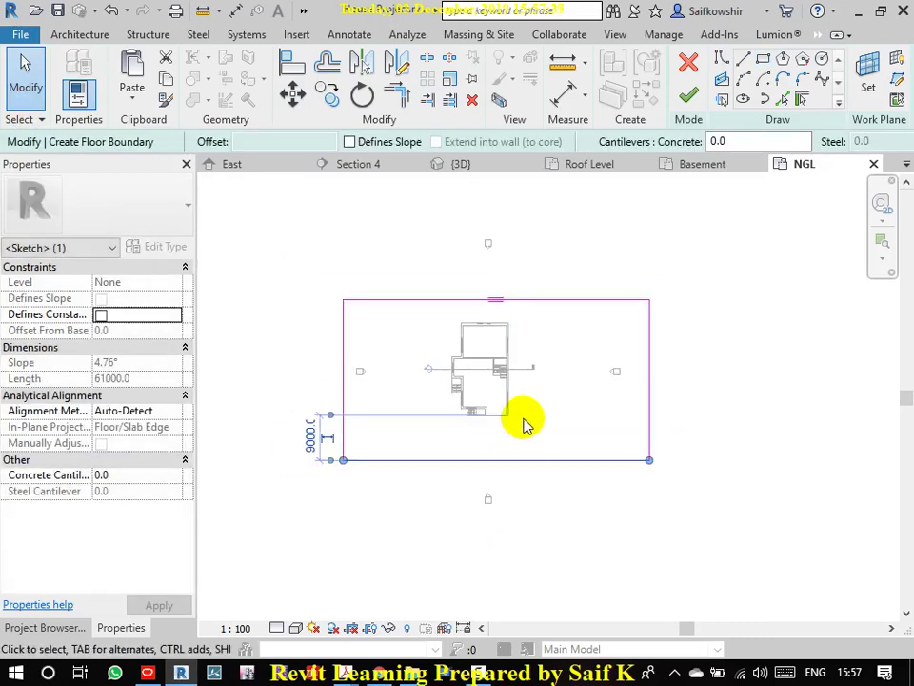
pyautogui.click(651, 400)
pyautogui.moveTo(652, 400); pyautogui.dragTo(607, 396)
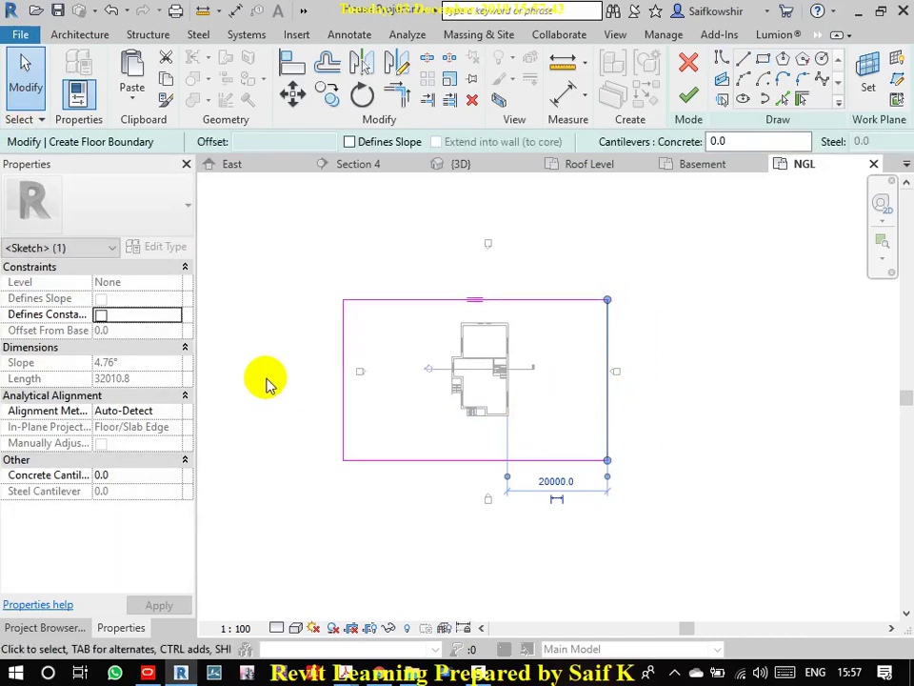
pyautogui.moveTo(344, 382); pyautogui.dragTo(370, 381)
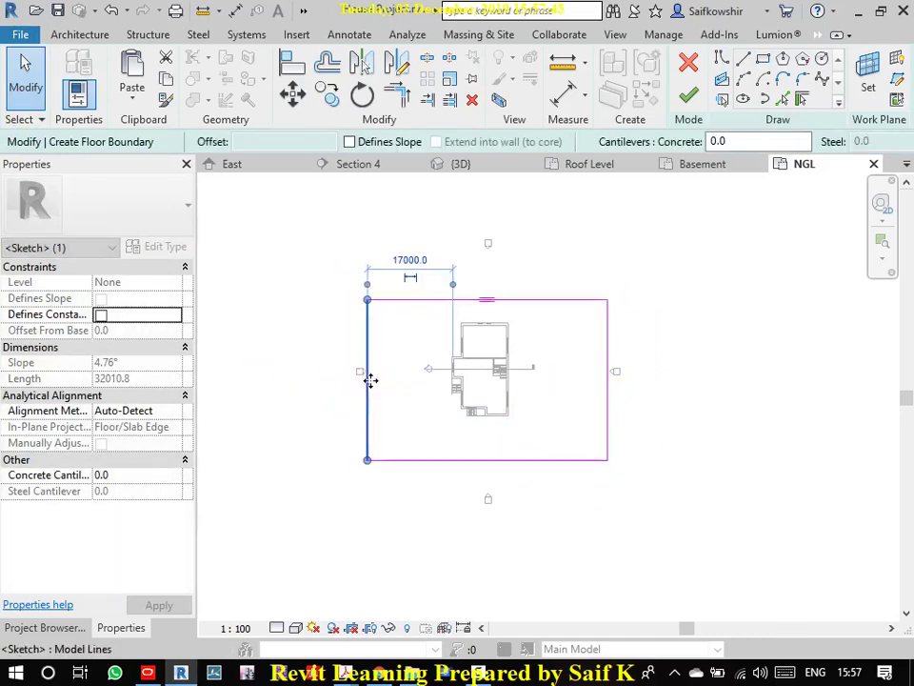
pyautogui.click(743, 58)
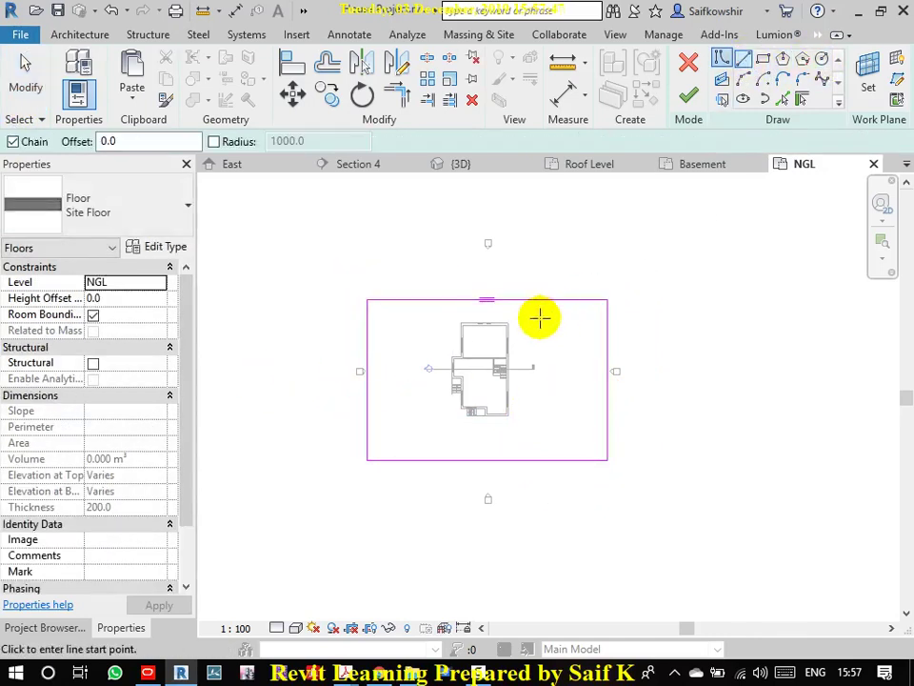
# - Trace the inner boundary along the house's top, right and bottom walls to the stair corner
pyautogui.scroll(3, 514, 329)
pyautogui.scroll(2, 438, 310)
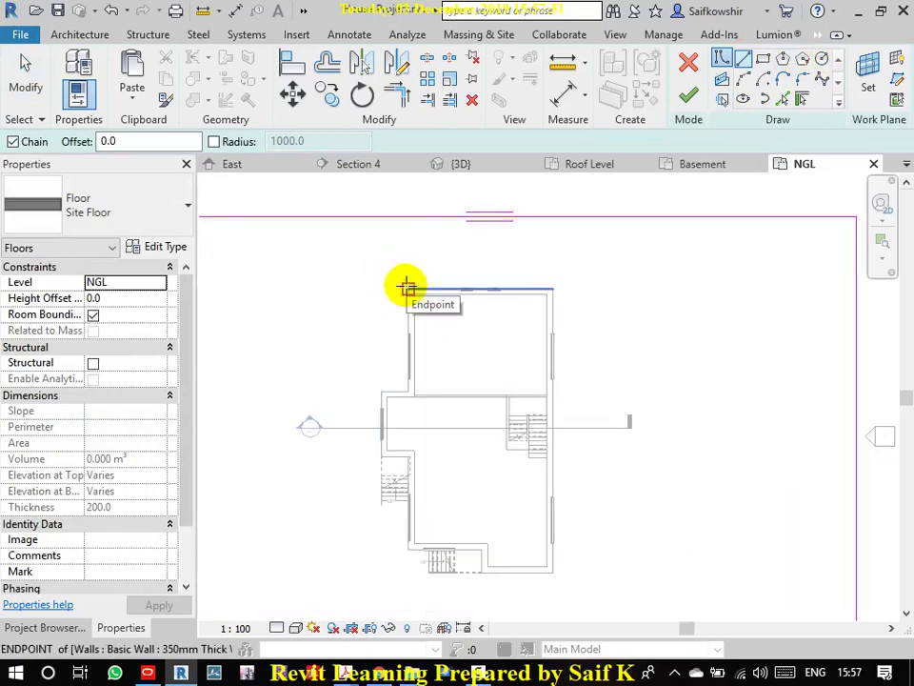
pyautogui.click(406, 285)
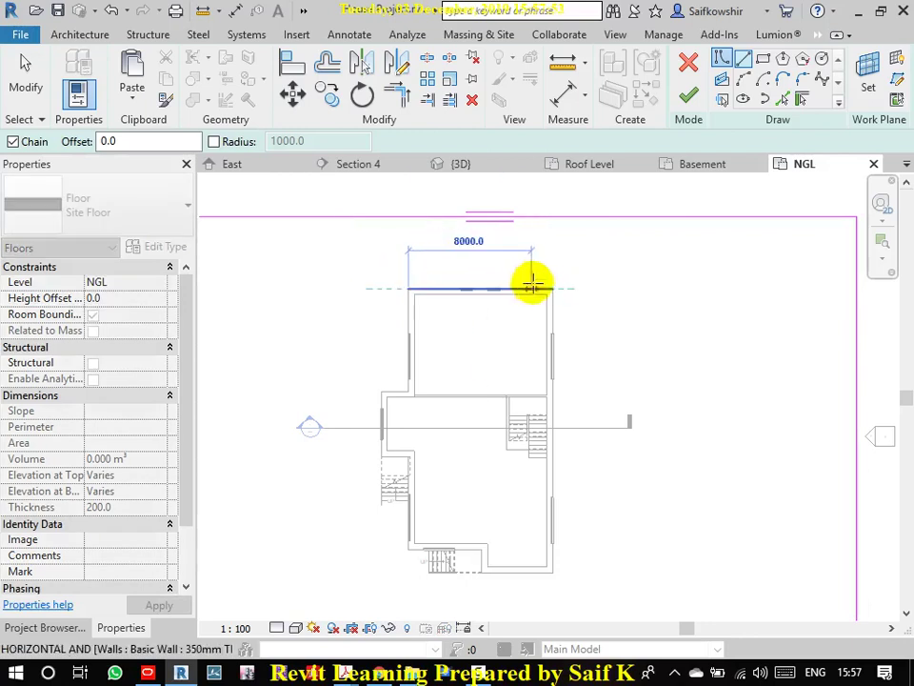
pyautogui.click(553, 288)
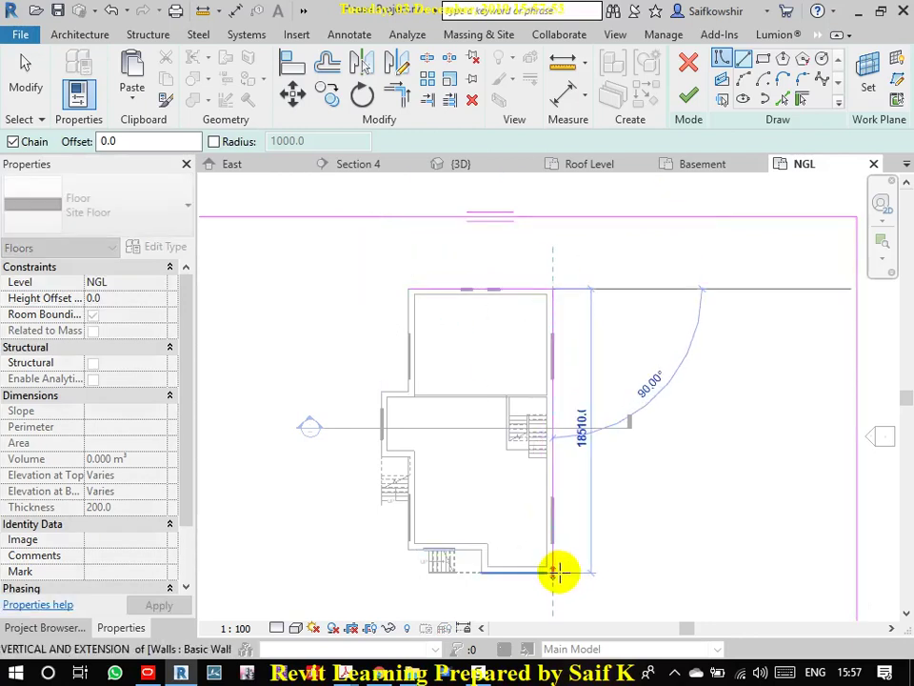
pyautogui.scroll(2, 553, 574)
pyautogui.scroll(2, 557, 566)
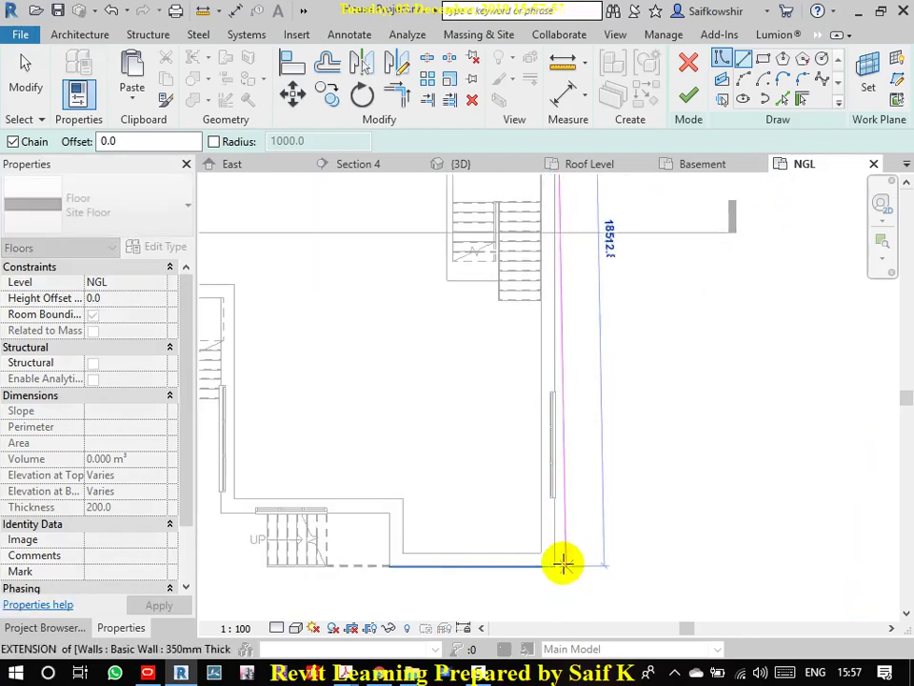
pyautogui.click(555, 564)
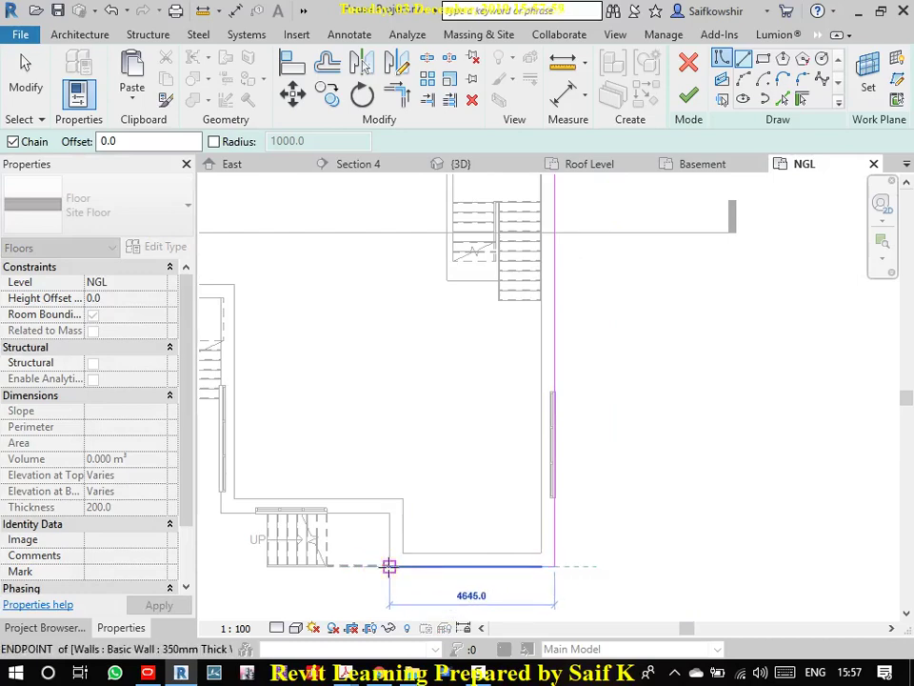
pyautogui.click(391, 565)
pyautogui.click(391, 514)
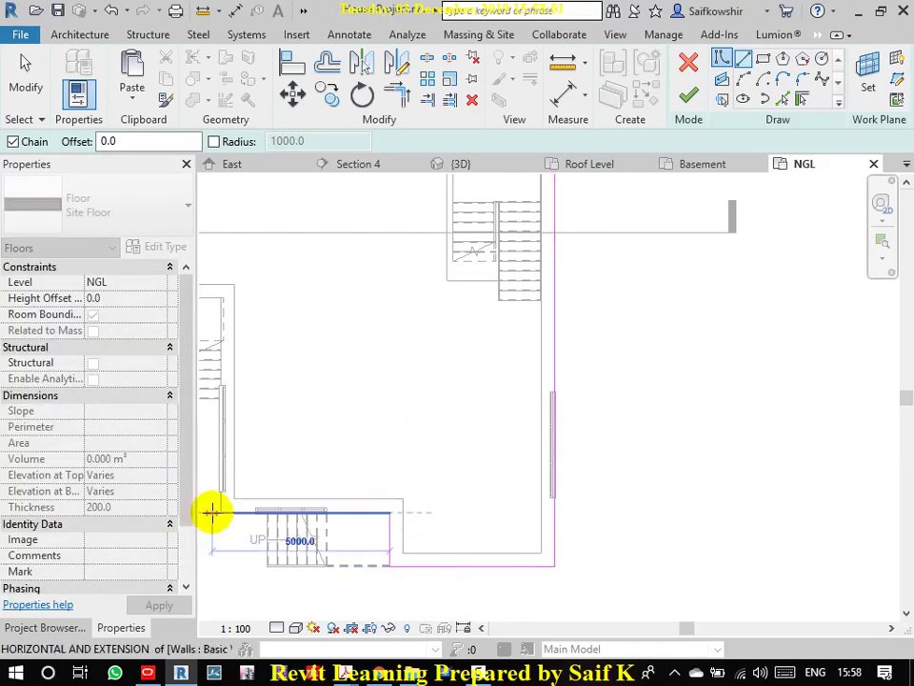
pyautogui.click(218, 514)
# - Trace the left walls back to the start, close the loop, and finish the 1355.803 m² site floor
pyautogui.moveTo(212, 323); pyautogui.dragTo(465, 354, button='middle')
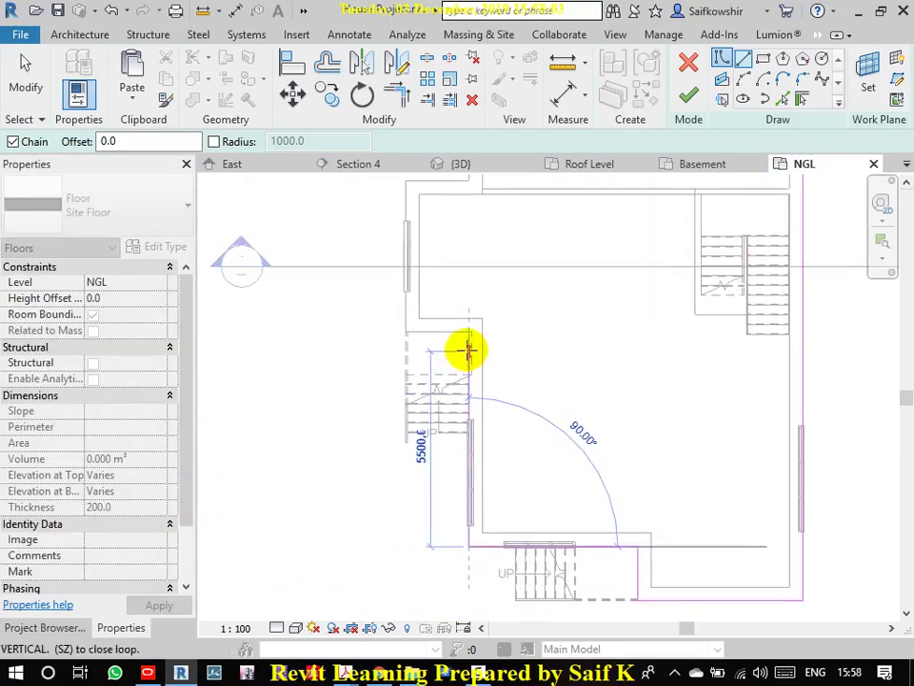
pyautogui.click(470, 332)
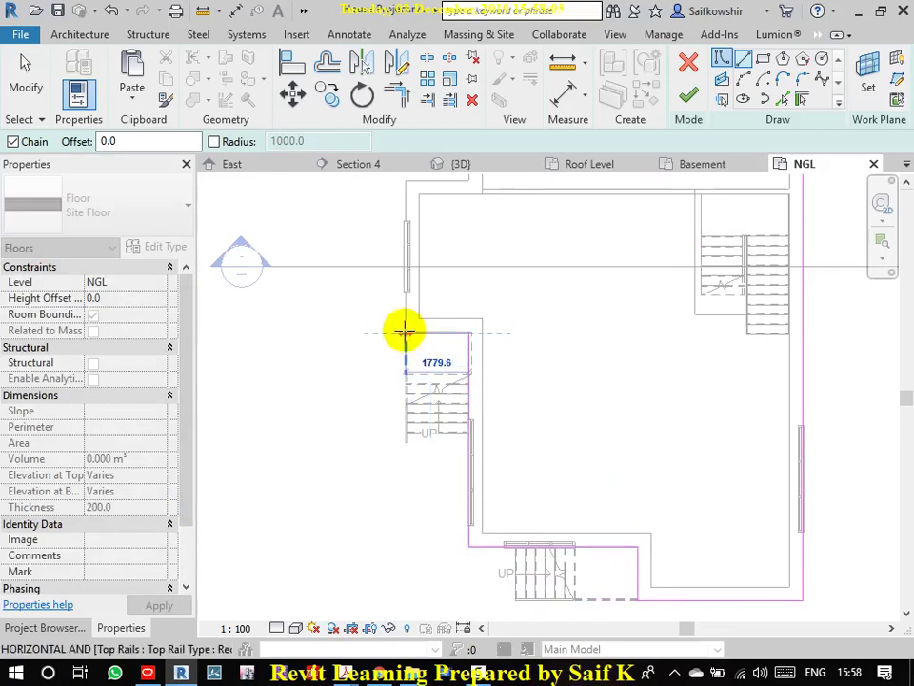
pyautogui.click(405, 332)
pyautogui.moveTo(409, 204)
pyautogui.mouseDown(button='middle')
pyautogui.moveTo(418, 220)
pyautogui.moveTo(398, 367)
pyautogui.mouseUp(button='middle')
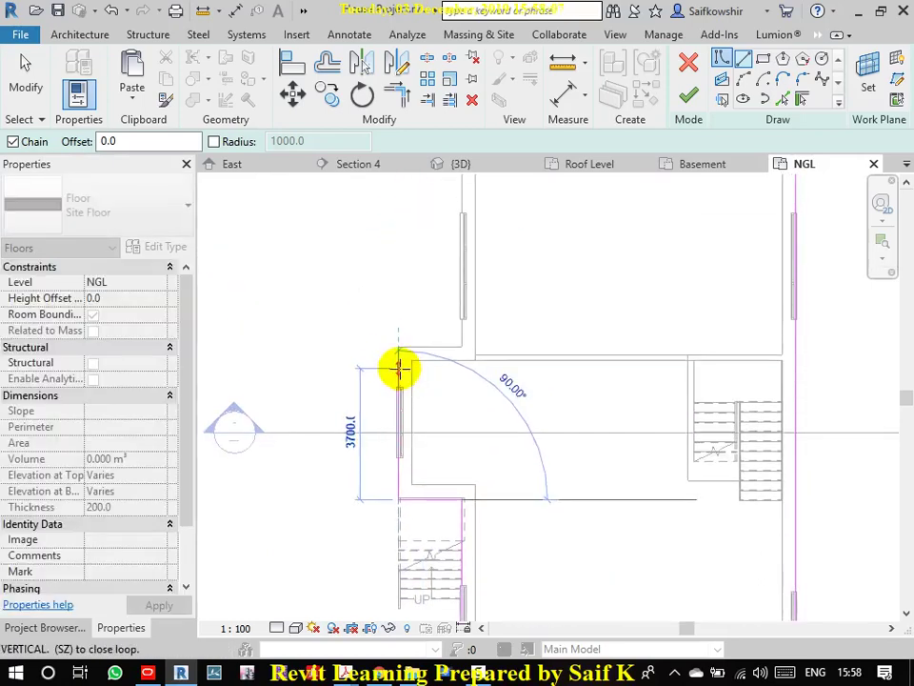
pyautogui.click(398, 346)
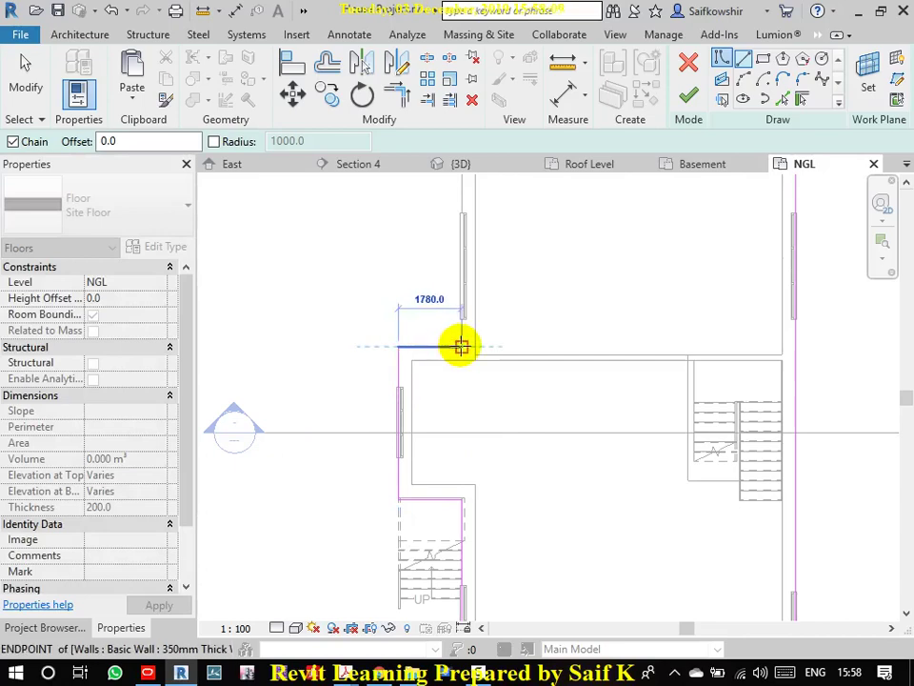
pyautogui.click(464, 346)
pyautogui.moveTo(464, 202); pyautogui.dragTo(445, 415, button='middle')
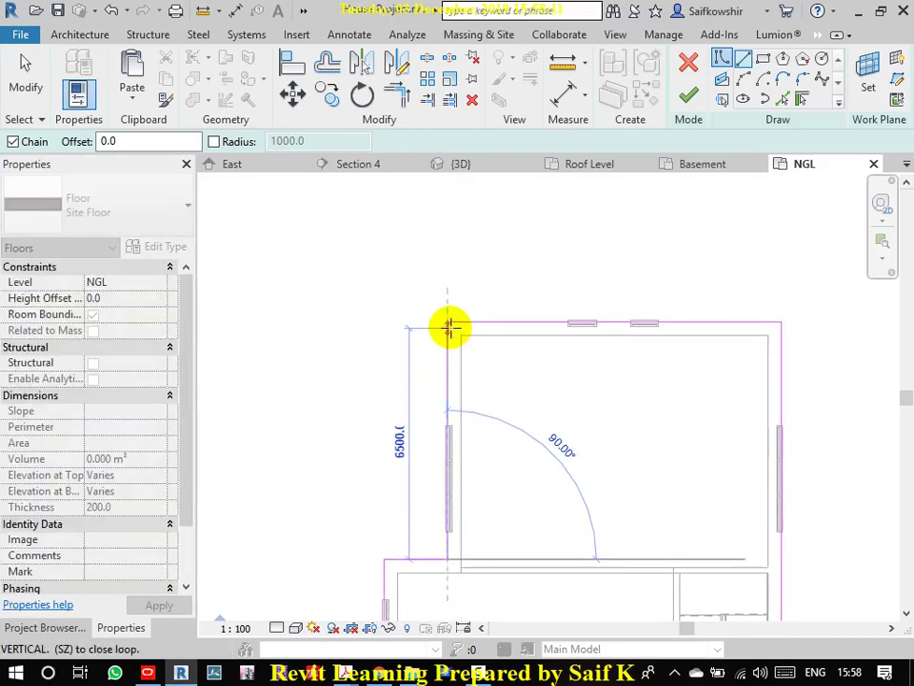
pyautogui.click(449, 321)
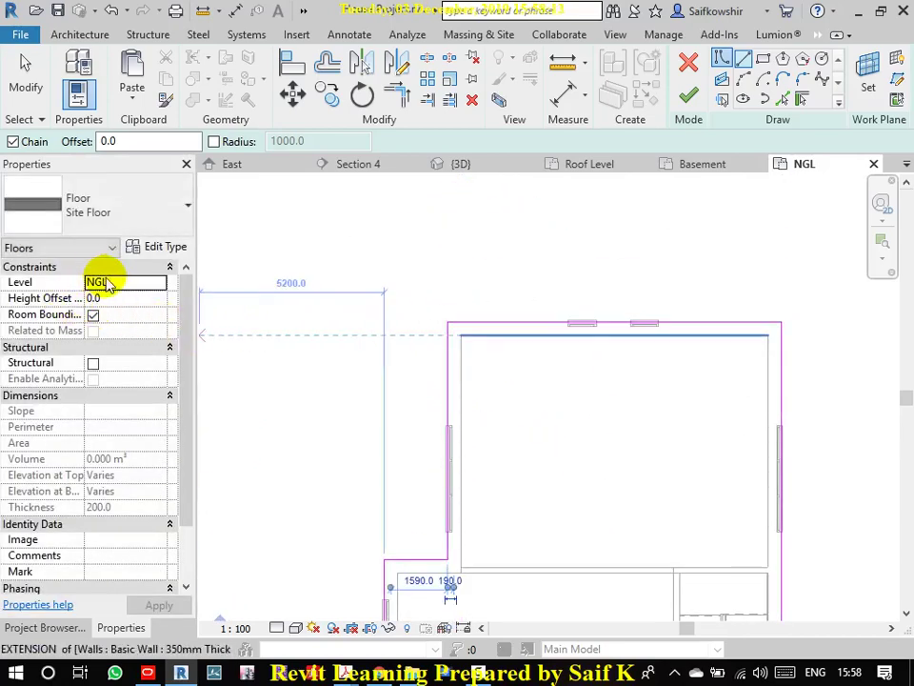
pyautogui.click(492, 319)
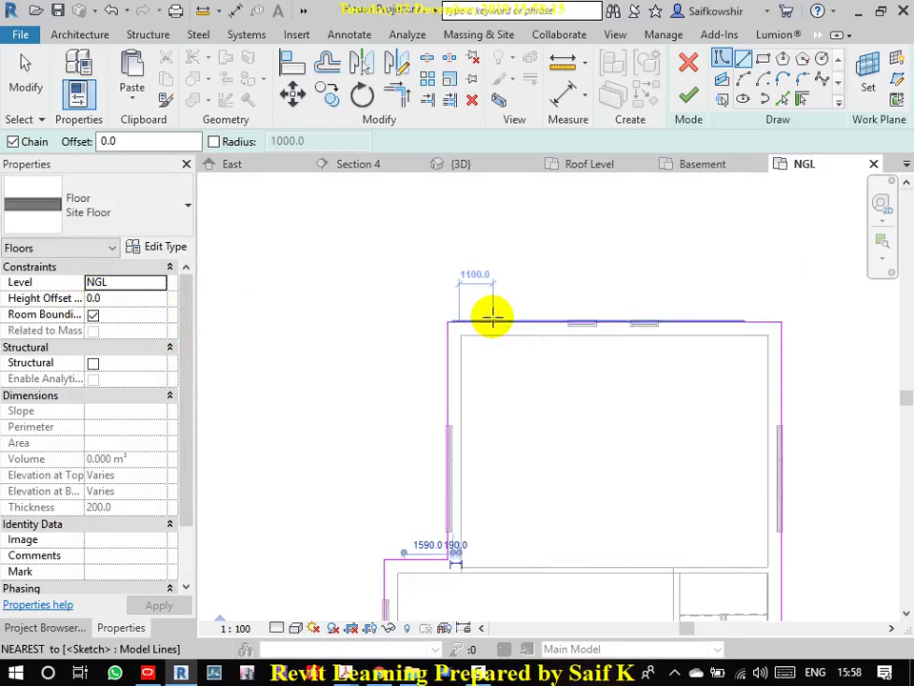
pyautogui.scroll(-2, 493, 319)
pyautogui.click(688, 99)
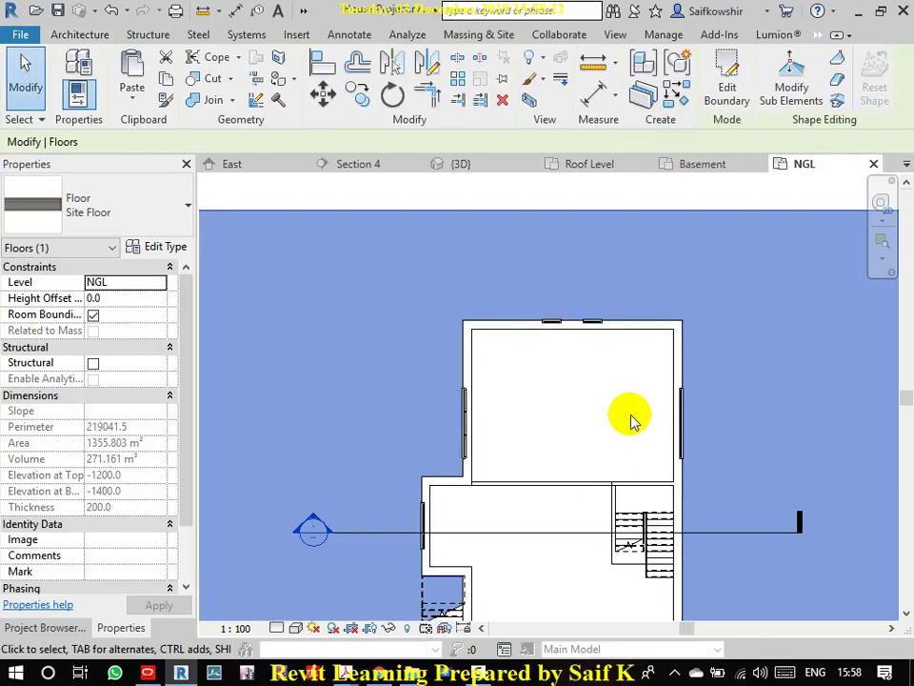
# - Deselect the new floor and open the default 3D view
pyautogui.scroll(-3, 648, 405)
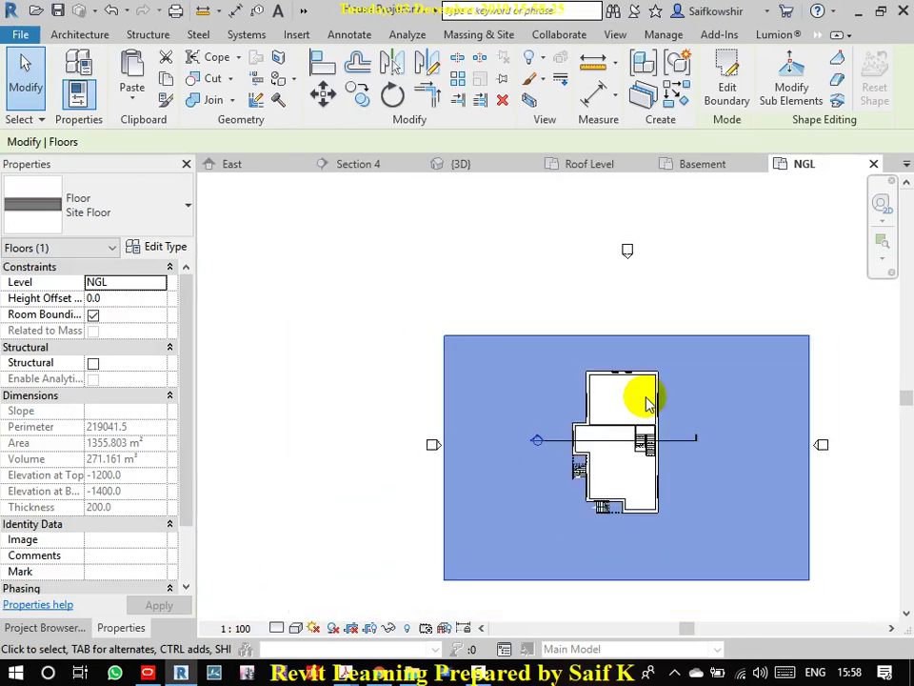
pyautogui.scroll(-1, 645, 402)
pyautogui.click(712, 307)
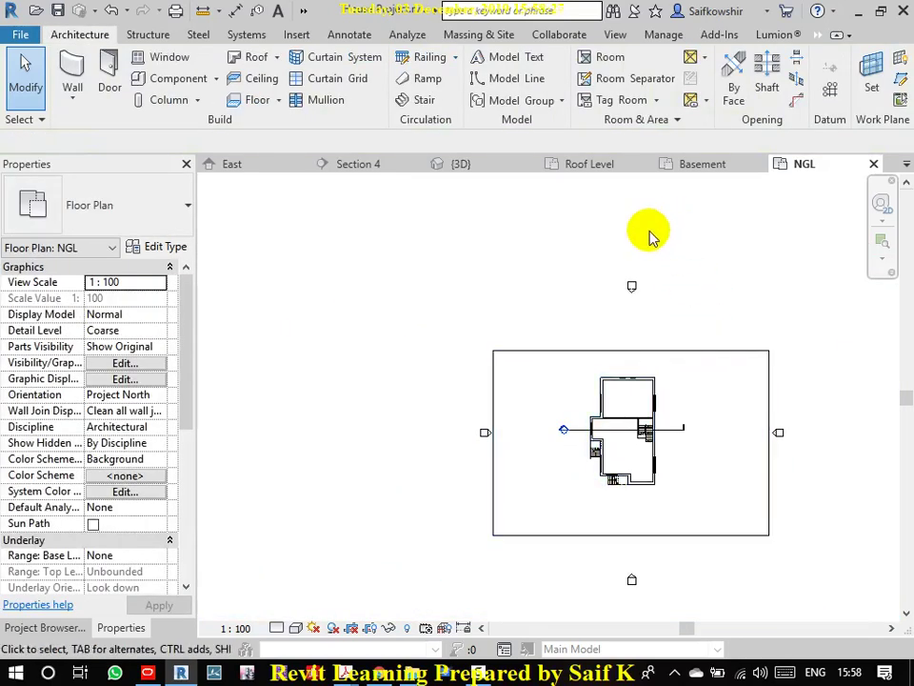
pyautogui.click(615, 34)
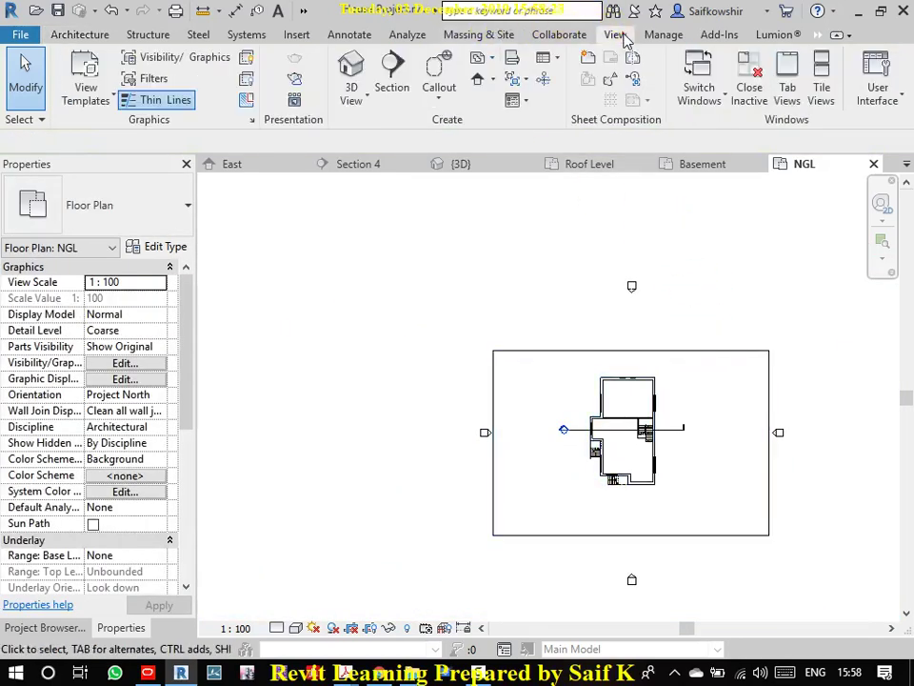
pyautogui.click(350, 65)
# - Raise the section box's top so the whole house up to its roof slab shows
pyautogui.scroll(-2, 666, 505)
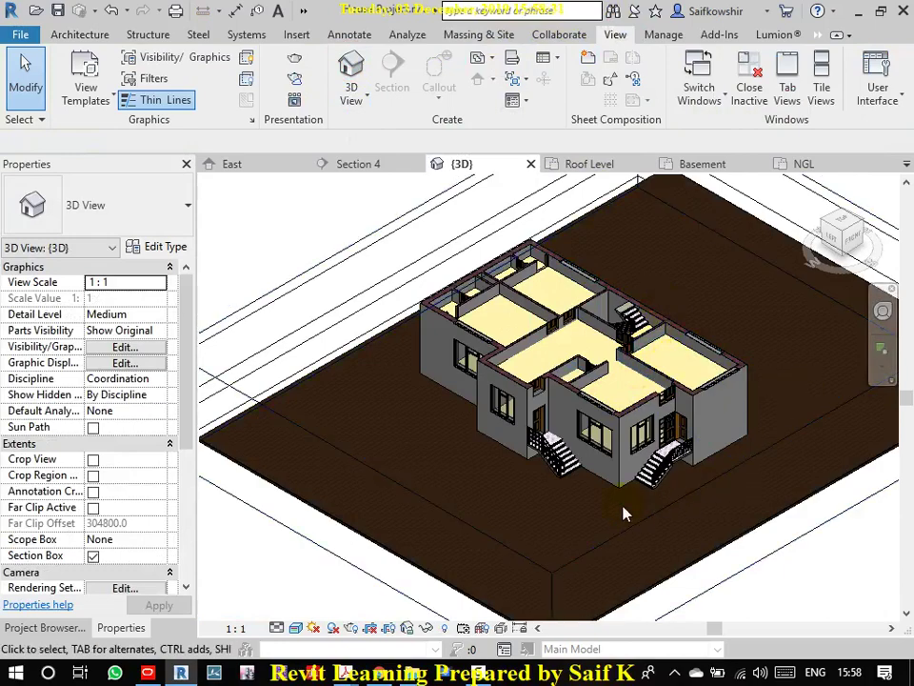
pyautogui.scroll(-3, 676, 495)
pyautogui.moveTo(688, 509); pyautogui.dragTo(636, 464, button='middle')
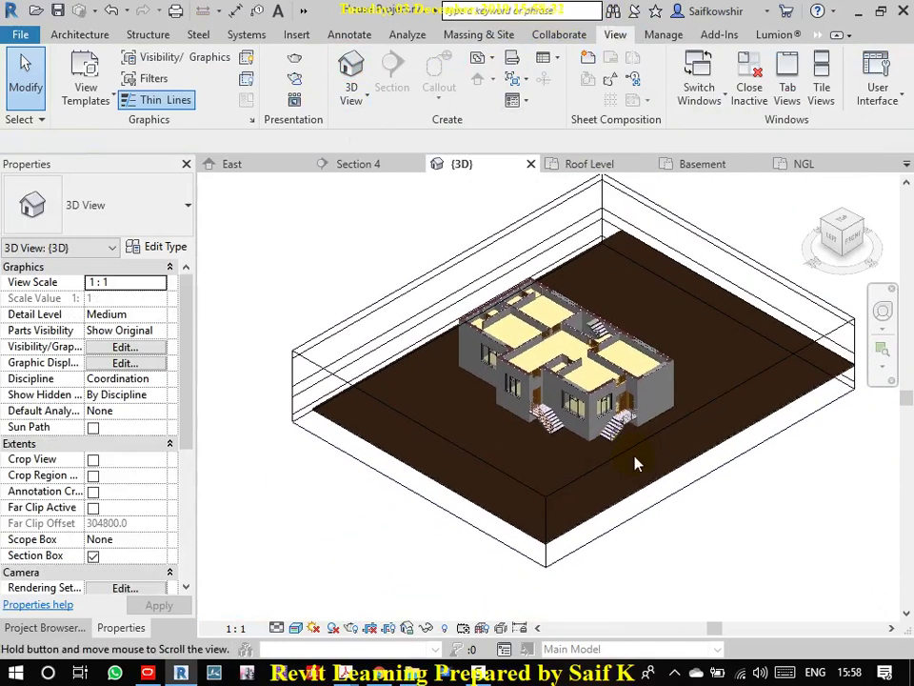
pyautogui.click(680, 221)
pyautogui.moveTo(574, 334); pyautogui.dragTo(581, 262)
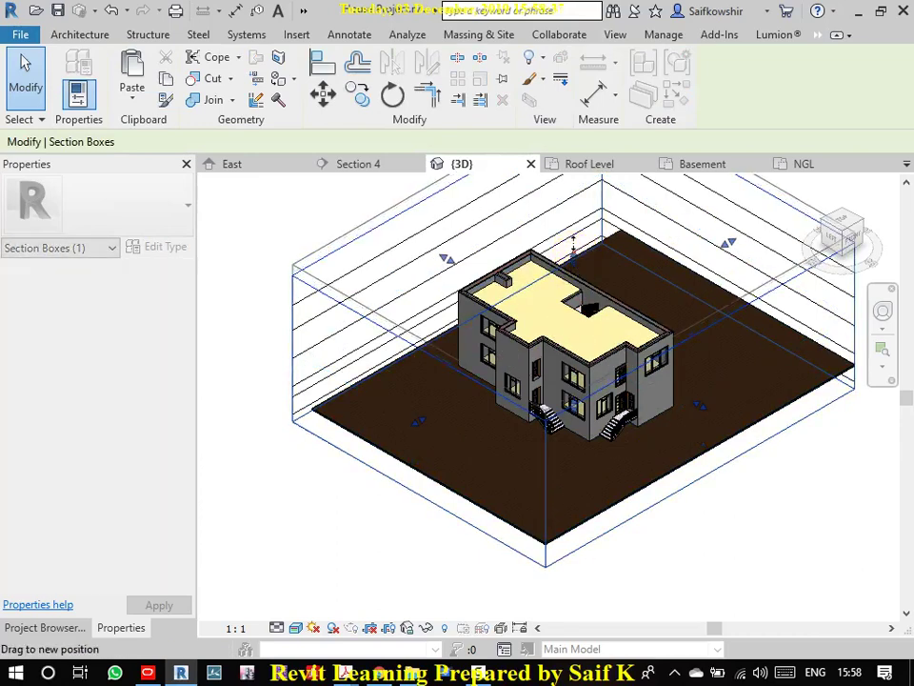
pyautogui.click(779, 535)
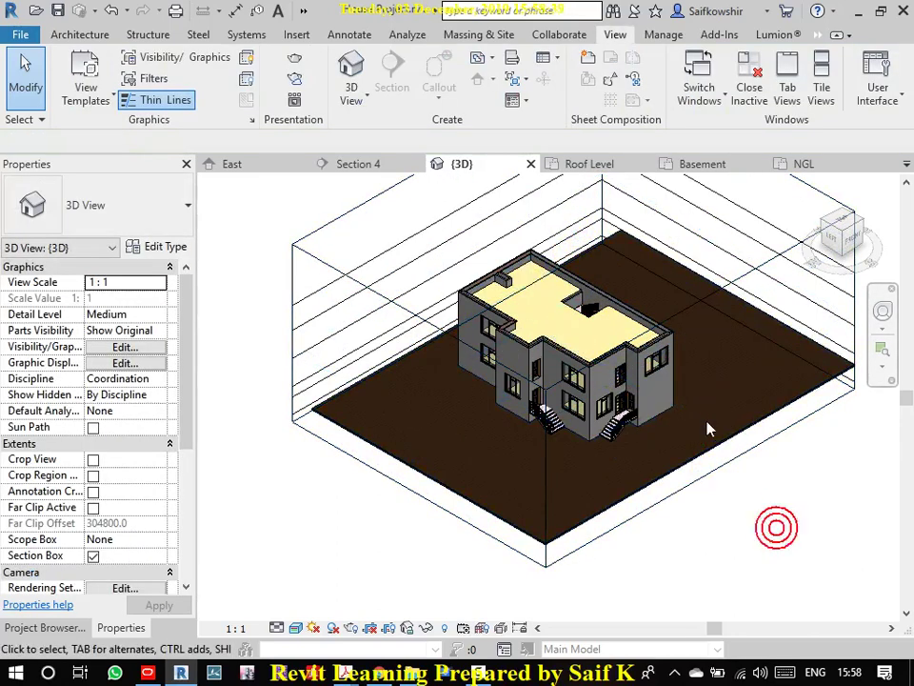